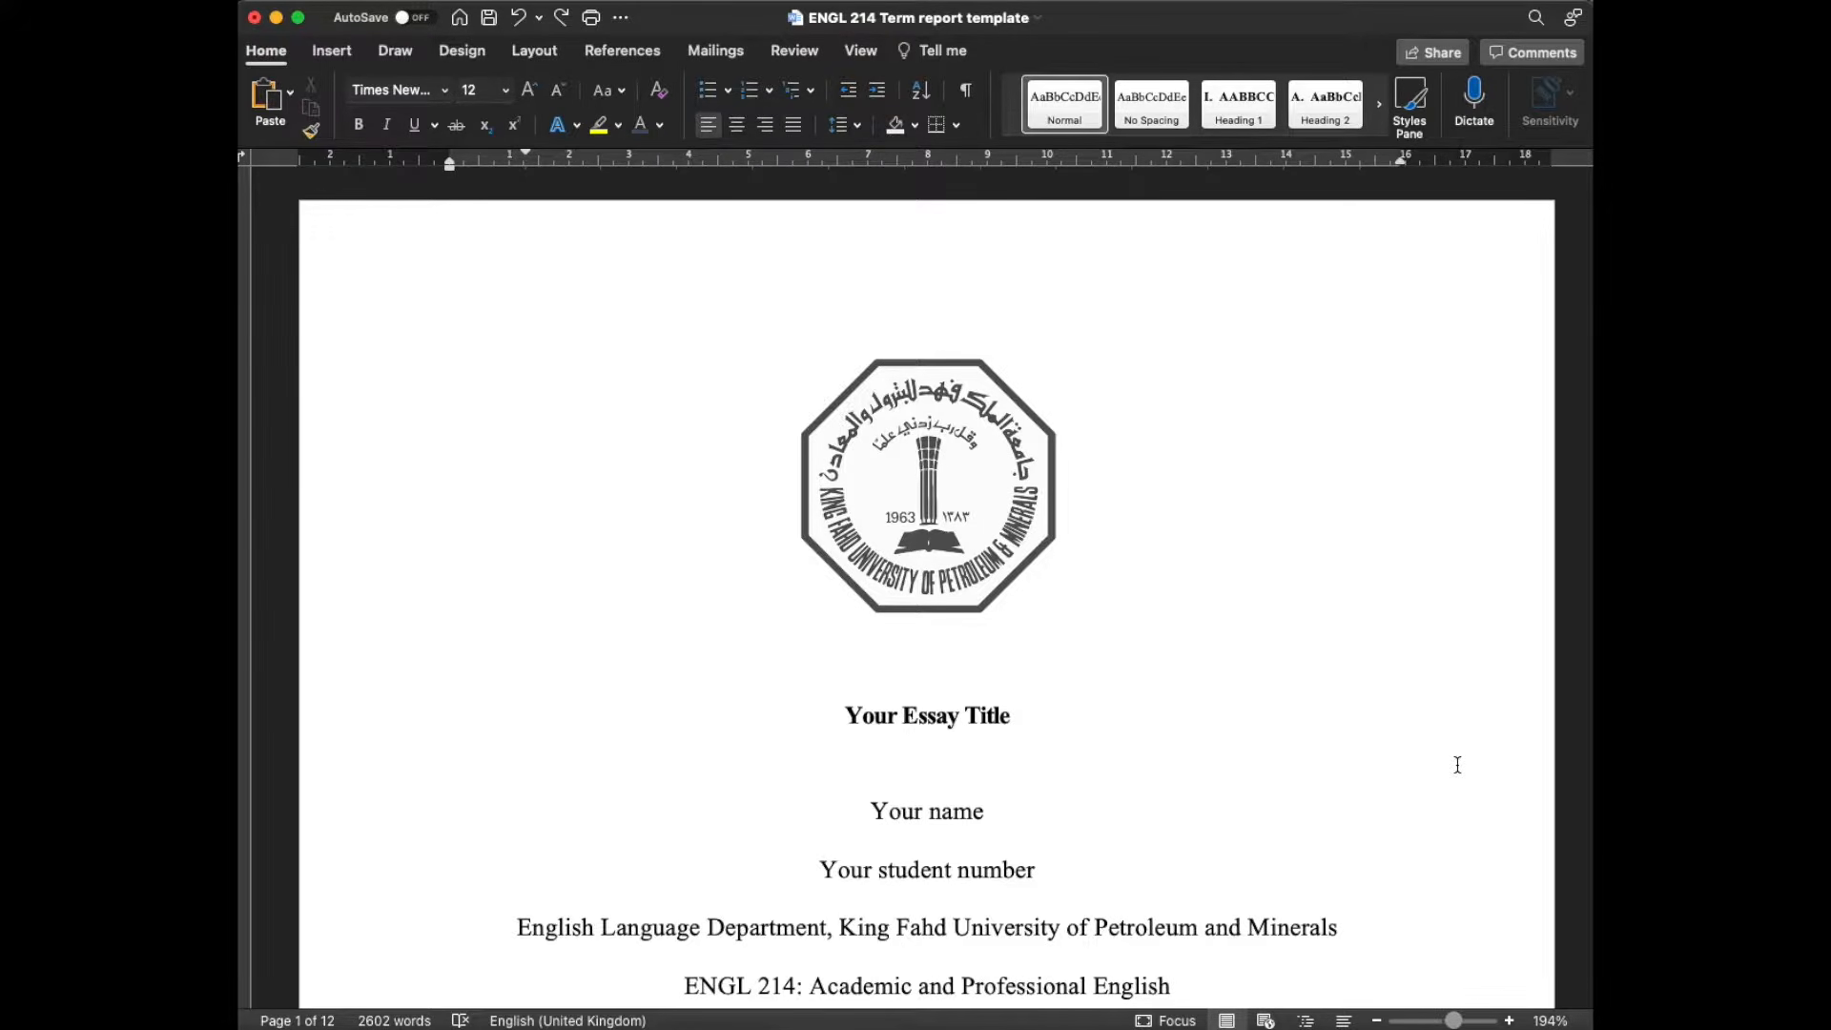
- Look through the whole term report template, from the title page through abstract, contents and body sections to the References page
scroll(1457, 764, "down", 15)
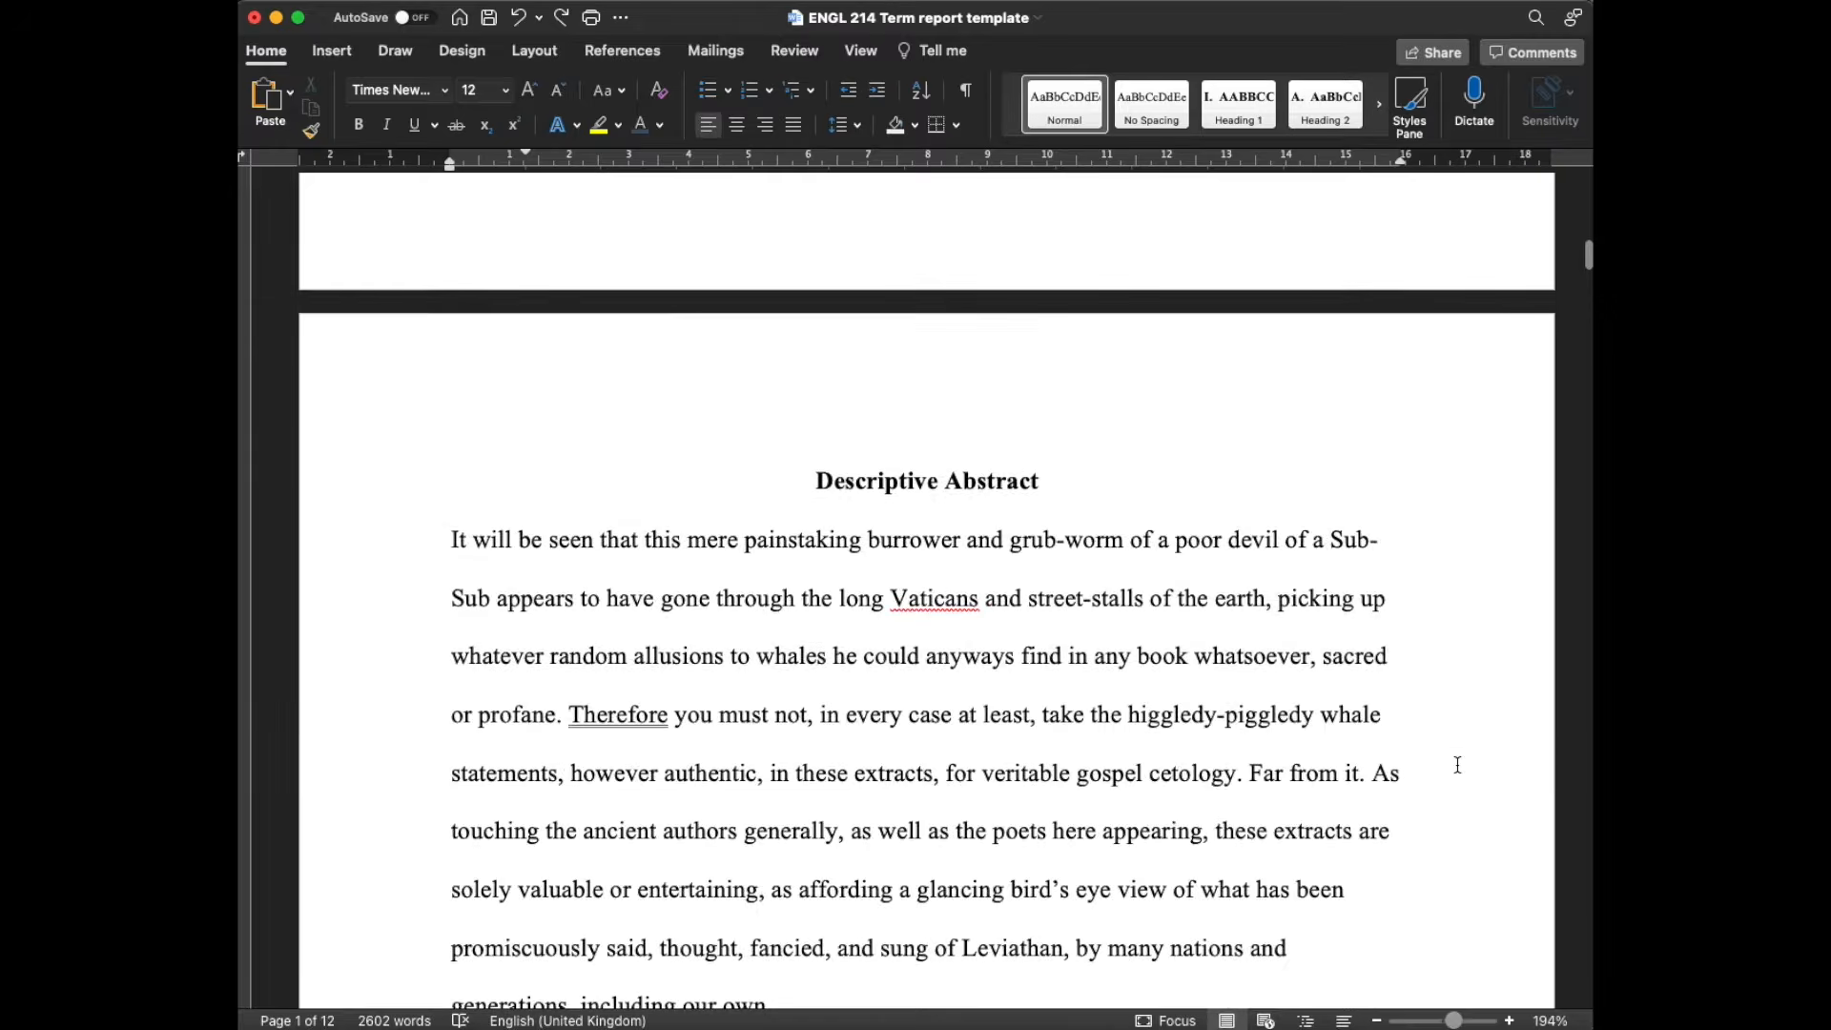
scroll(1457, 764, "down", 5)
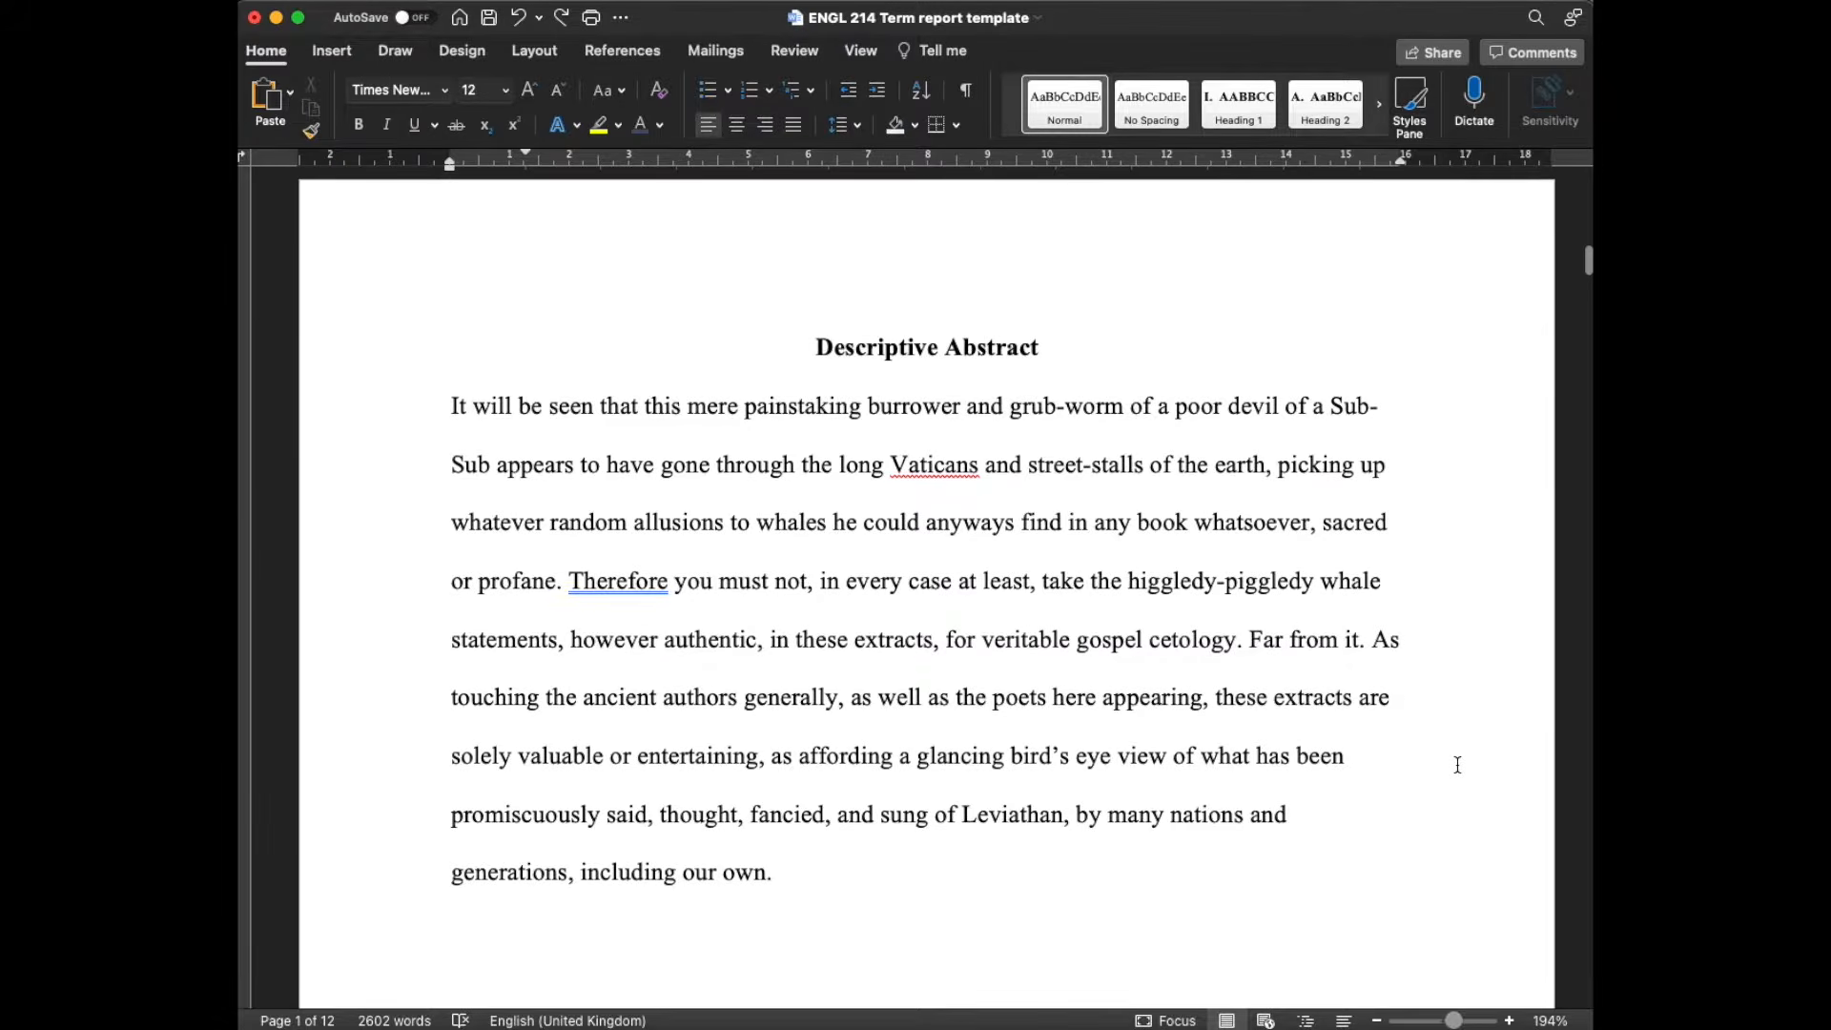
scroll(1457, 765, "down", 15)
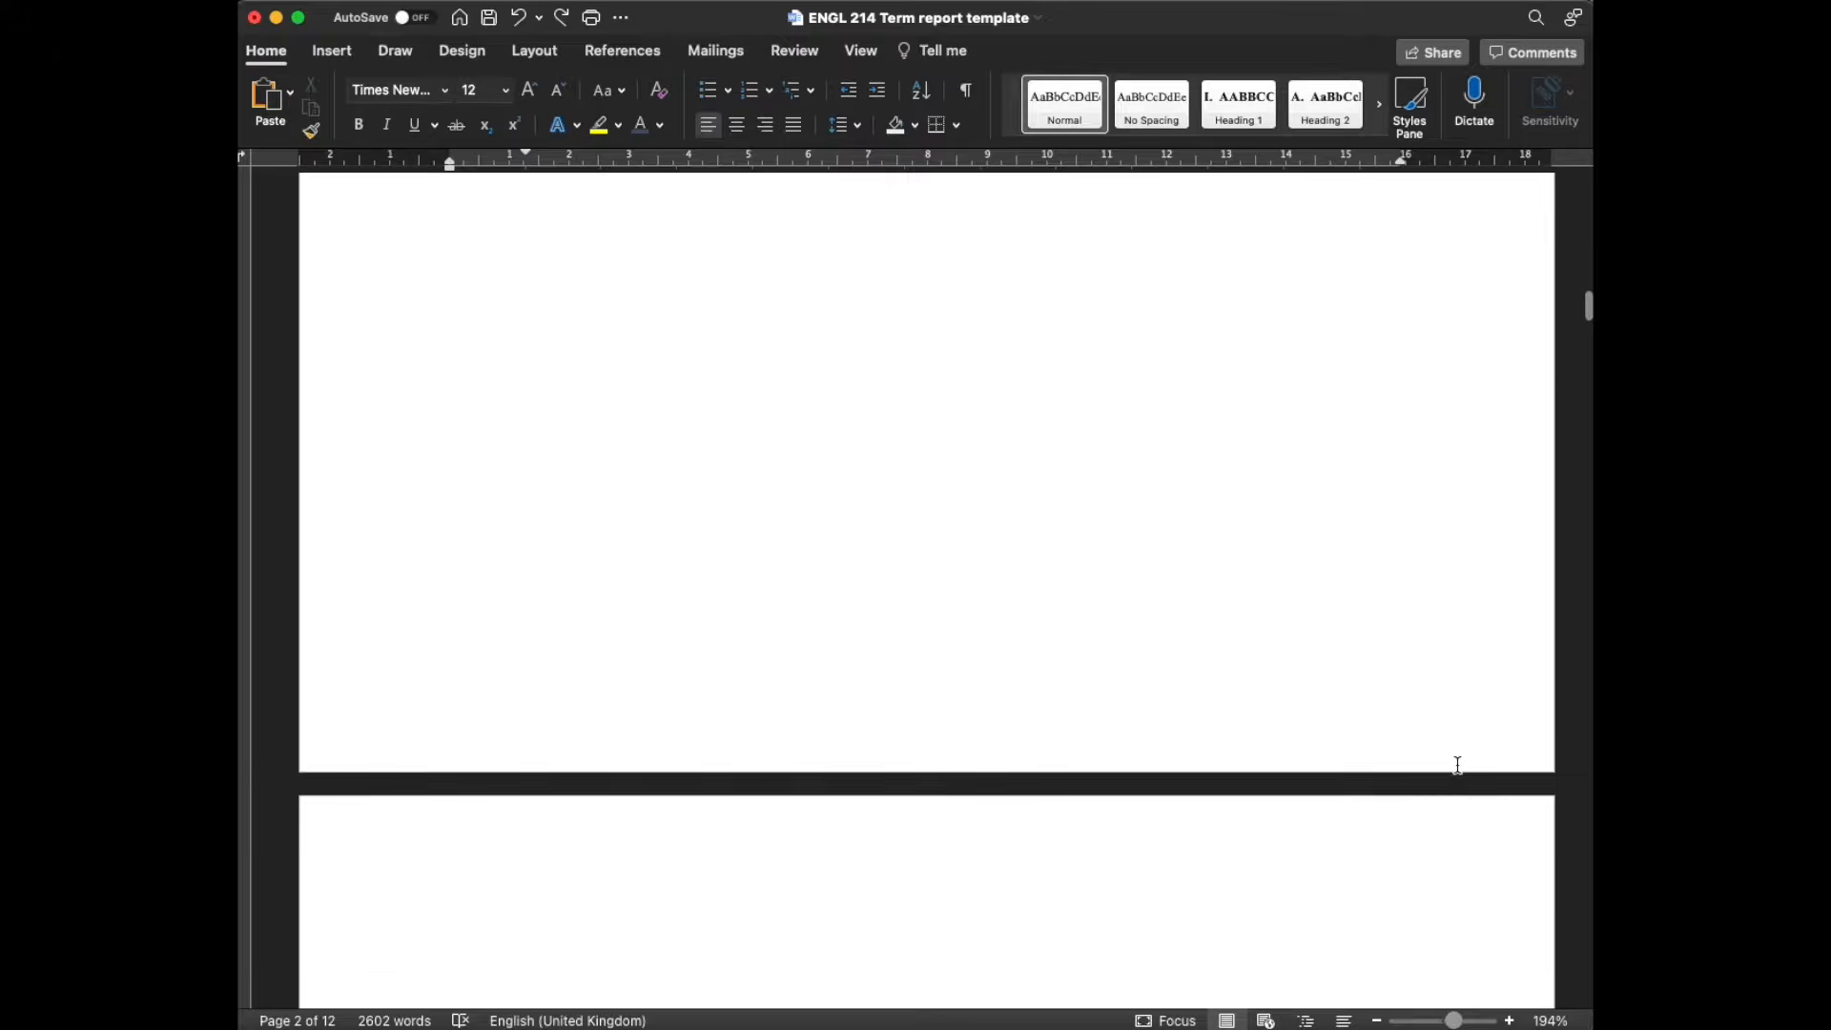
scroll(1457, 765, "down", 10)
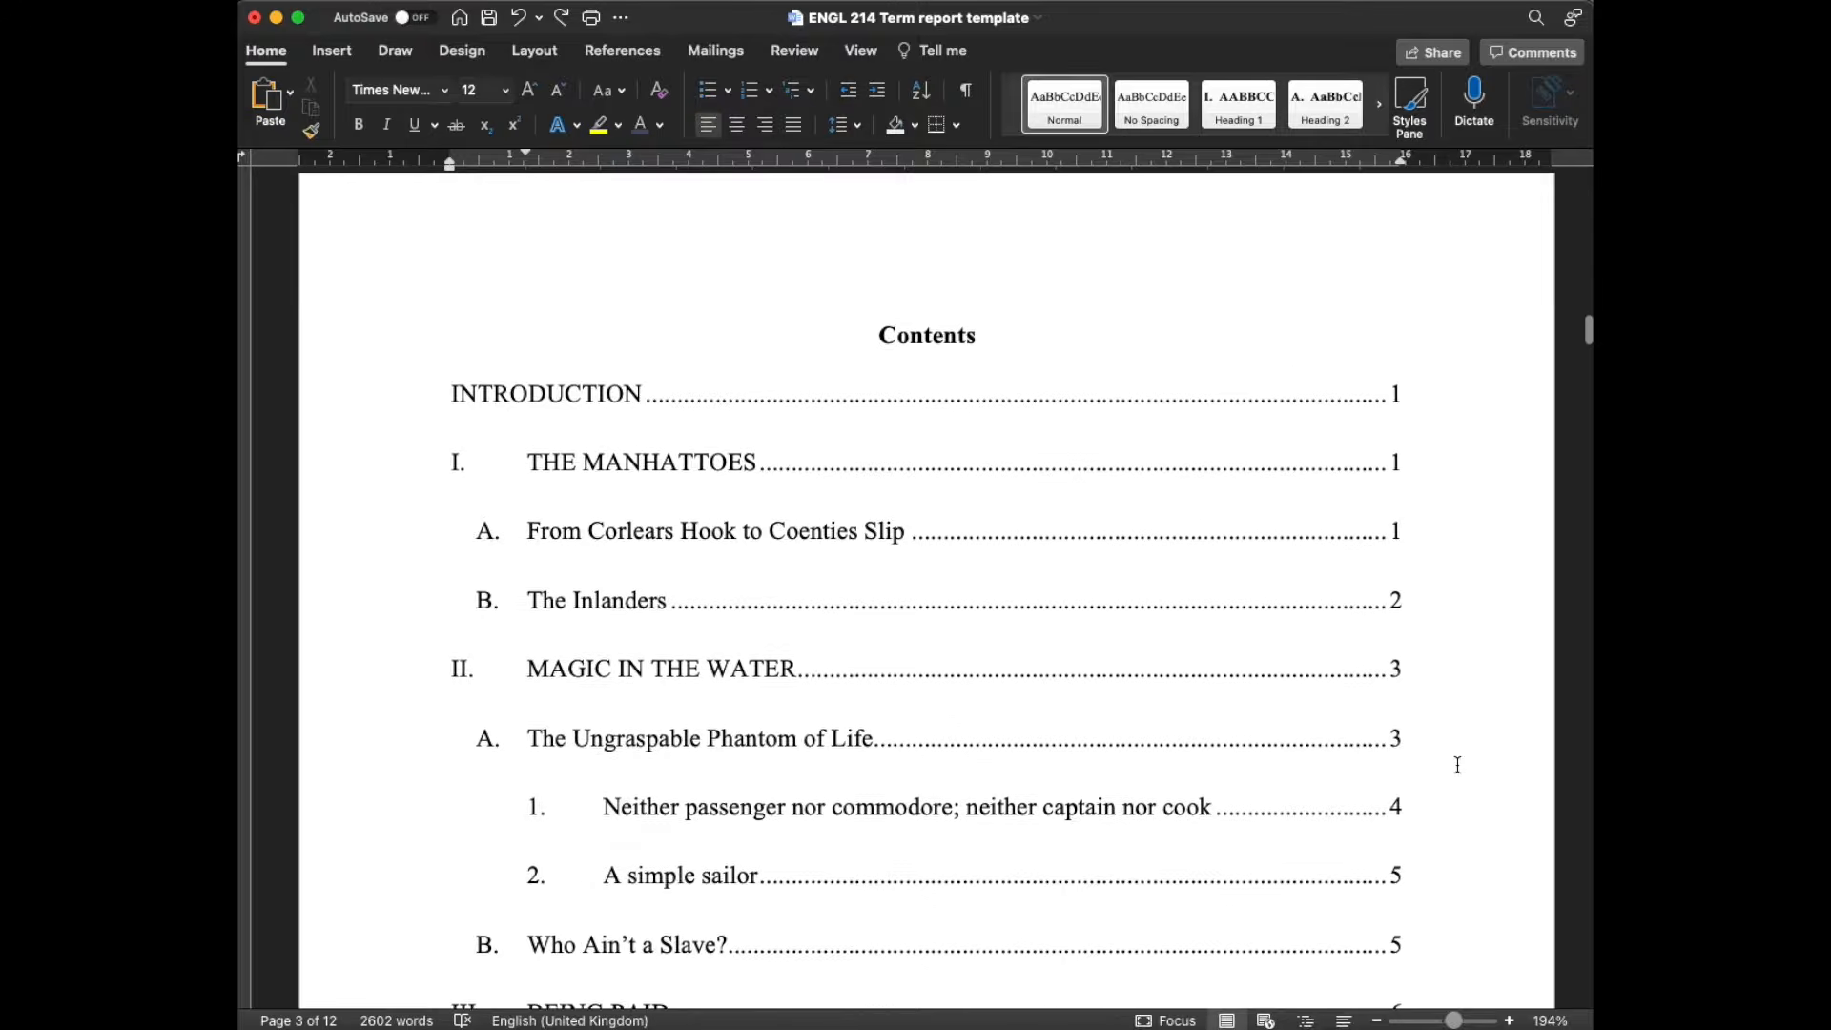
scroll(1457, 765, "down", 20)
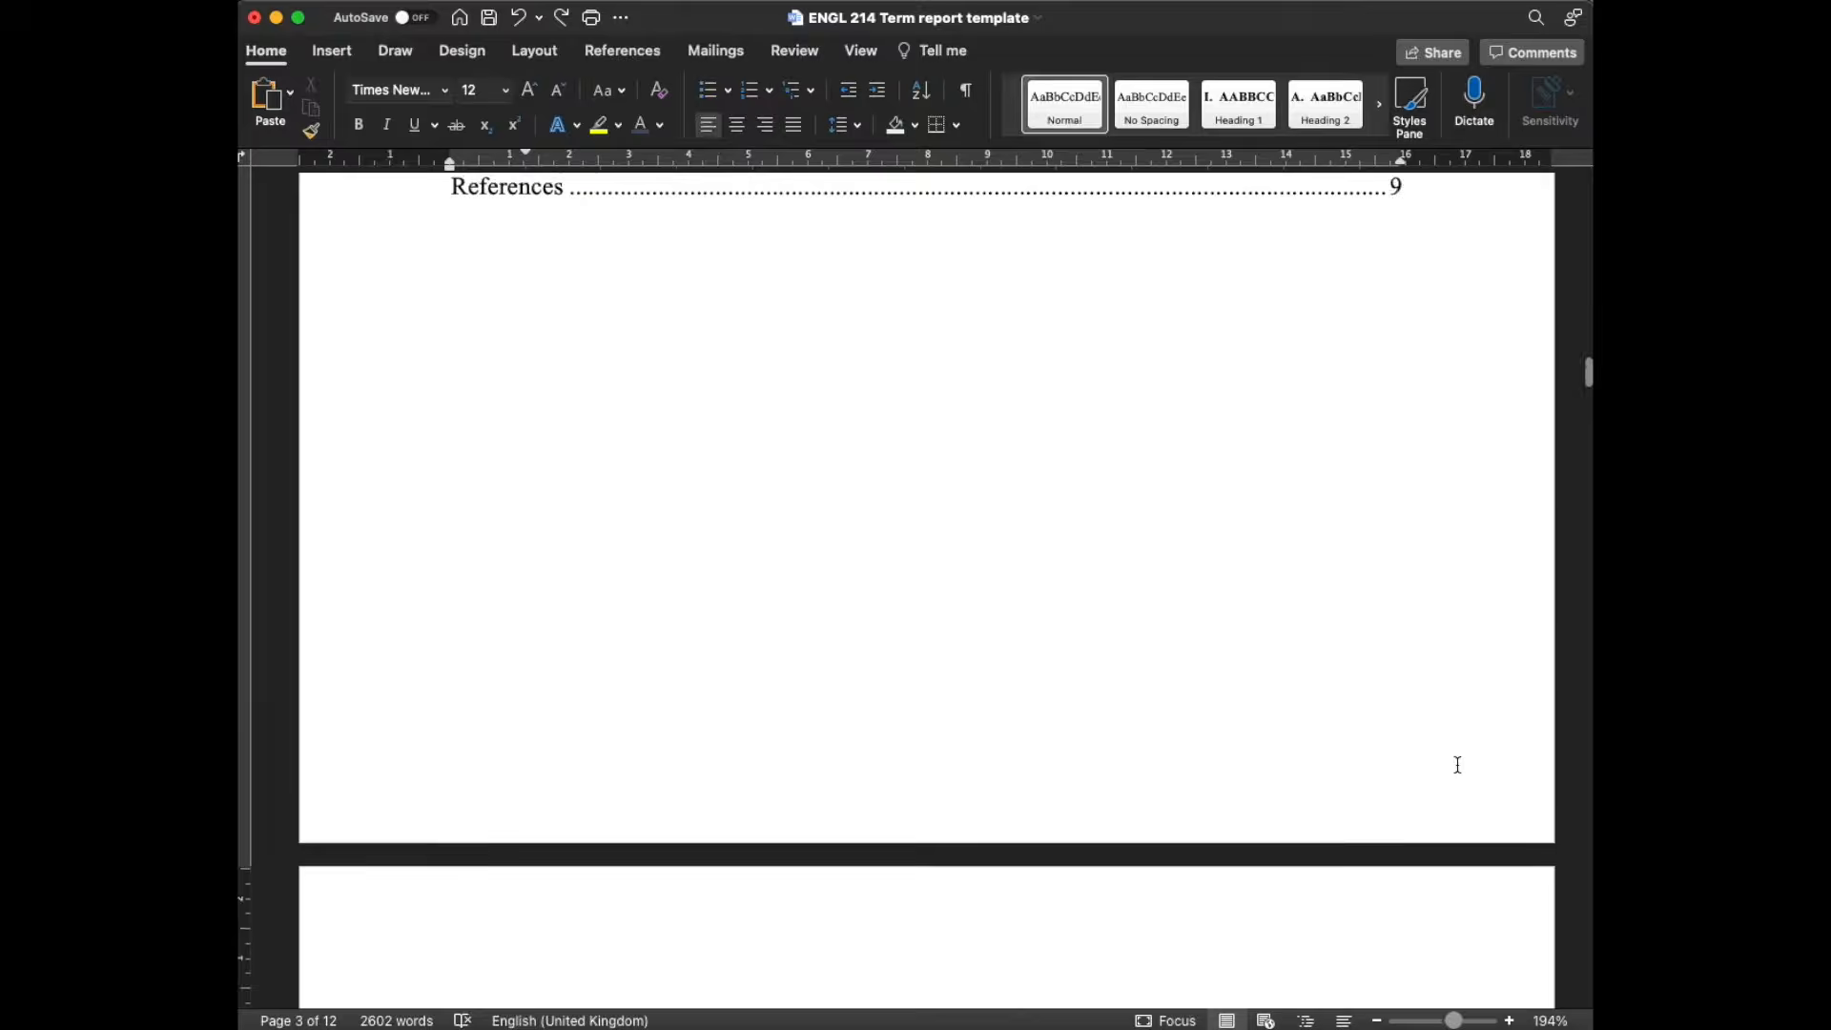
scroll(1457, 765, "down", 2)
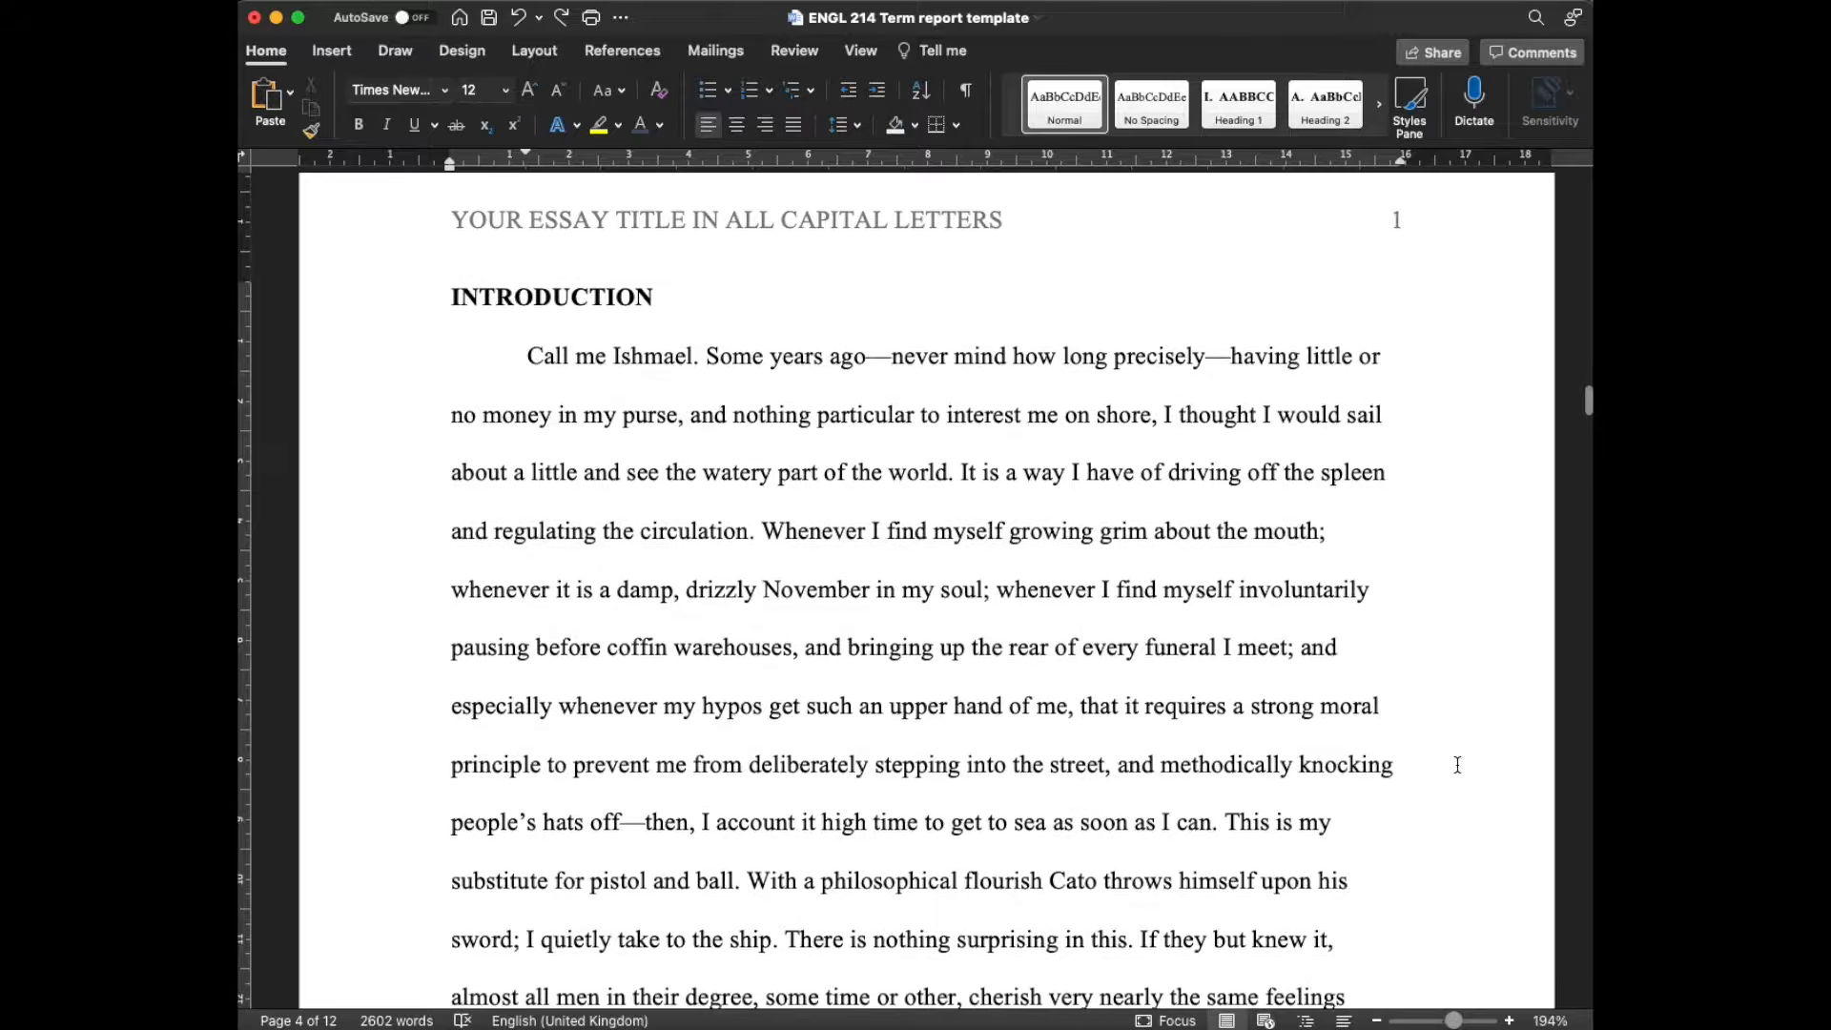
scroll(1457, 765, "down", 5)
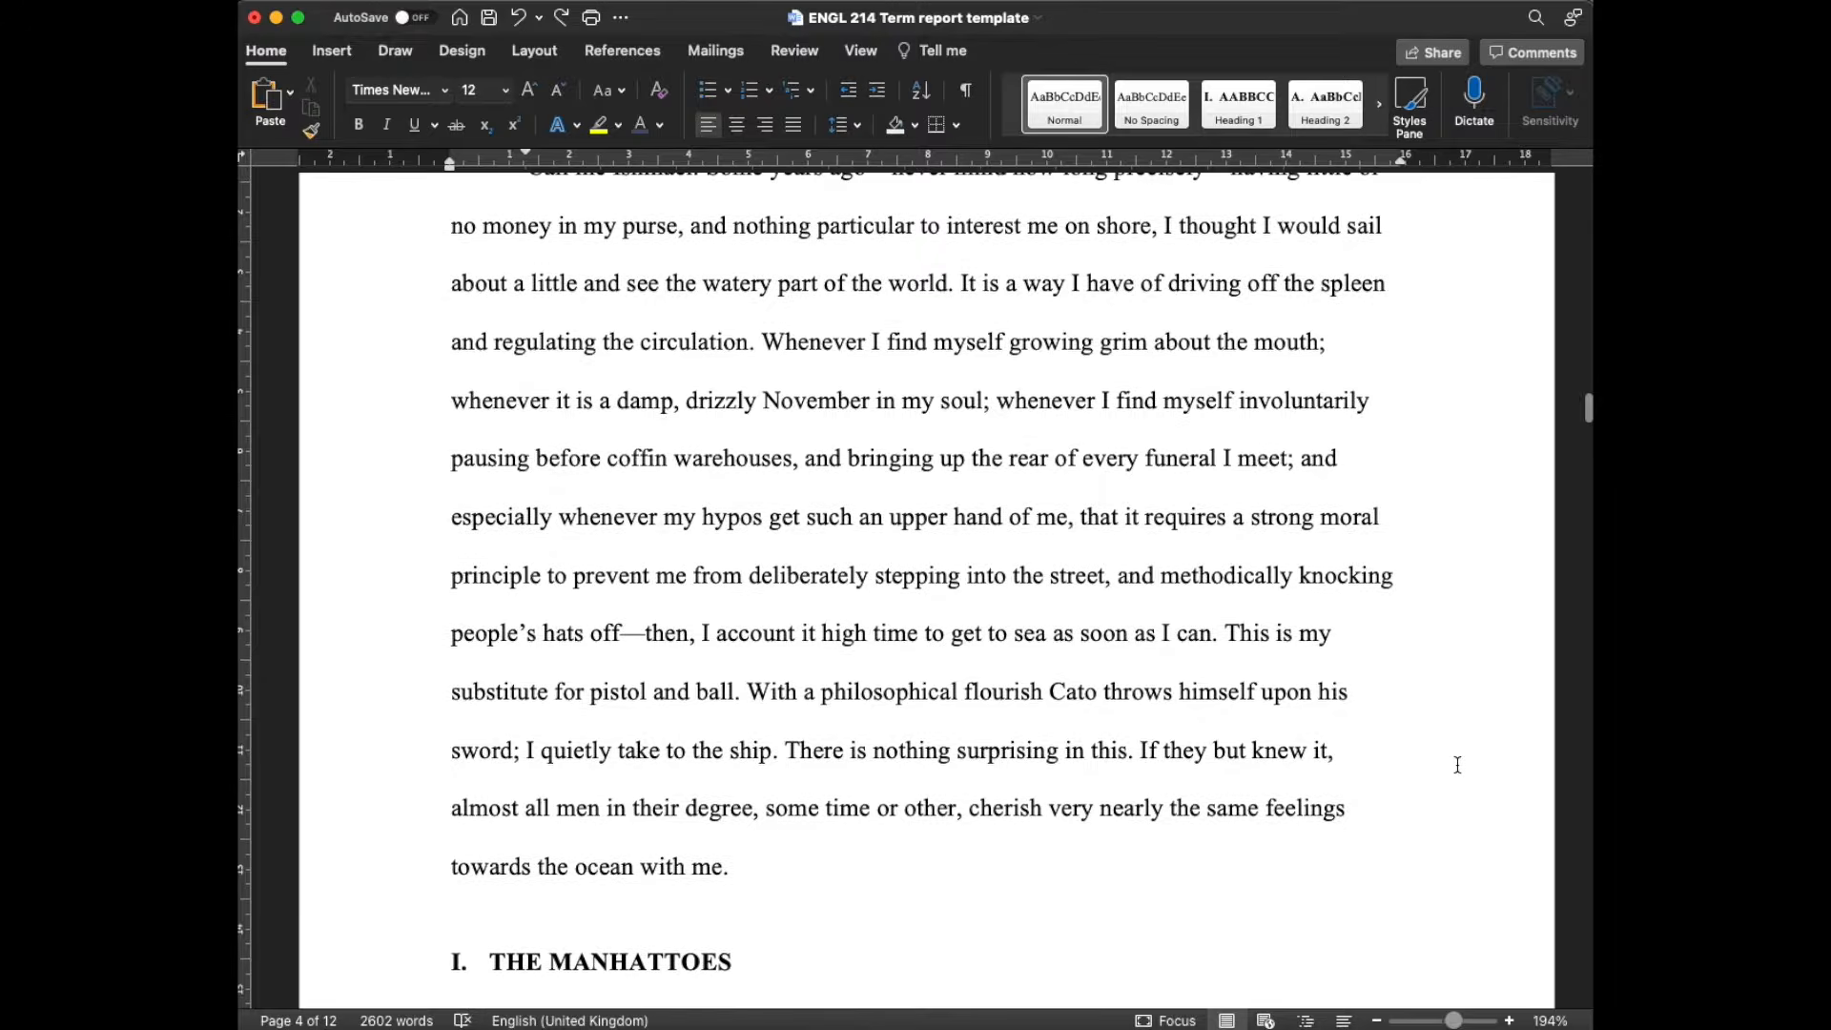
scroll(1457, 764, "down", 16)
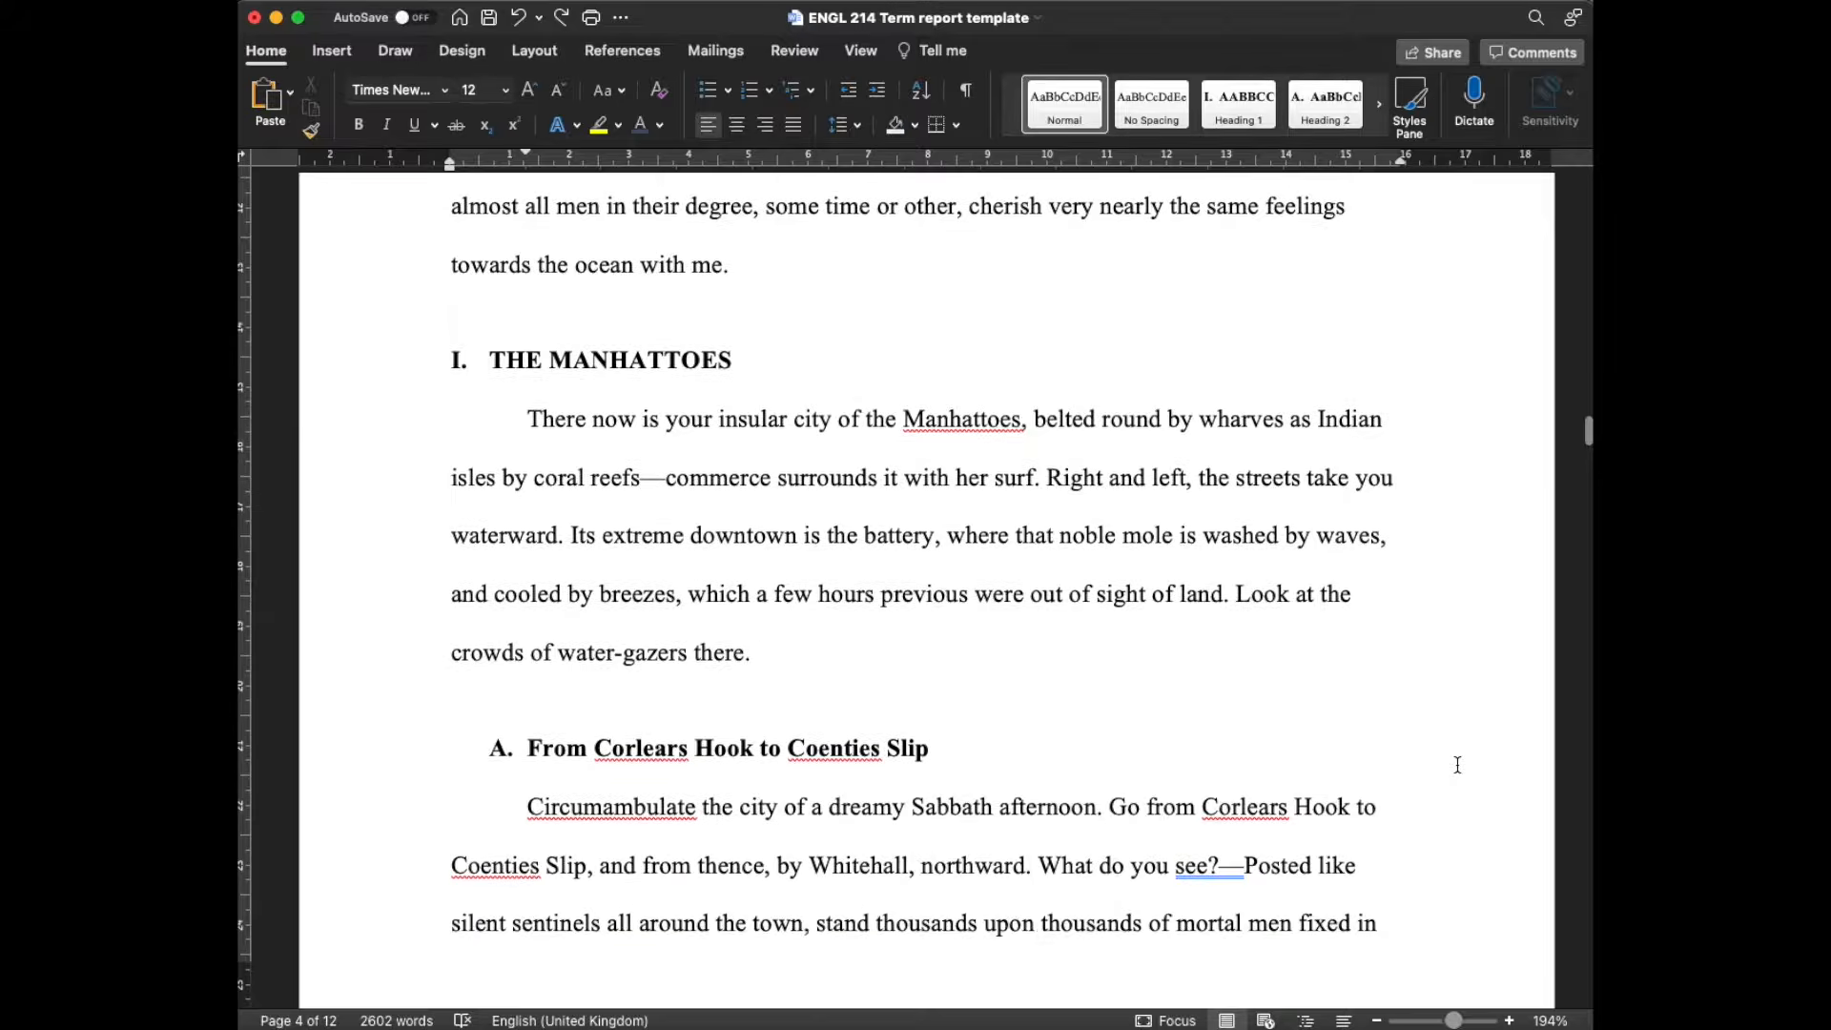
scroll(1457, 765, "down", 17)
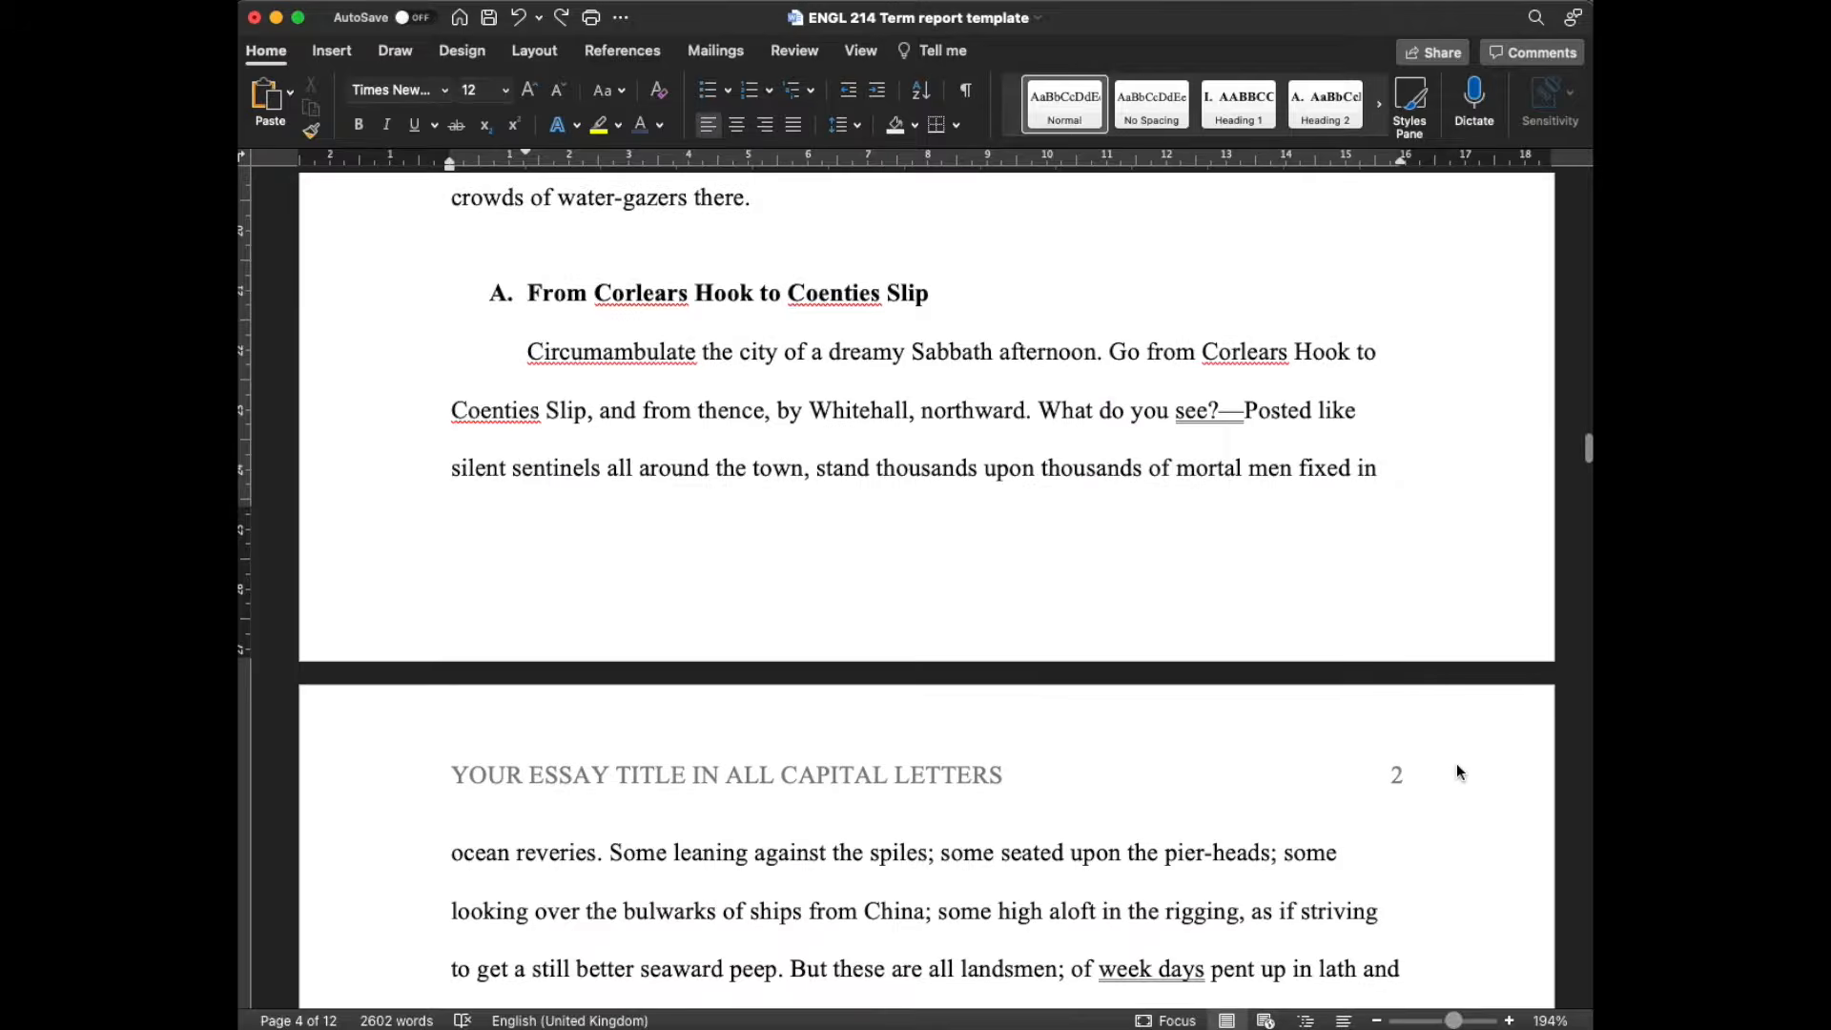
scroll(1457, 764, "down", 16)
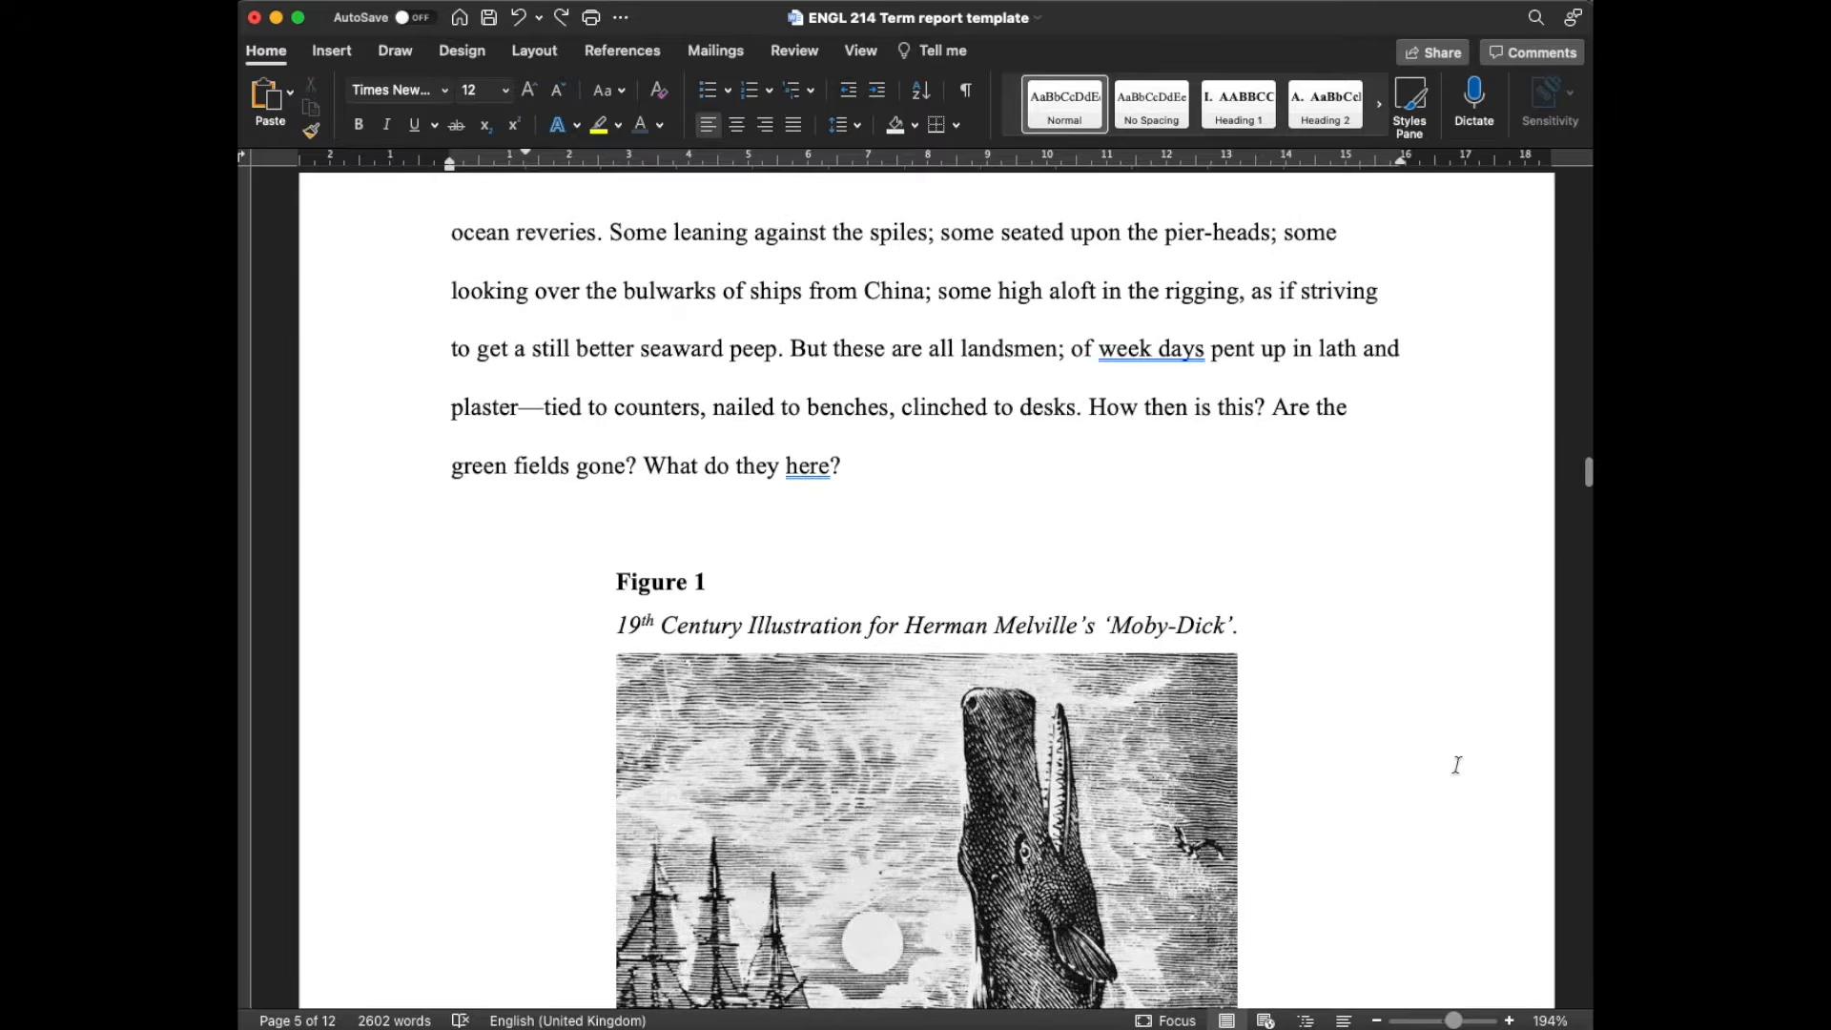
scroll(1457, 764, "down", 16)
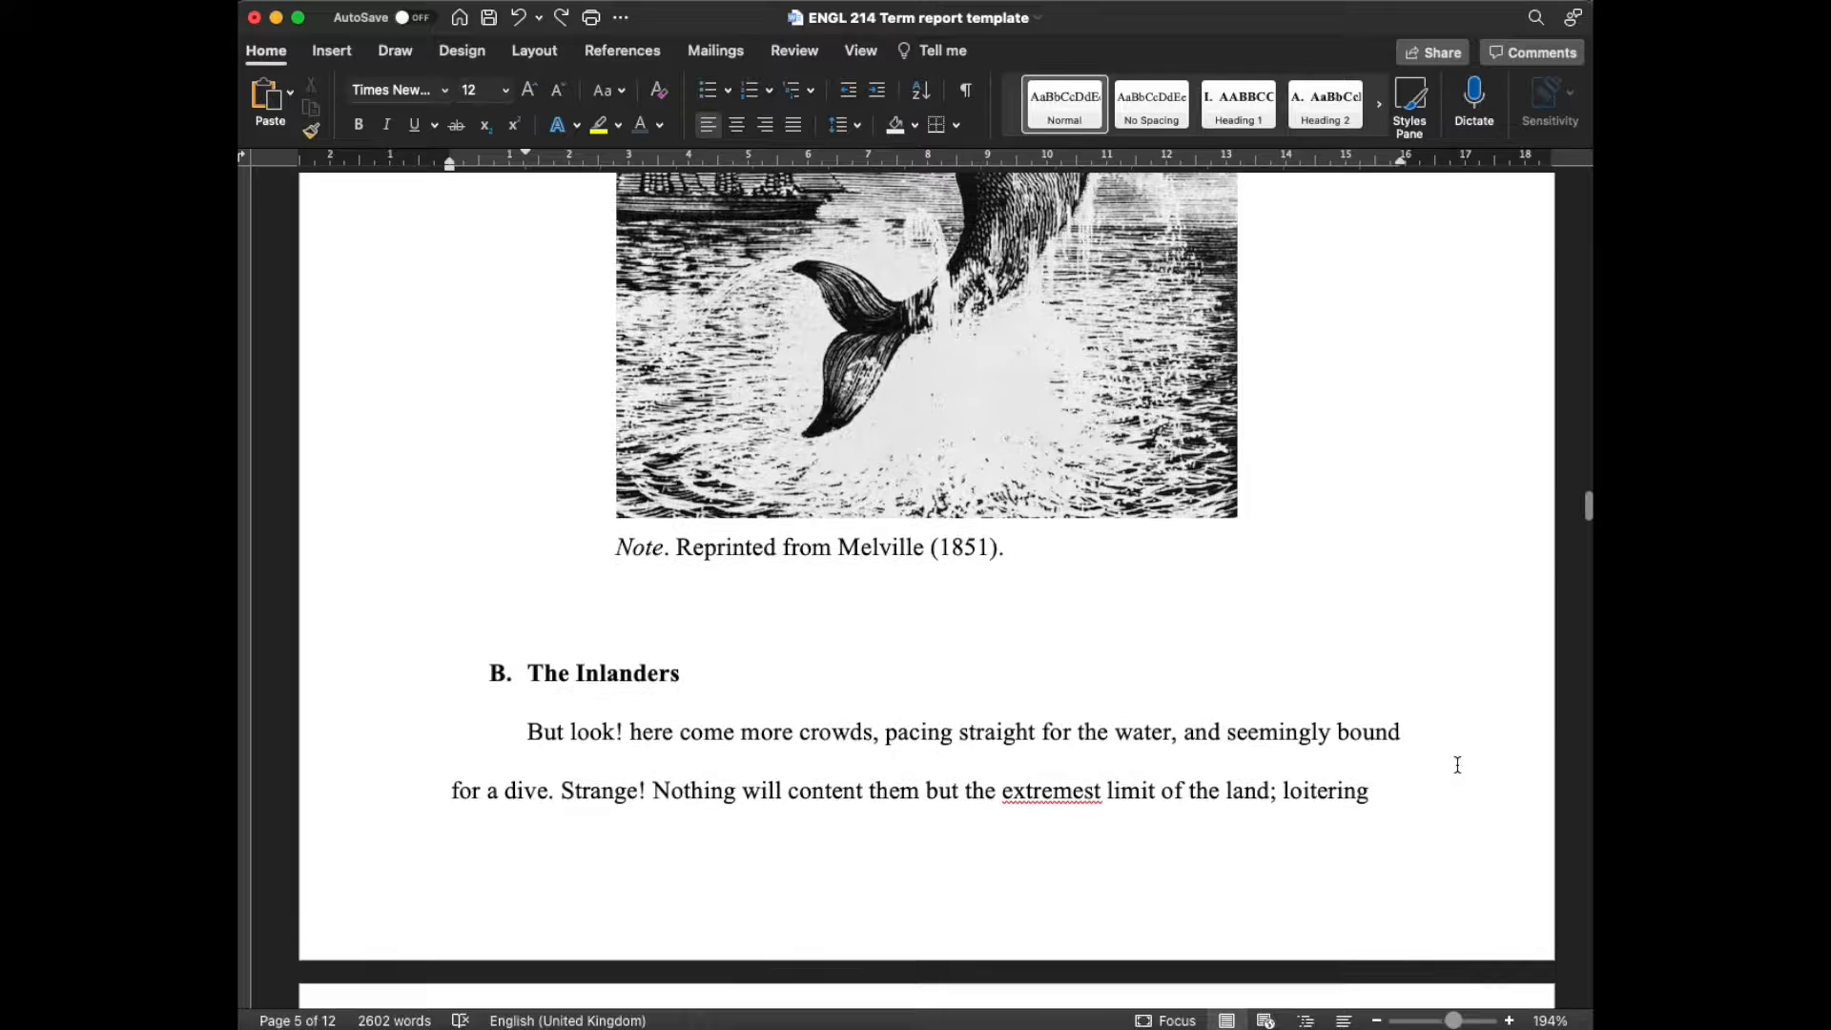
scroll(1457, 765, "down", 20)
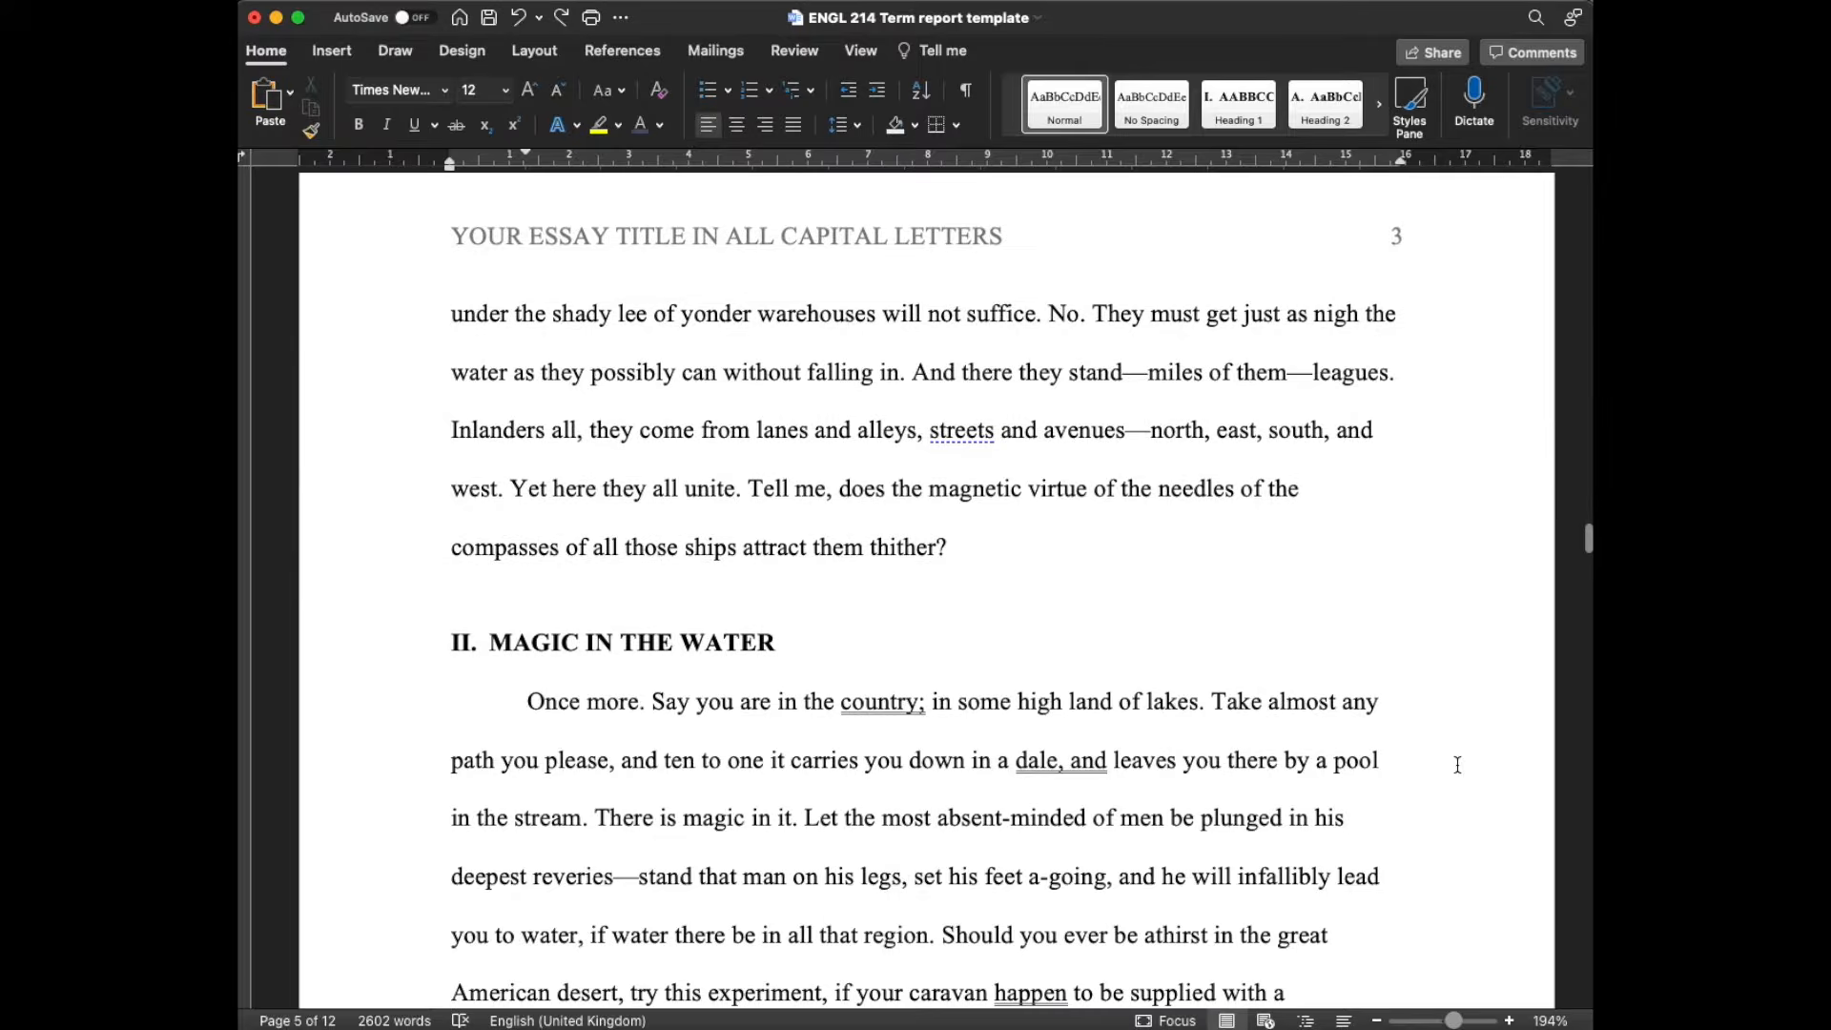
scroll(1457, 765, "down", 20)
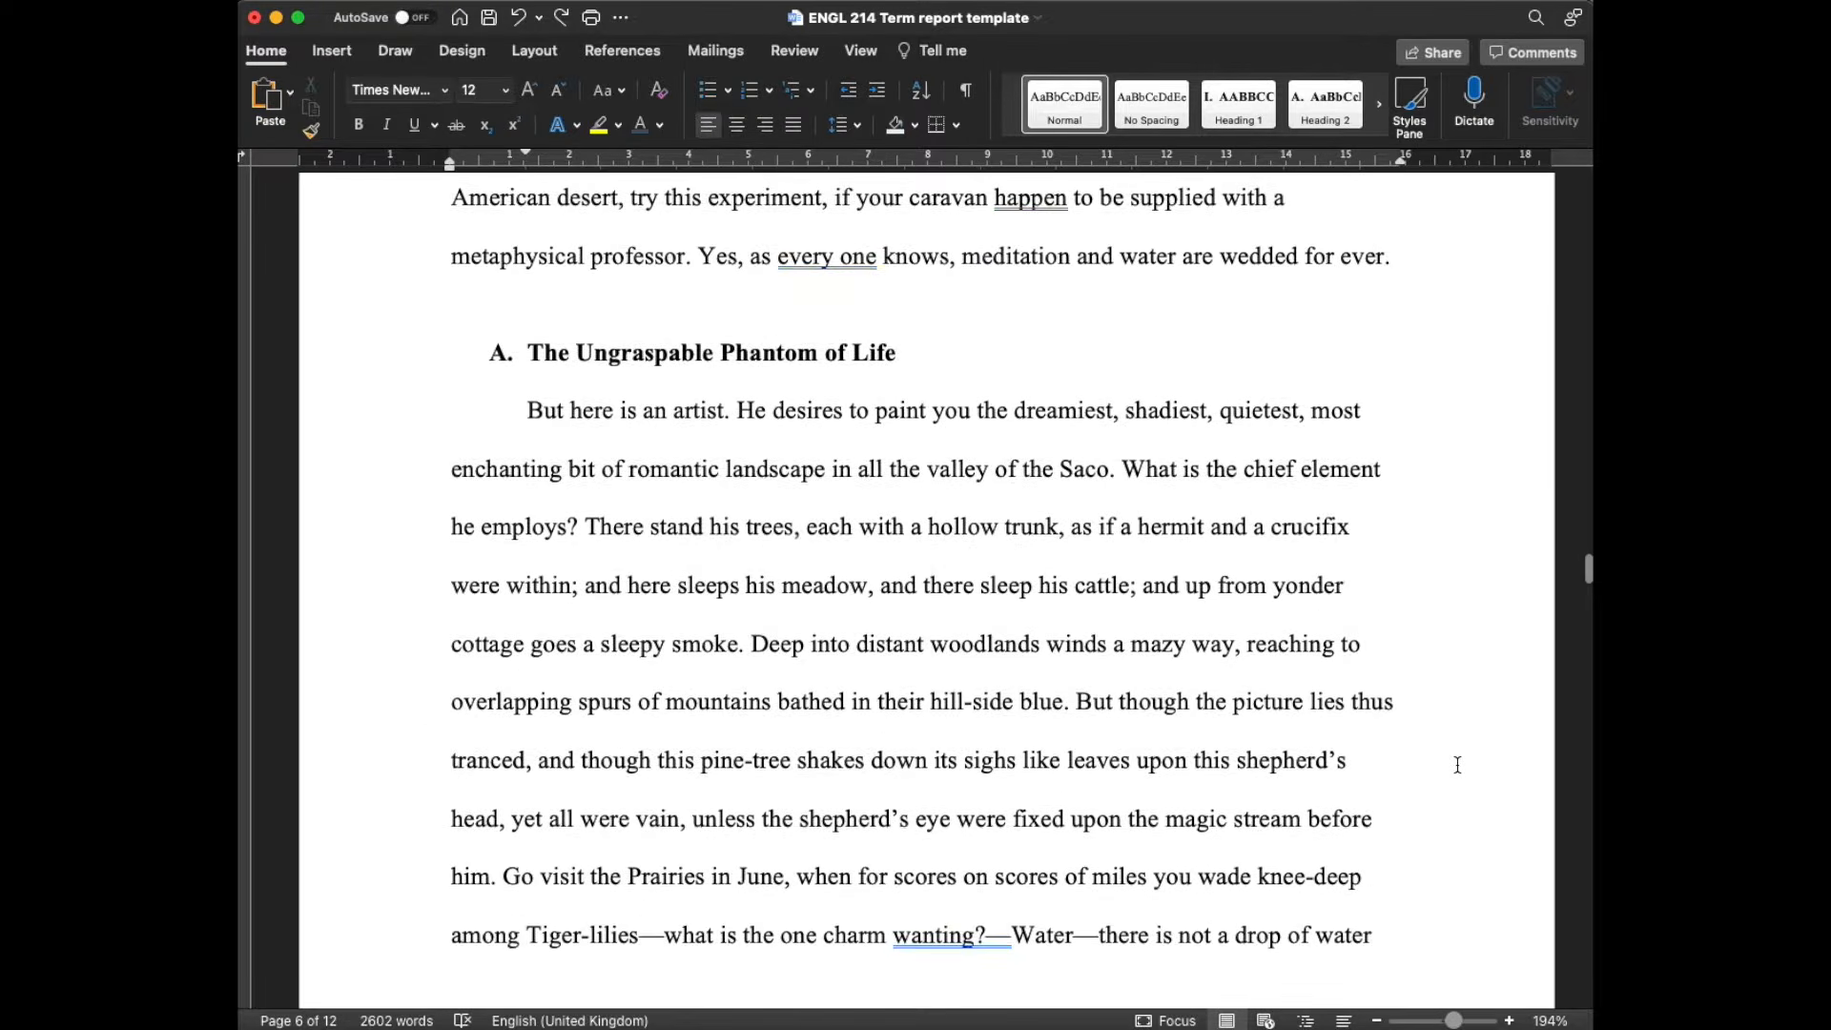
scroll(1457, 765, "down", 20)
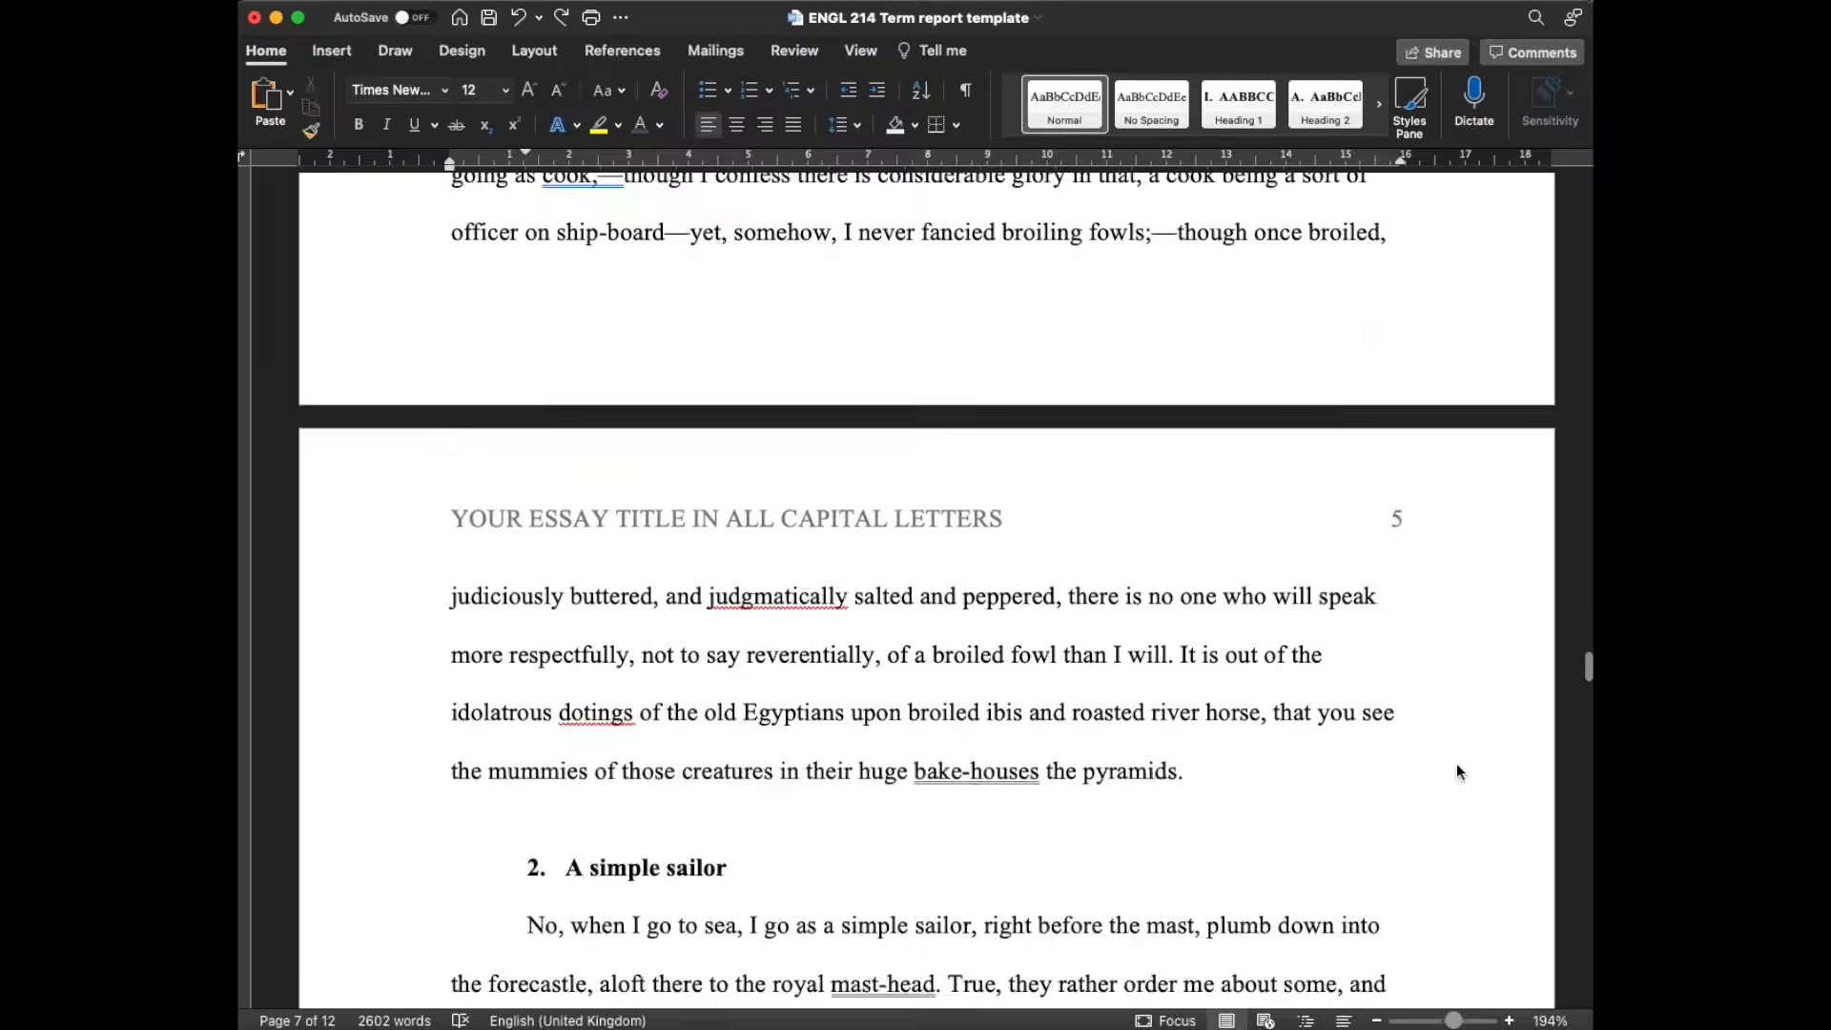
scroll(1457, 765, "down", 20)
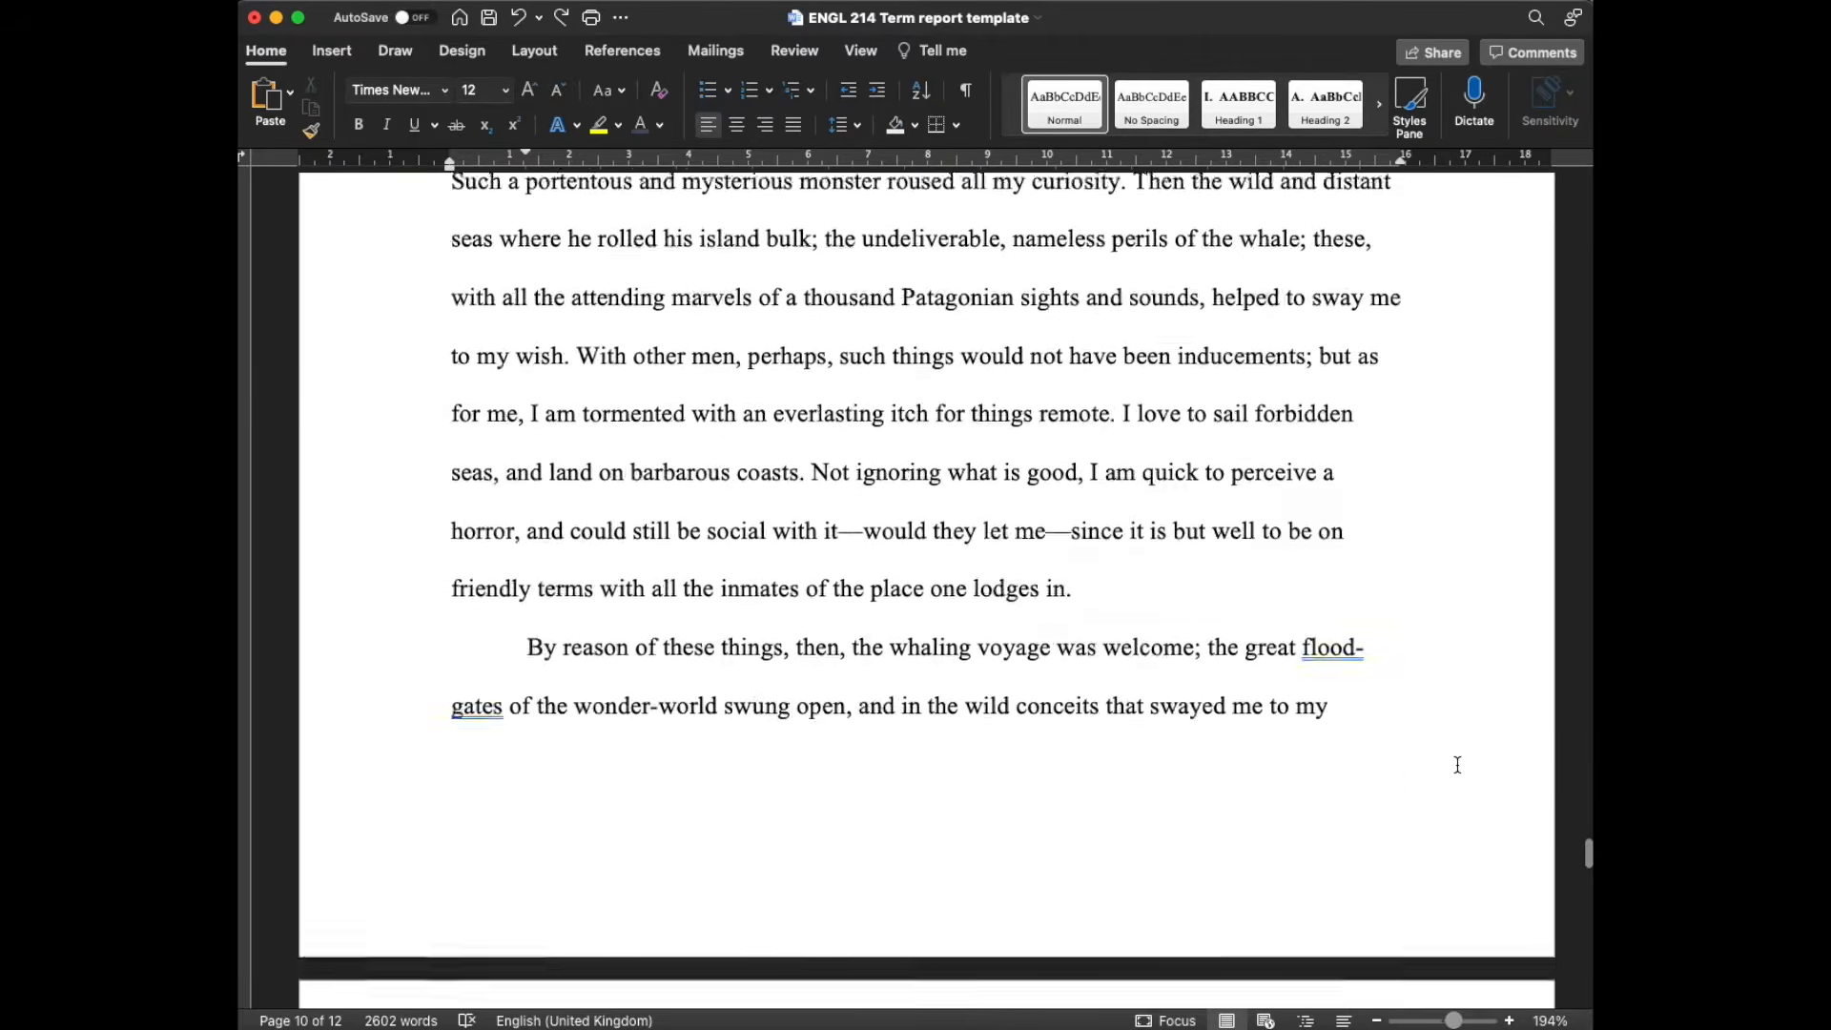
scroll(1457, 765, "down", 20)
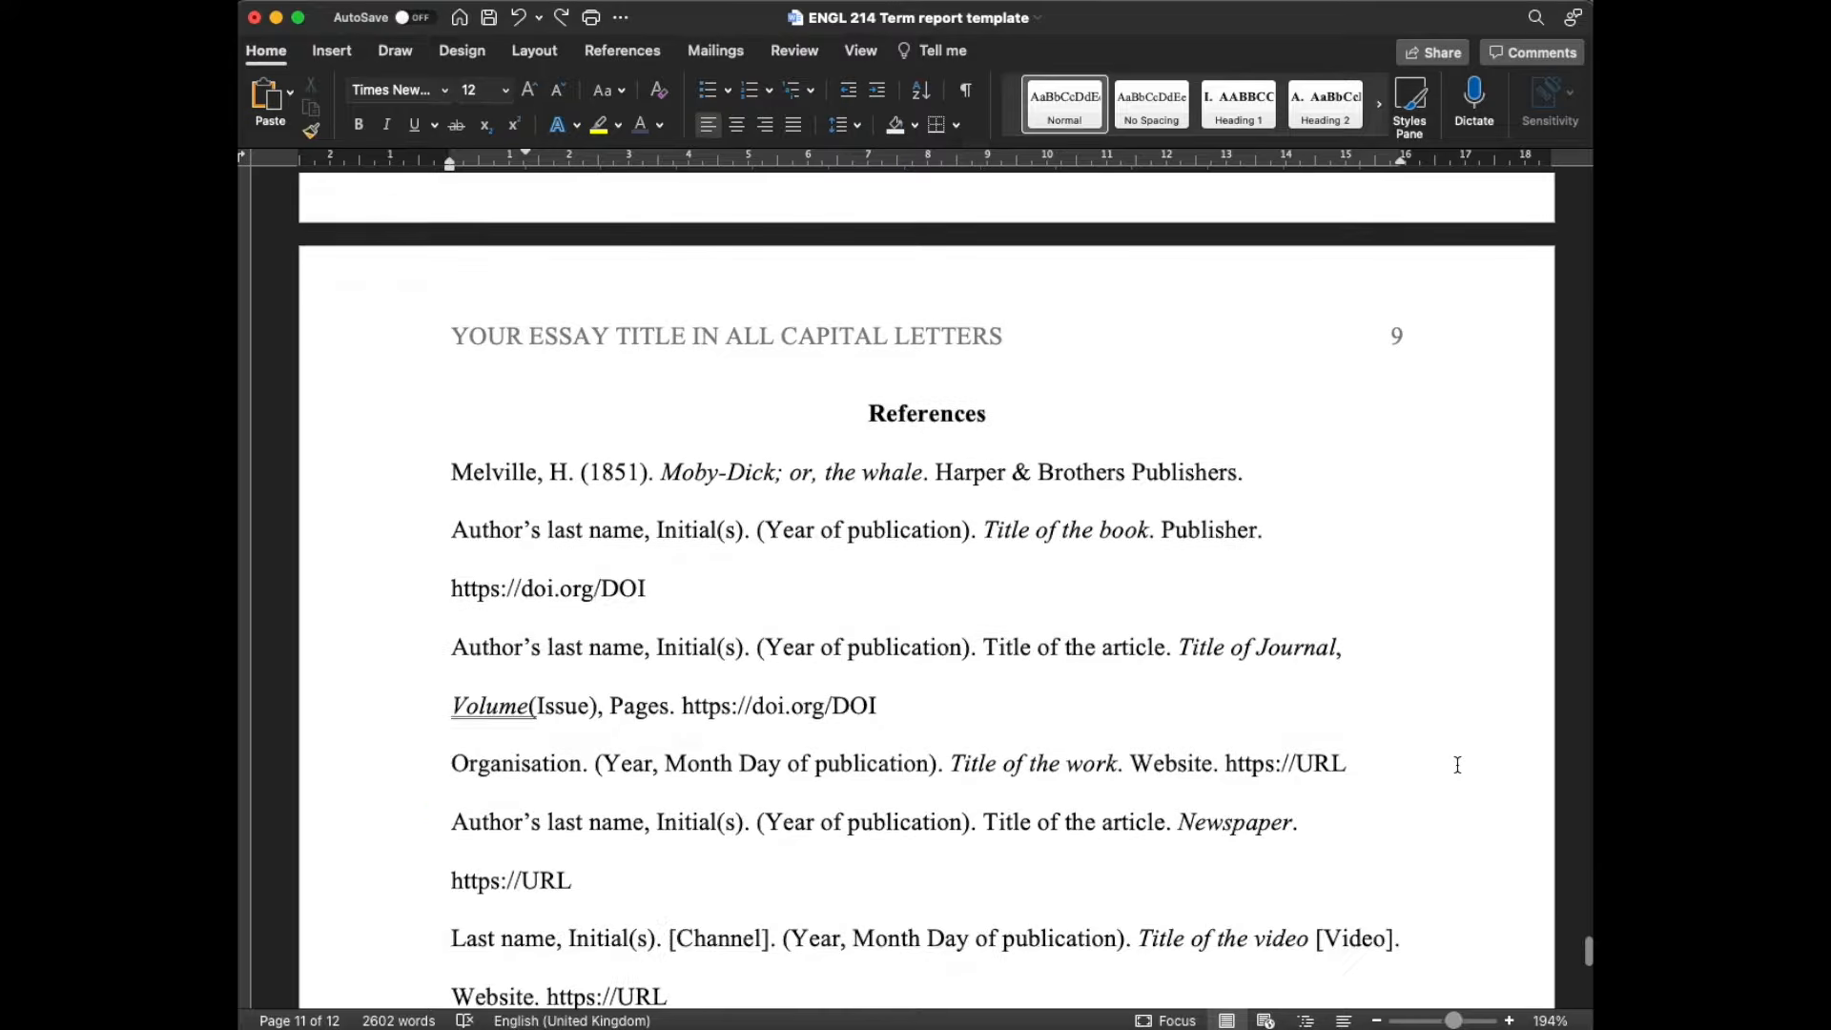
scroll(1457, 765, "down", 1)
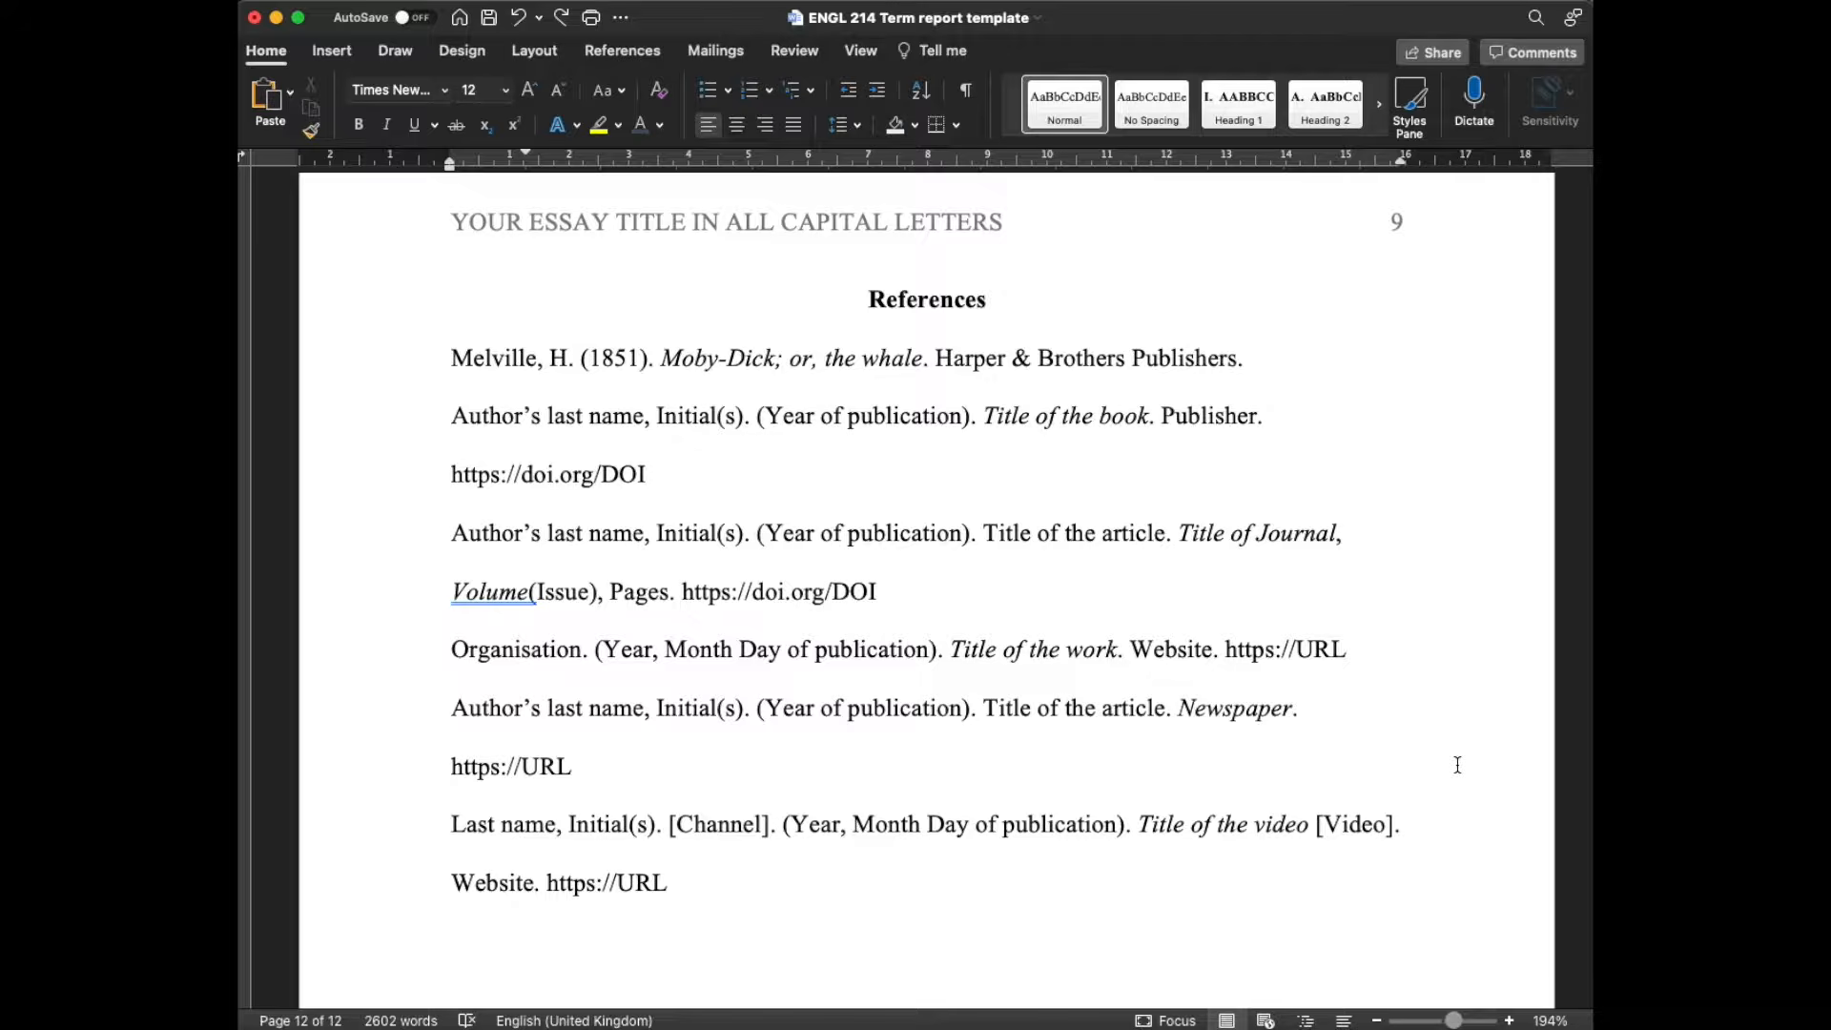
- Return to the title page and examine its placeholder lines for essay title, name, student number, course, instructor and date
scroll(1457, 764, "up", 20)
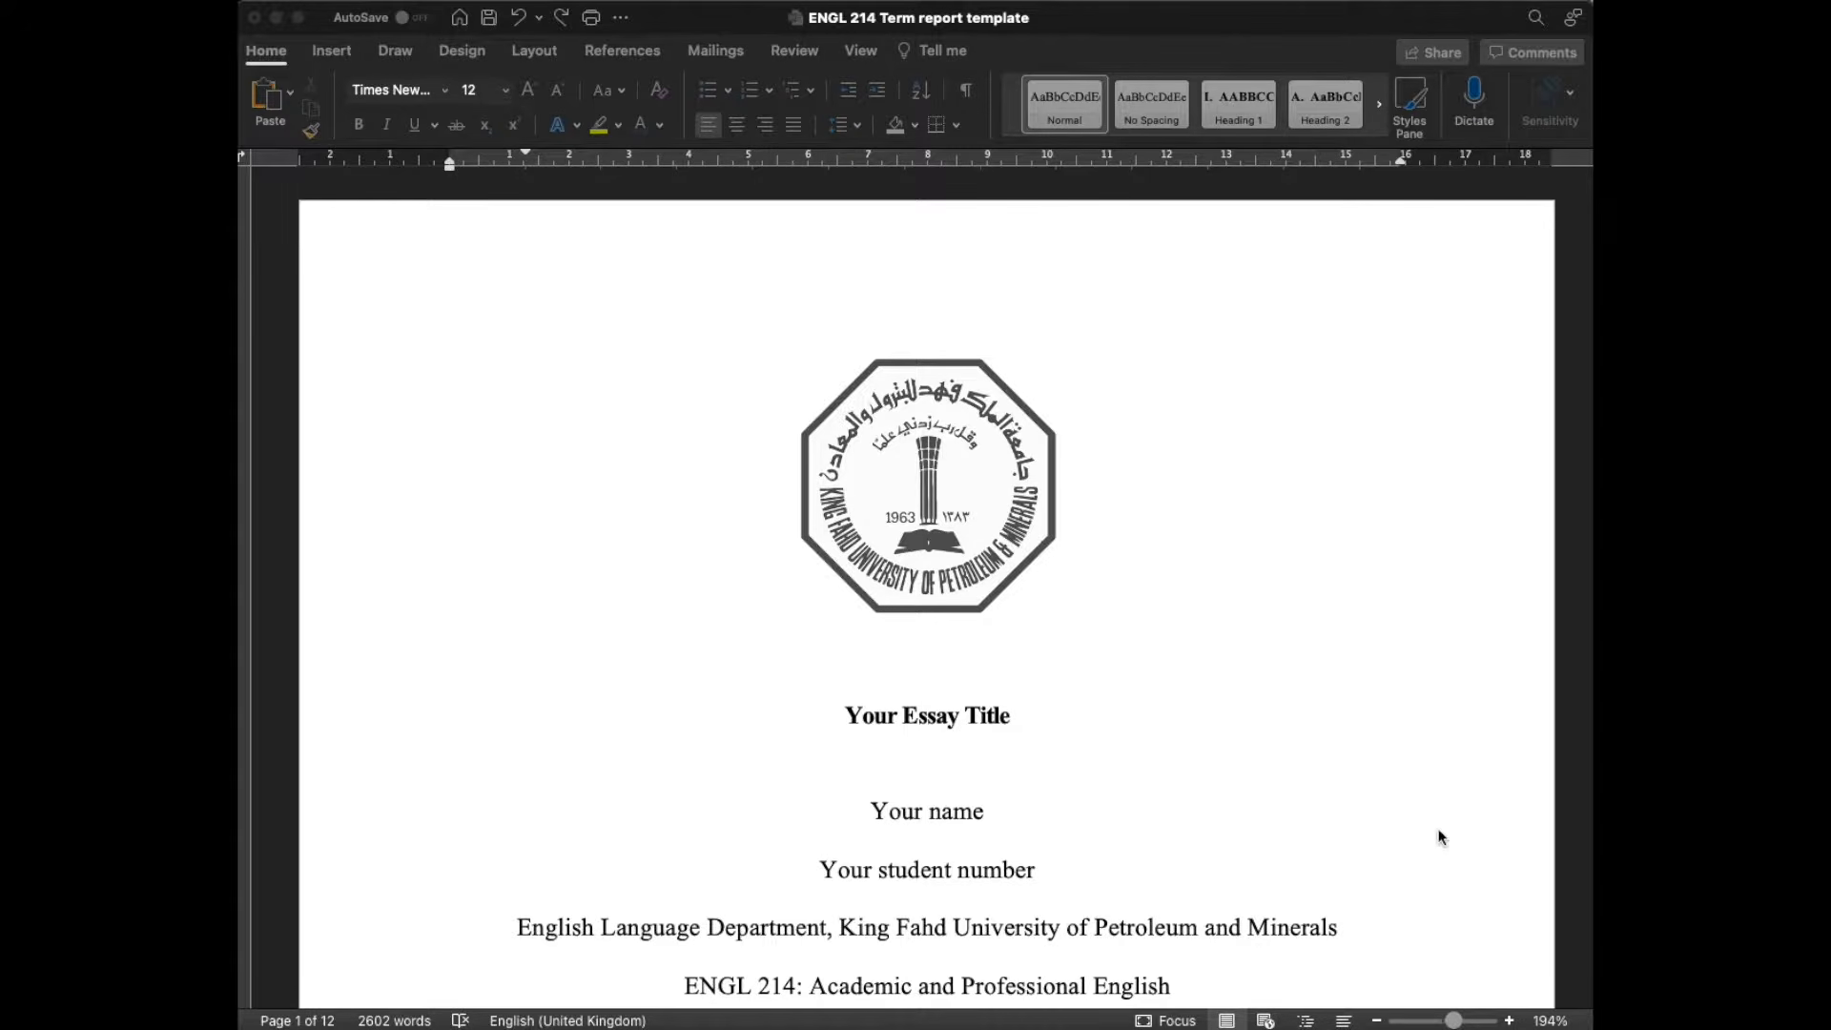
scroll(1439, 836, "down", 3)
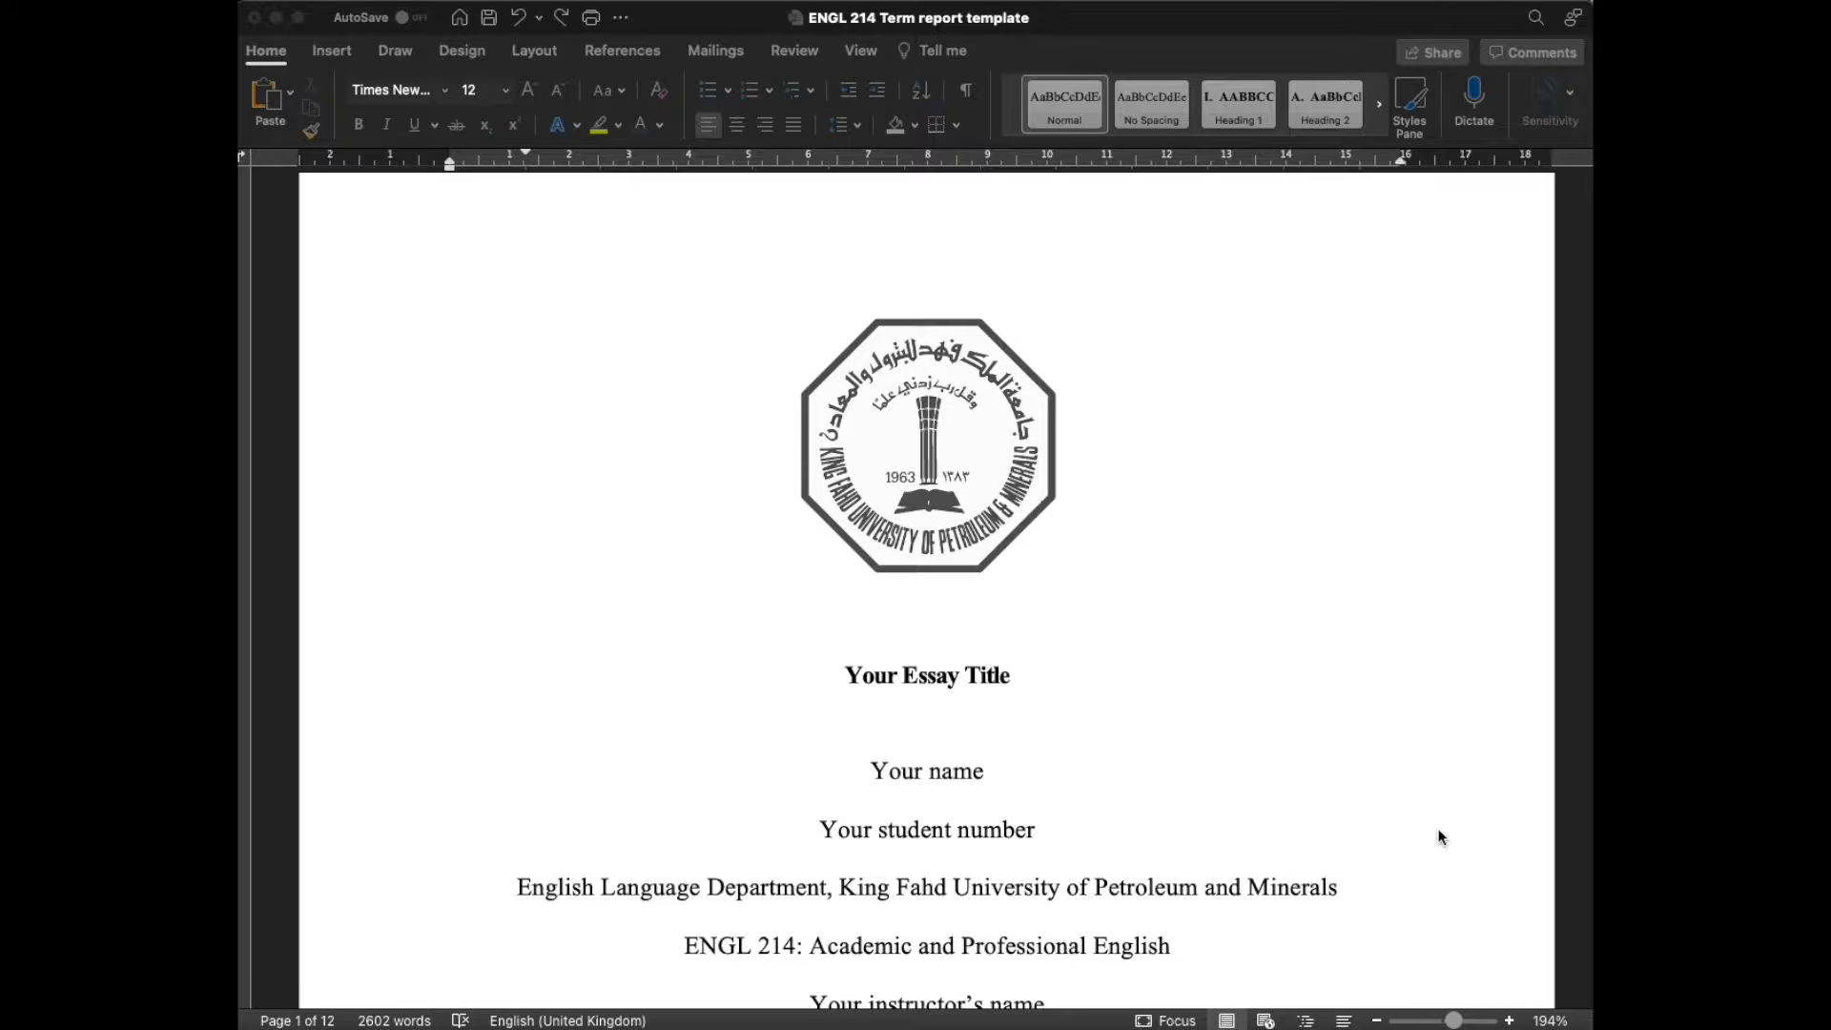
scroll(1440, 836, "down", 5)
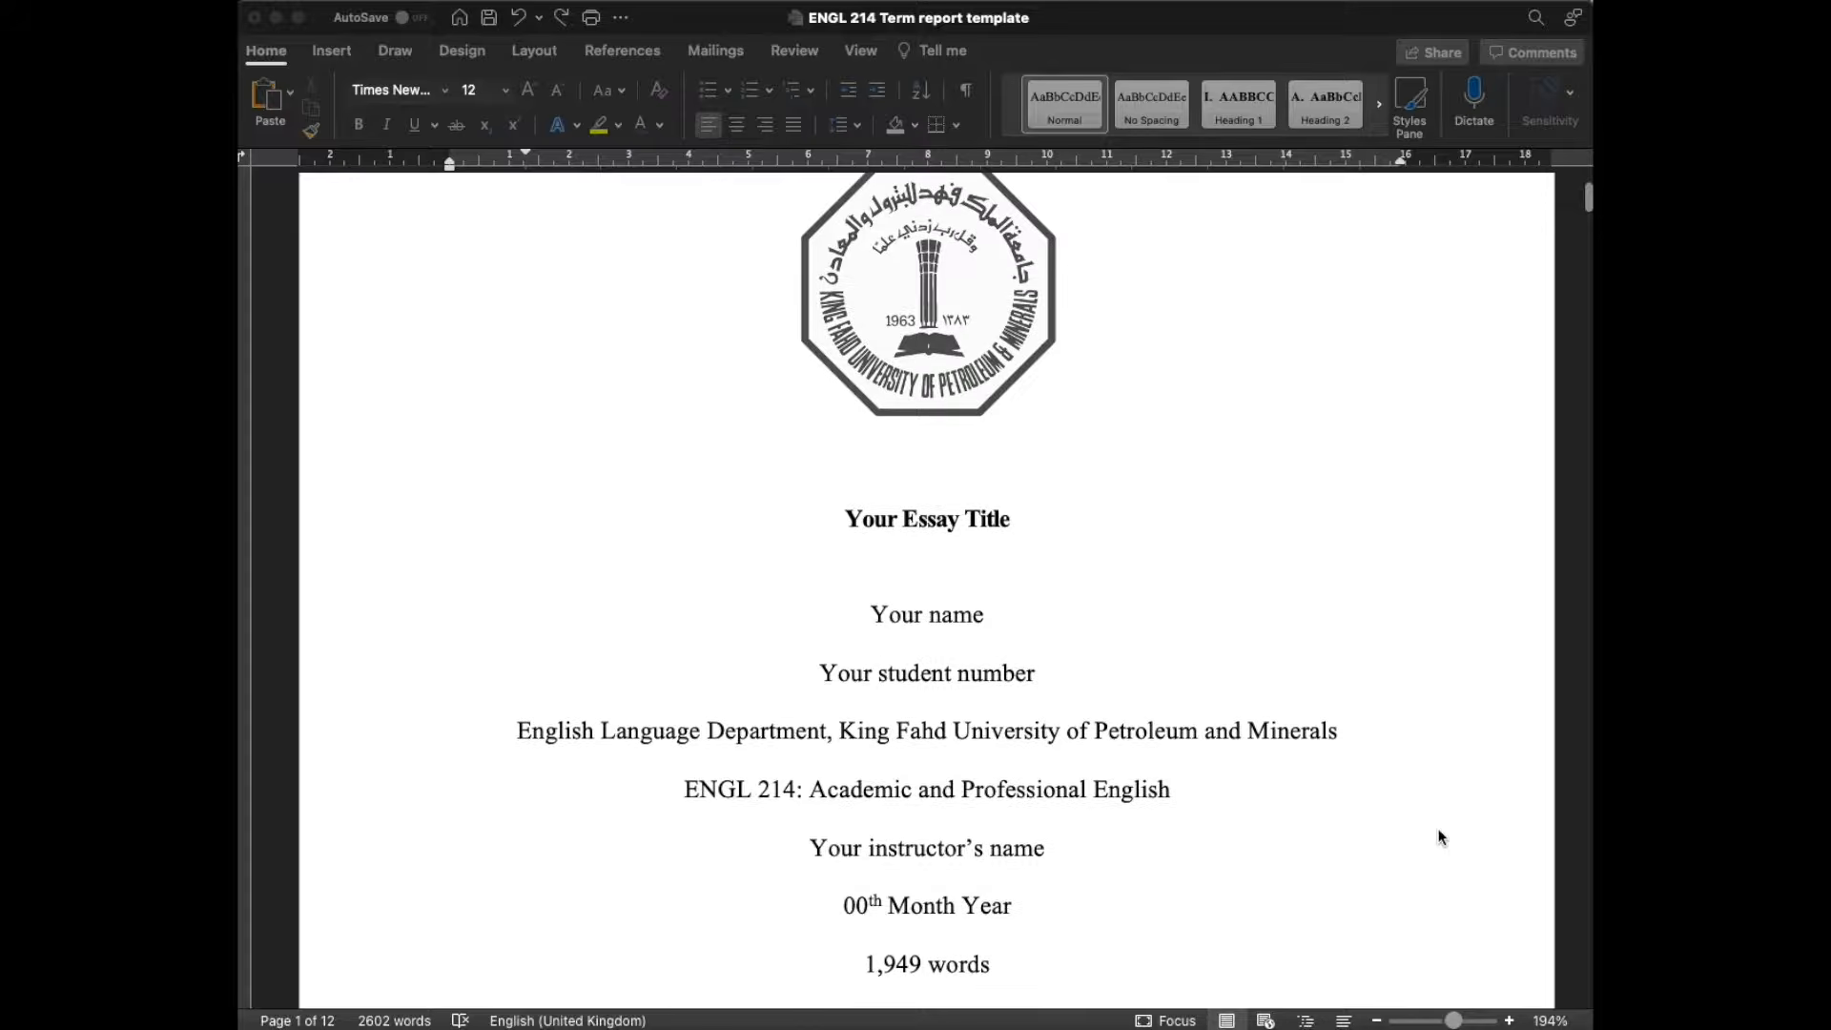
scroll(1439, 836, "down", 1)
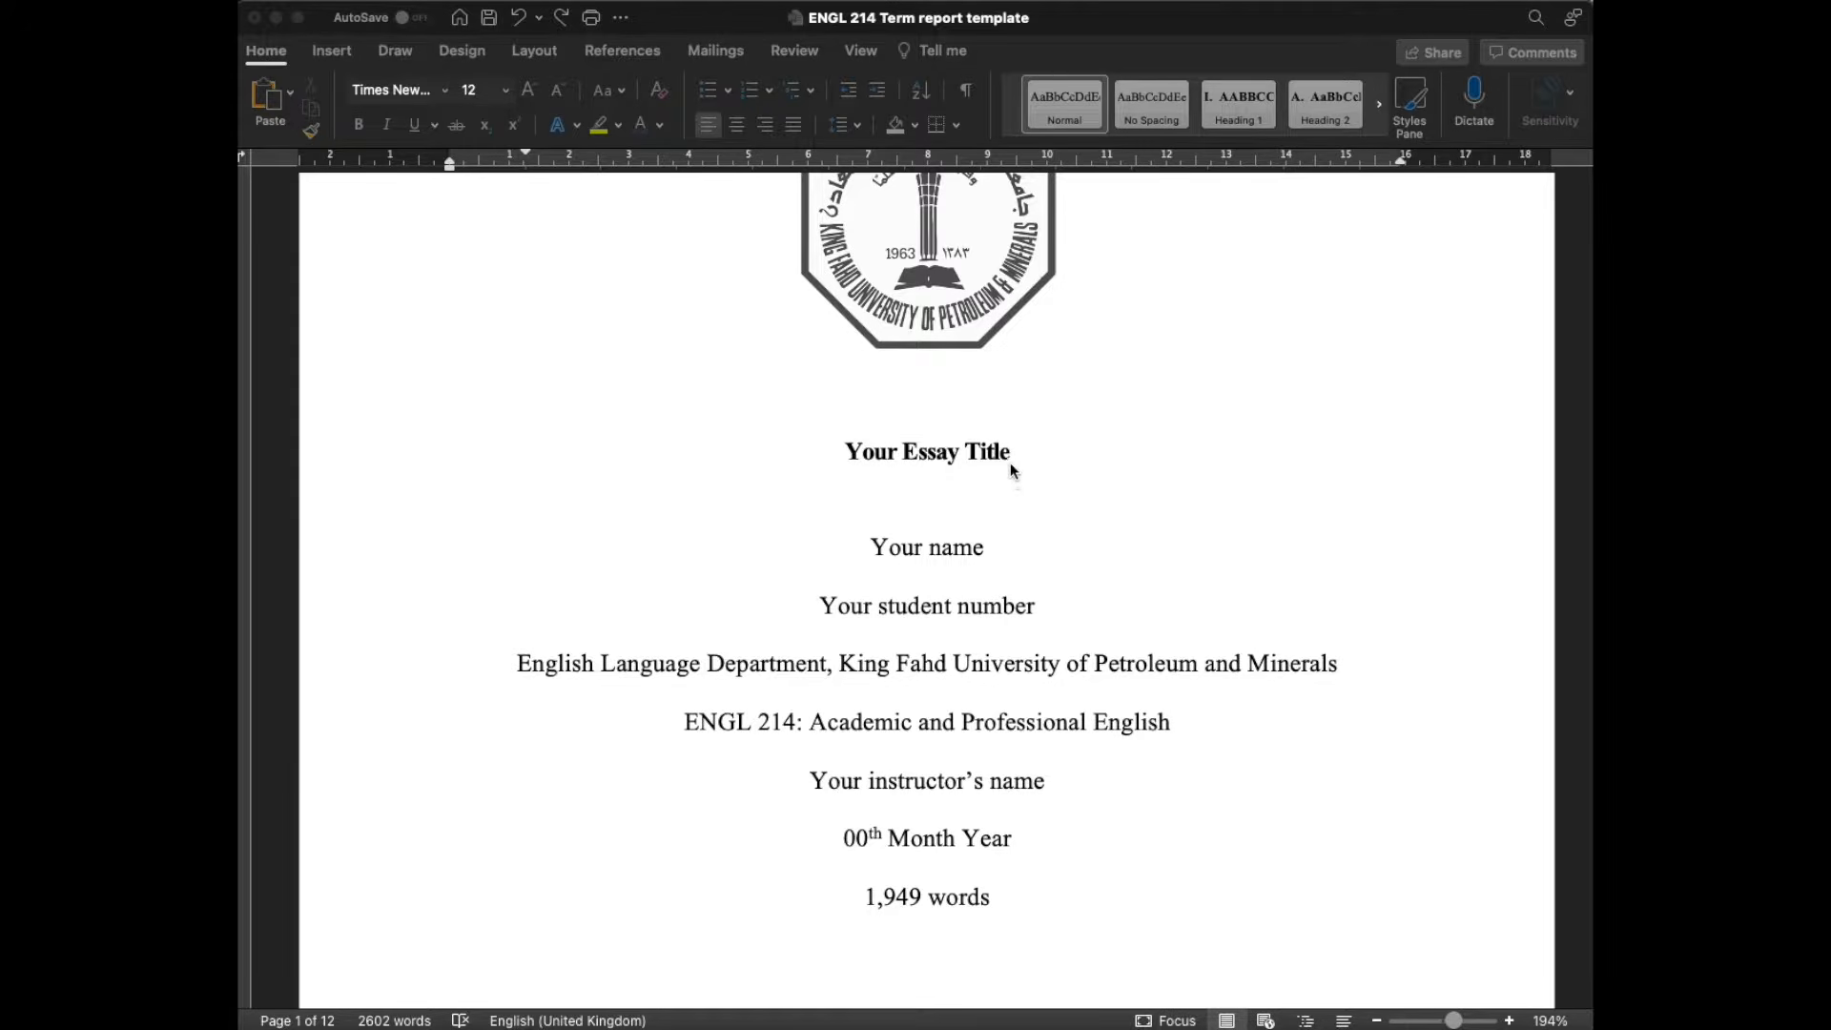
mouse_move(1011, 454)
left_mouse_down()
mouse_move(878, 453)
mouse_move(1012, 451)
left_mouse_up()
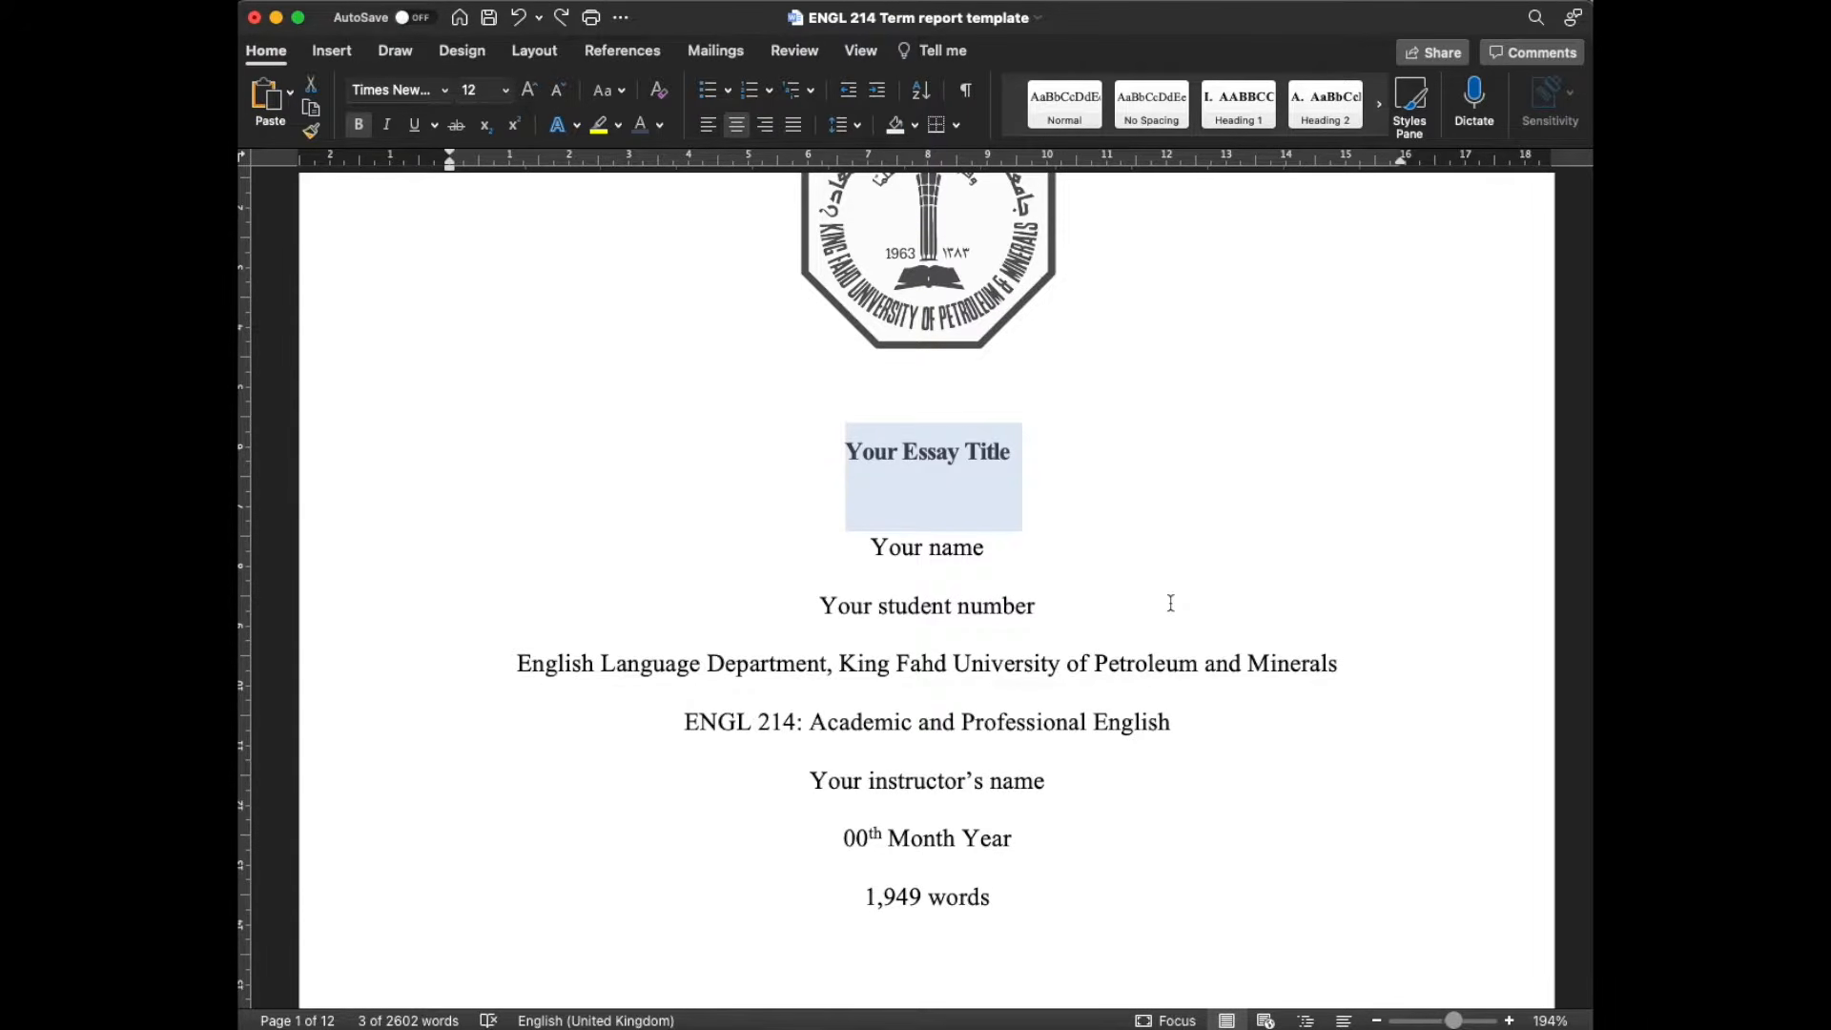
left_click(1107, 573)
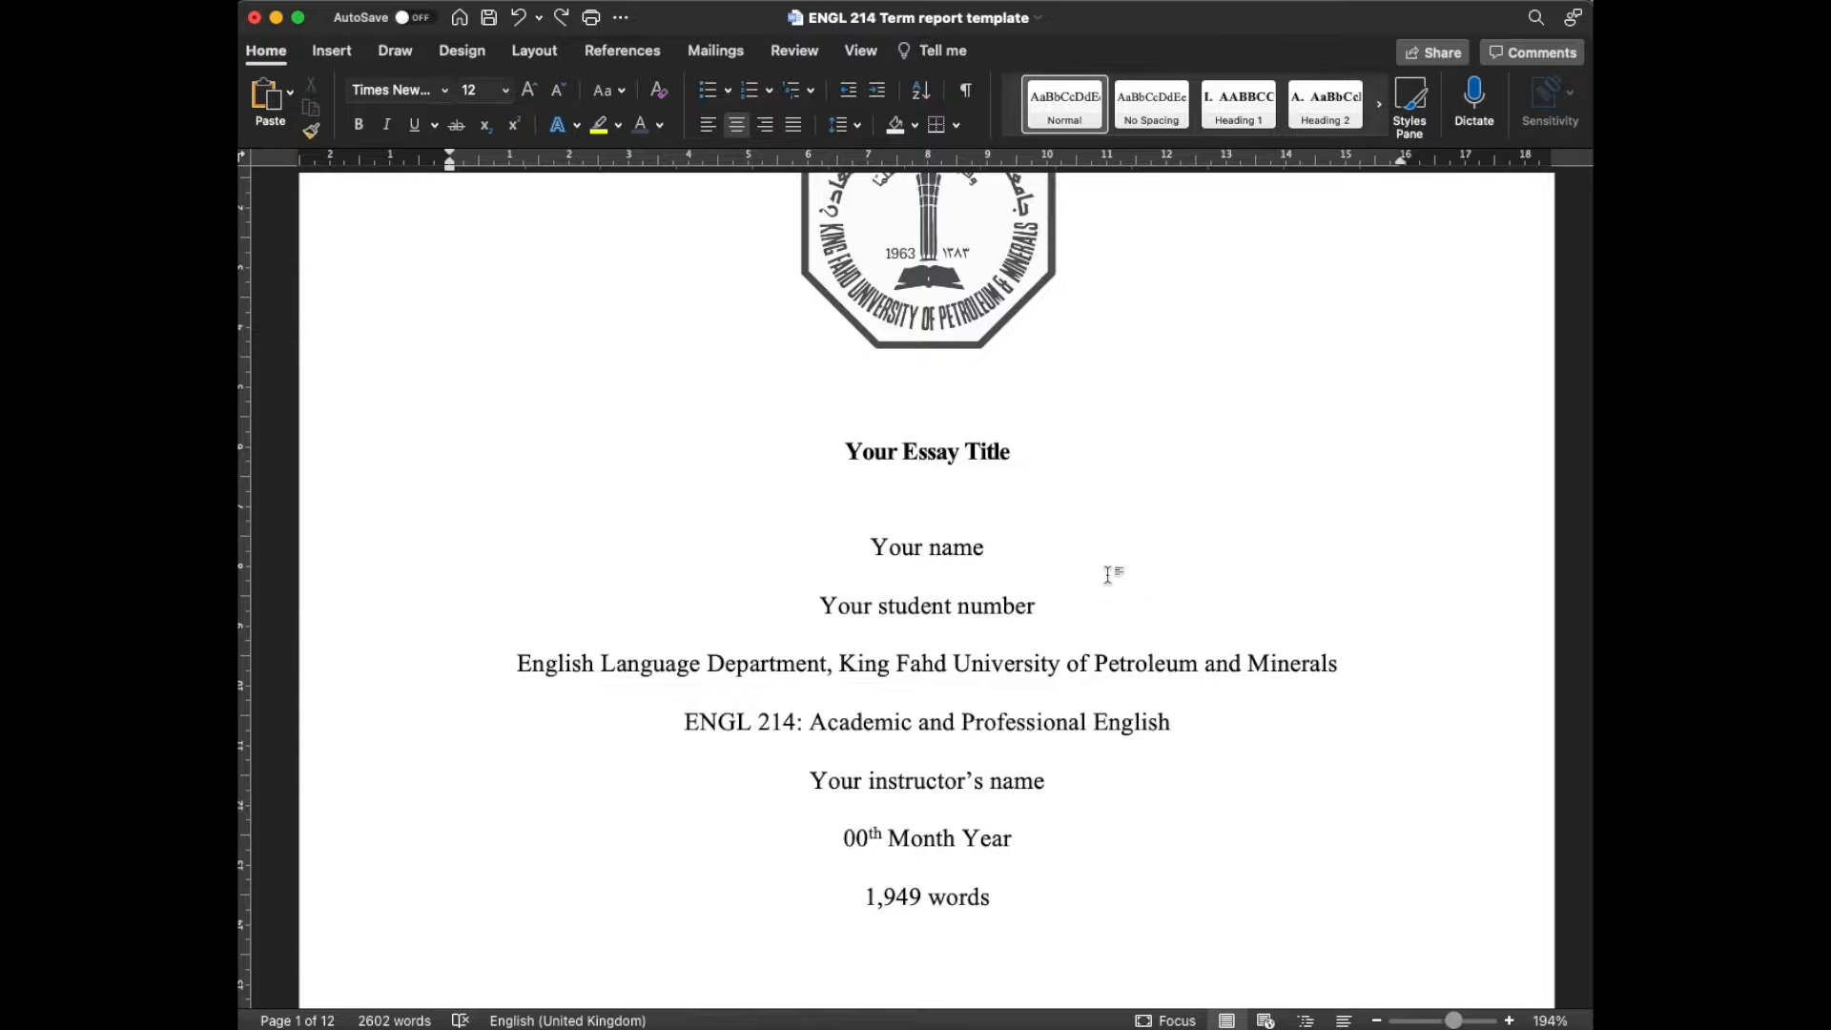
left_click(1100, 606)
left_click(1067, 841)
- Select the entire body paragraph under the Descriptive Abstract heading
scroll(1362, 883, "down", 10)
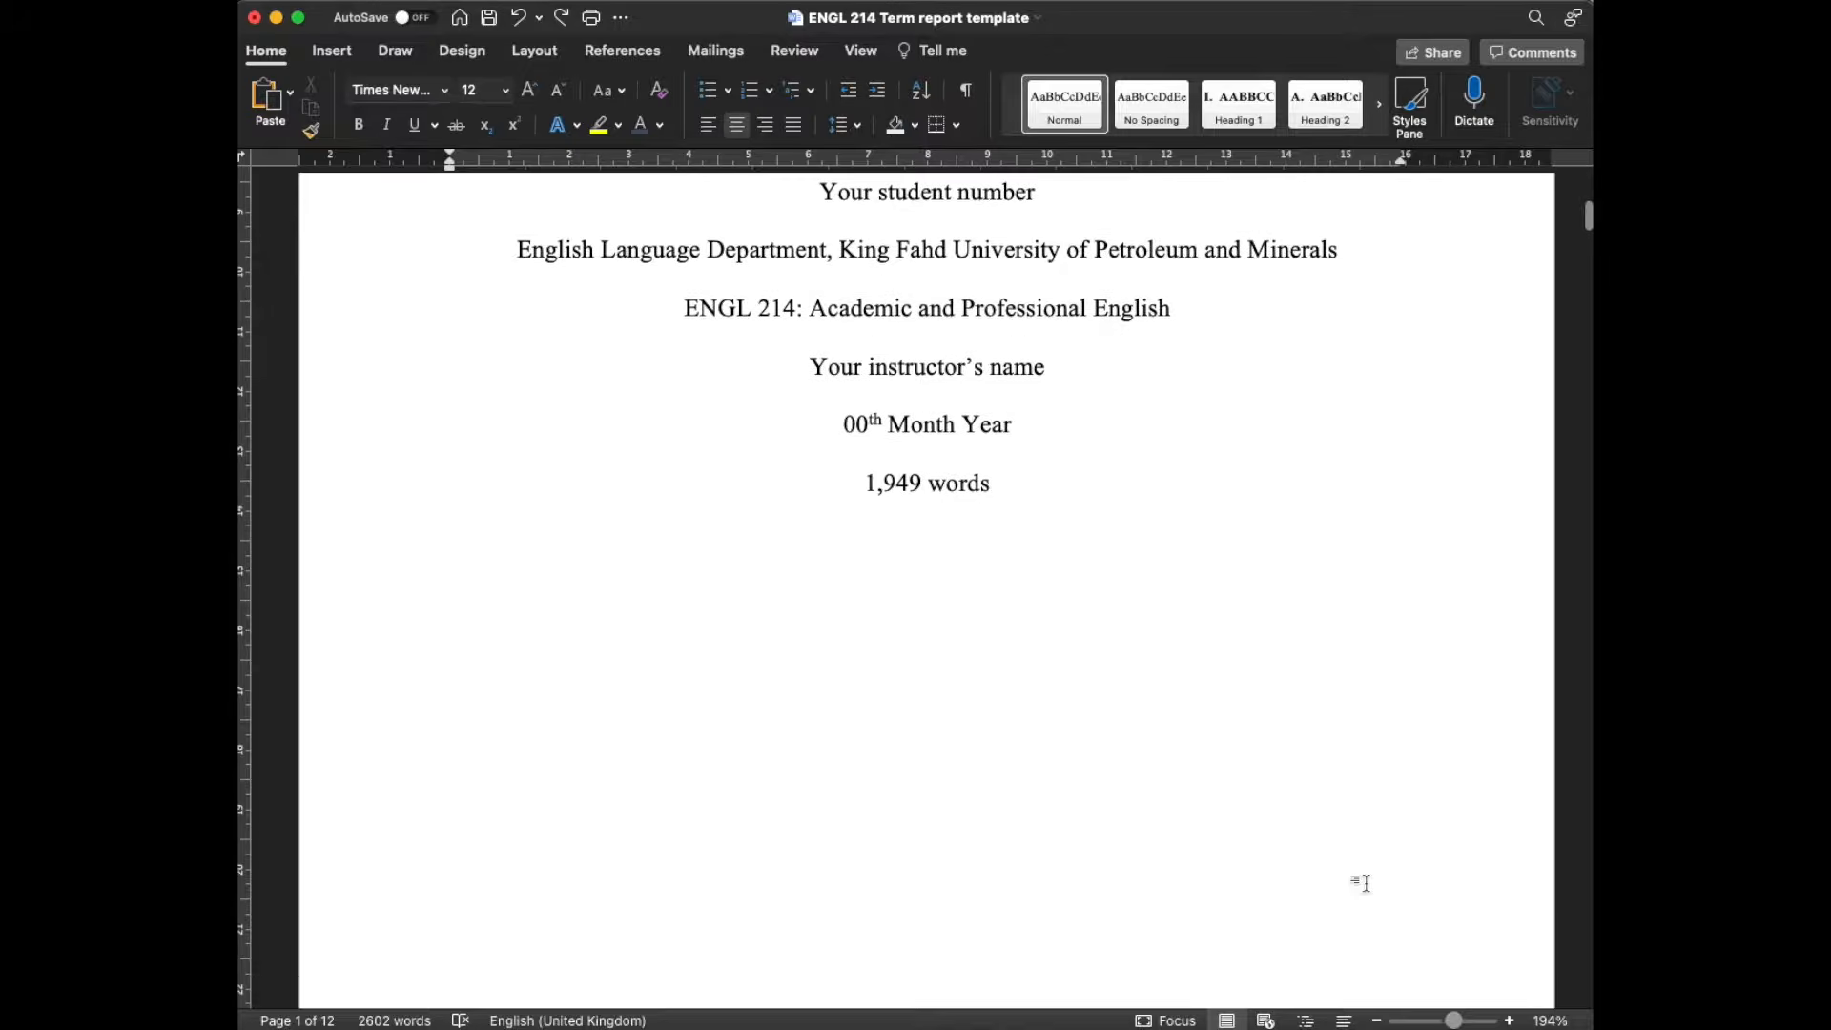
scroll(1362, 883, "down", 10)
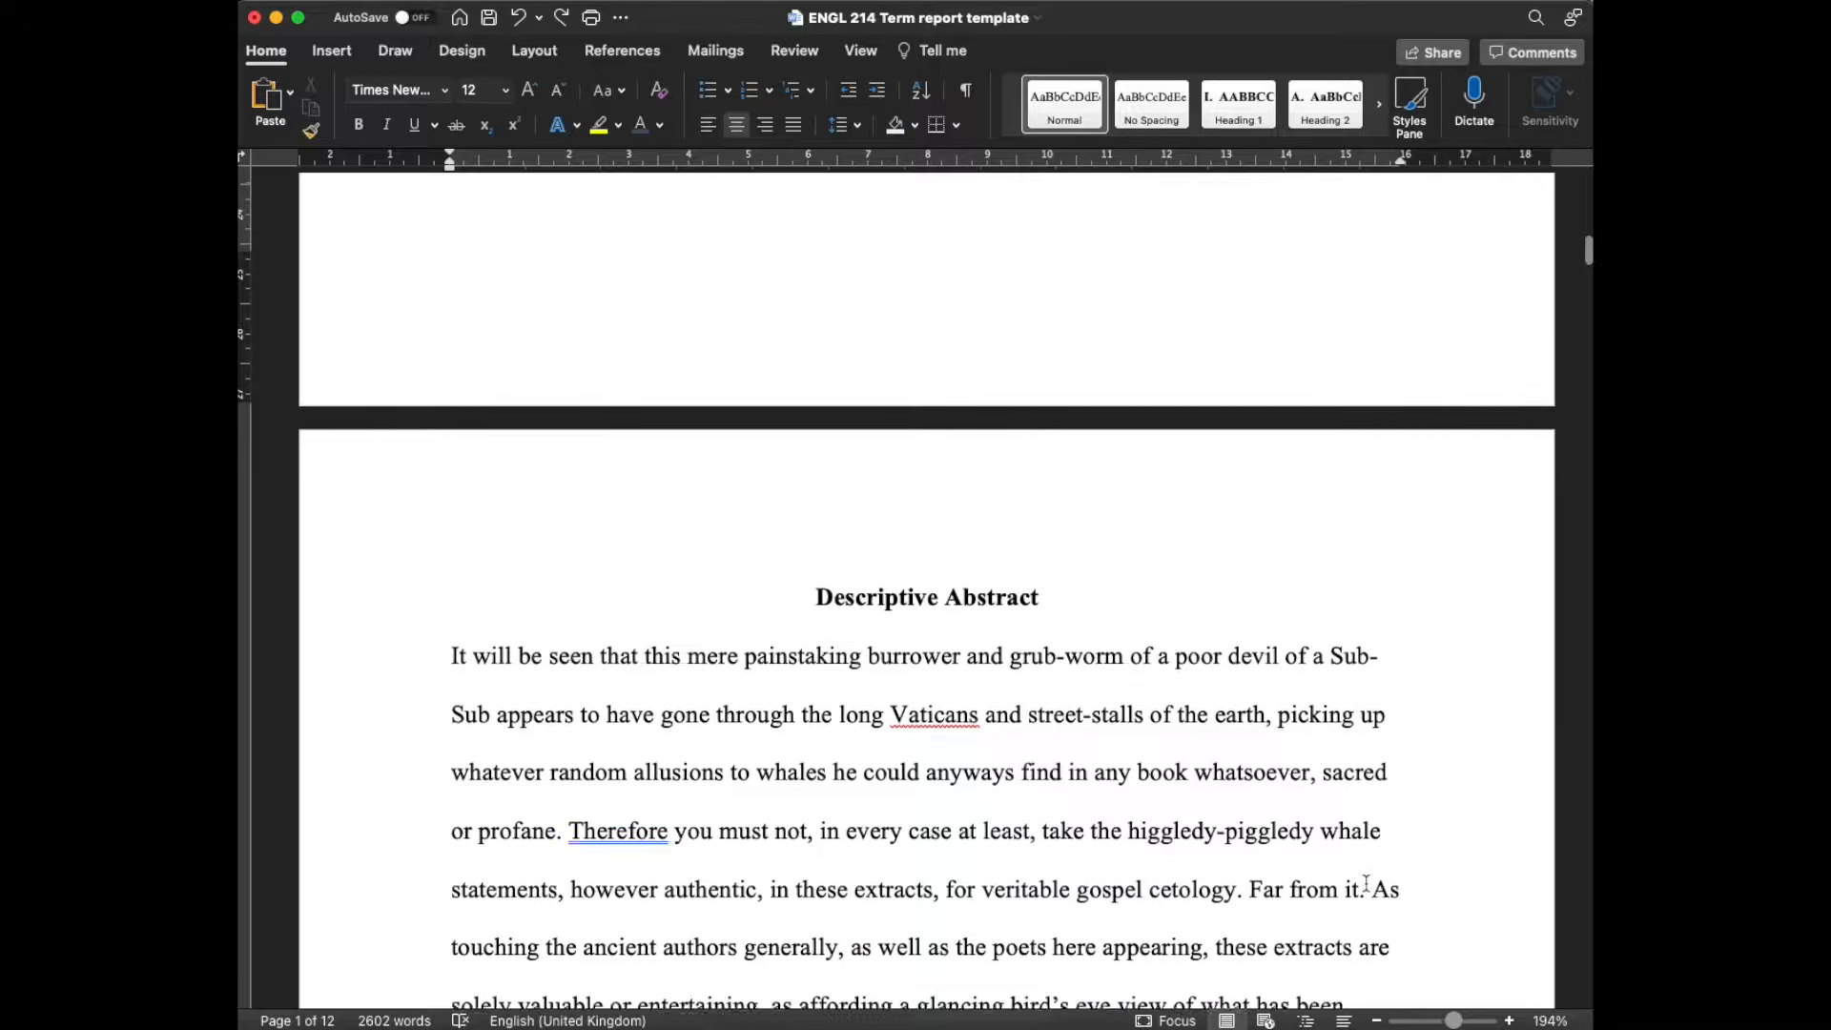
scroll(1365, 883, "down", 3)
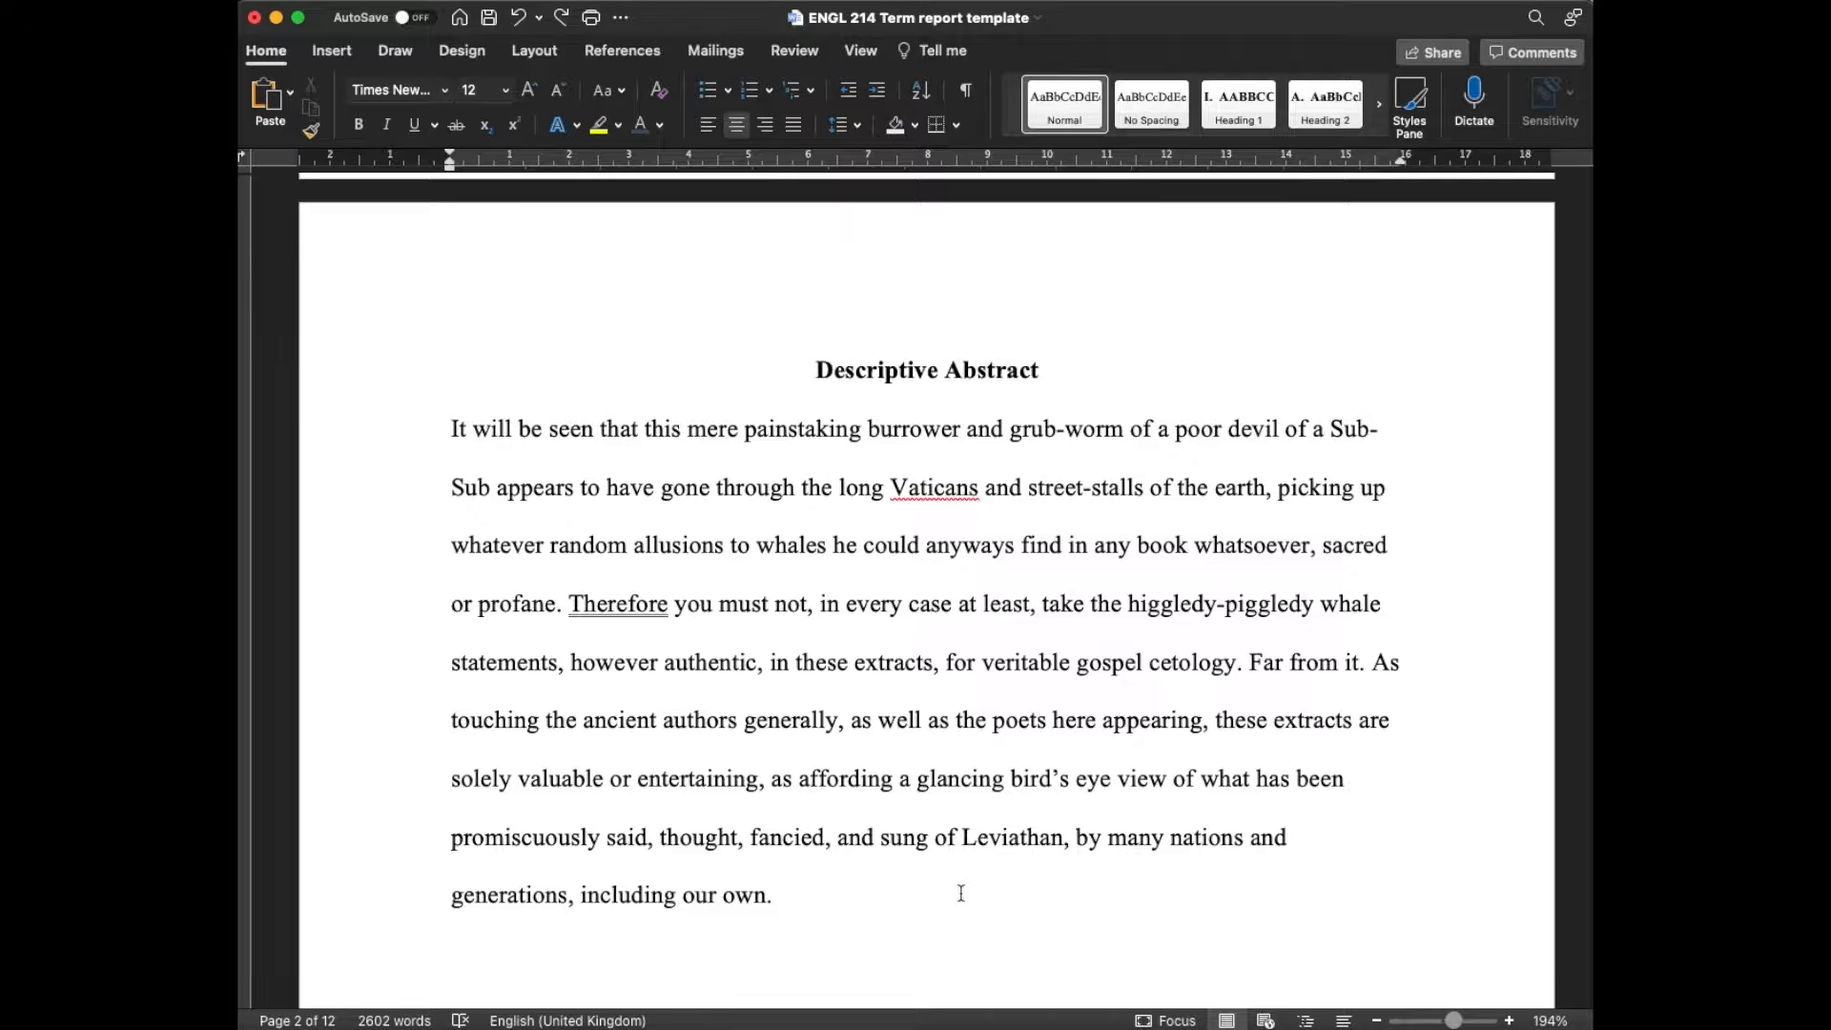
left_click(854, 897)
left_click_drag(855, 896, 451, 464)
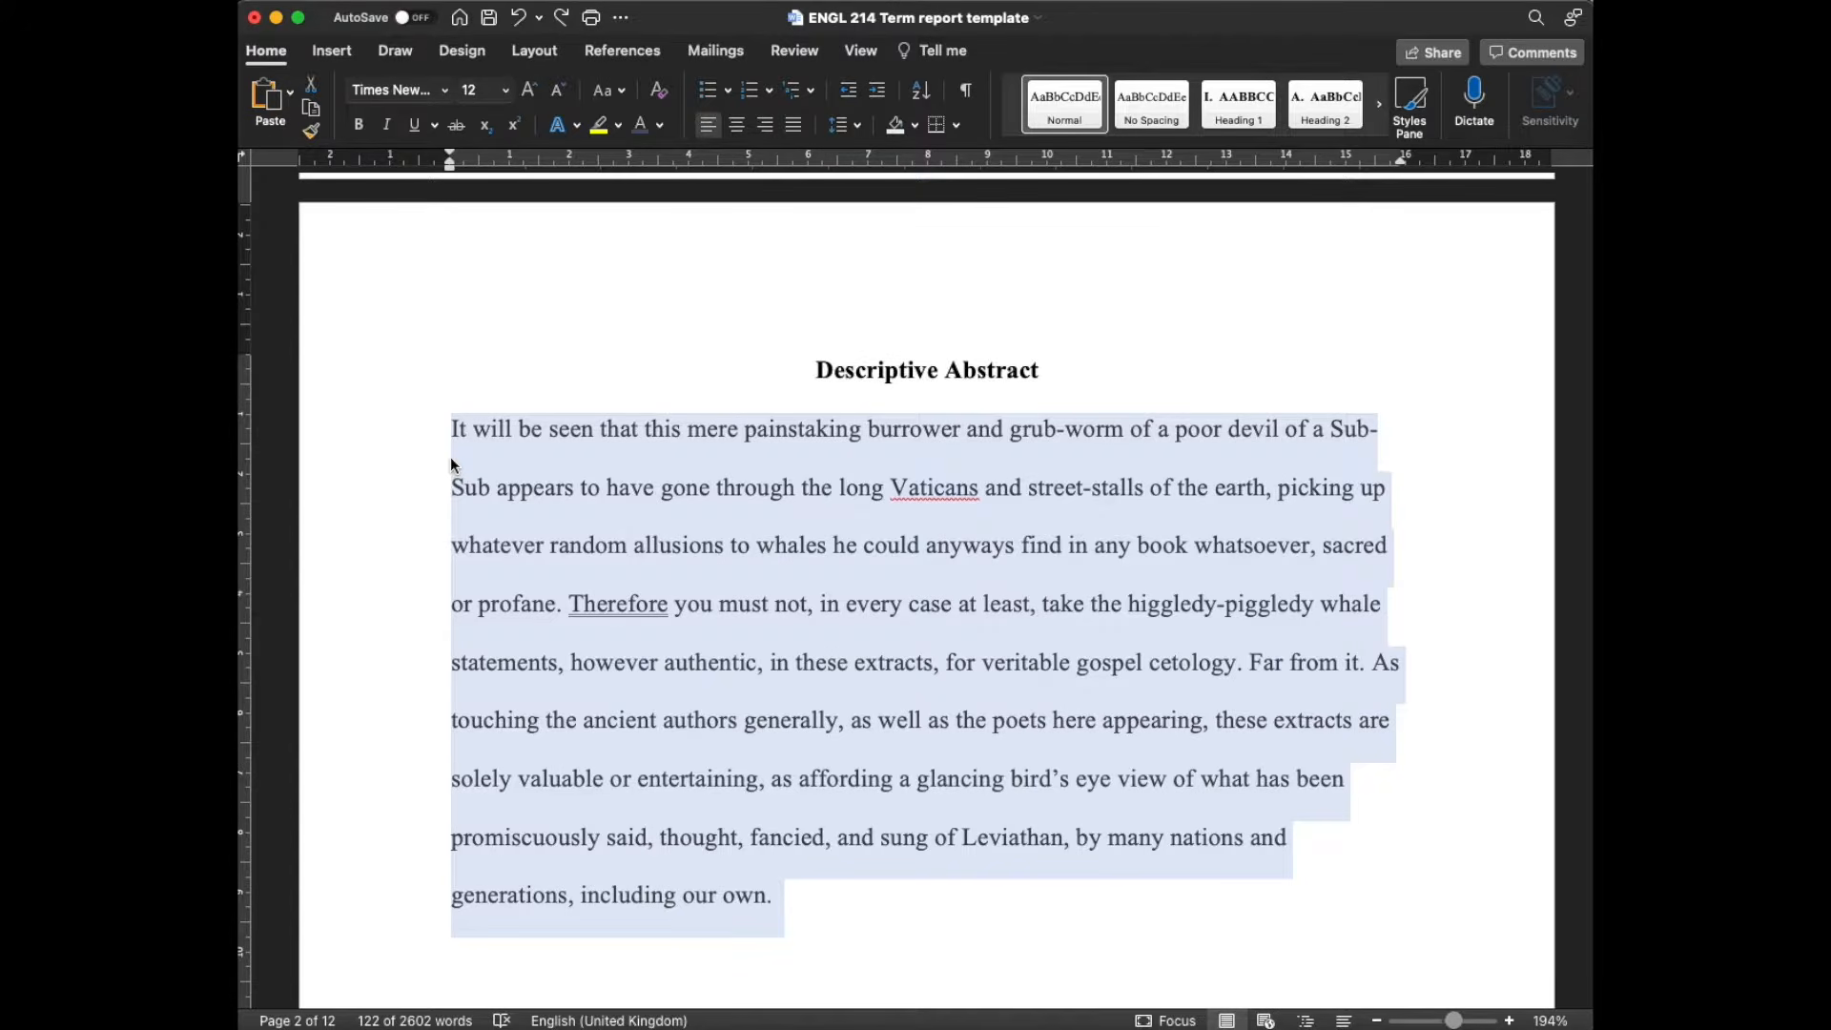
- Examine the Contents page with its numbered headings, subheadings and page numbers
scroll(1345, 683, "down", 5)
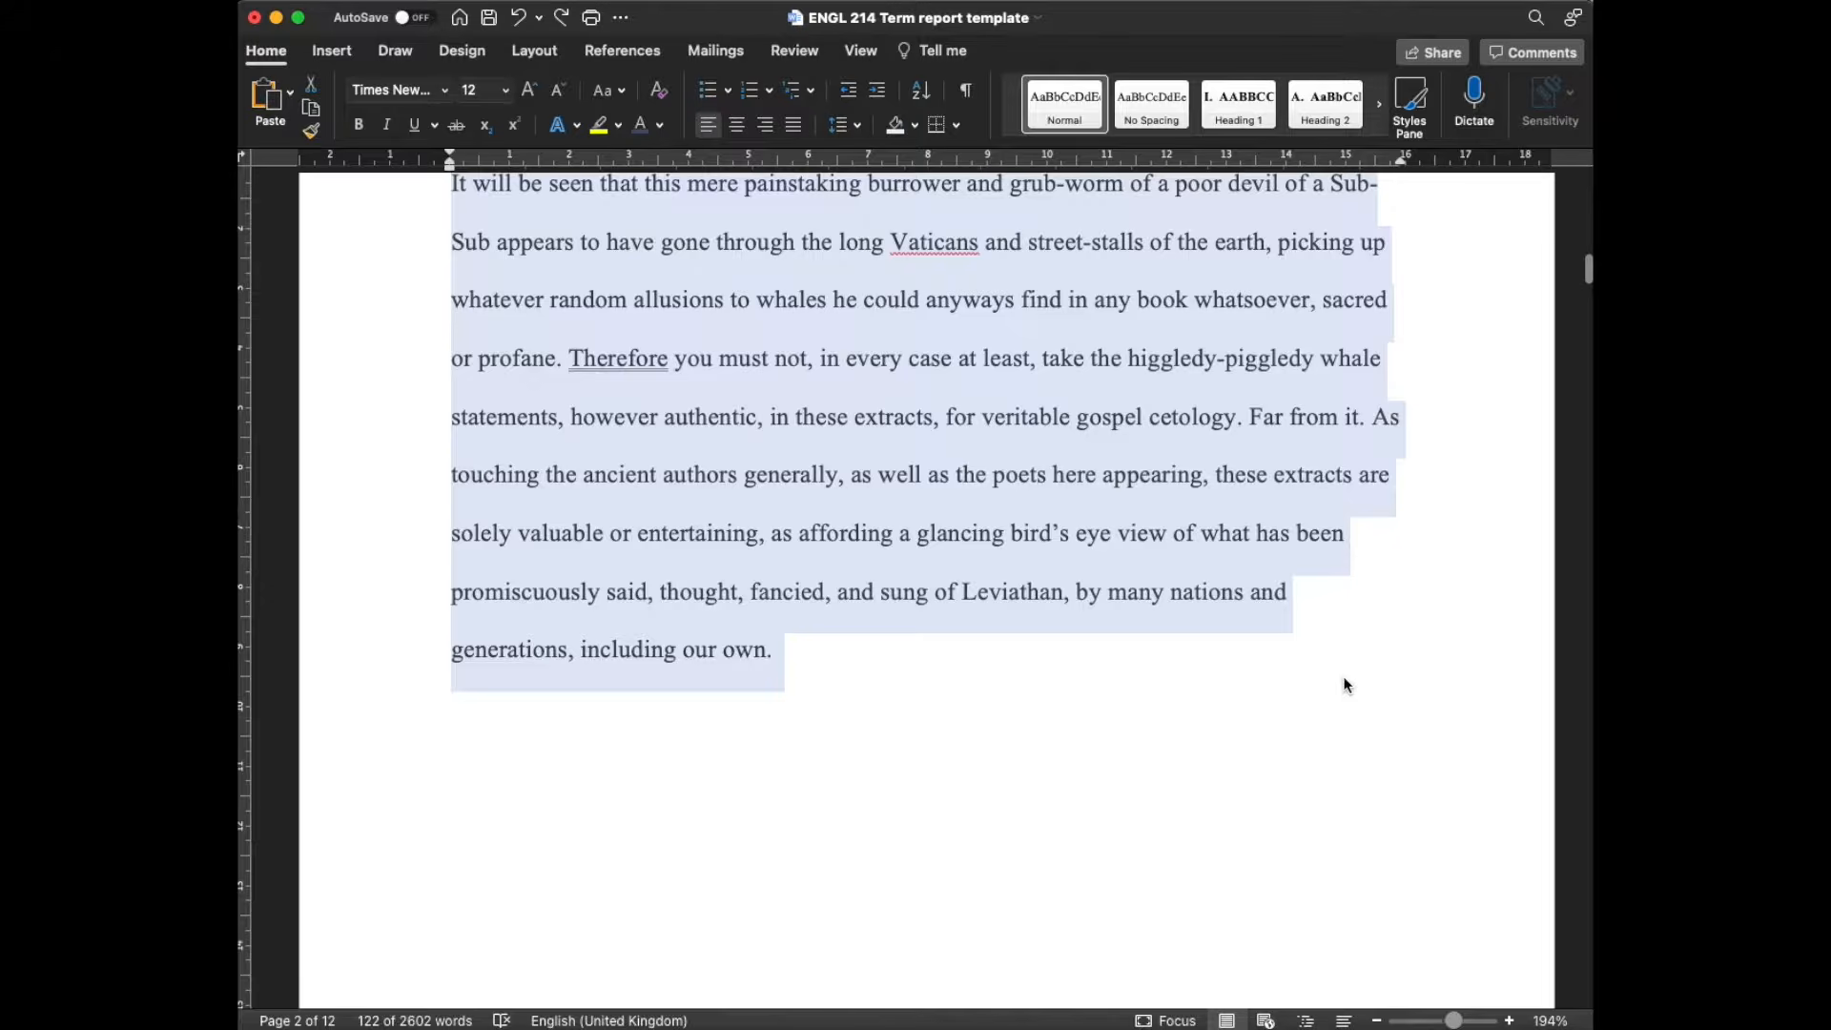
scroll(1344, 682, "down", 4)
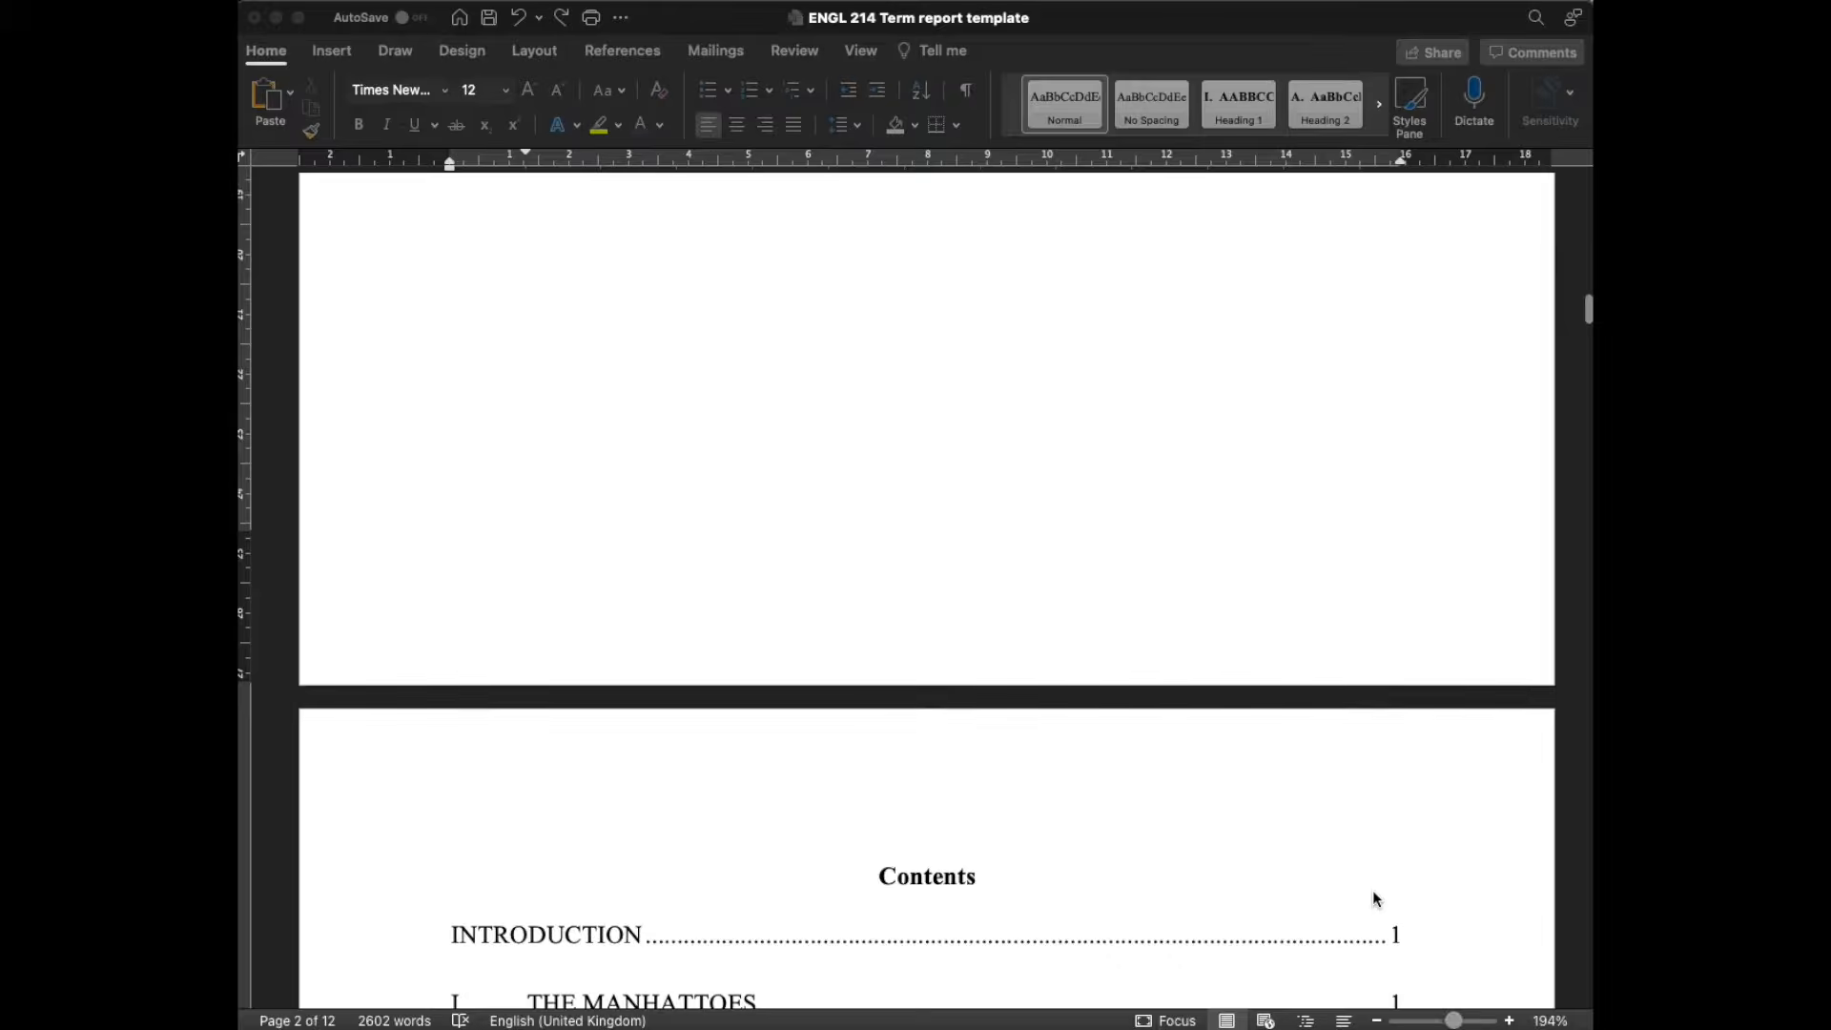
scroll(1371, 889, "down", 9)
scroll(1371, 890, "down", 3)
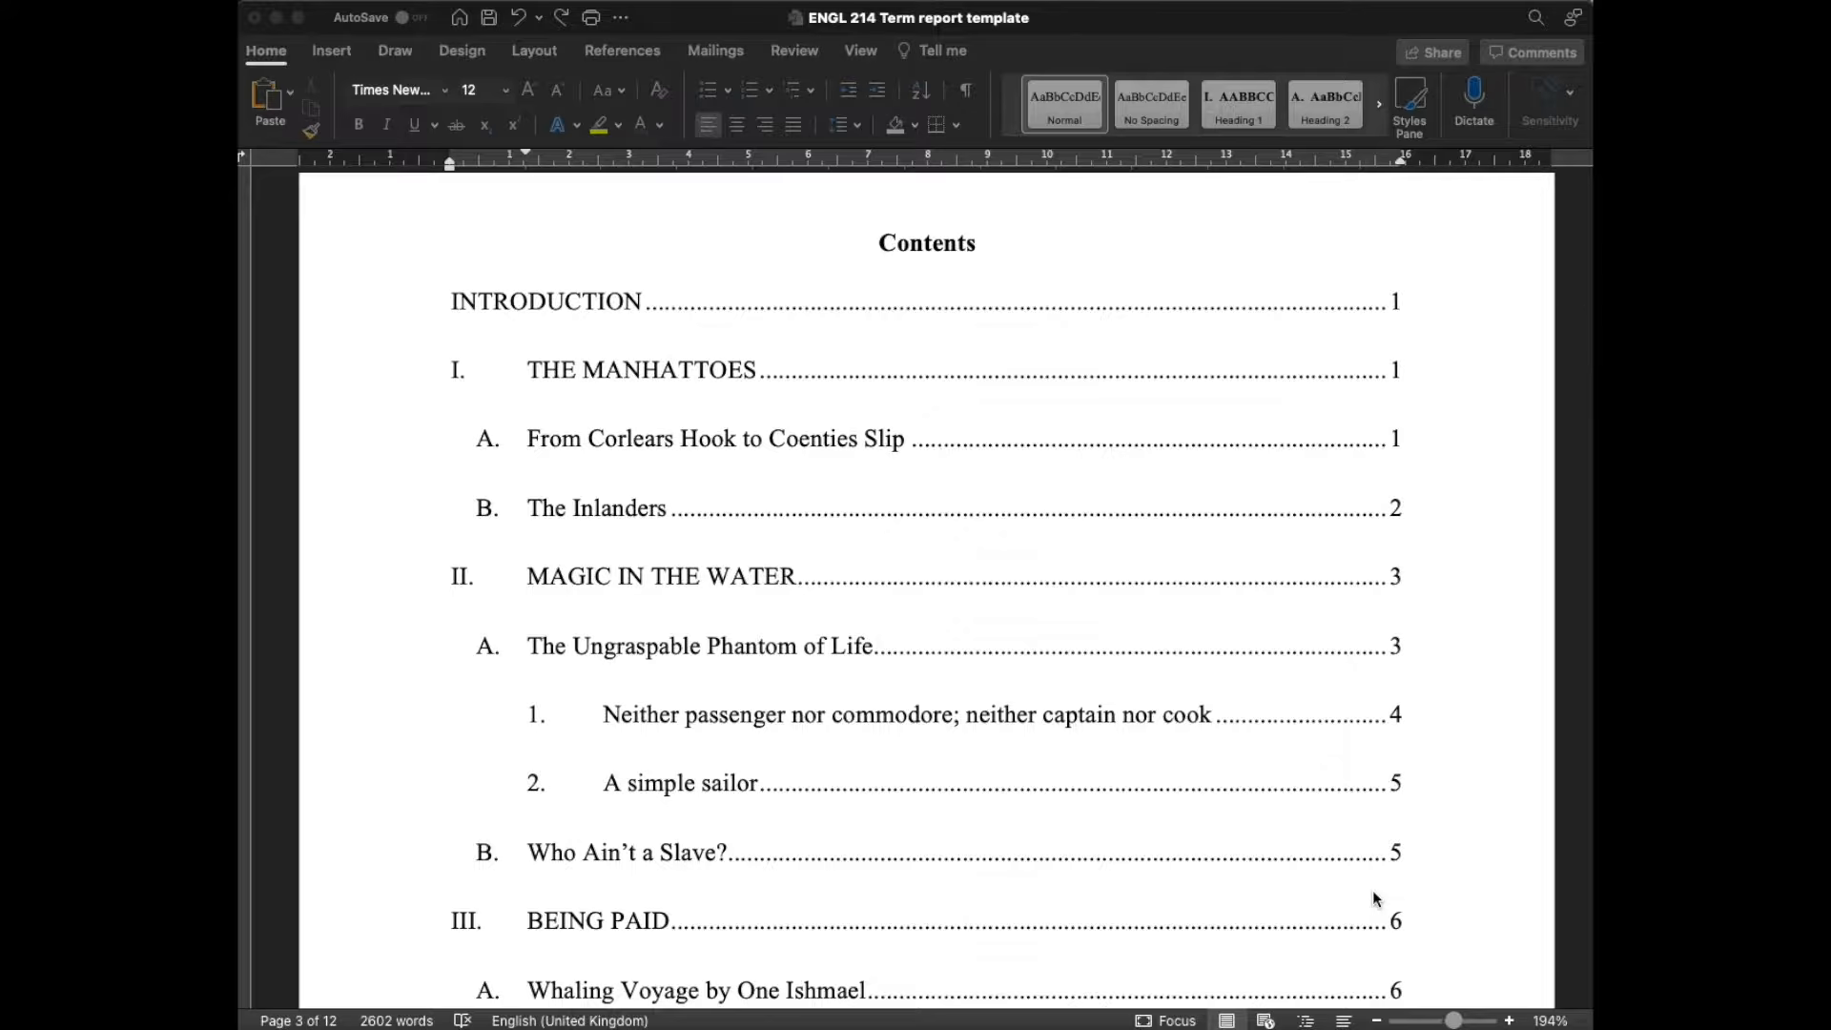
scroll(1371, 890, "down", 1)
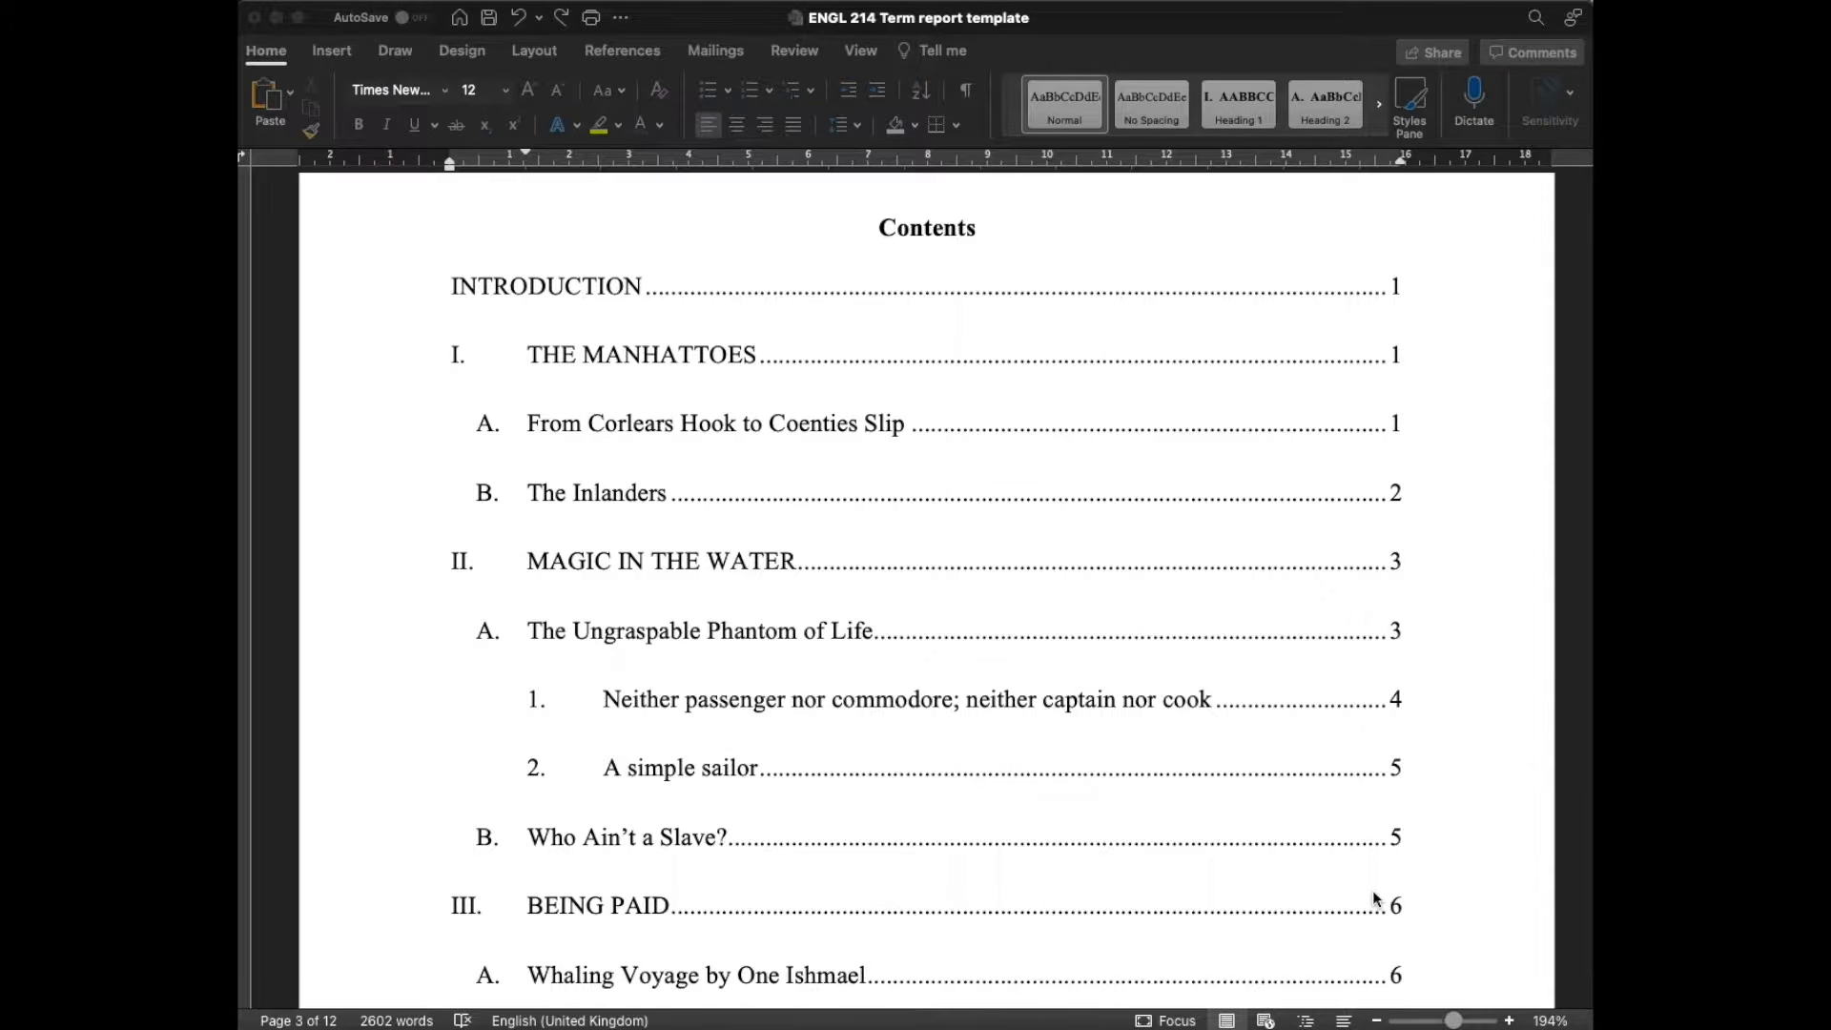
scroll(1373, 897, "down", 5)
- Open the header on the INTRODUCTION page for editing and select the placeholder title YOUR ESSAY TITLE IN ALL CAPITAL LETTERS
scroll(1373, 896, "down", 13)
scroll(1373, 896, "down", 10)
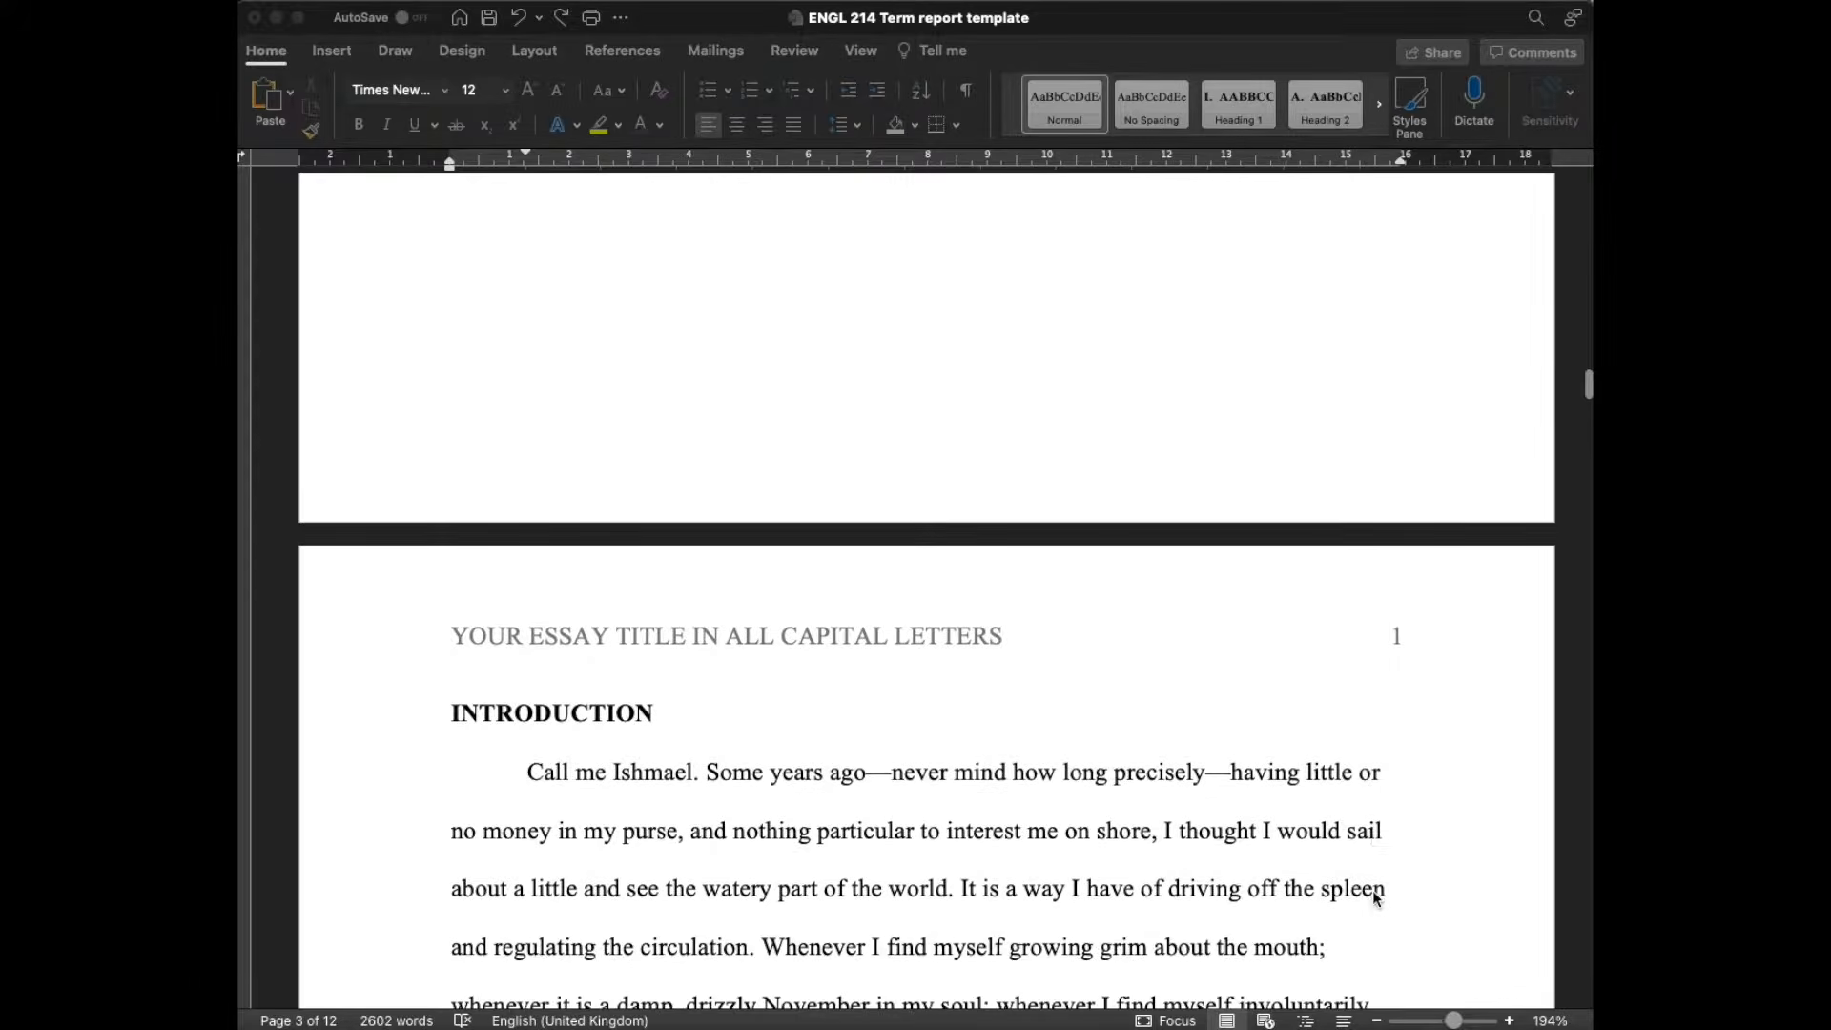
scroll(1373, 896, "down", 10)
scroll(1373, 897, "down", 2)
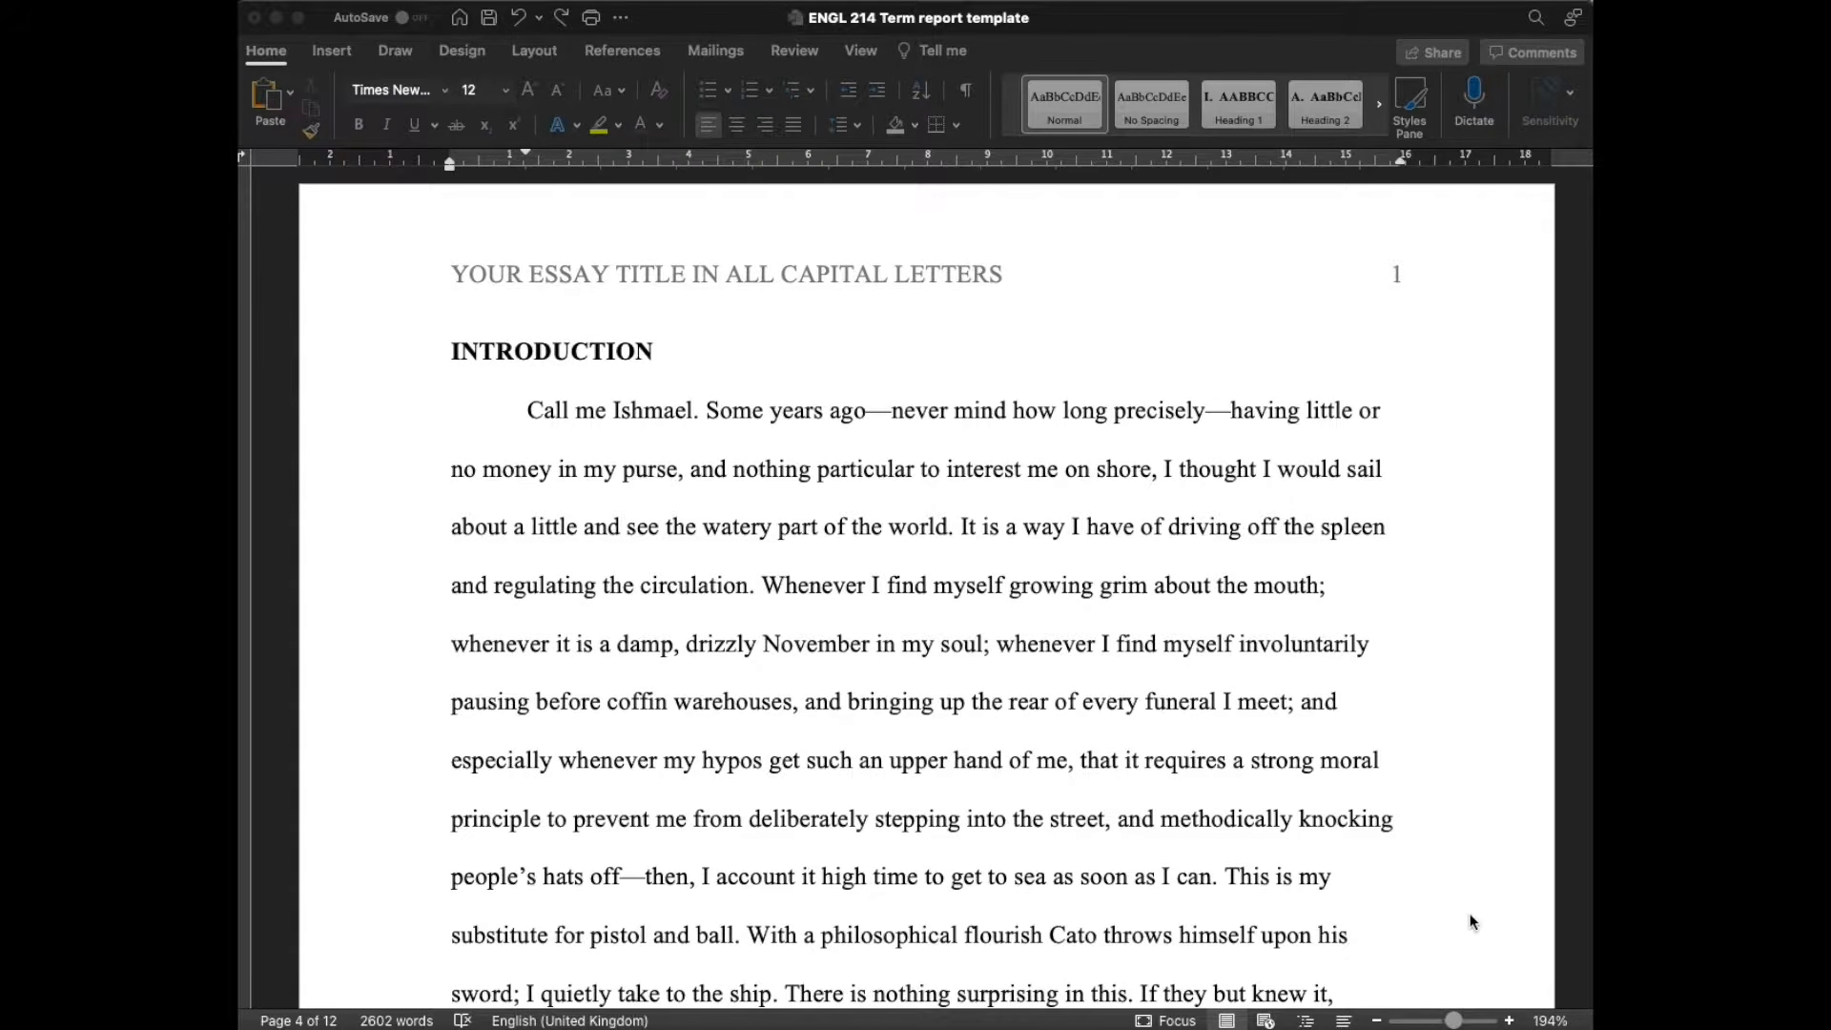
left_click(552, 352)
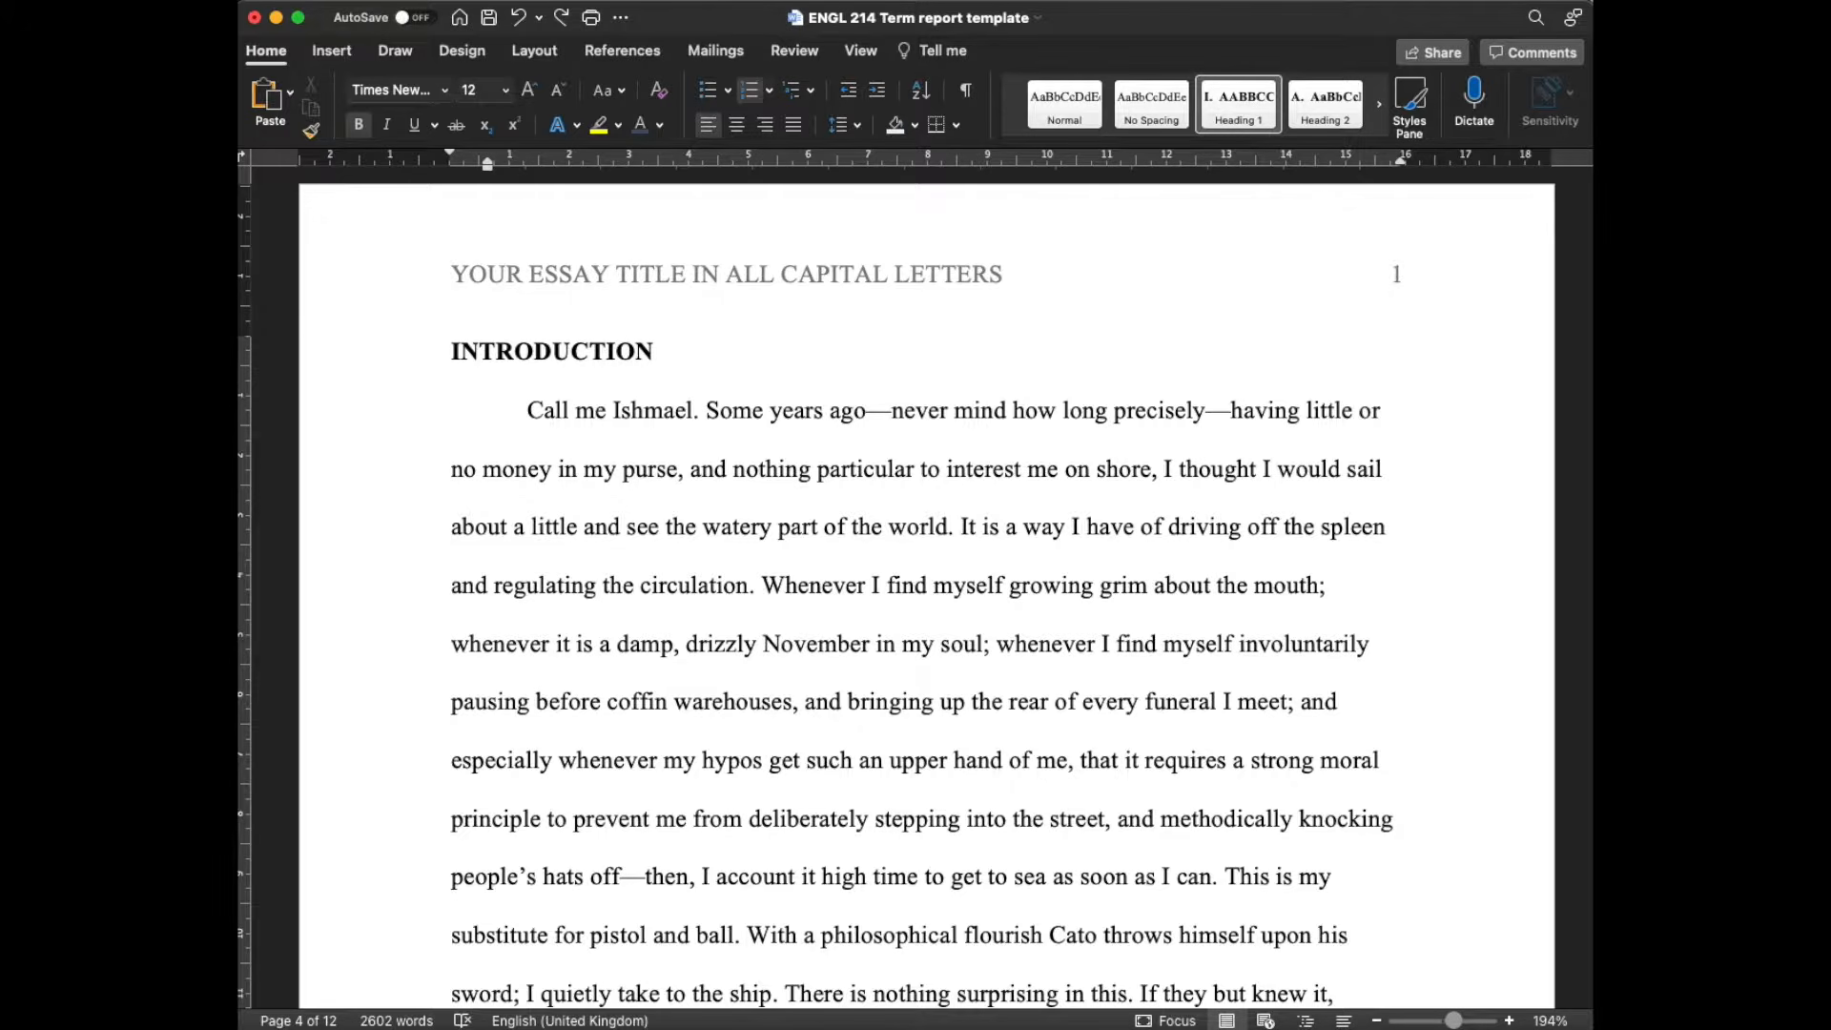
triple_click(1018, 279)
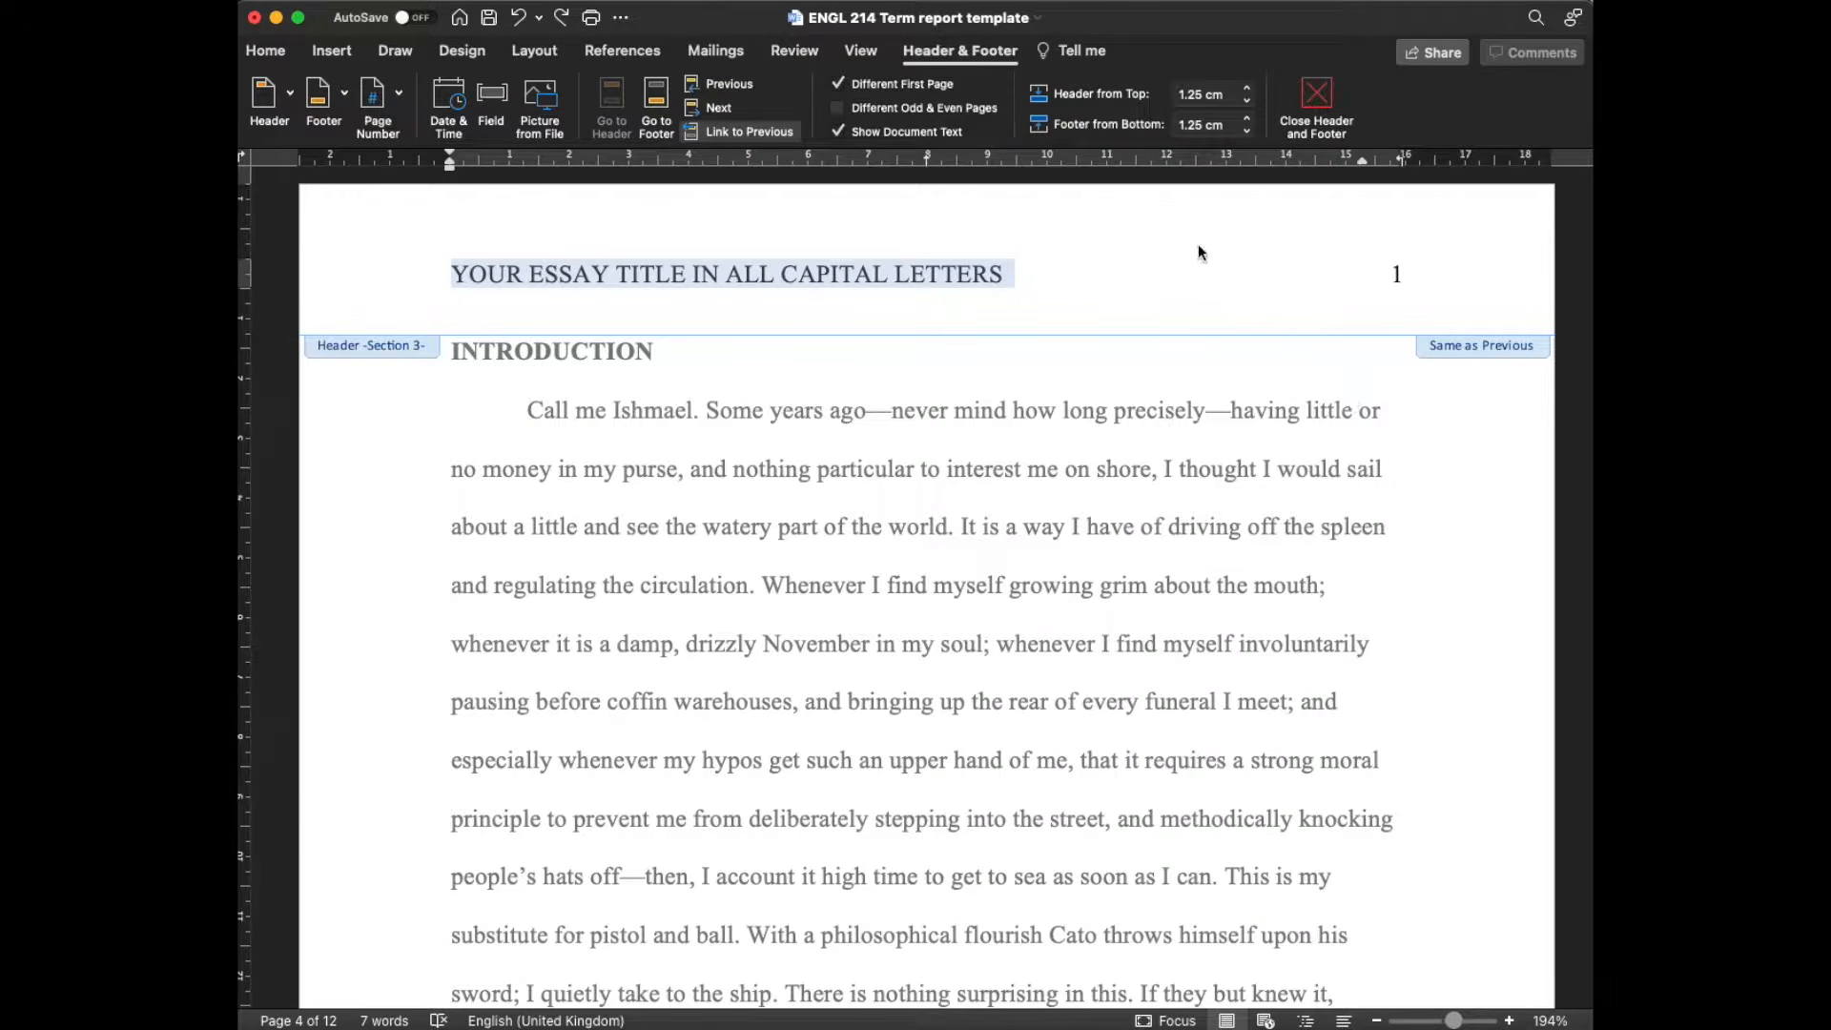
- Close the header and select the entire body paragraph under the INTRODUCTION heading
double_click(1506, 530)
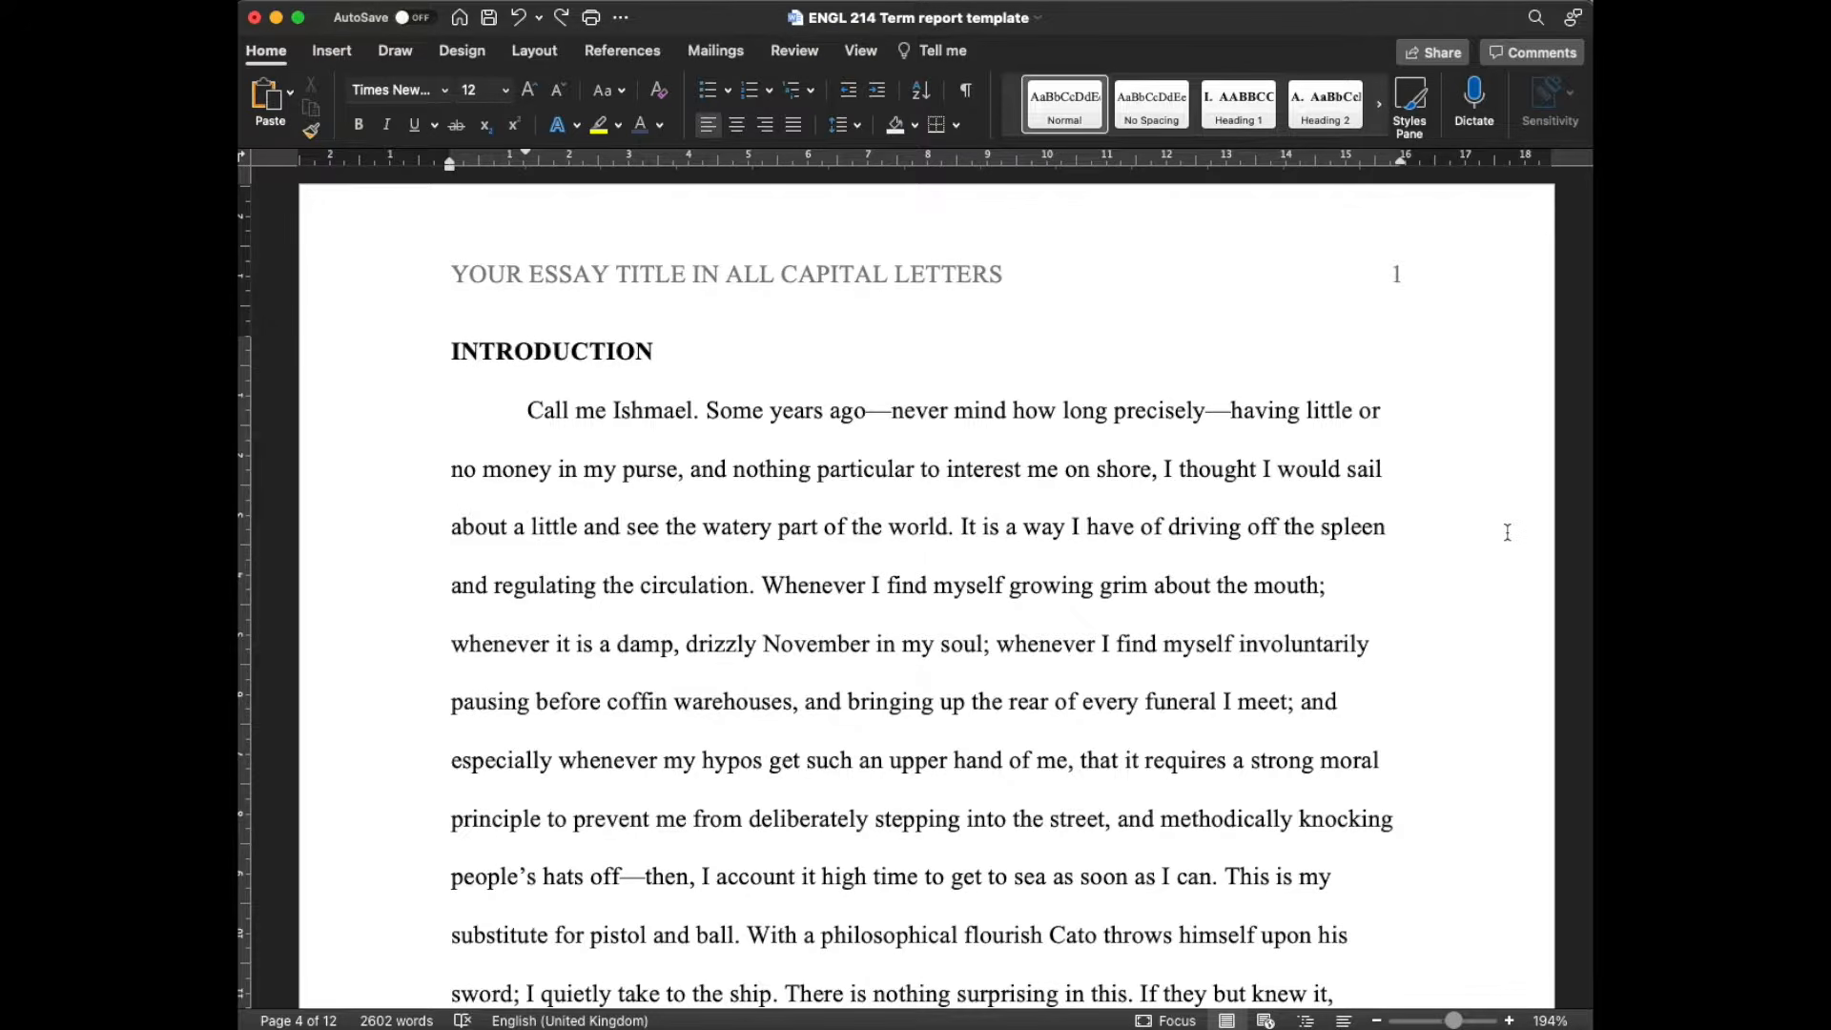
scroll(1506, 532, "down", 1)
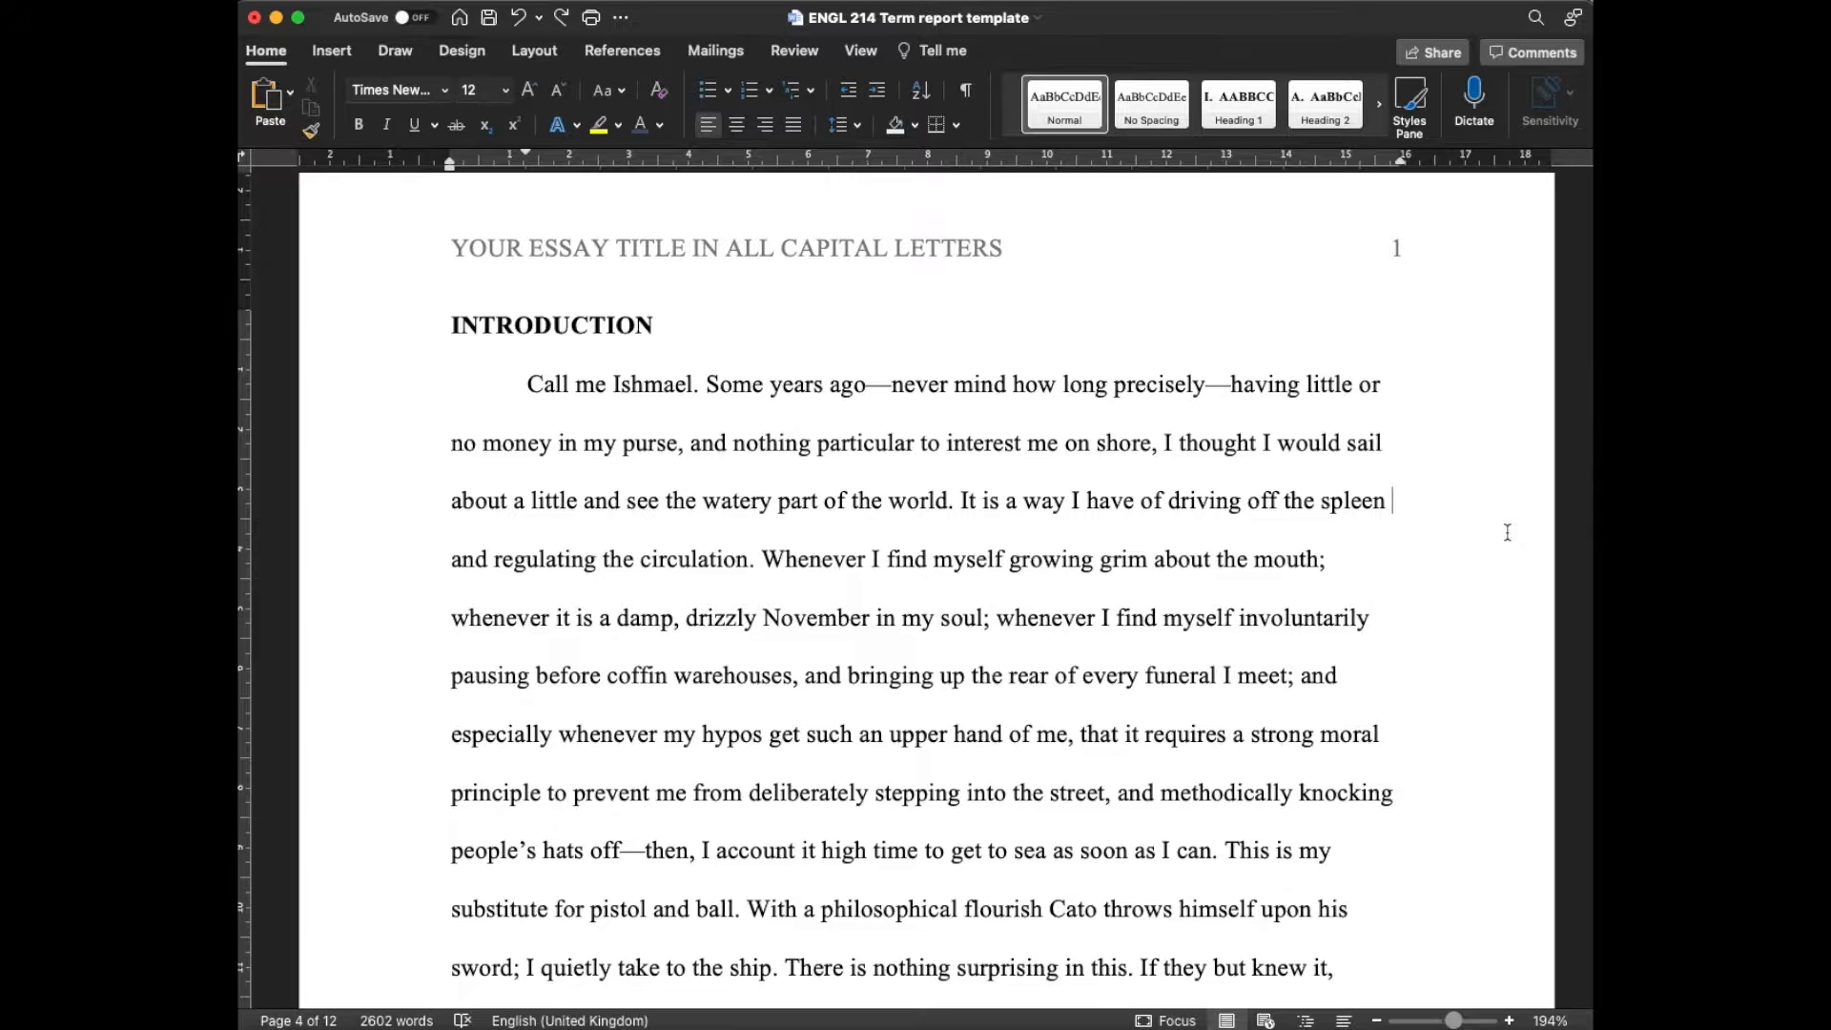
scroll(1506, 532, "down", 1)
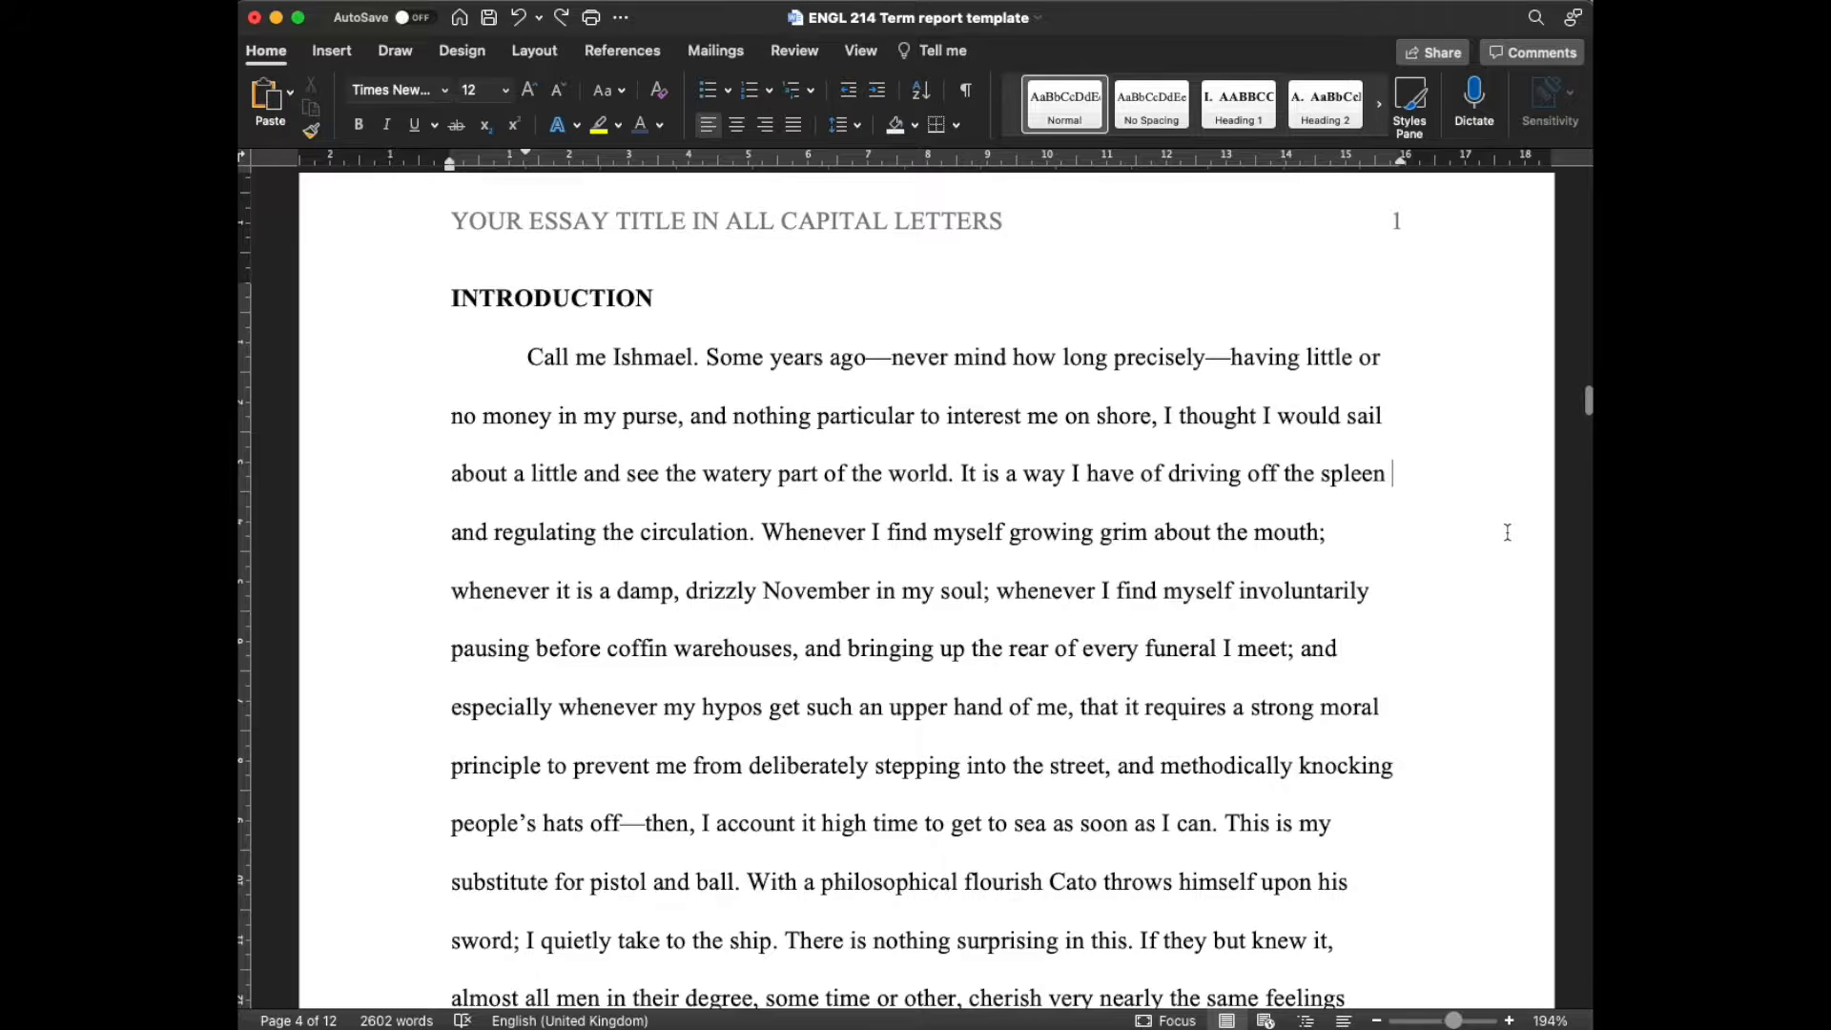
scroll(1506, 532, "down", 1)
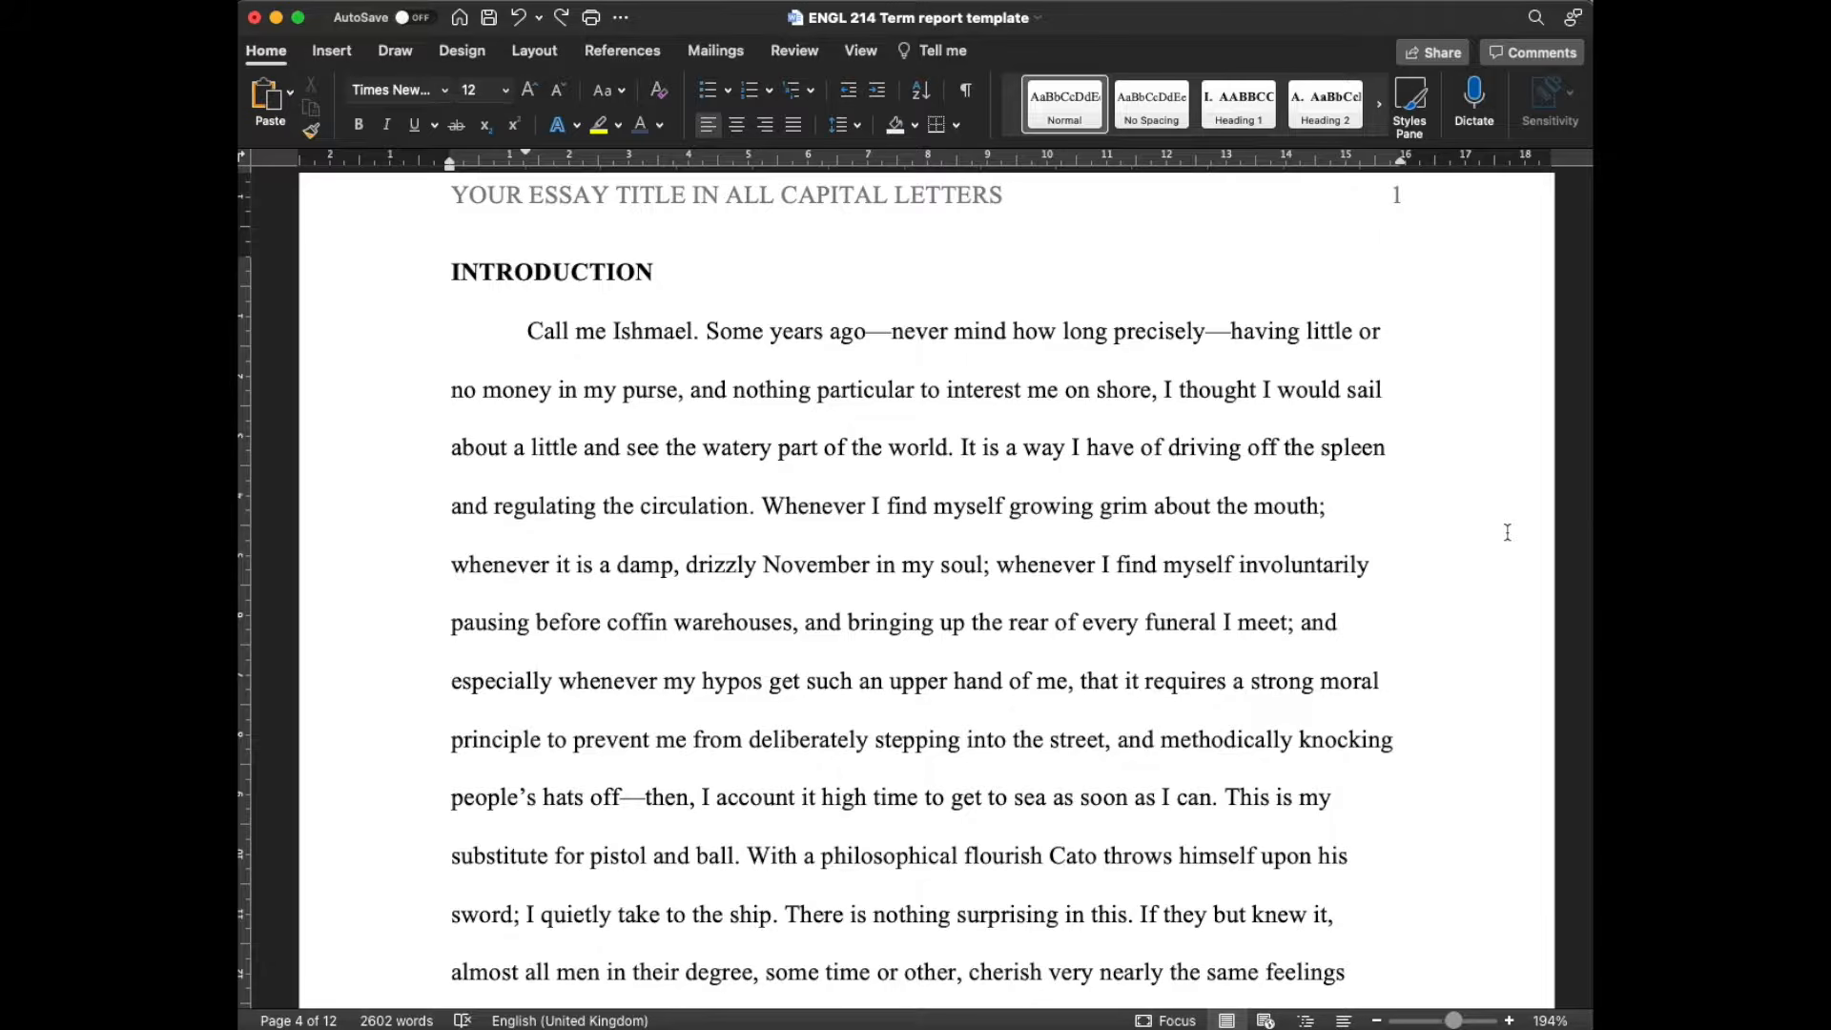
scroll(1506, 532, "down", 1)
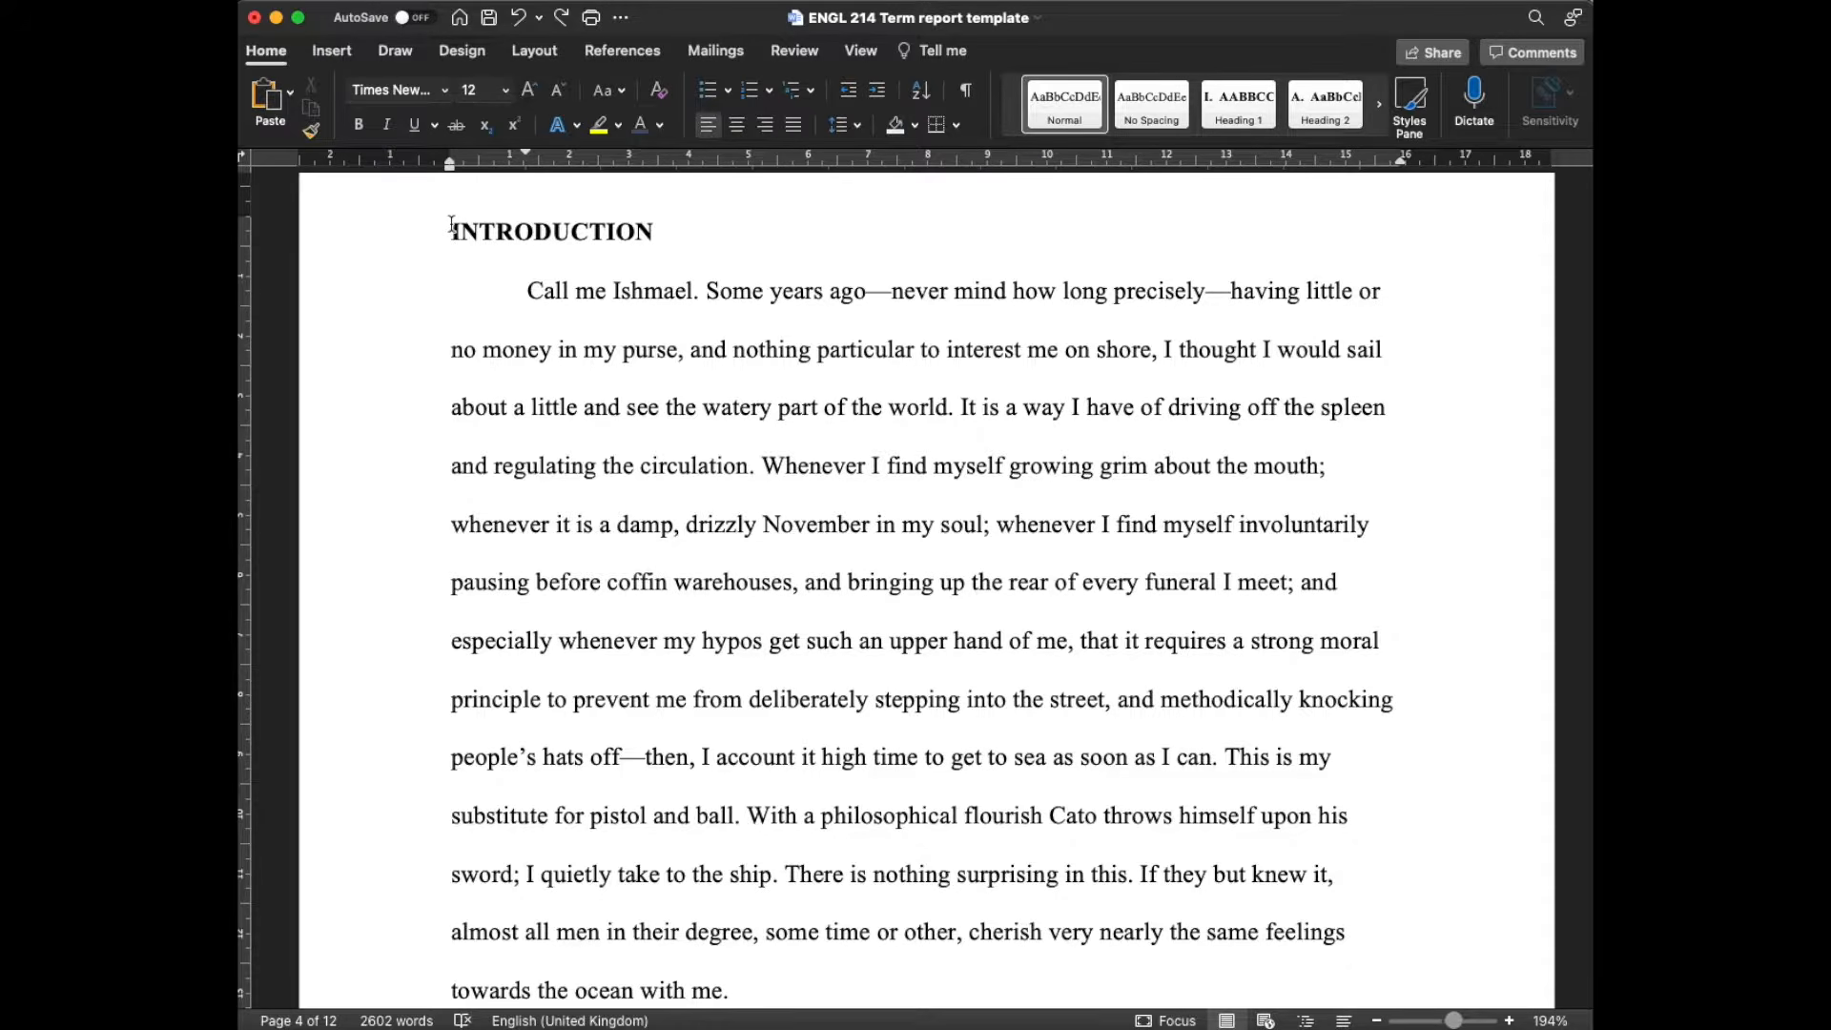
left_click_drag(526, 291, 854, 964)
scroll(1299, 805, "down", 5)
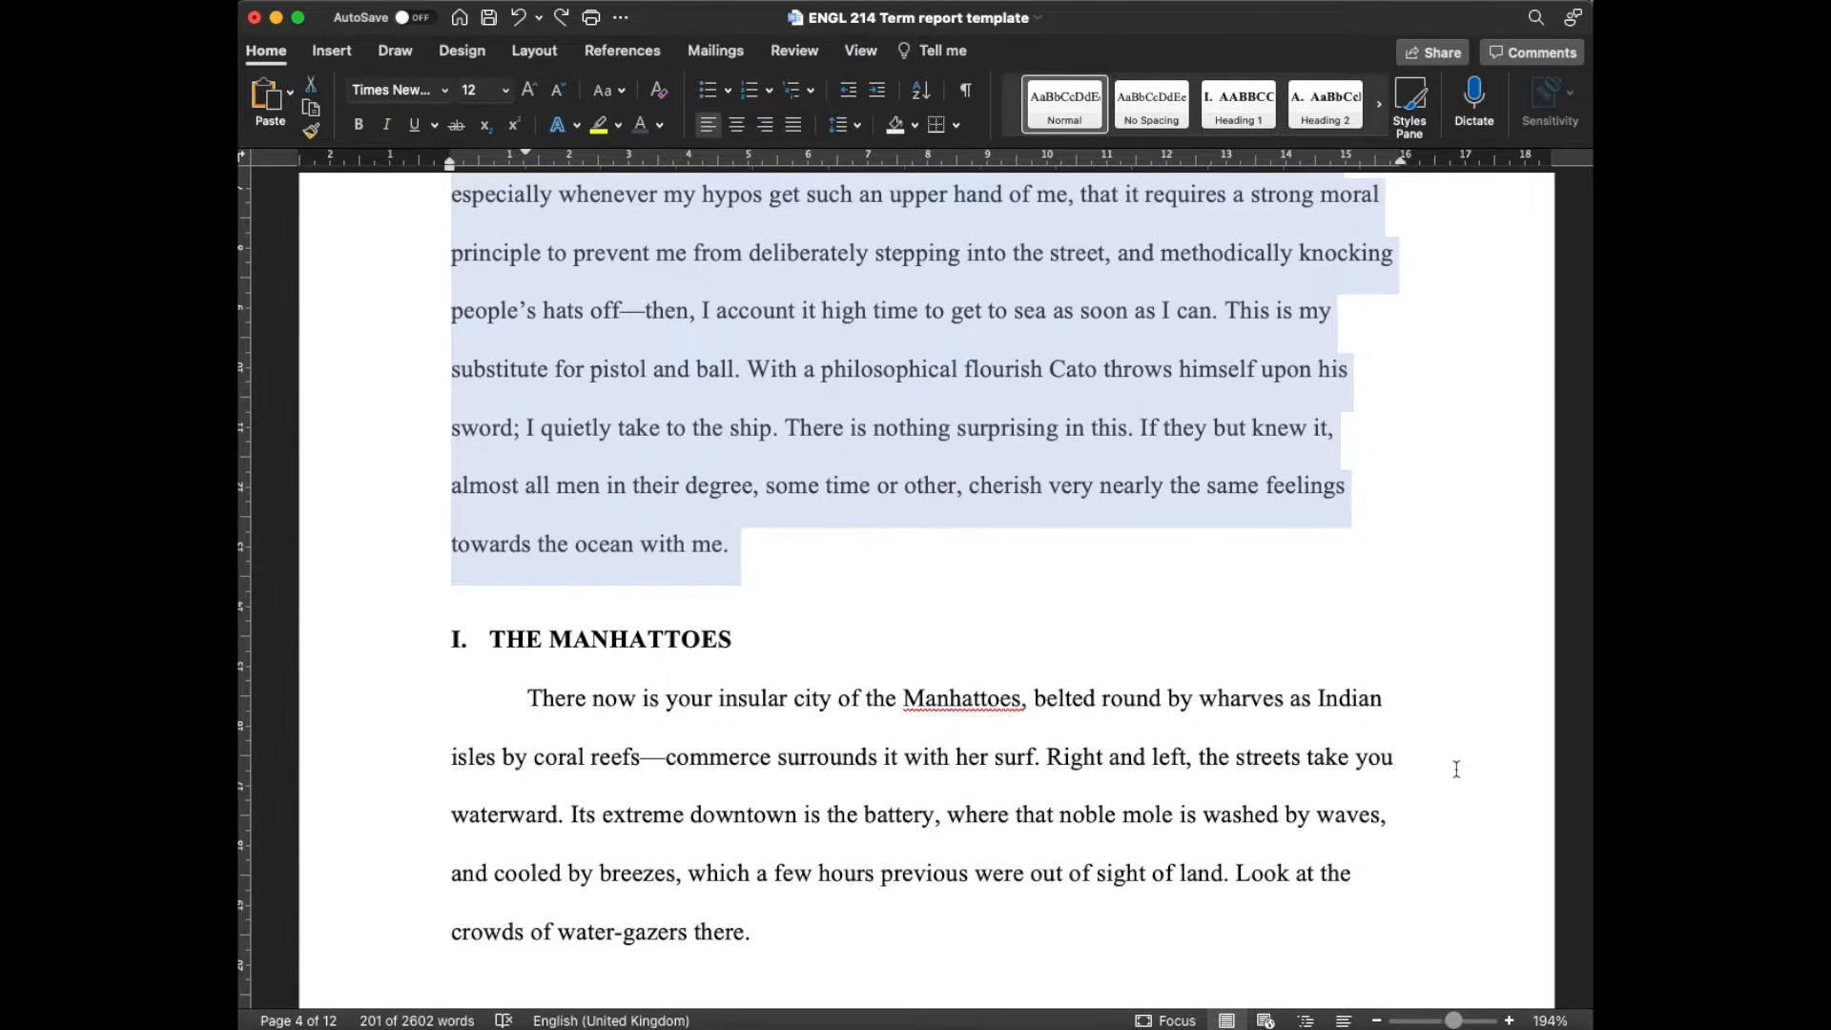
- Select the body paragraph under the I. THE MANHATTOES heading, and clear the selection at its end
left_click(1454, 763)
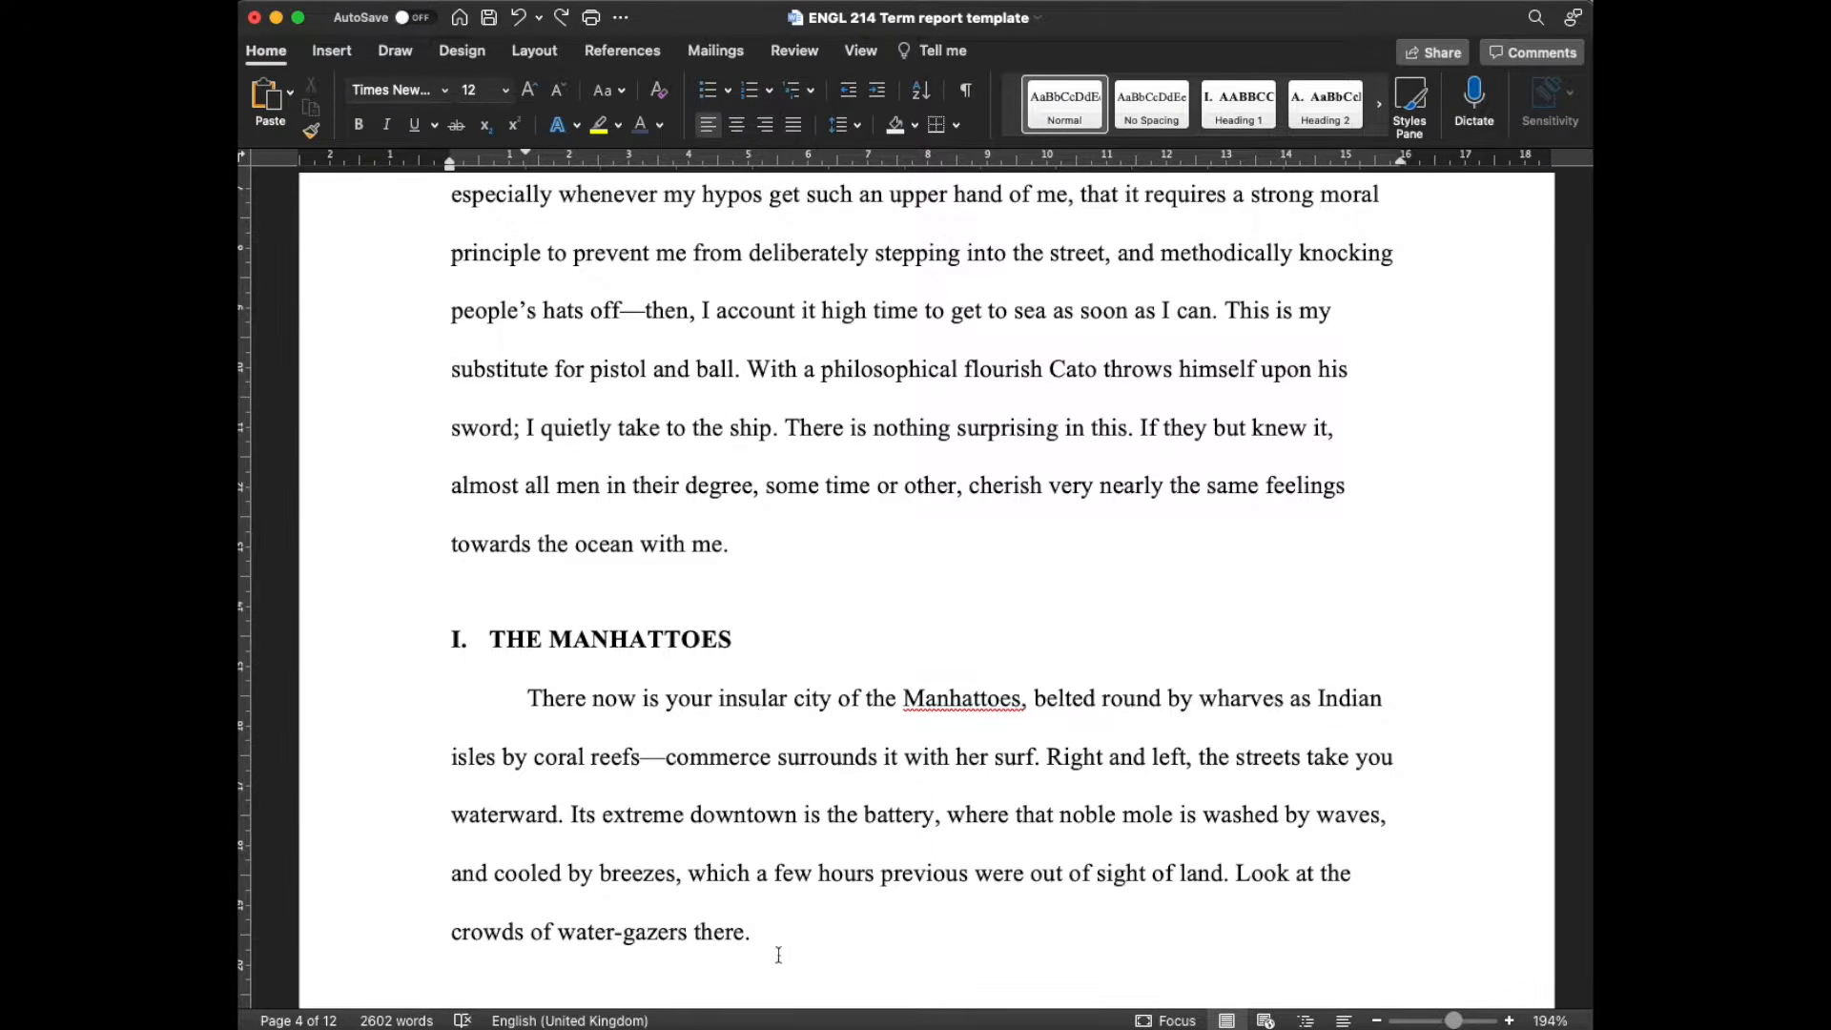
left_click_drag(782, 932, 536, 760)
left_click(815, 939)
- Examine the full gallery of text styles, from Normal and the heading levels to References, and close it without applying one
scroll(815, 939, "down", 2)
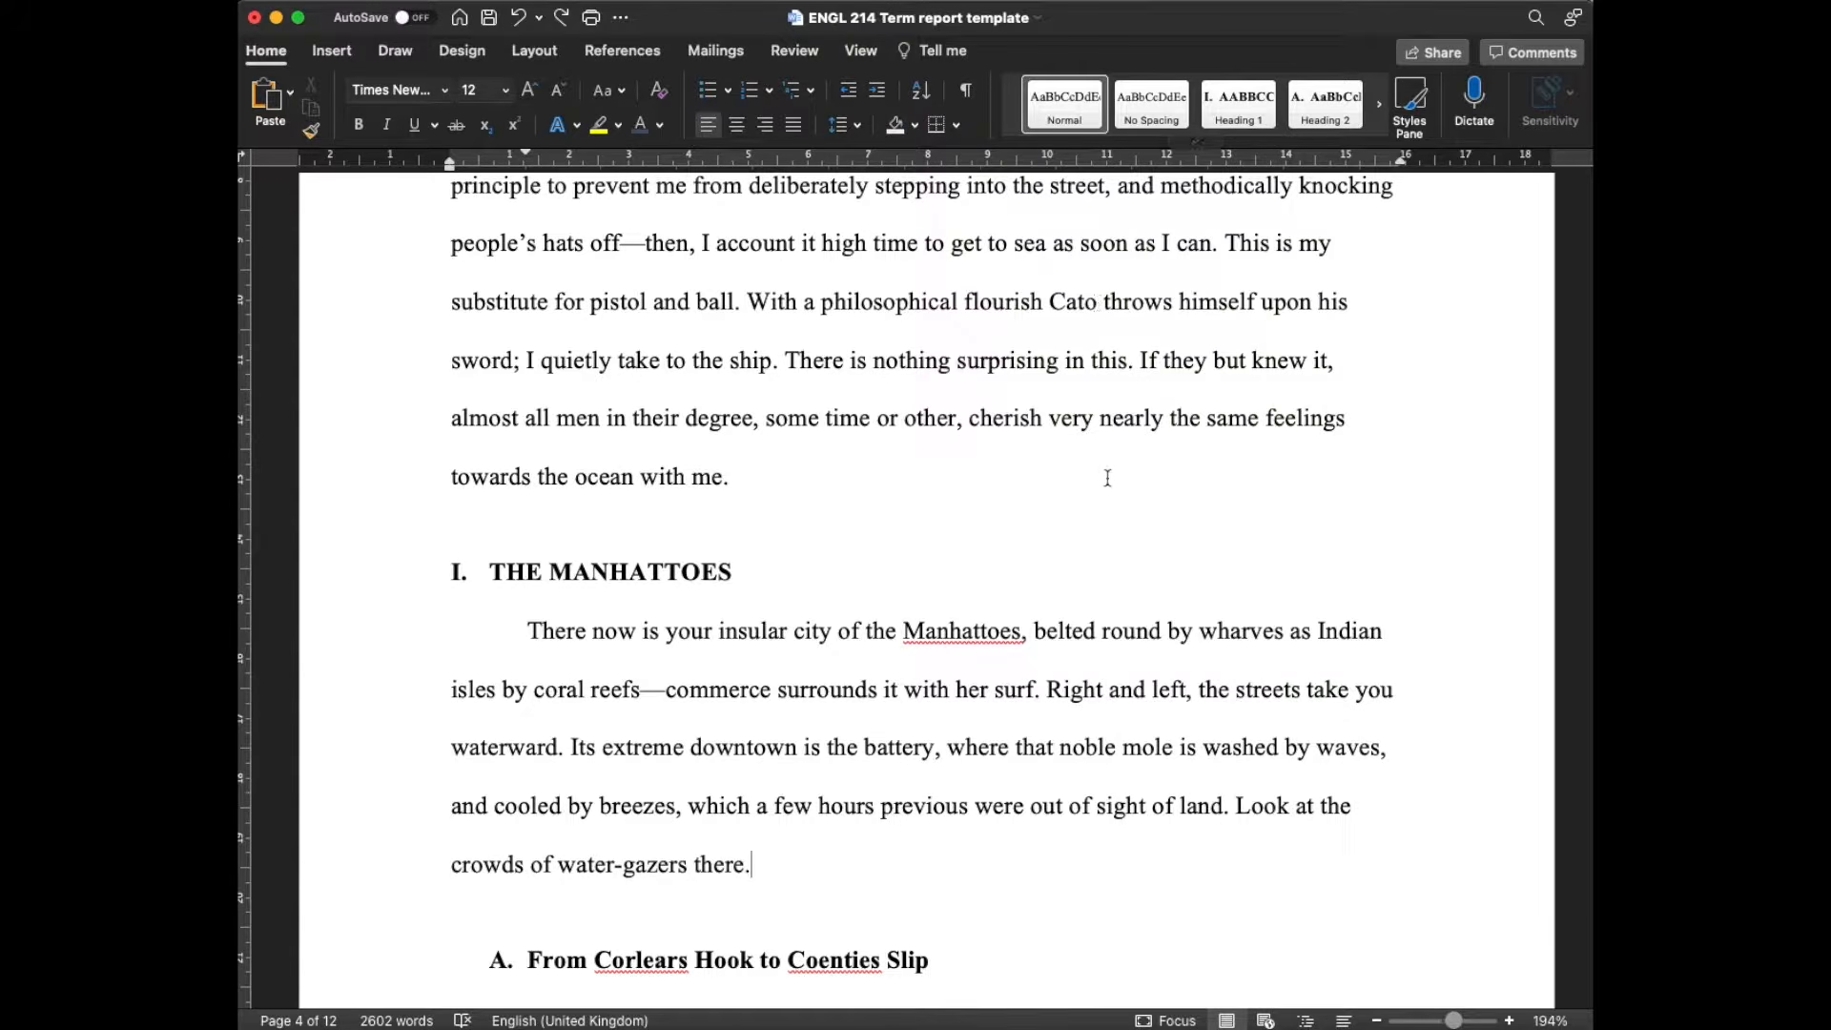
scroll(1091, 620, "down", 1)
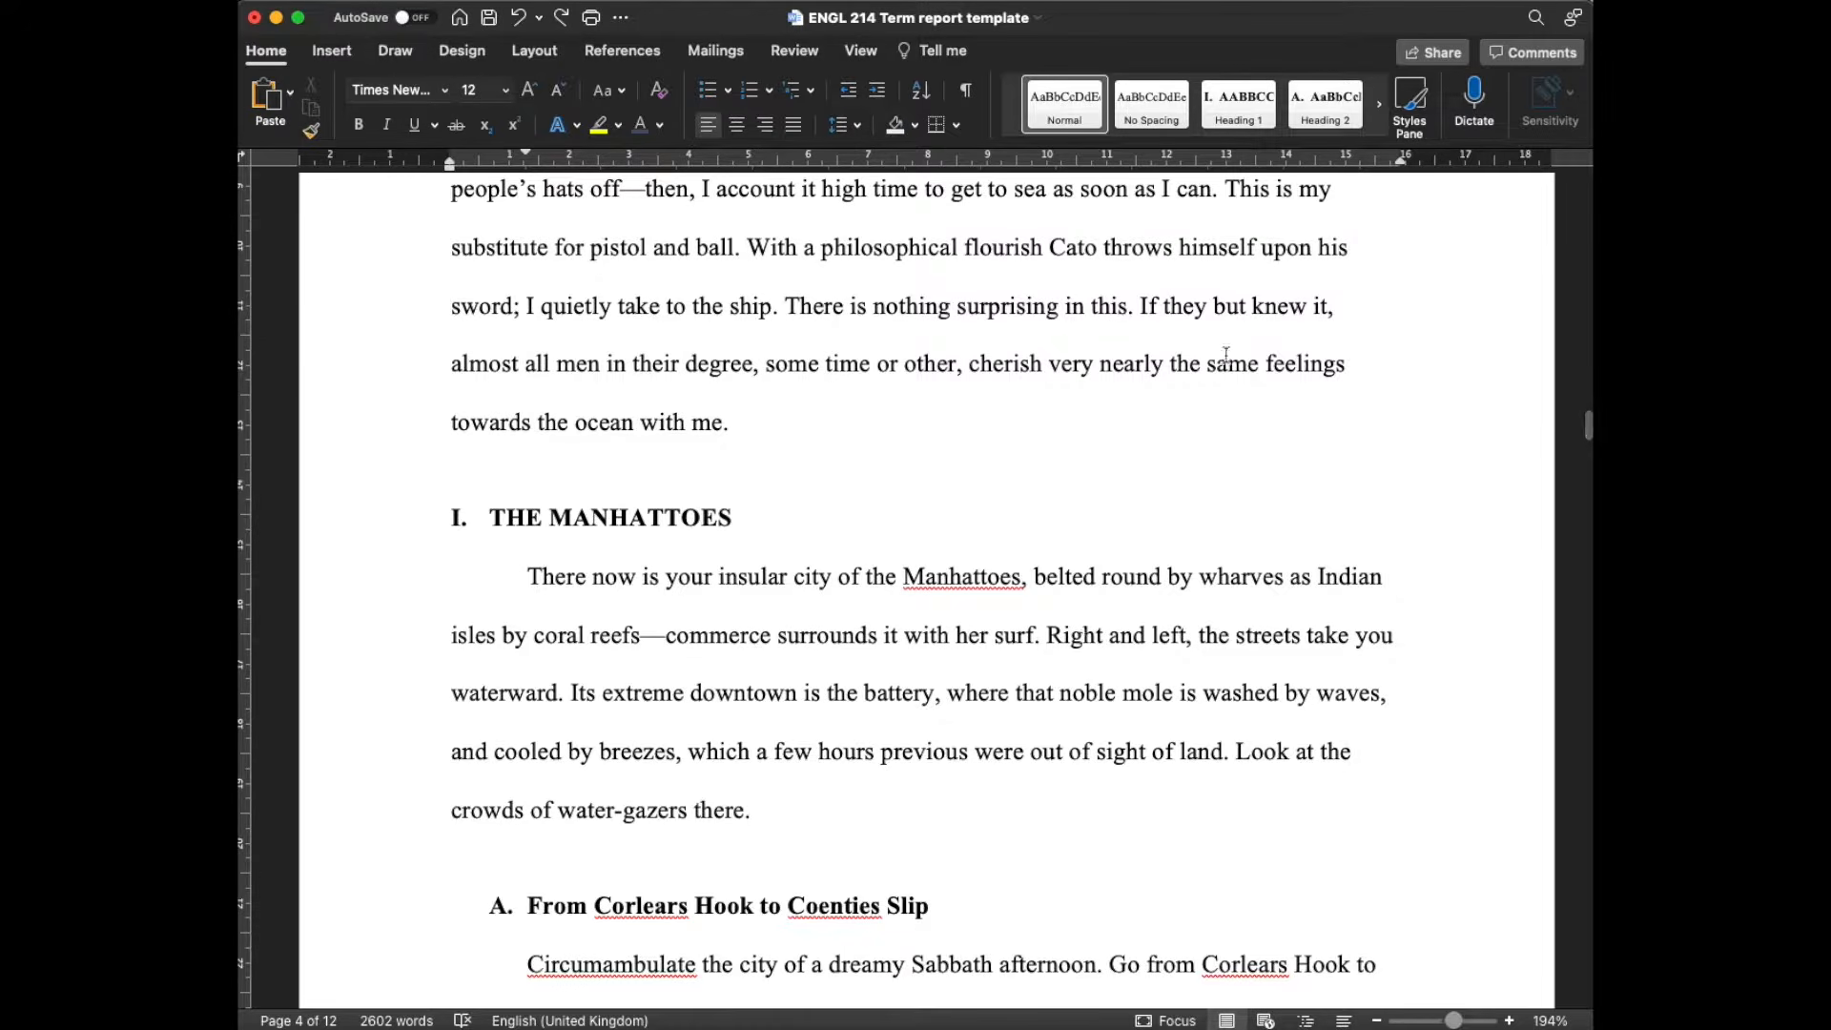
left_click(1198, 142)
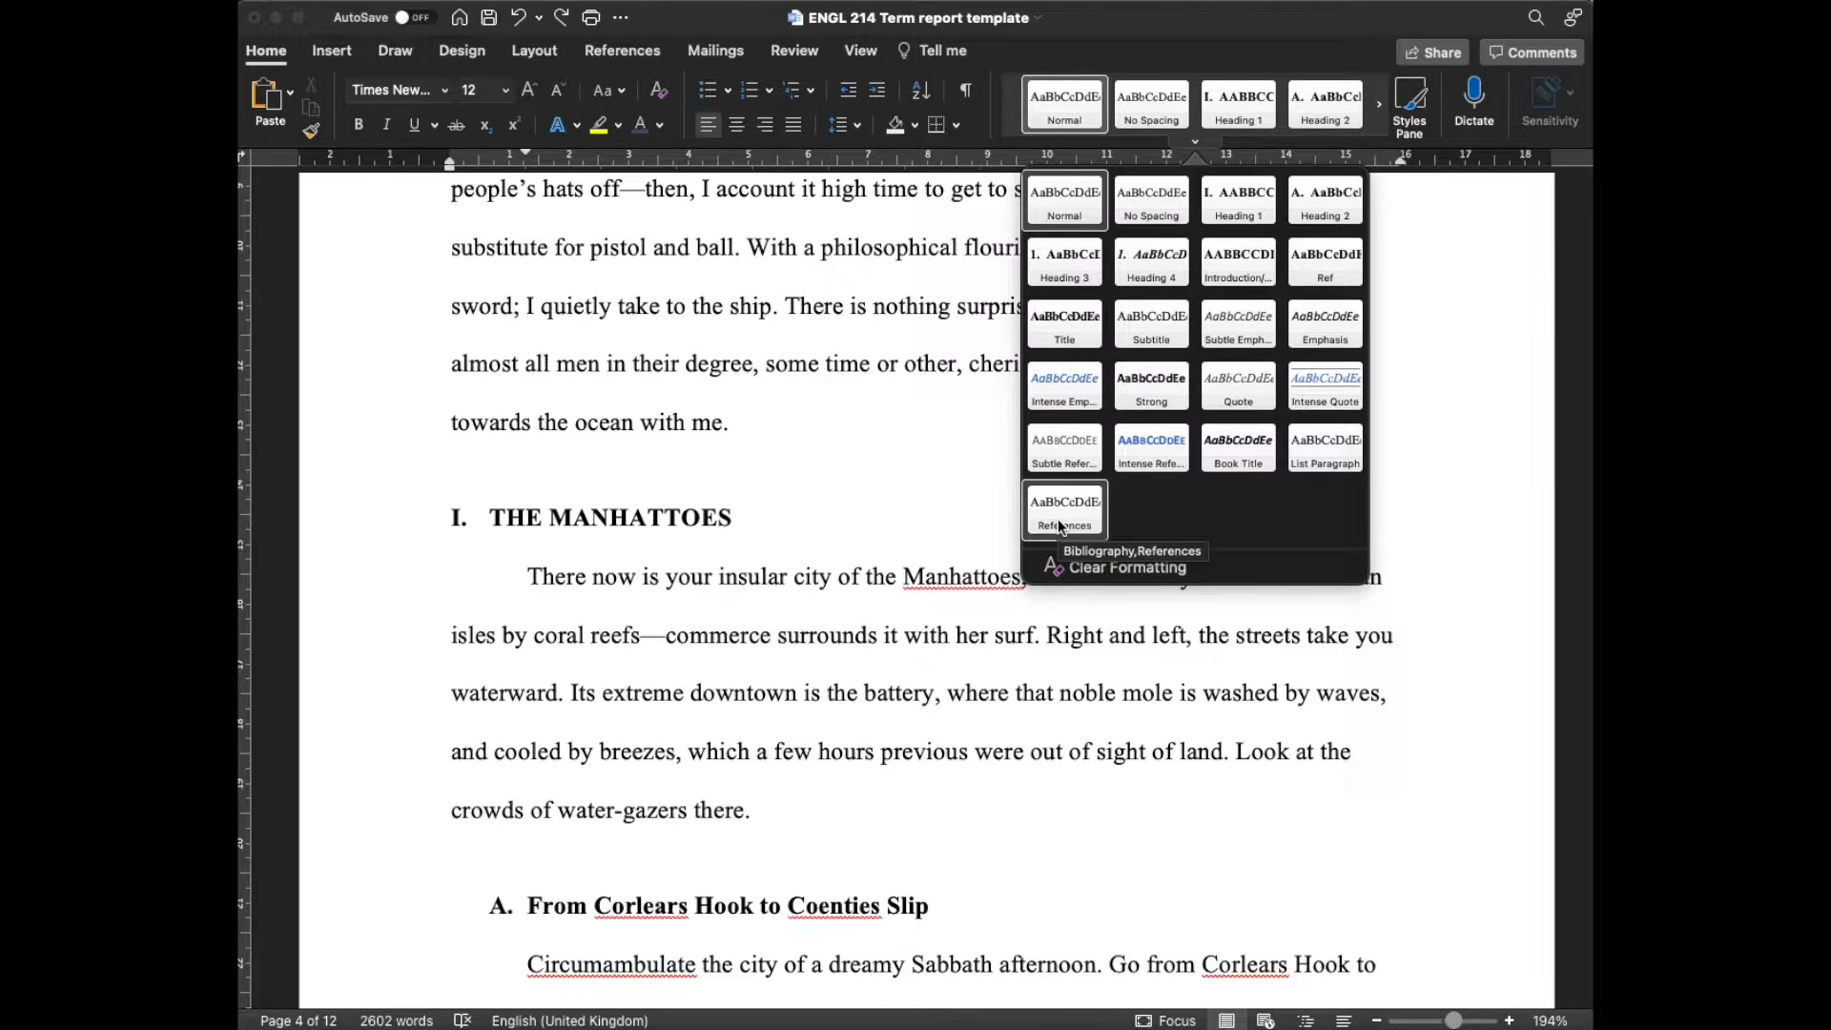
left_click(1019, 771)
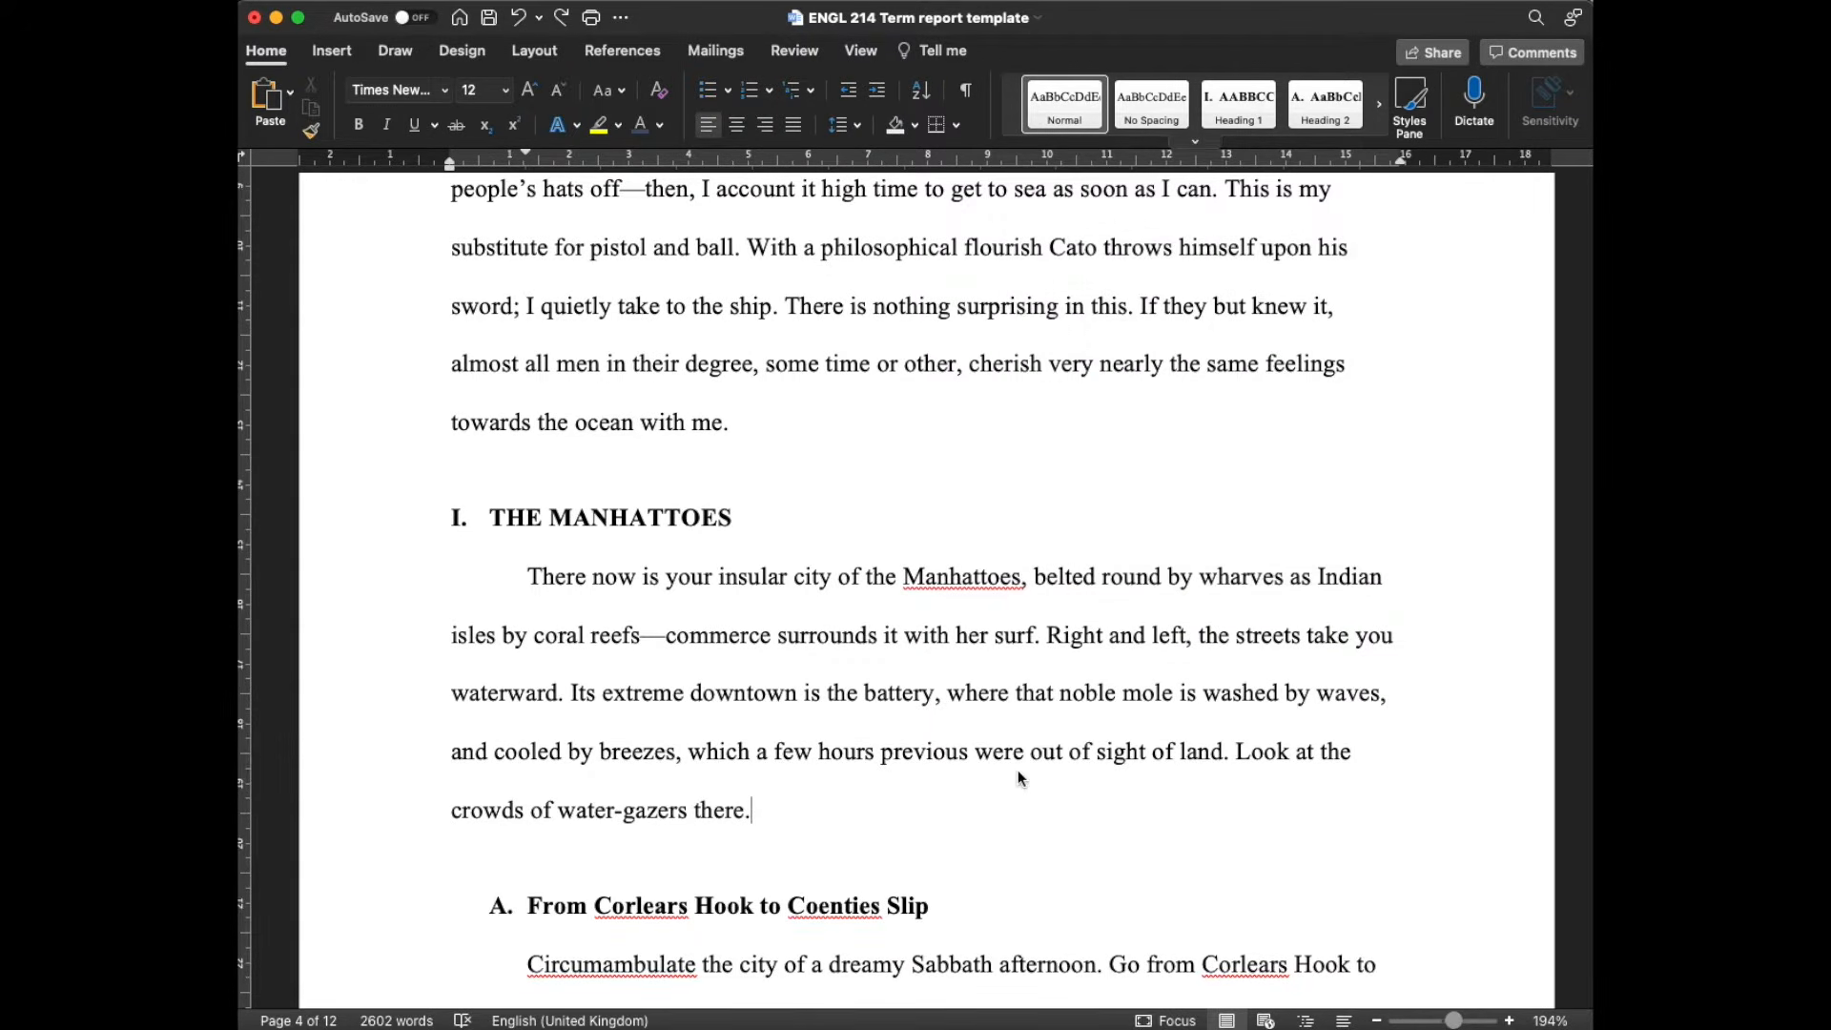
- Add a Heading 2 subheading reading "Your Text Here" after the opening paragraph of section II. MAGIC IN THE WATER
scroll(1148, 613, "down", 1)
scroll(1148, 614, "down", 1)
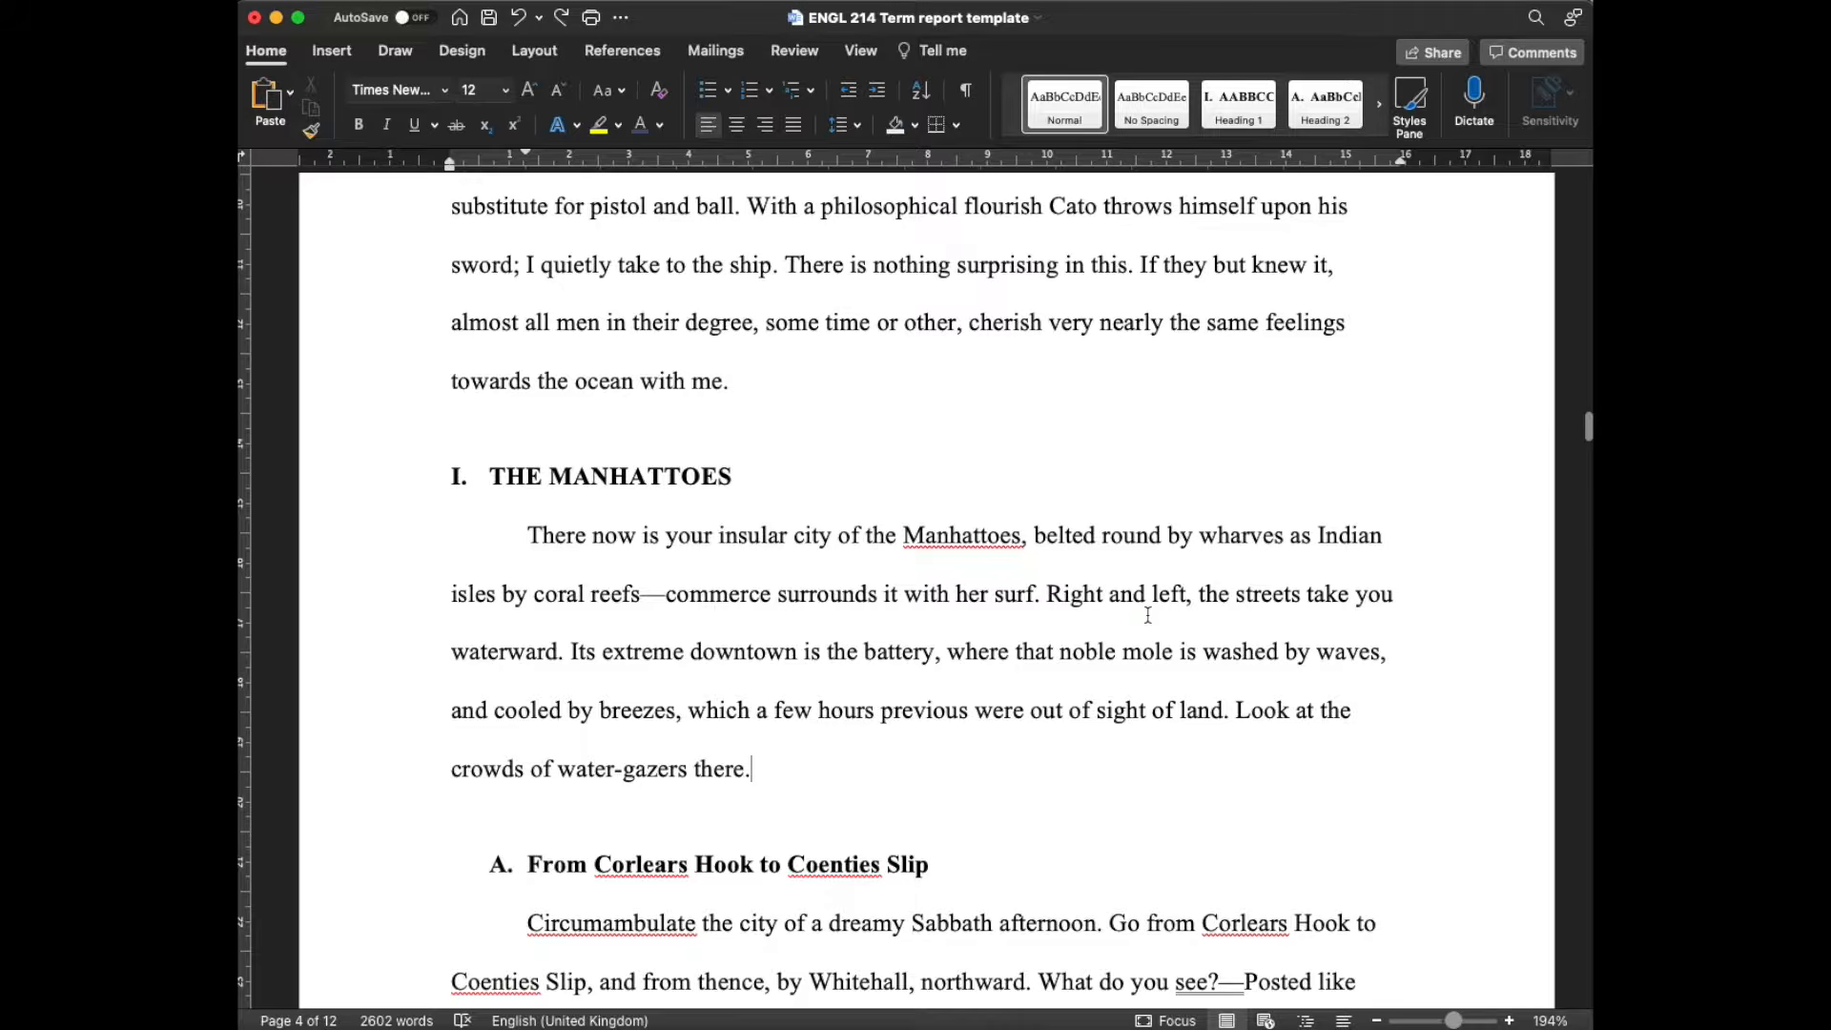
scroll(1148, 614, "down", 5)
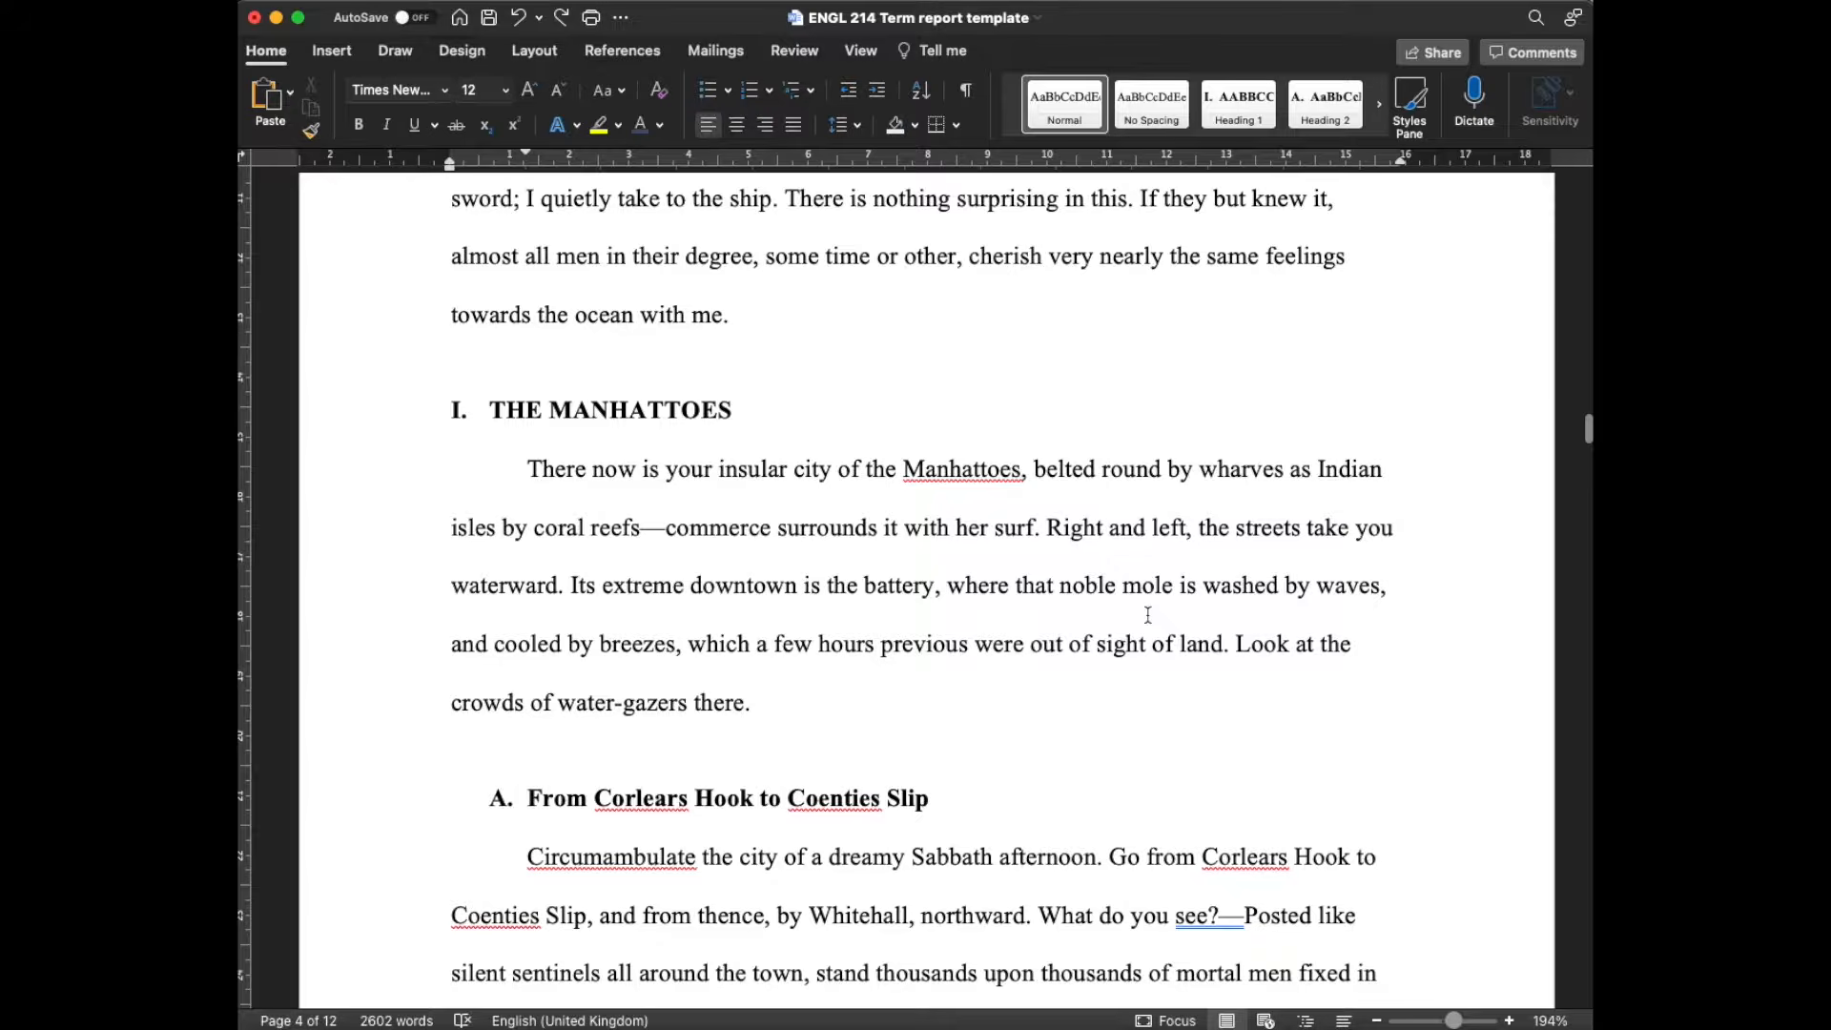
scroll(1148, 614, "down", 15)
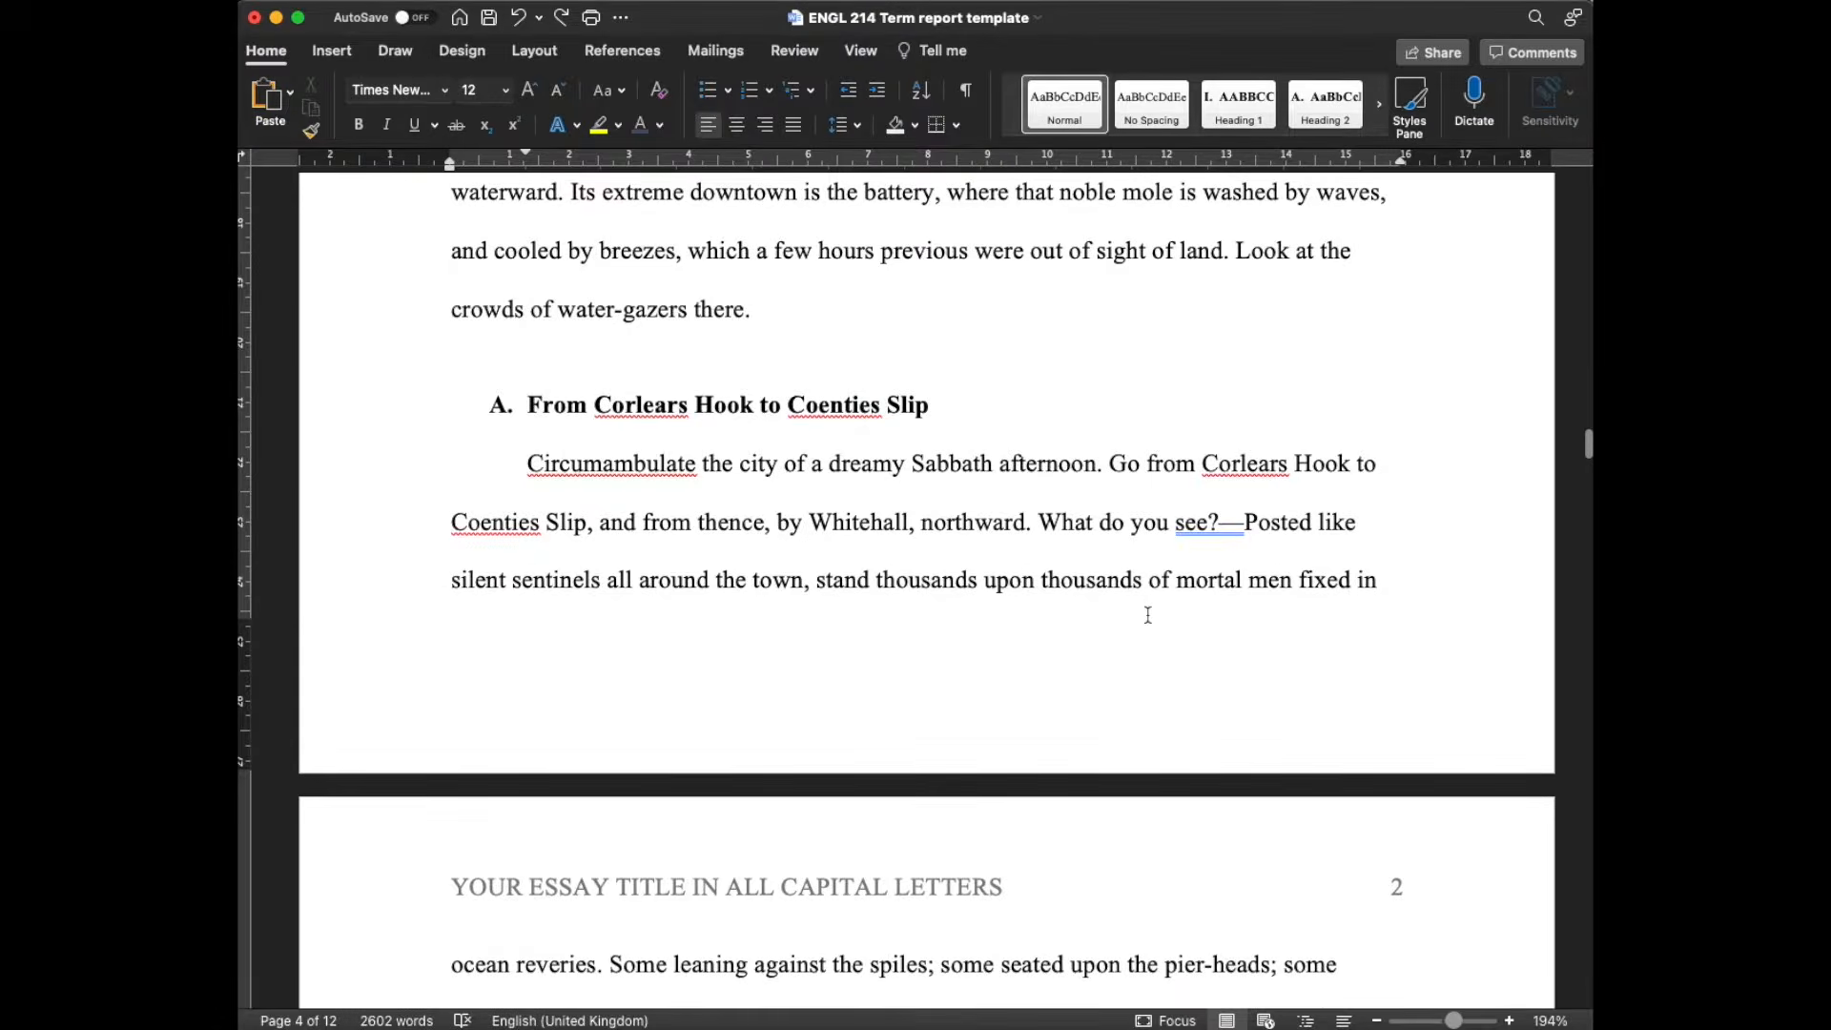
scroll(1148, 614, "down", 20)
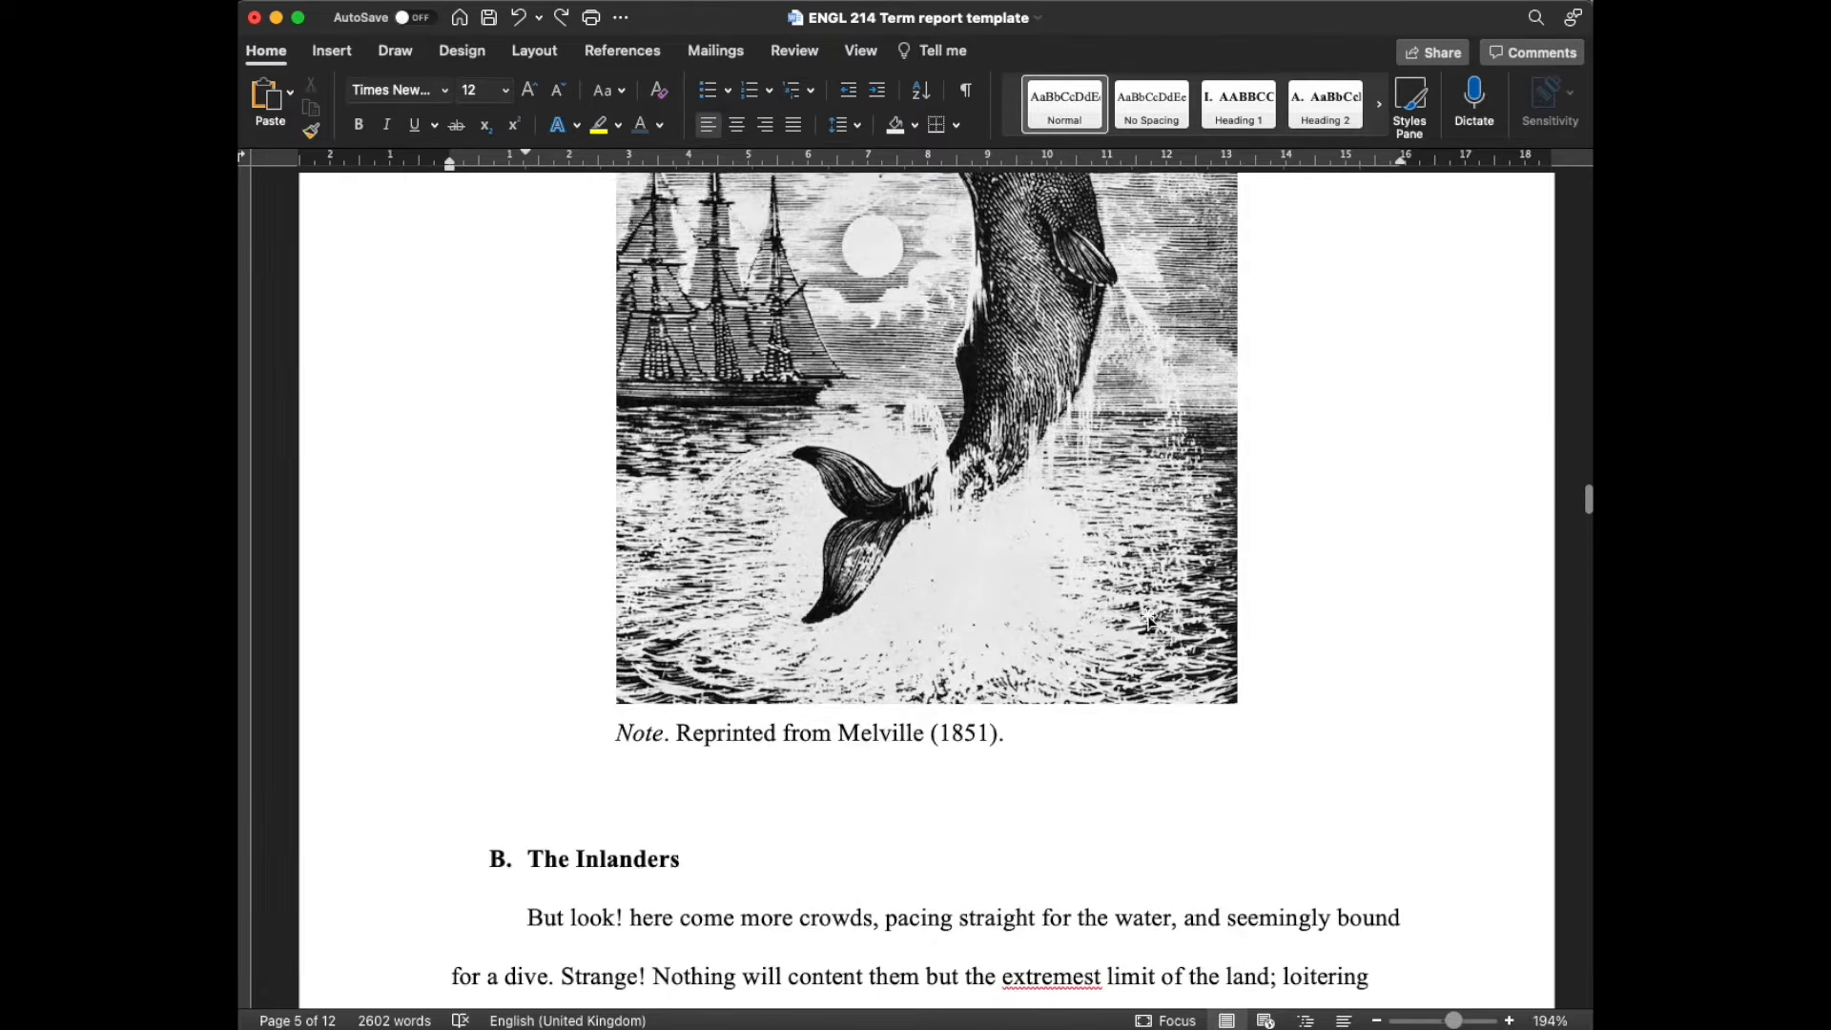
scroll(1148, 614, "down", 5)
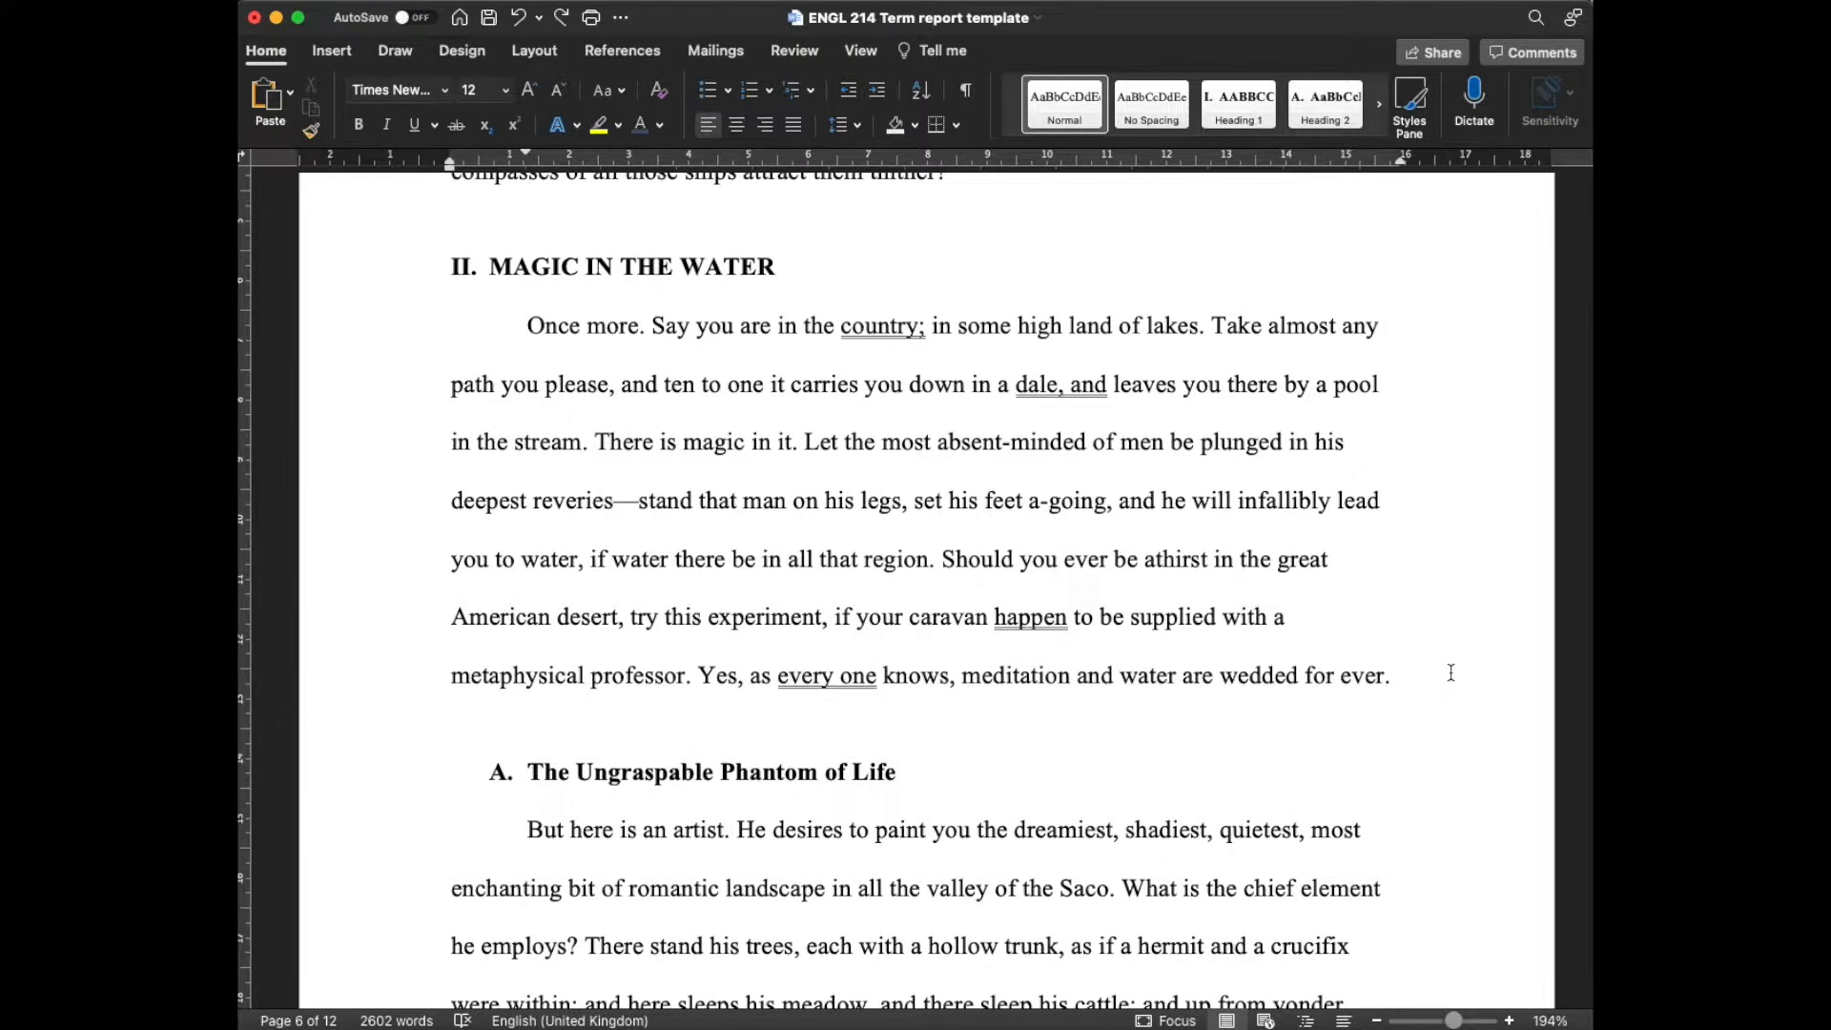
key("Return")
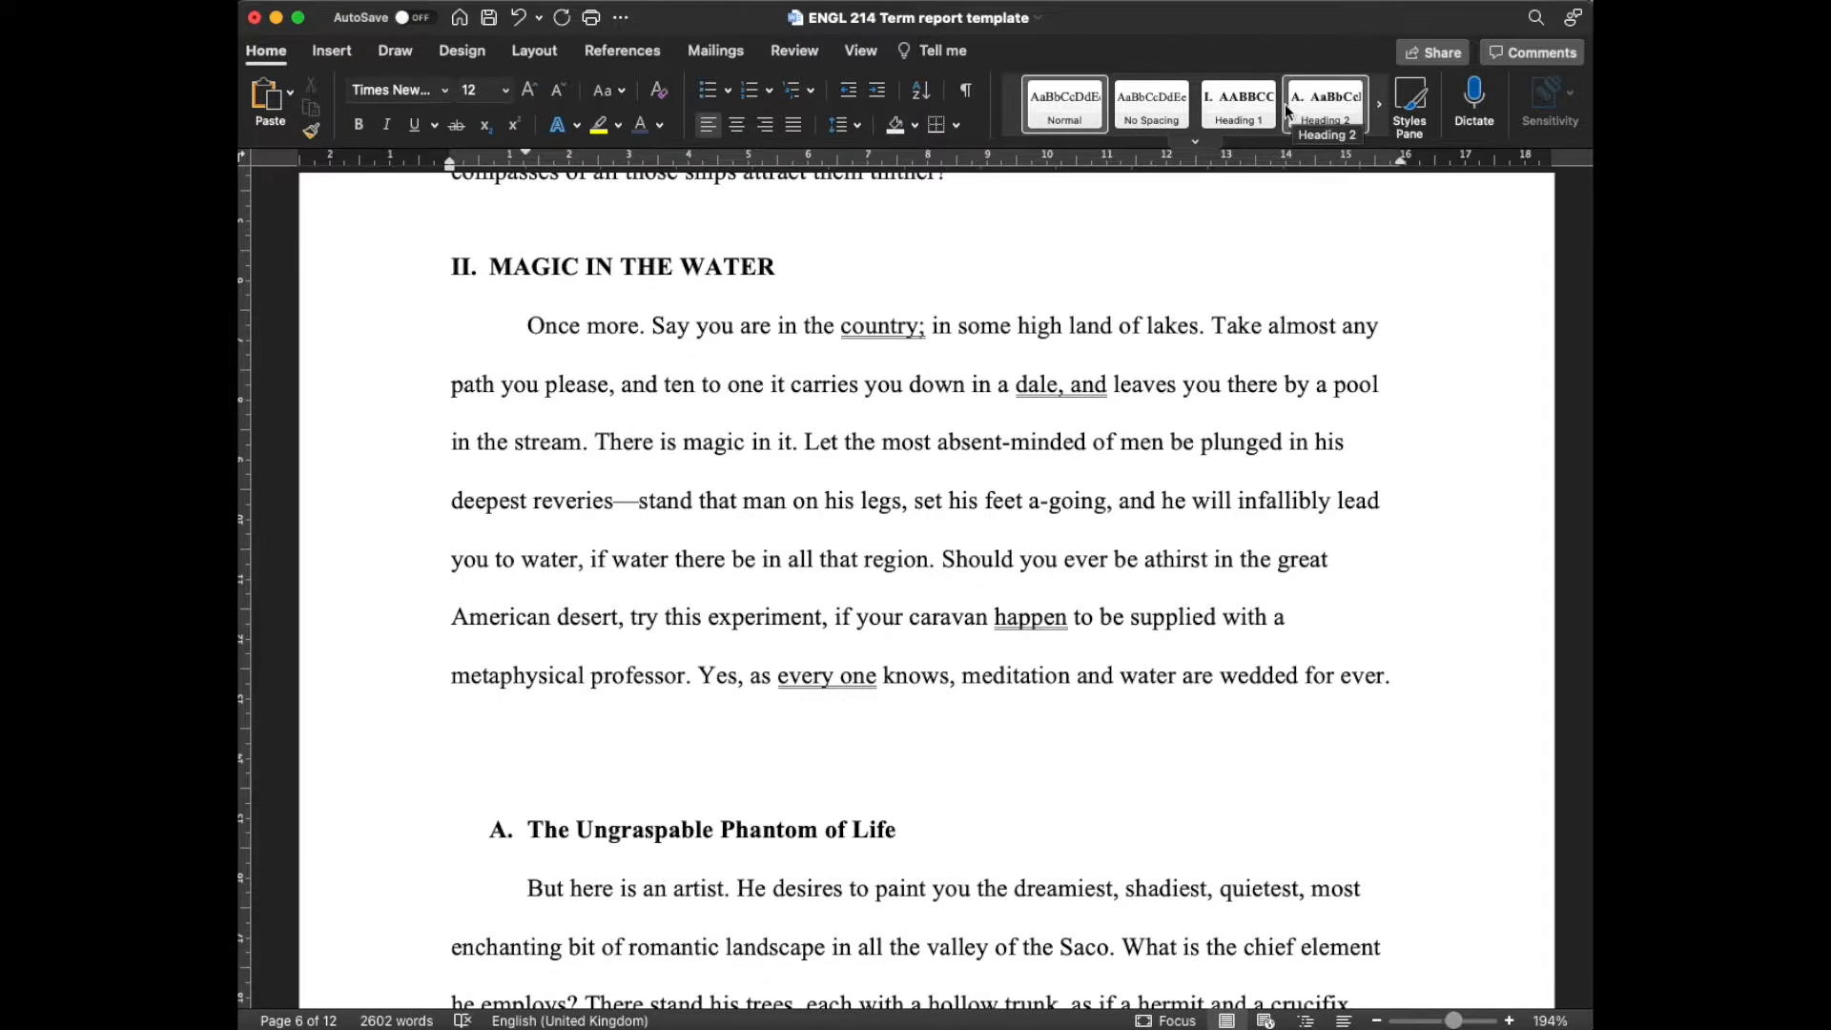
left_click(1192, 144)
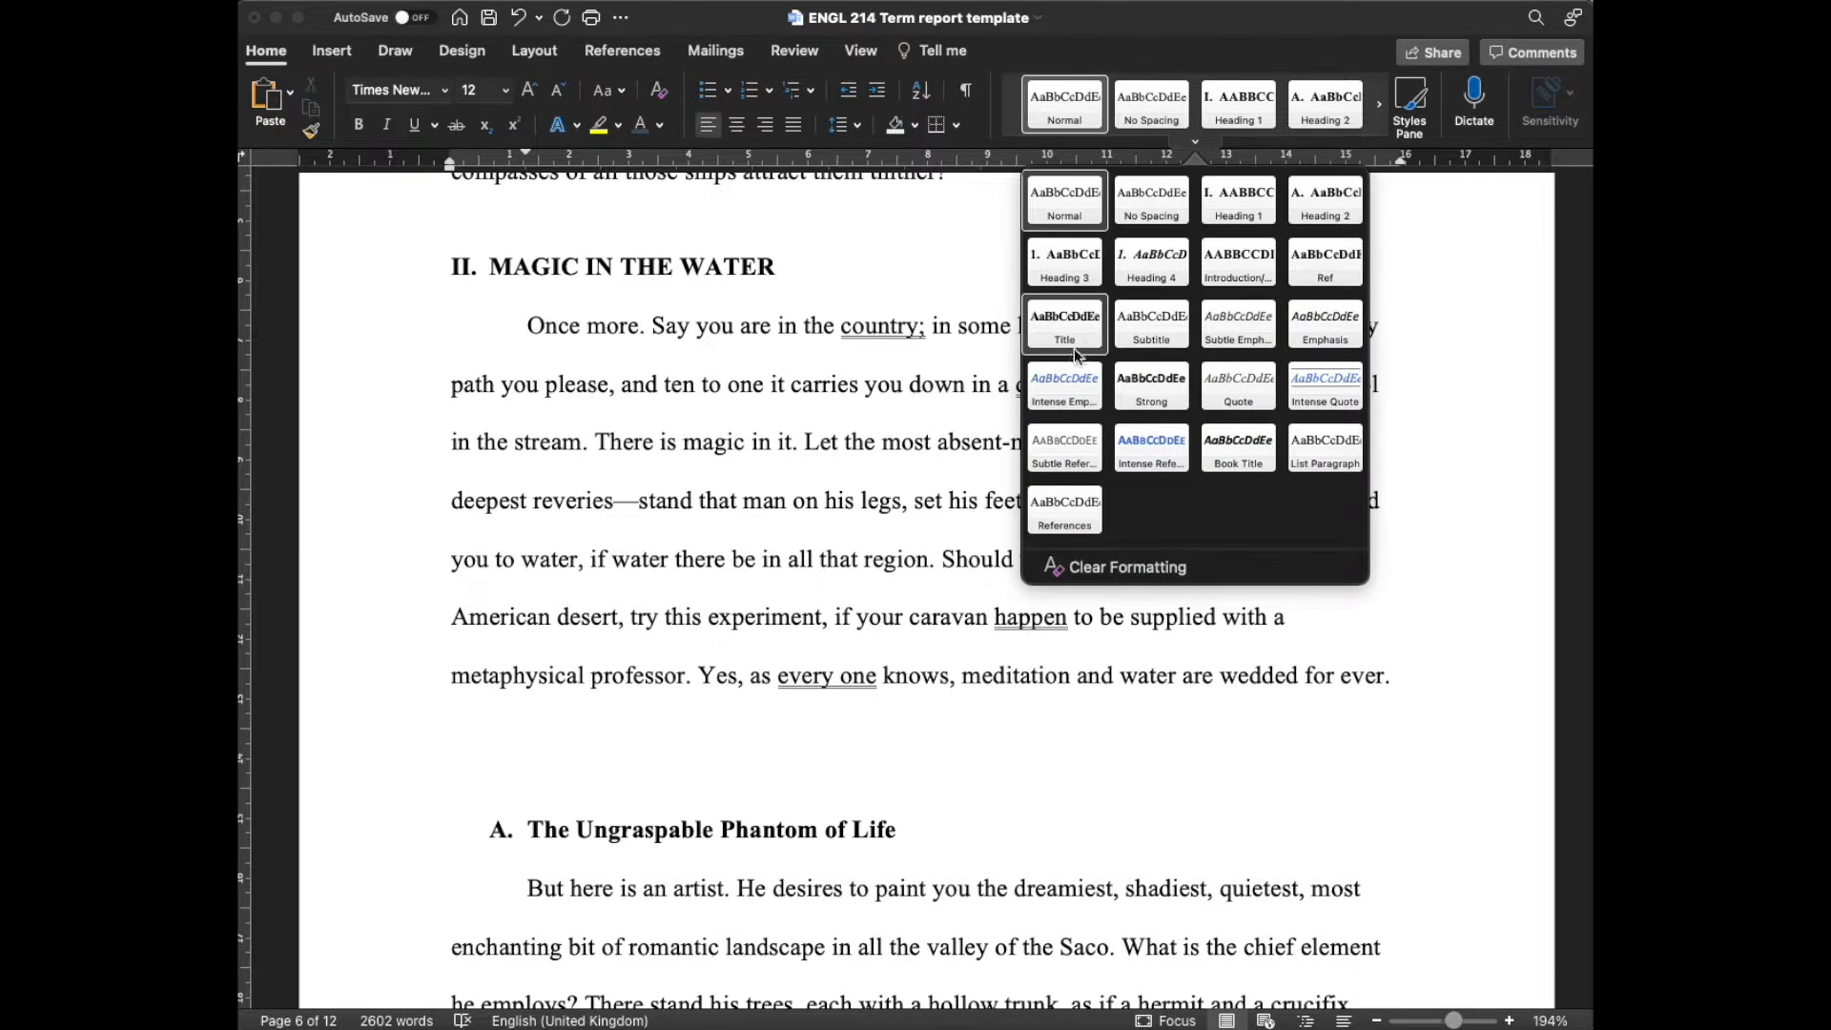
left_click(1323, 218)
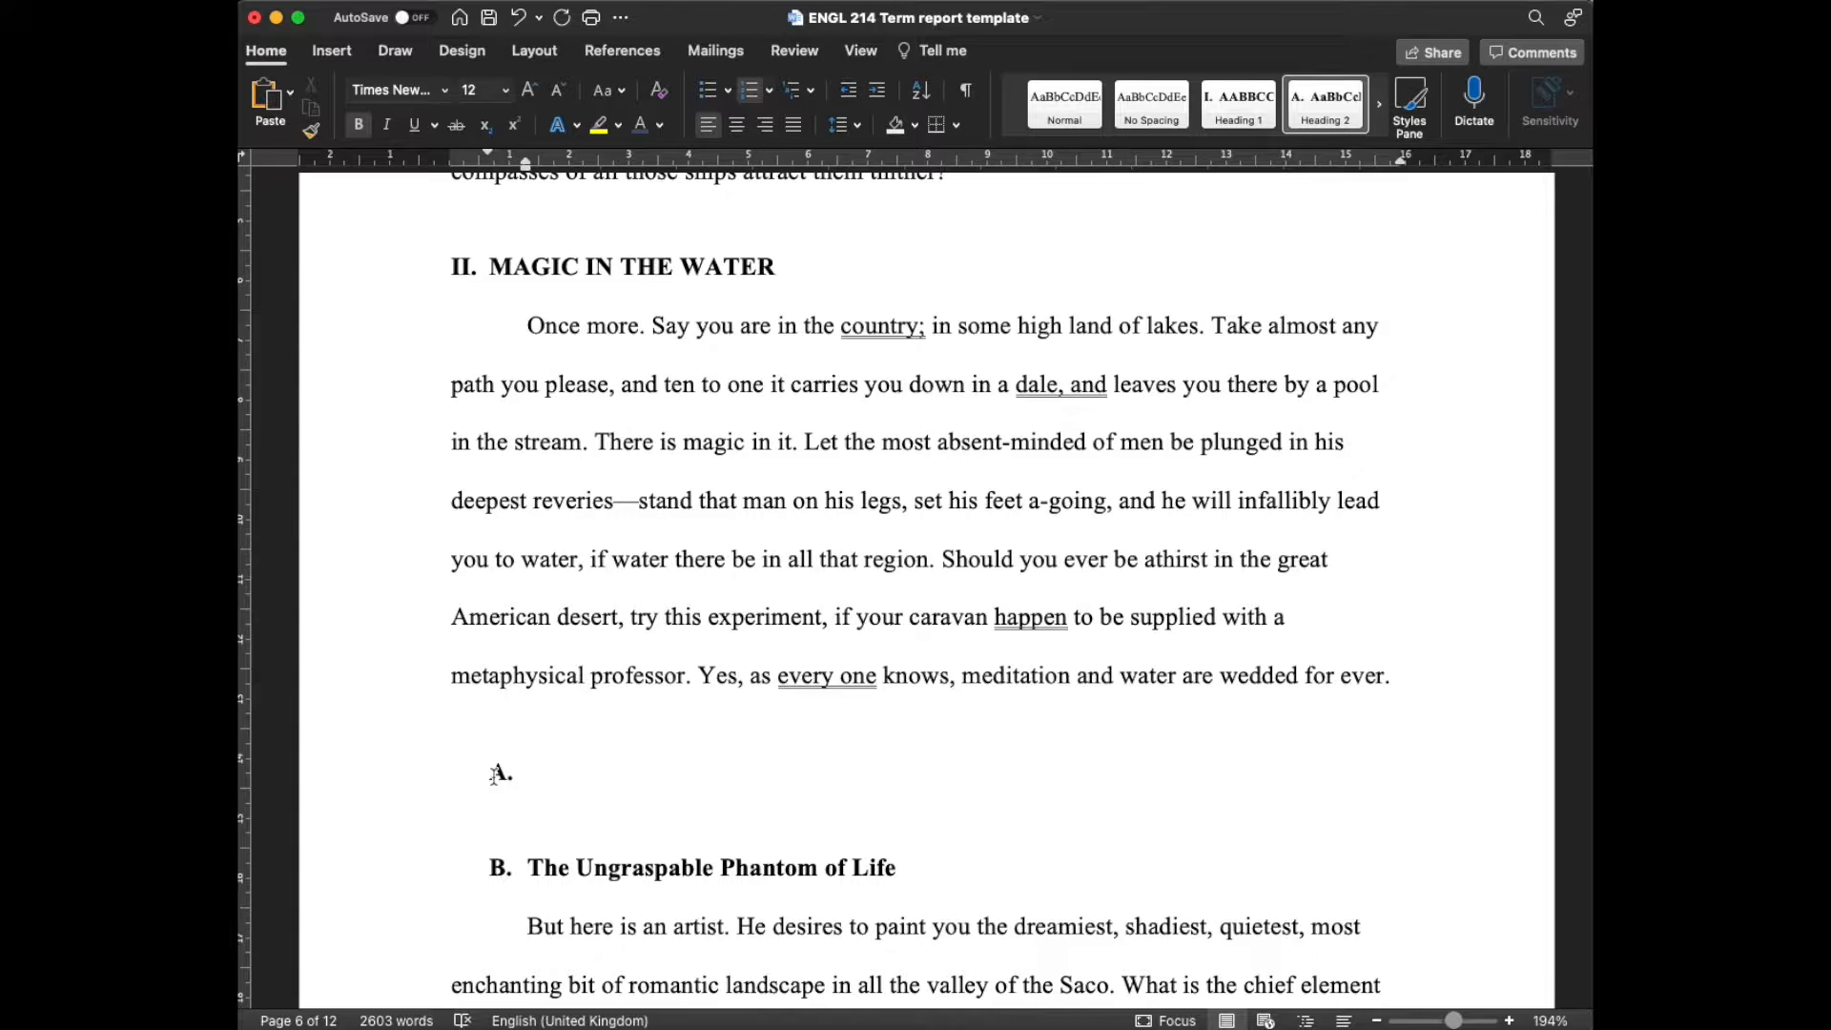
scroll(503, 770, "down", 1)
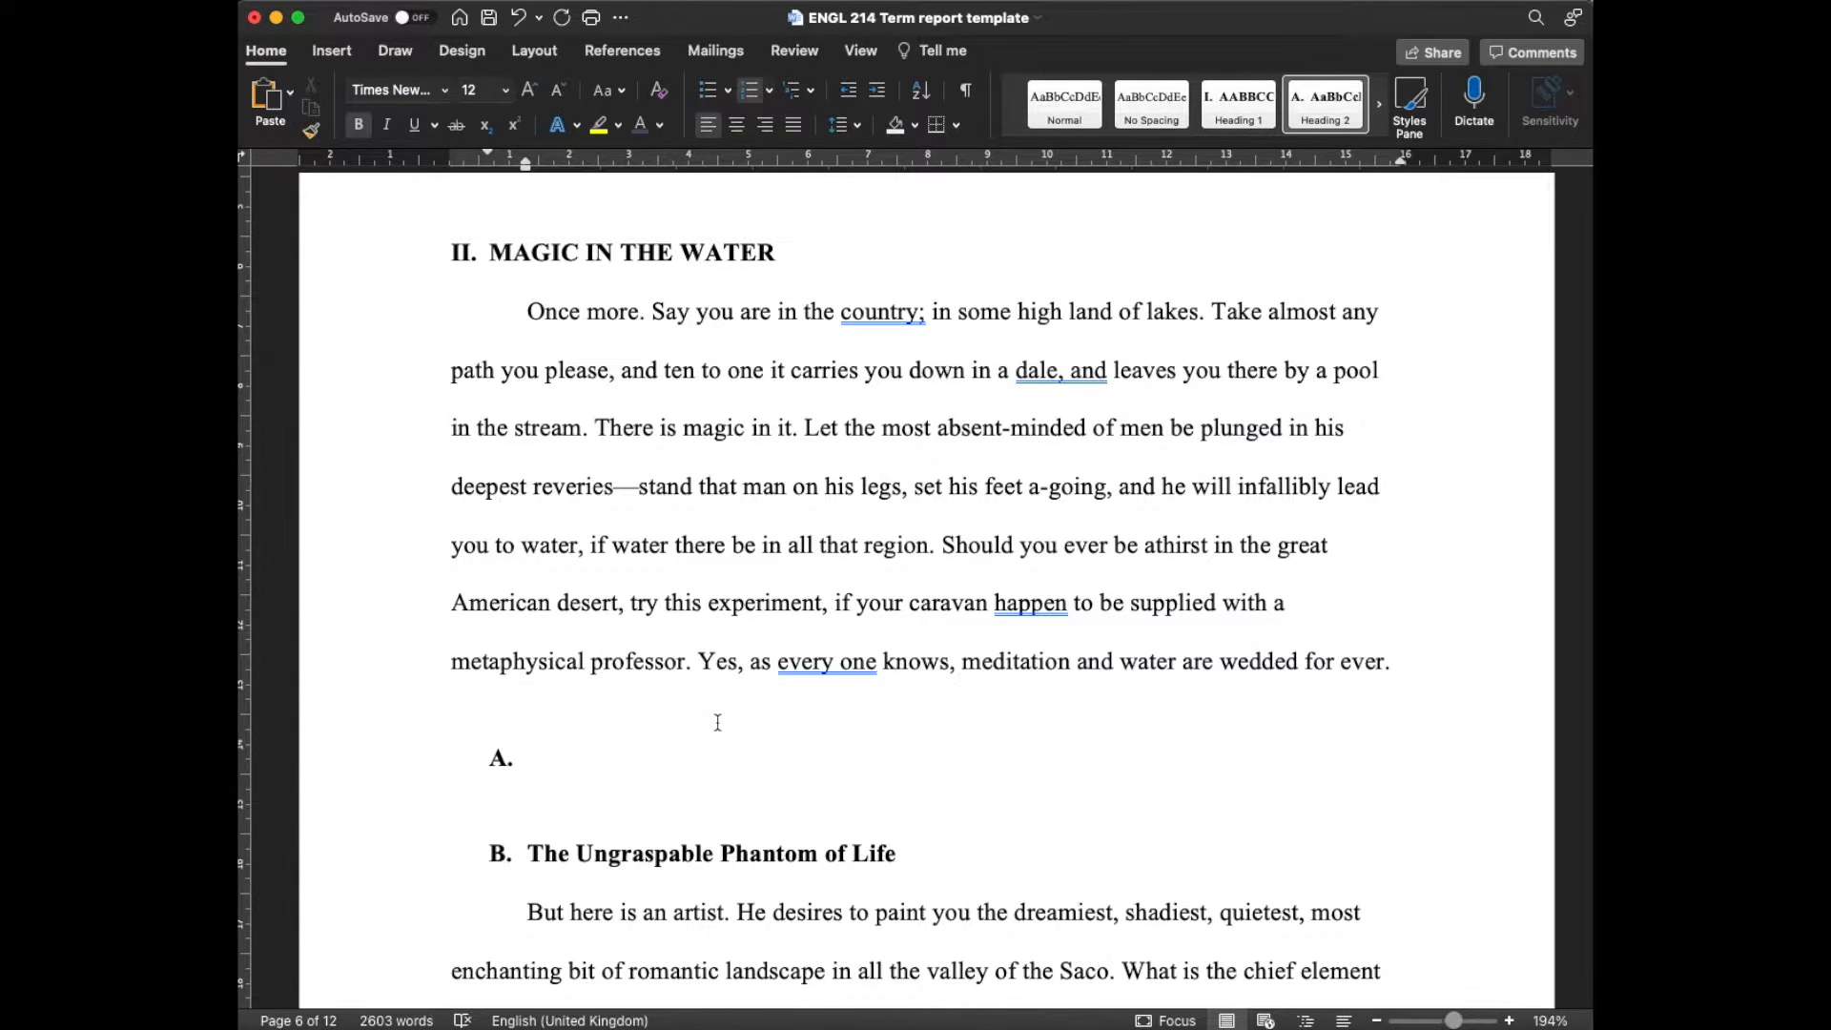
type("Your Text Here")
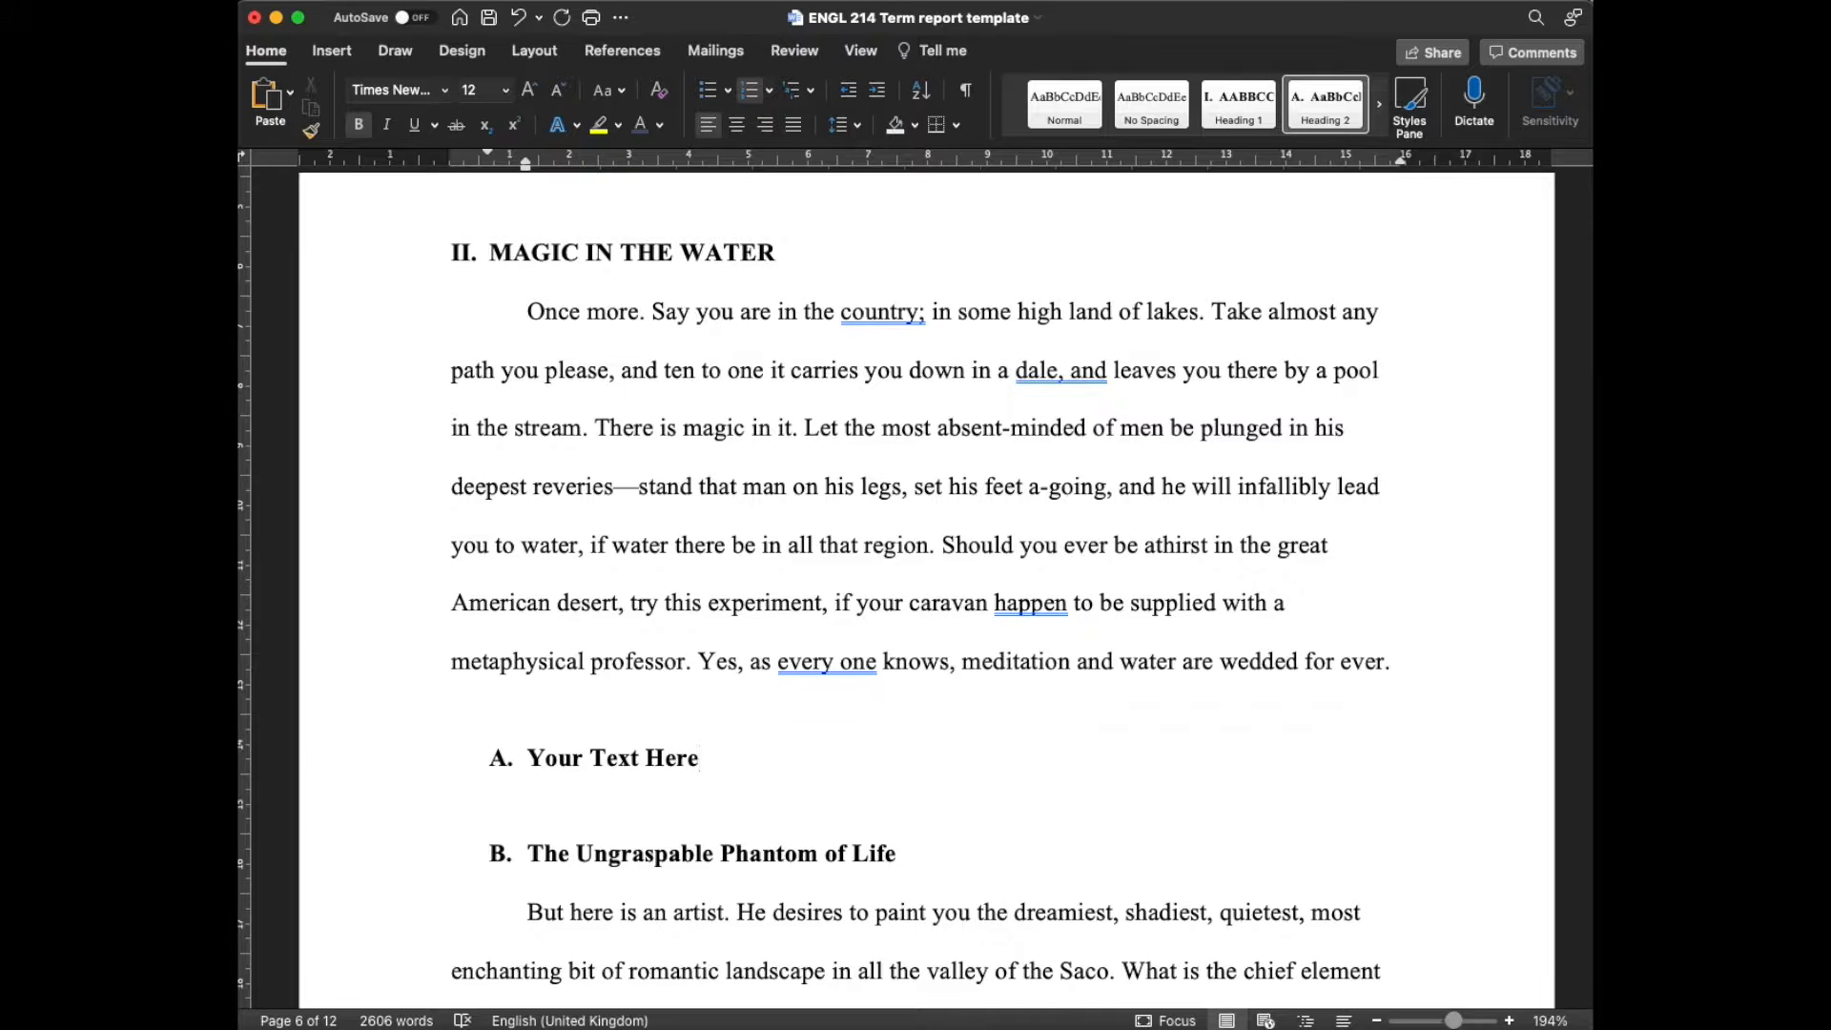
- Add the body paragraph "Your text here." under the Your Text Here subheading and apply the Normal style to it
key("Return")
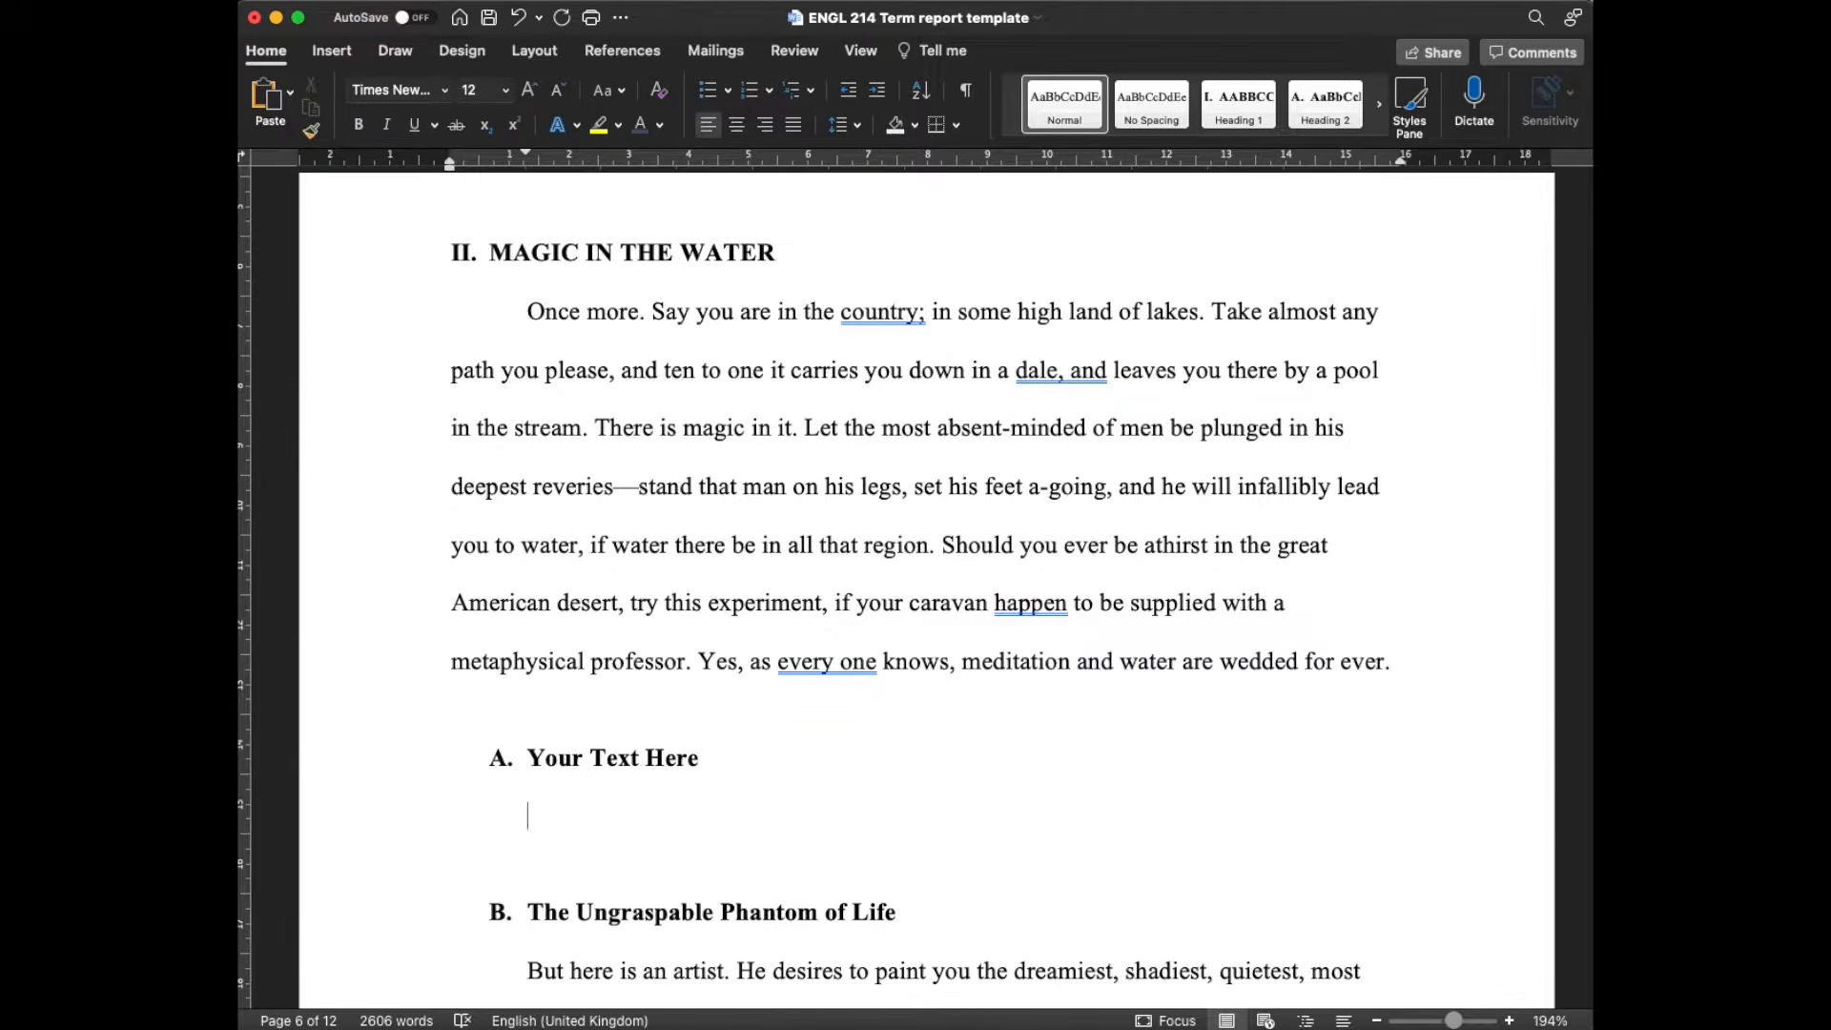
type("Your text here.")
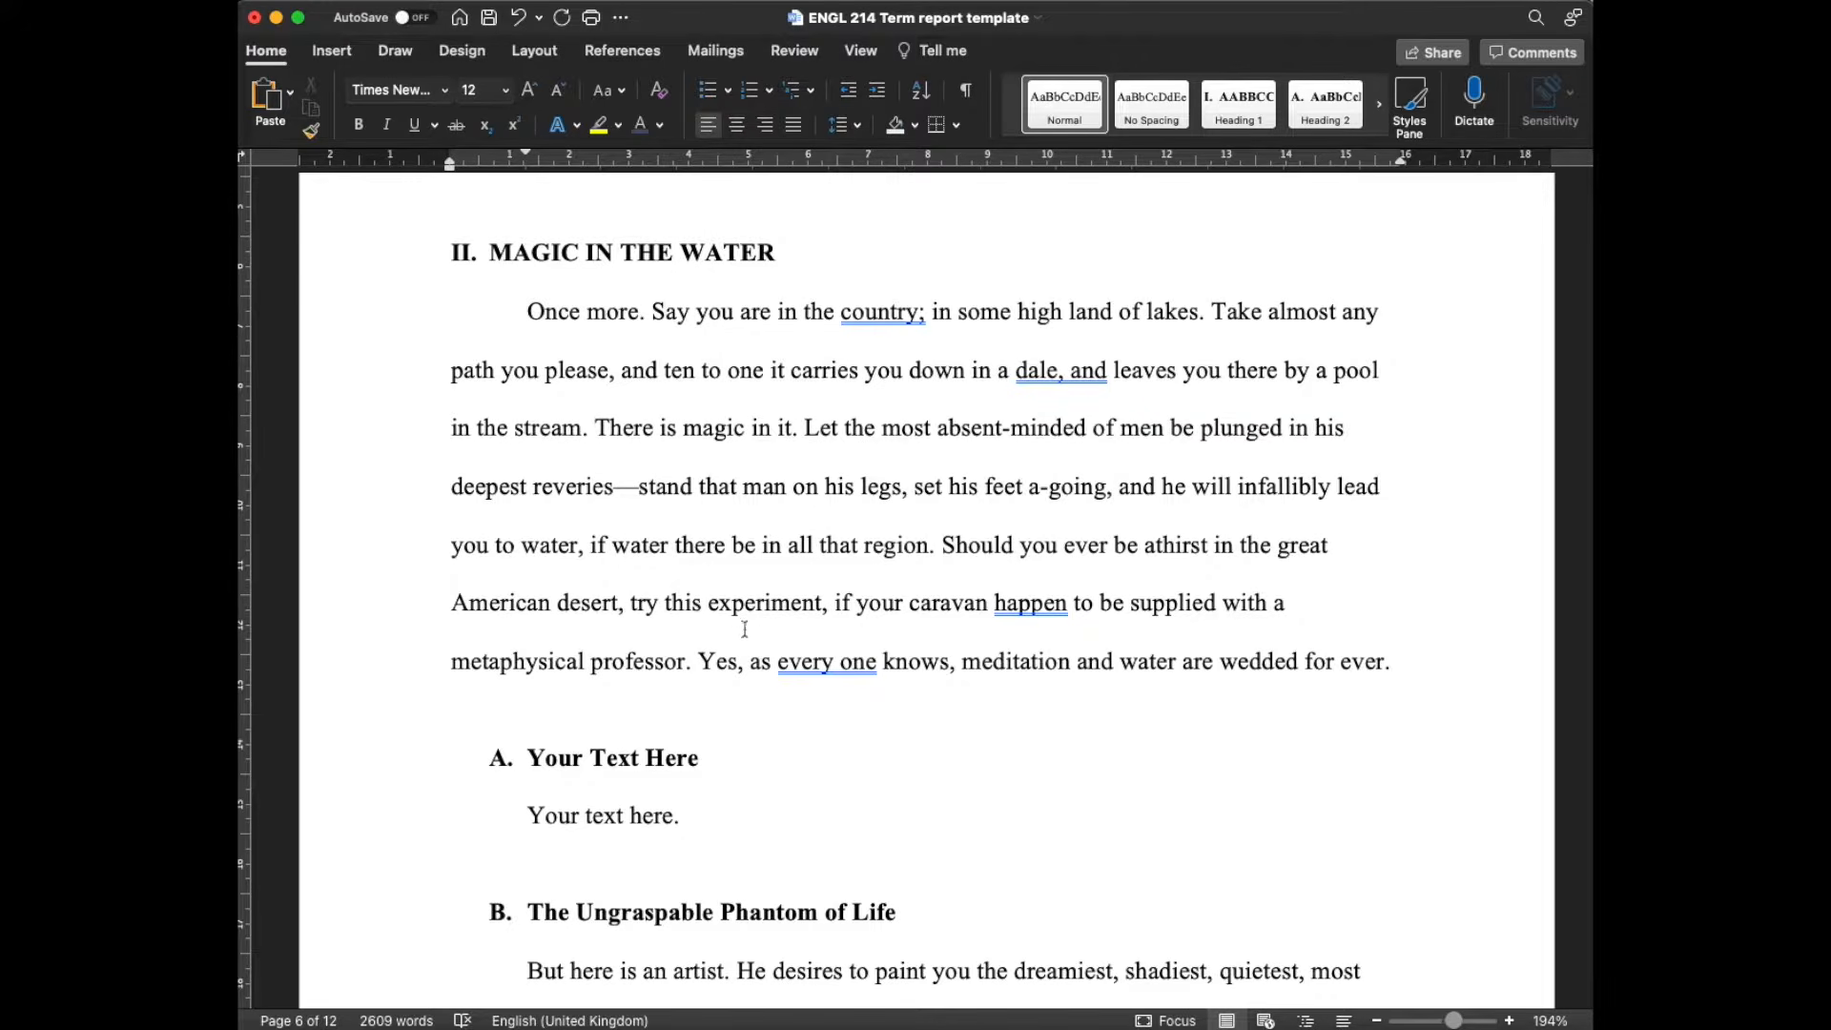
left_click_drag(734, 818, 518, 816)
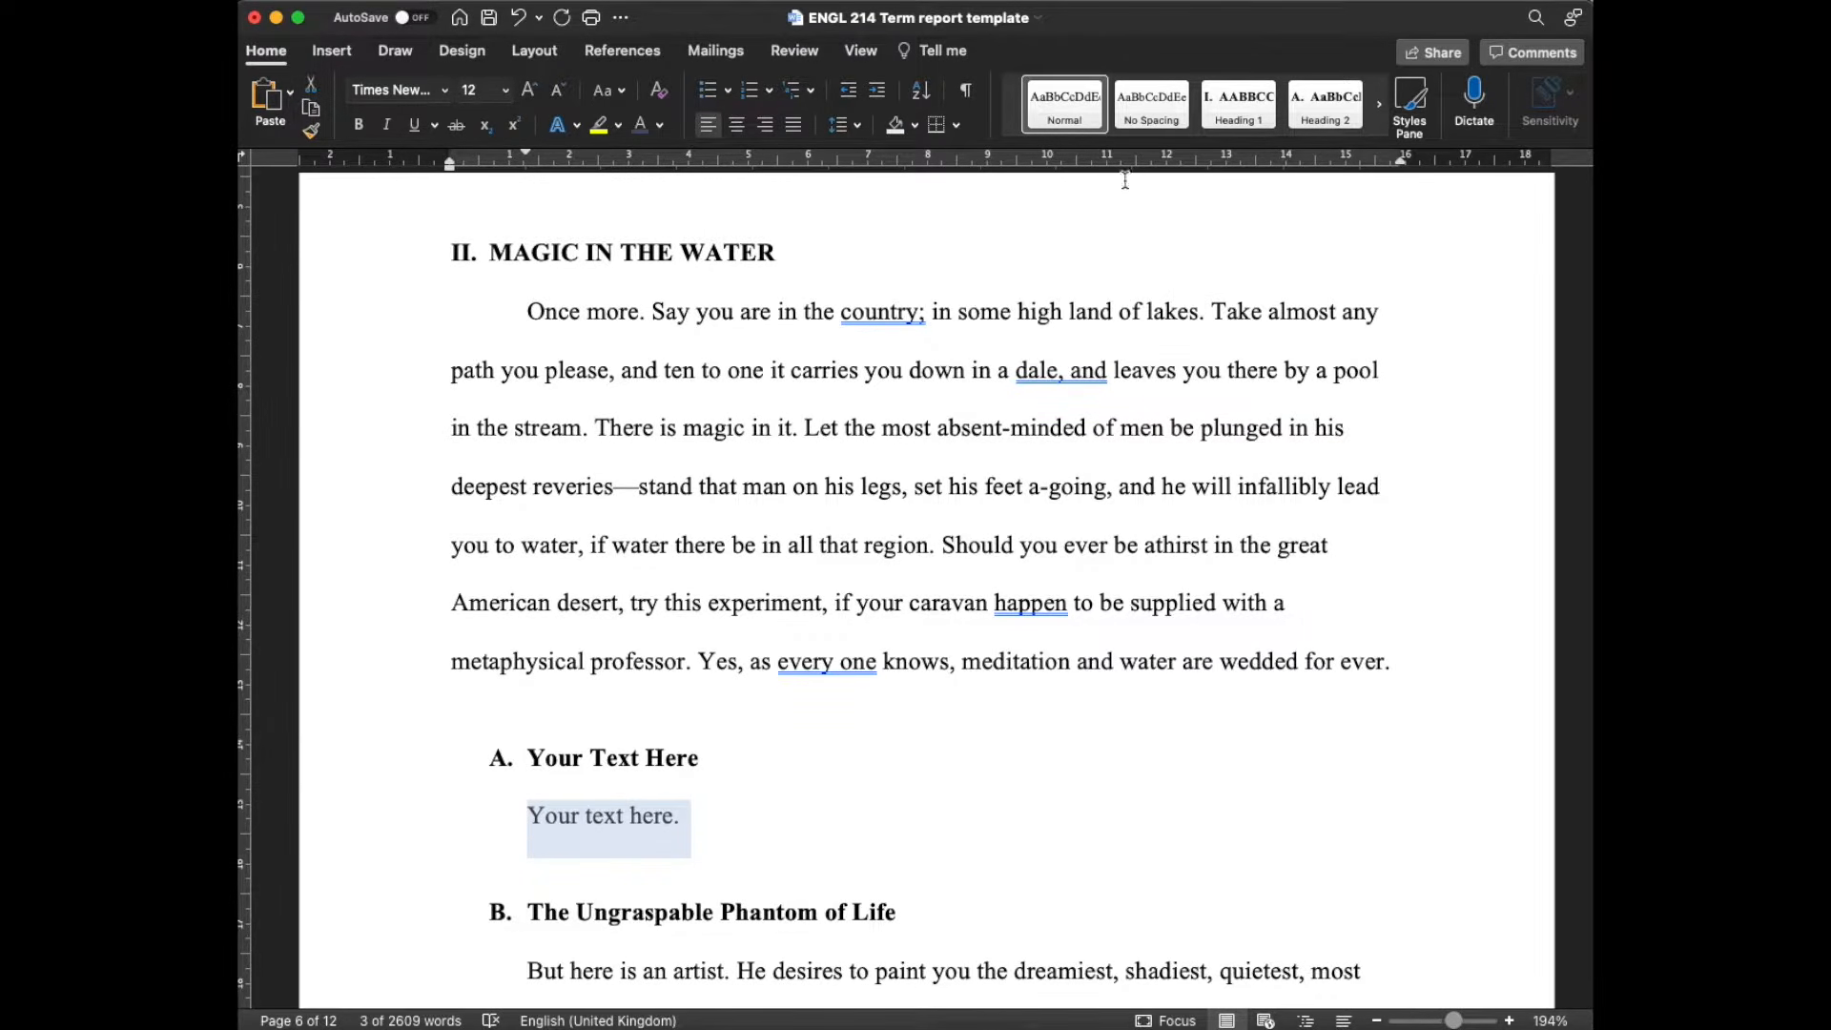
left_click(1068, 112)
left_click(952, 817)
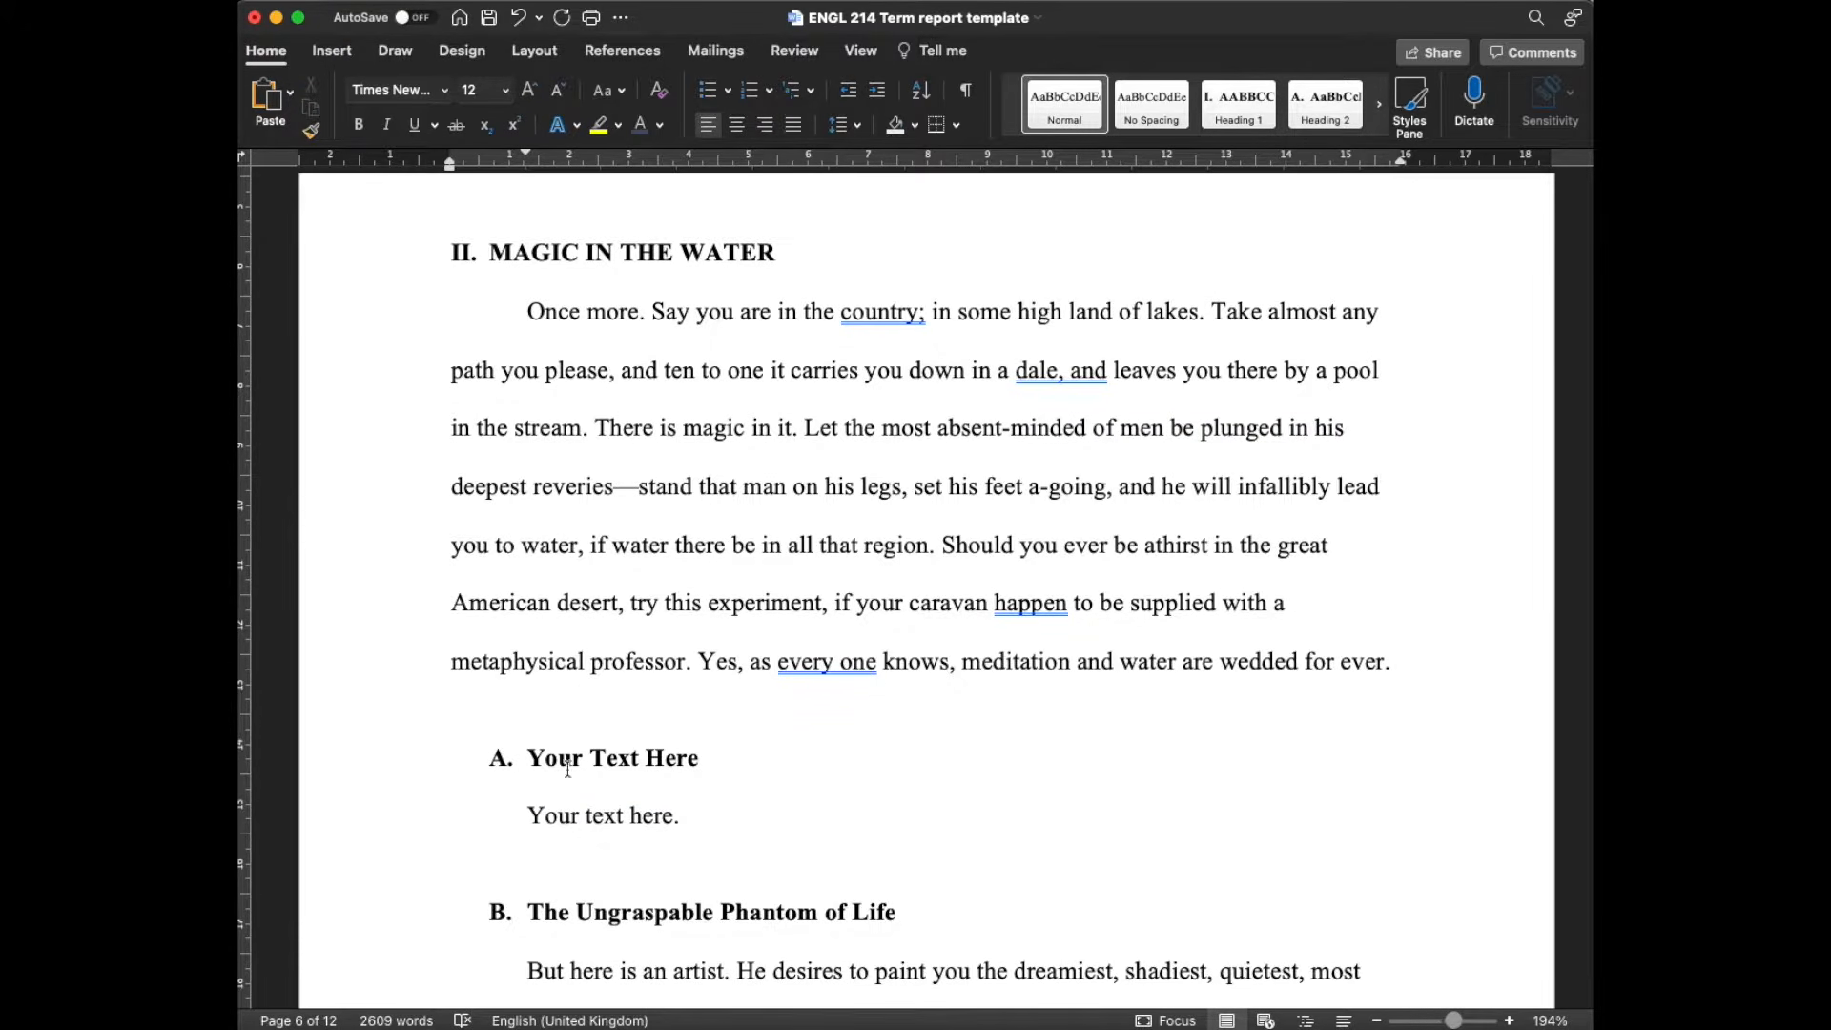
- Insert a new Heading 3 line after the paragraph ending "bake-houses the pyramids.", just before the A simple sailor heading
scroll(570, 783, "down", 1)
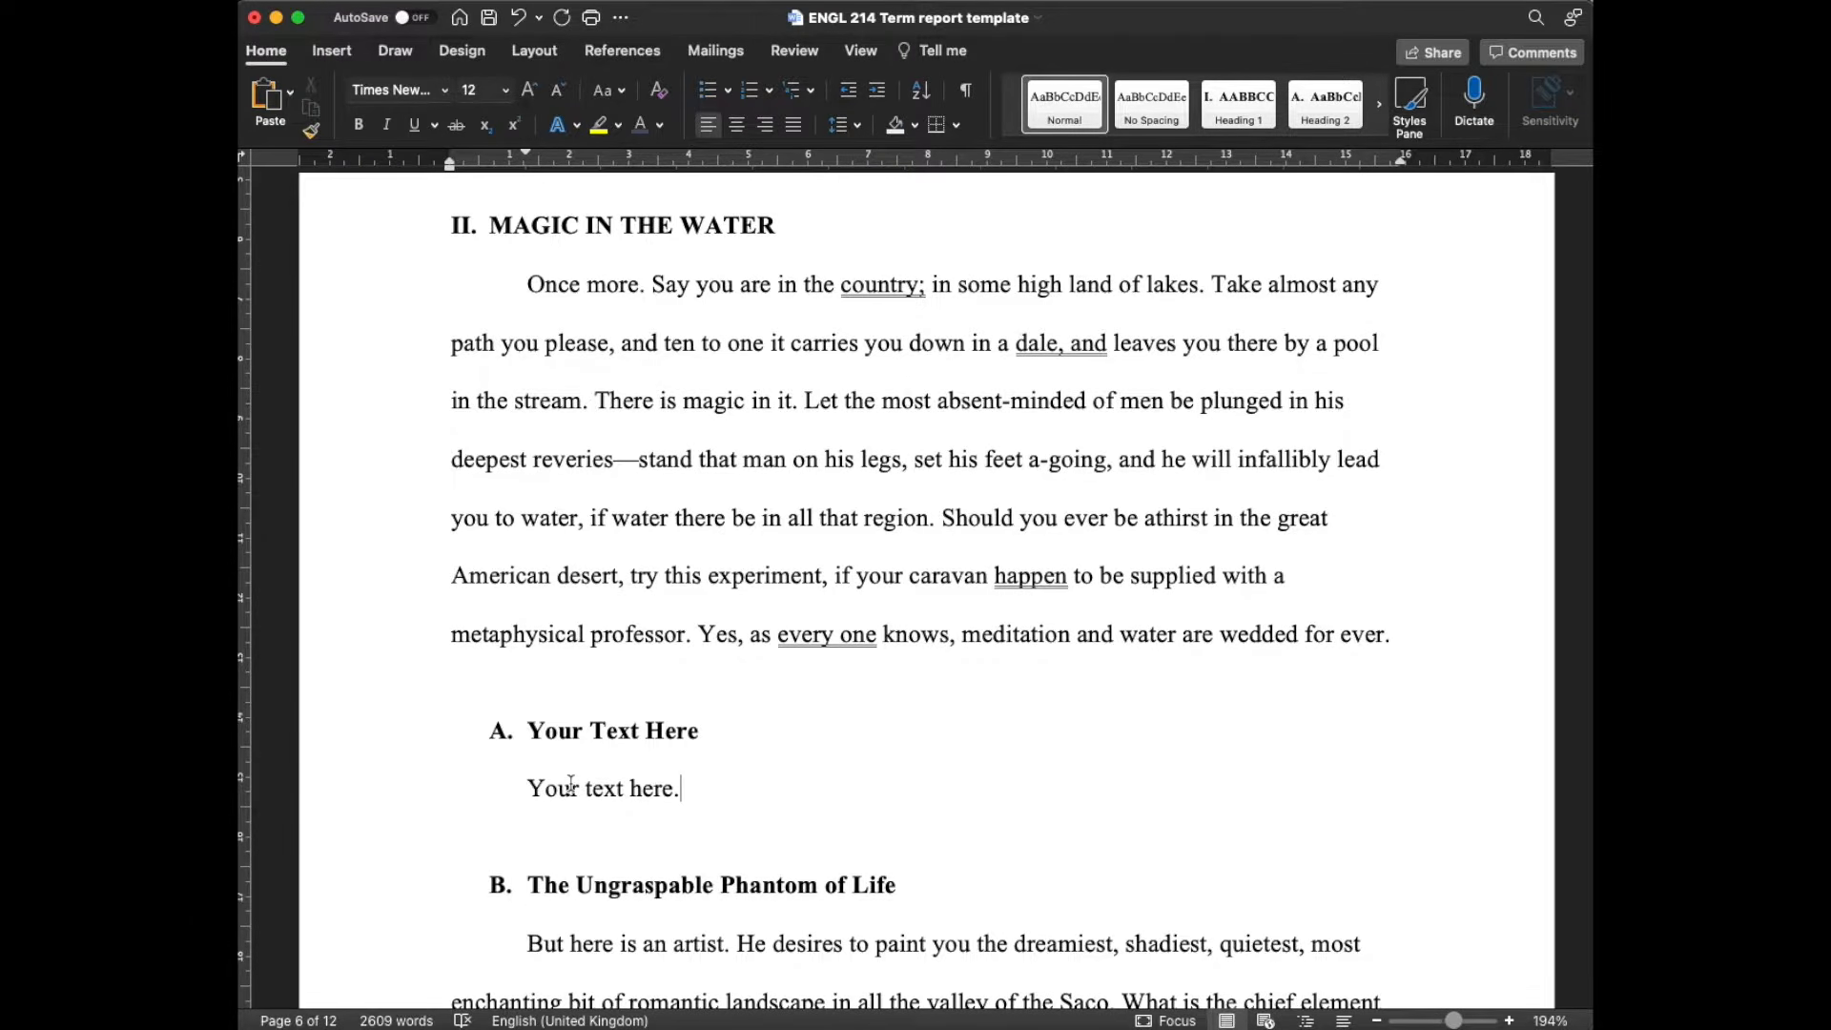
scroll(570, 783, "down", 2)
scroll(570, 783, "down", 4)
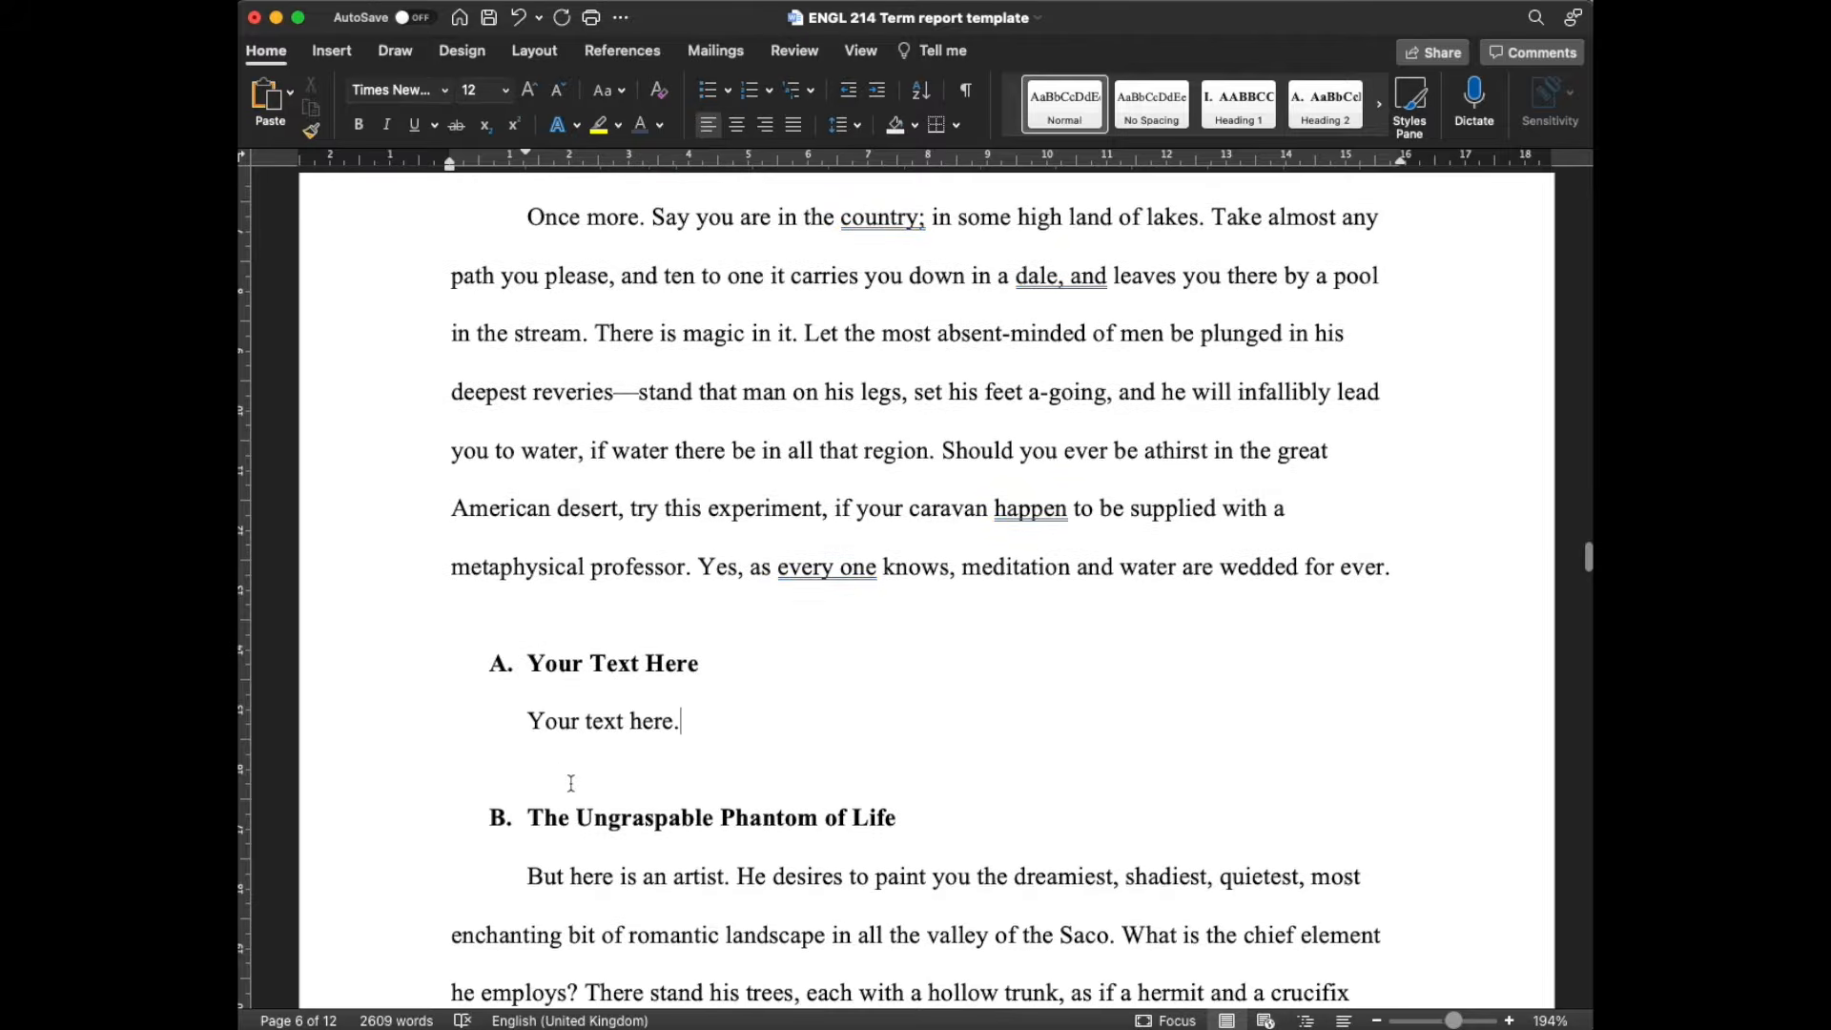
scroll(571, 782, "down", 15)
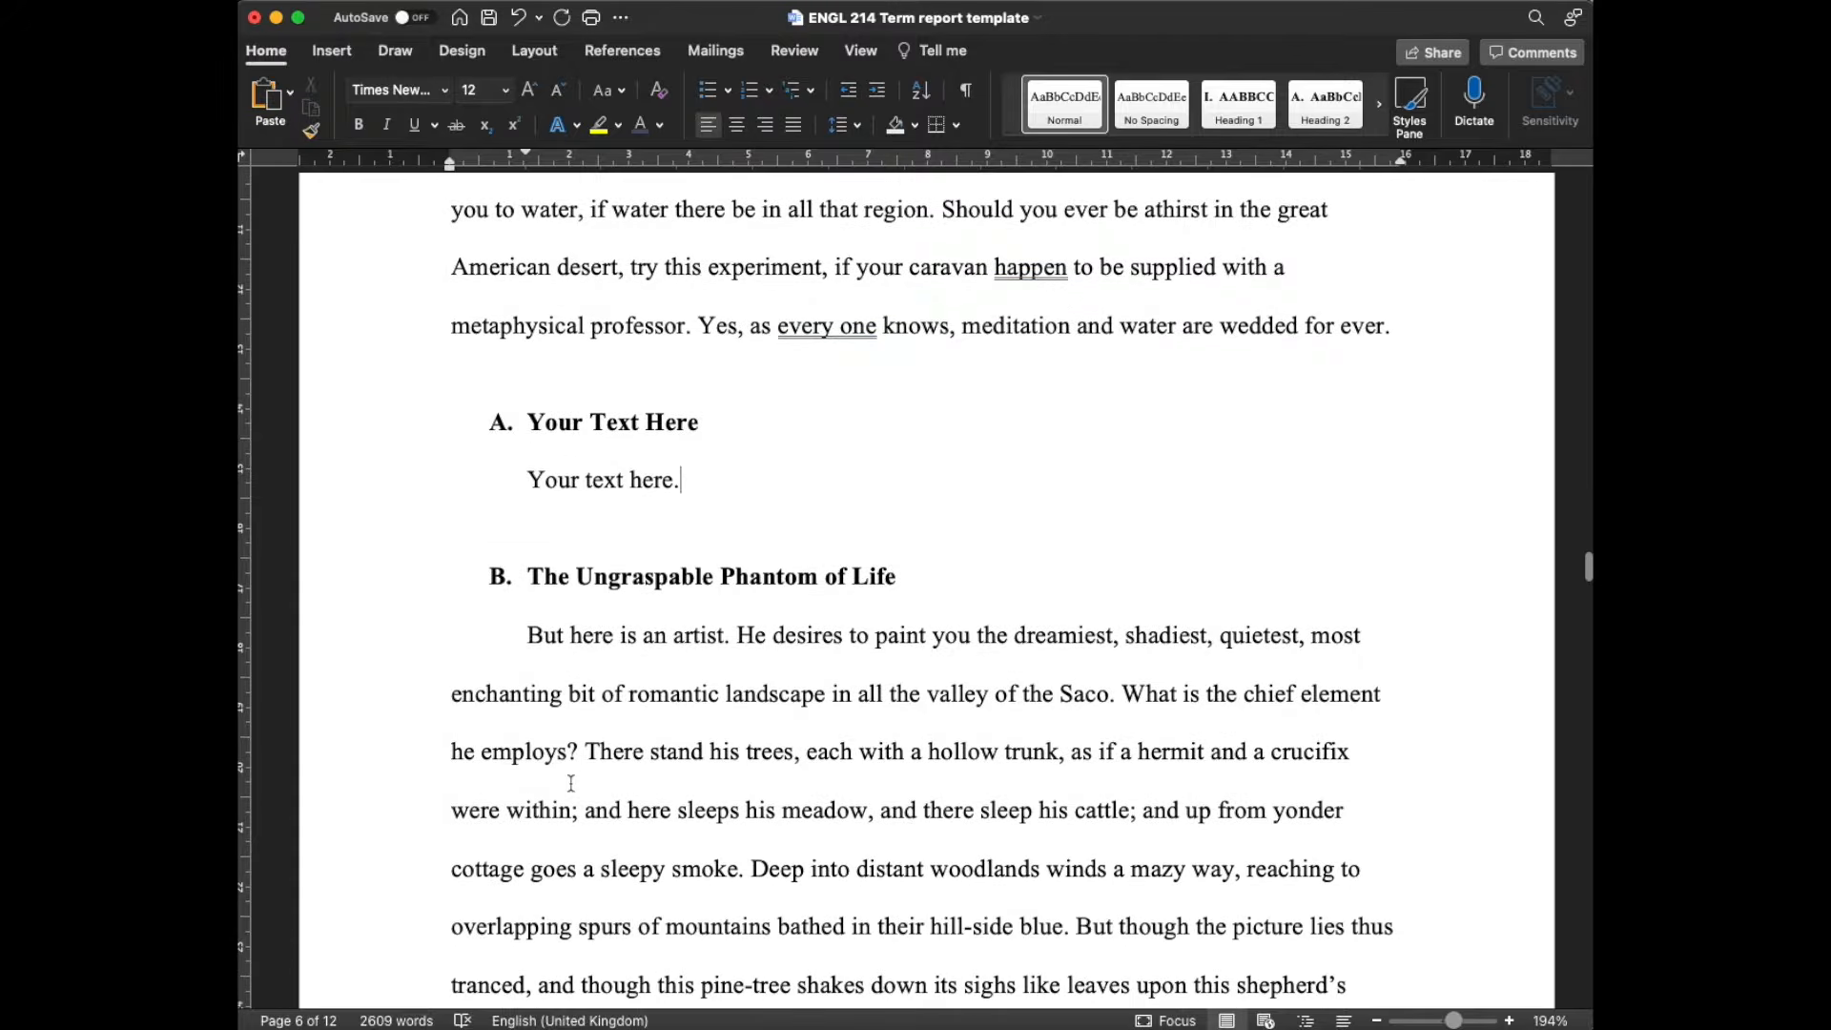
scroll(569, 781, "down", 20)
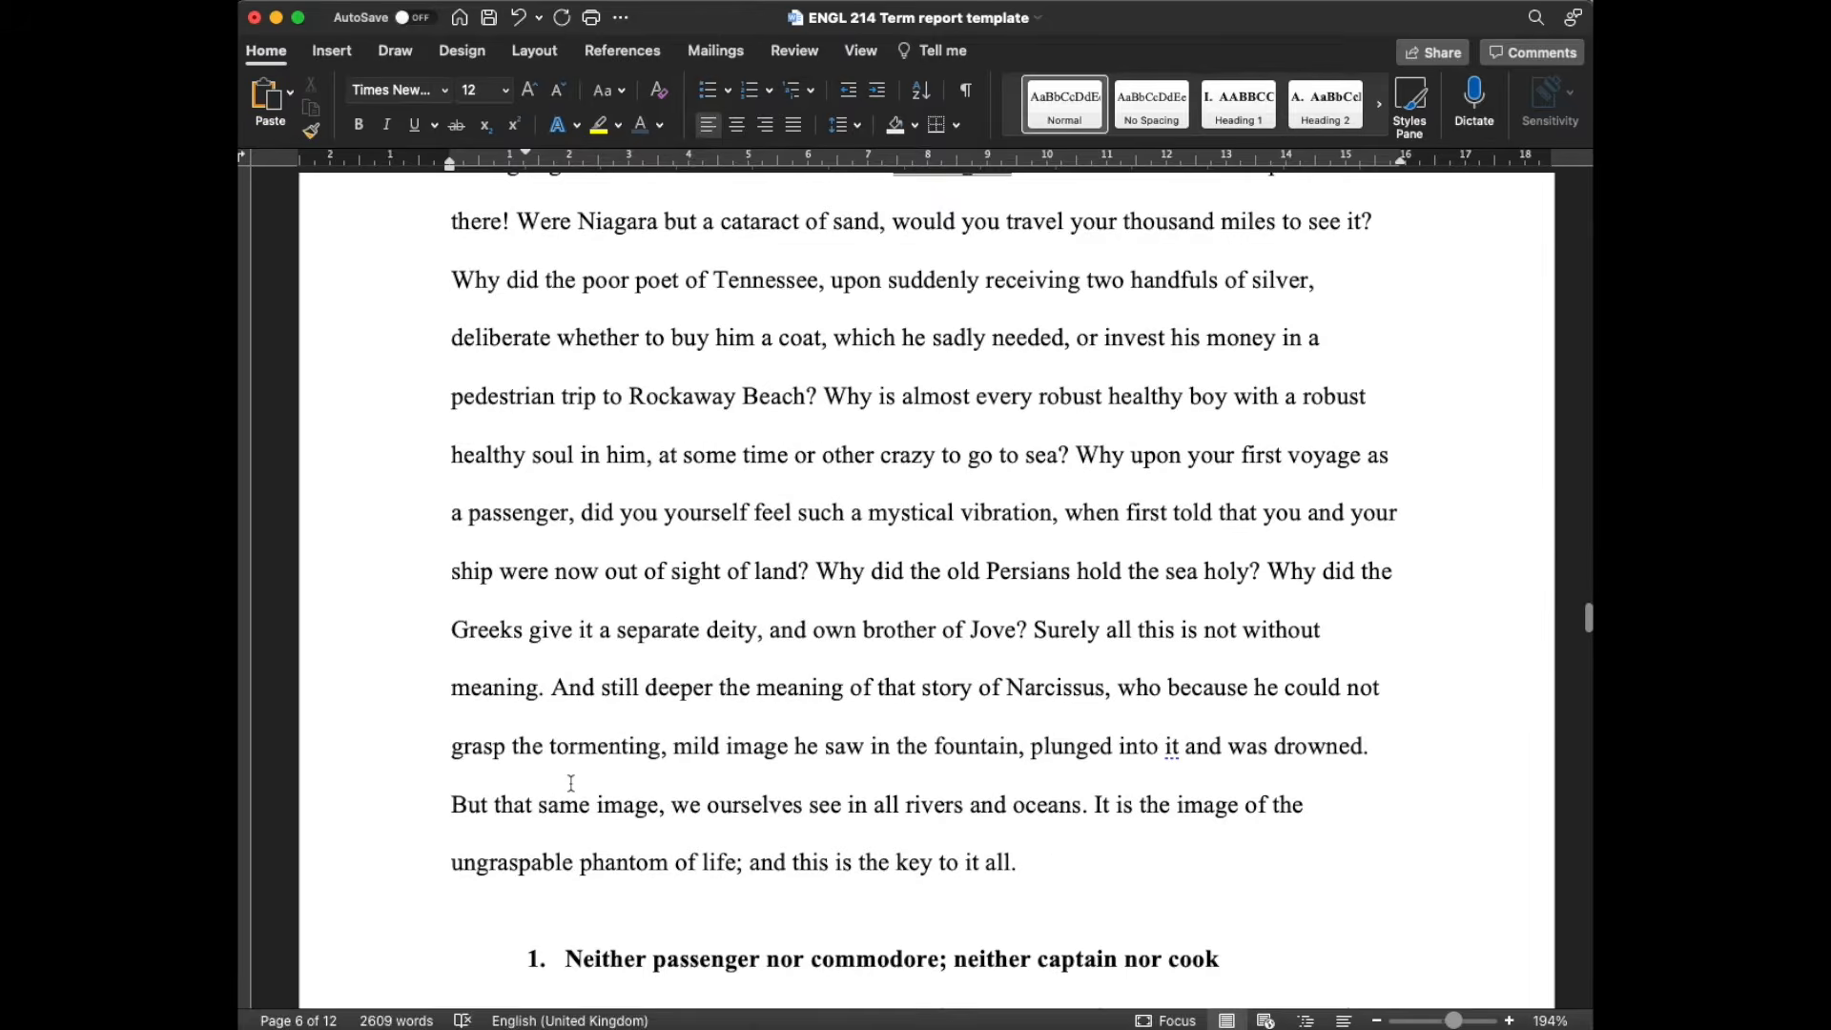
scroll(570, 783, "down", 7)
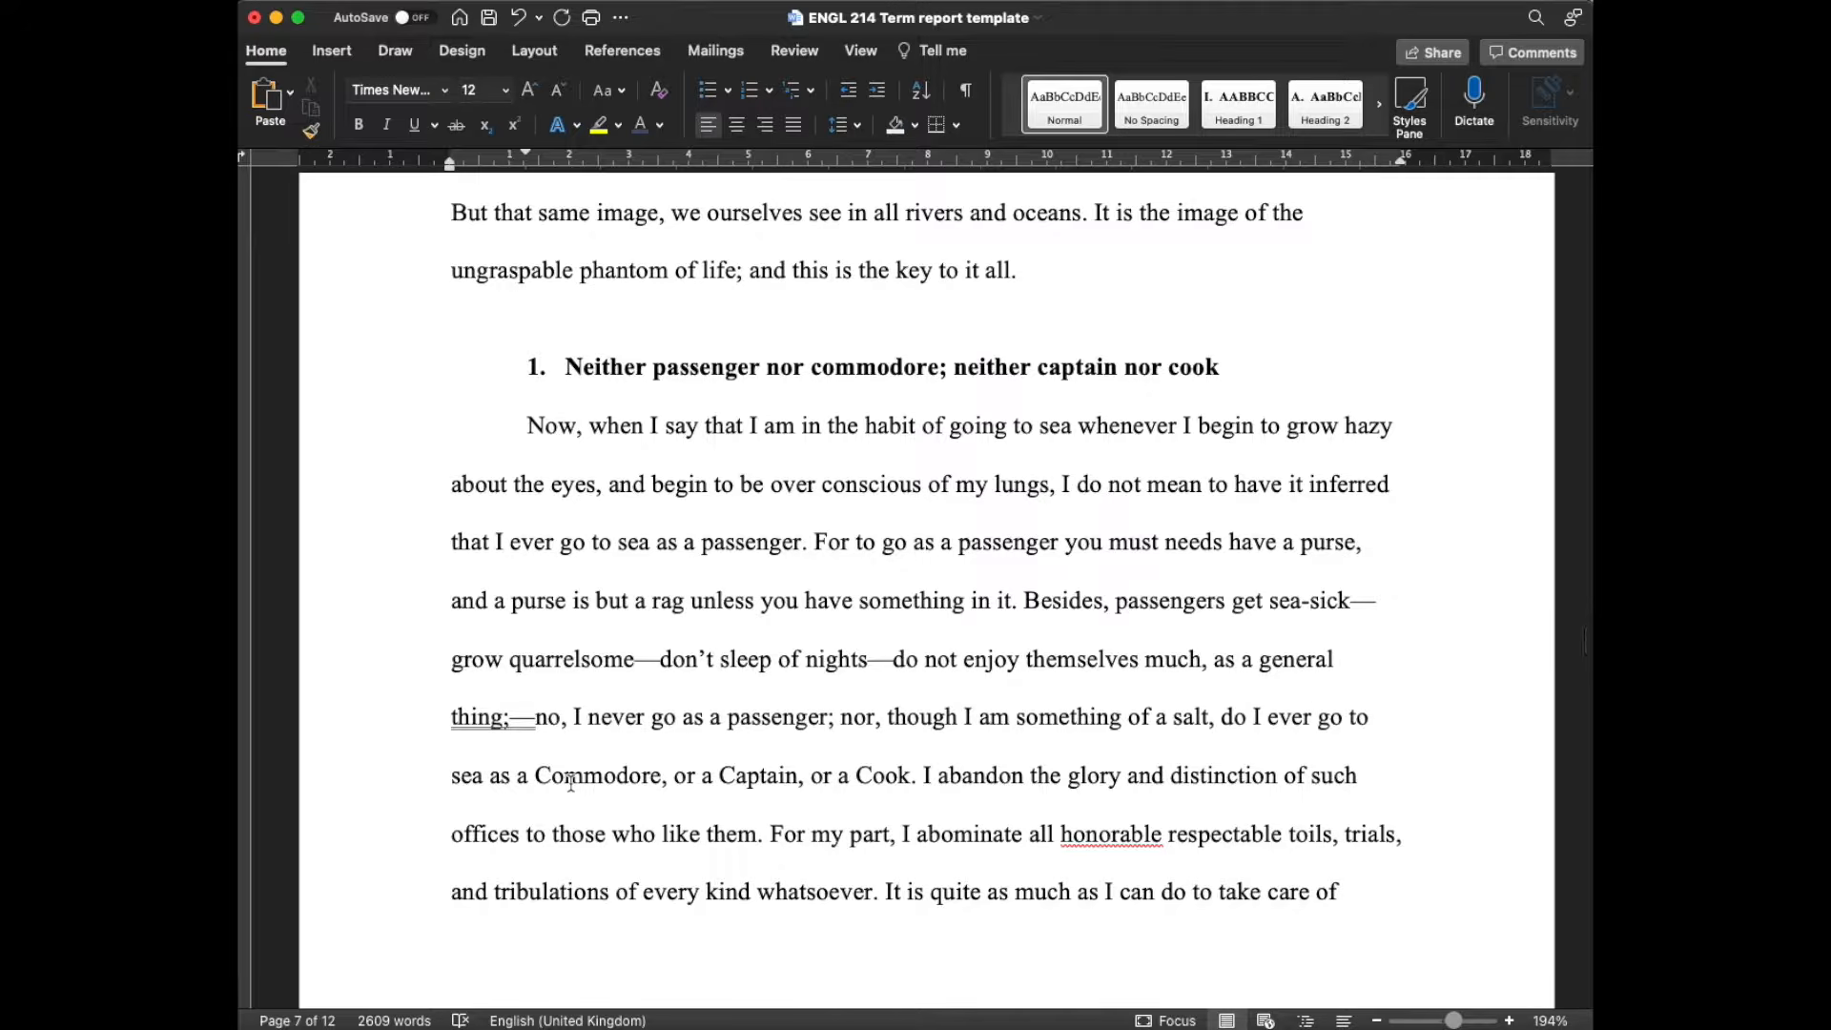
scroll(692, 788, "down", 10)
scroll(692, 780, "down", 8)
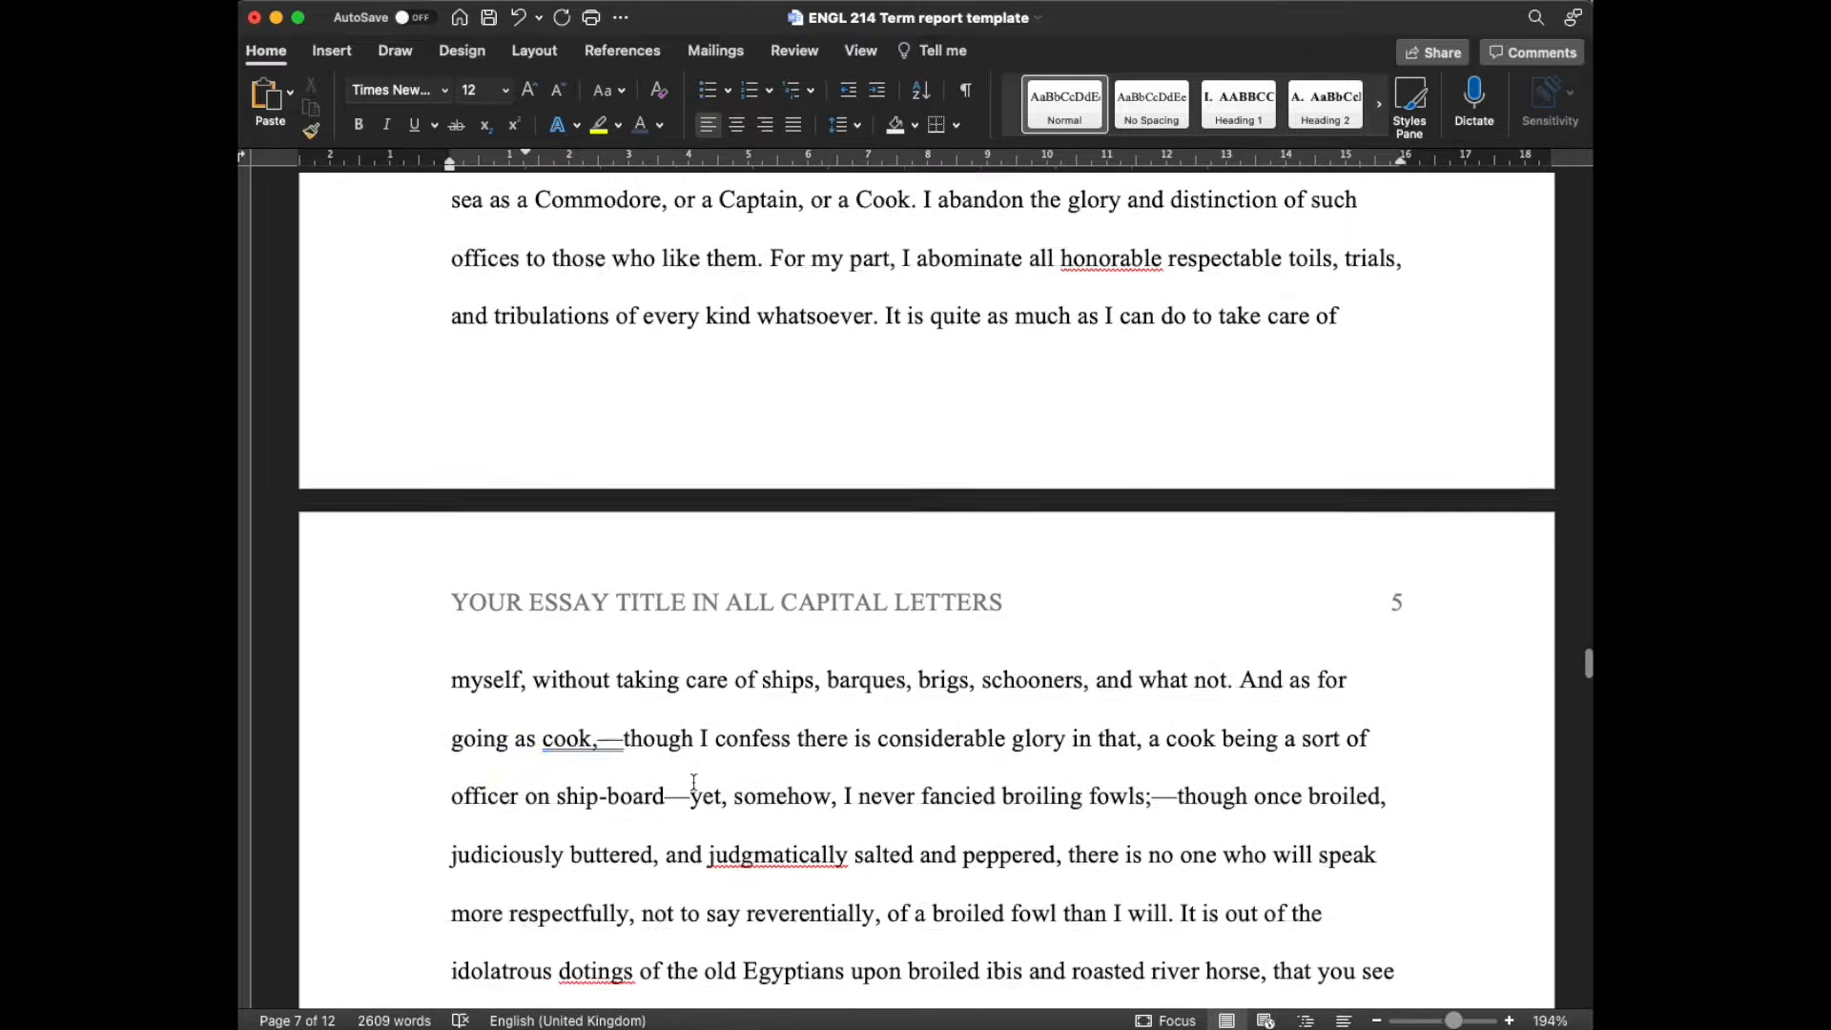
scroll(693, 780, "down", 3)
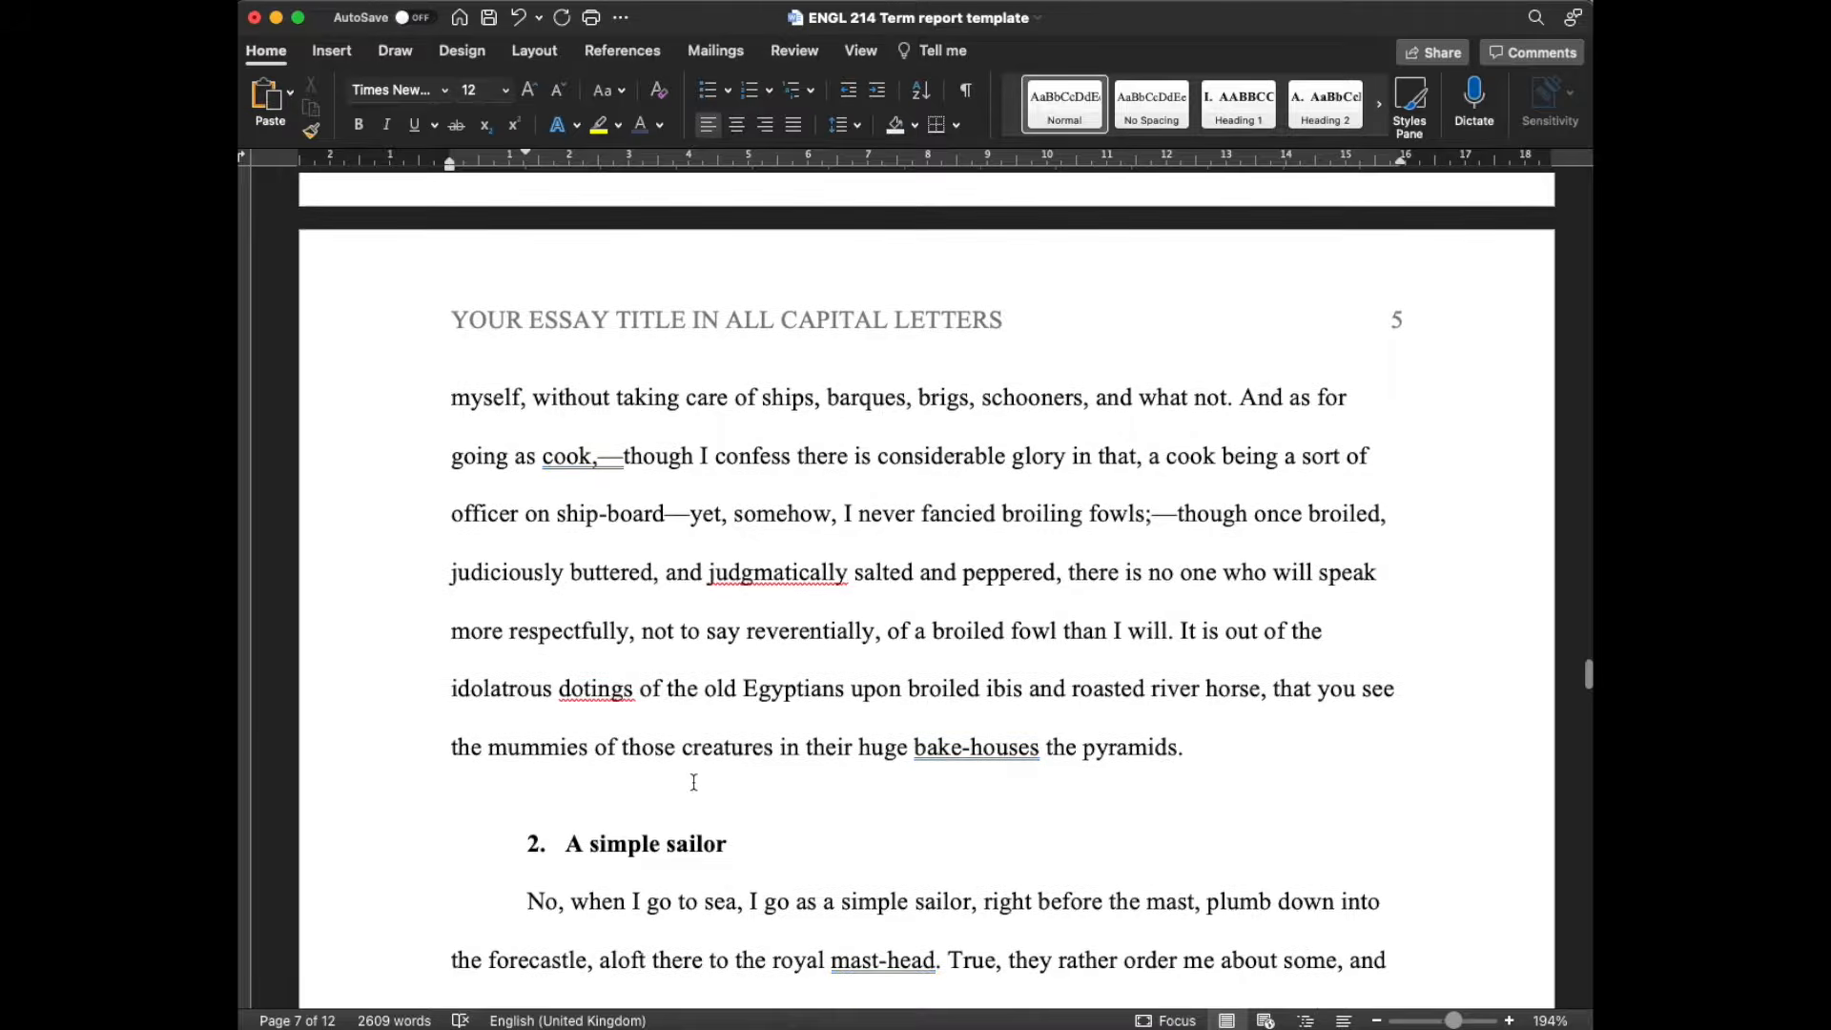
left_click(1237, 635)
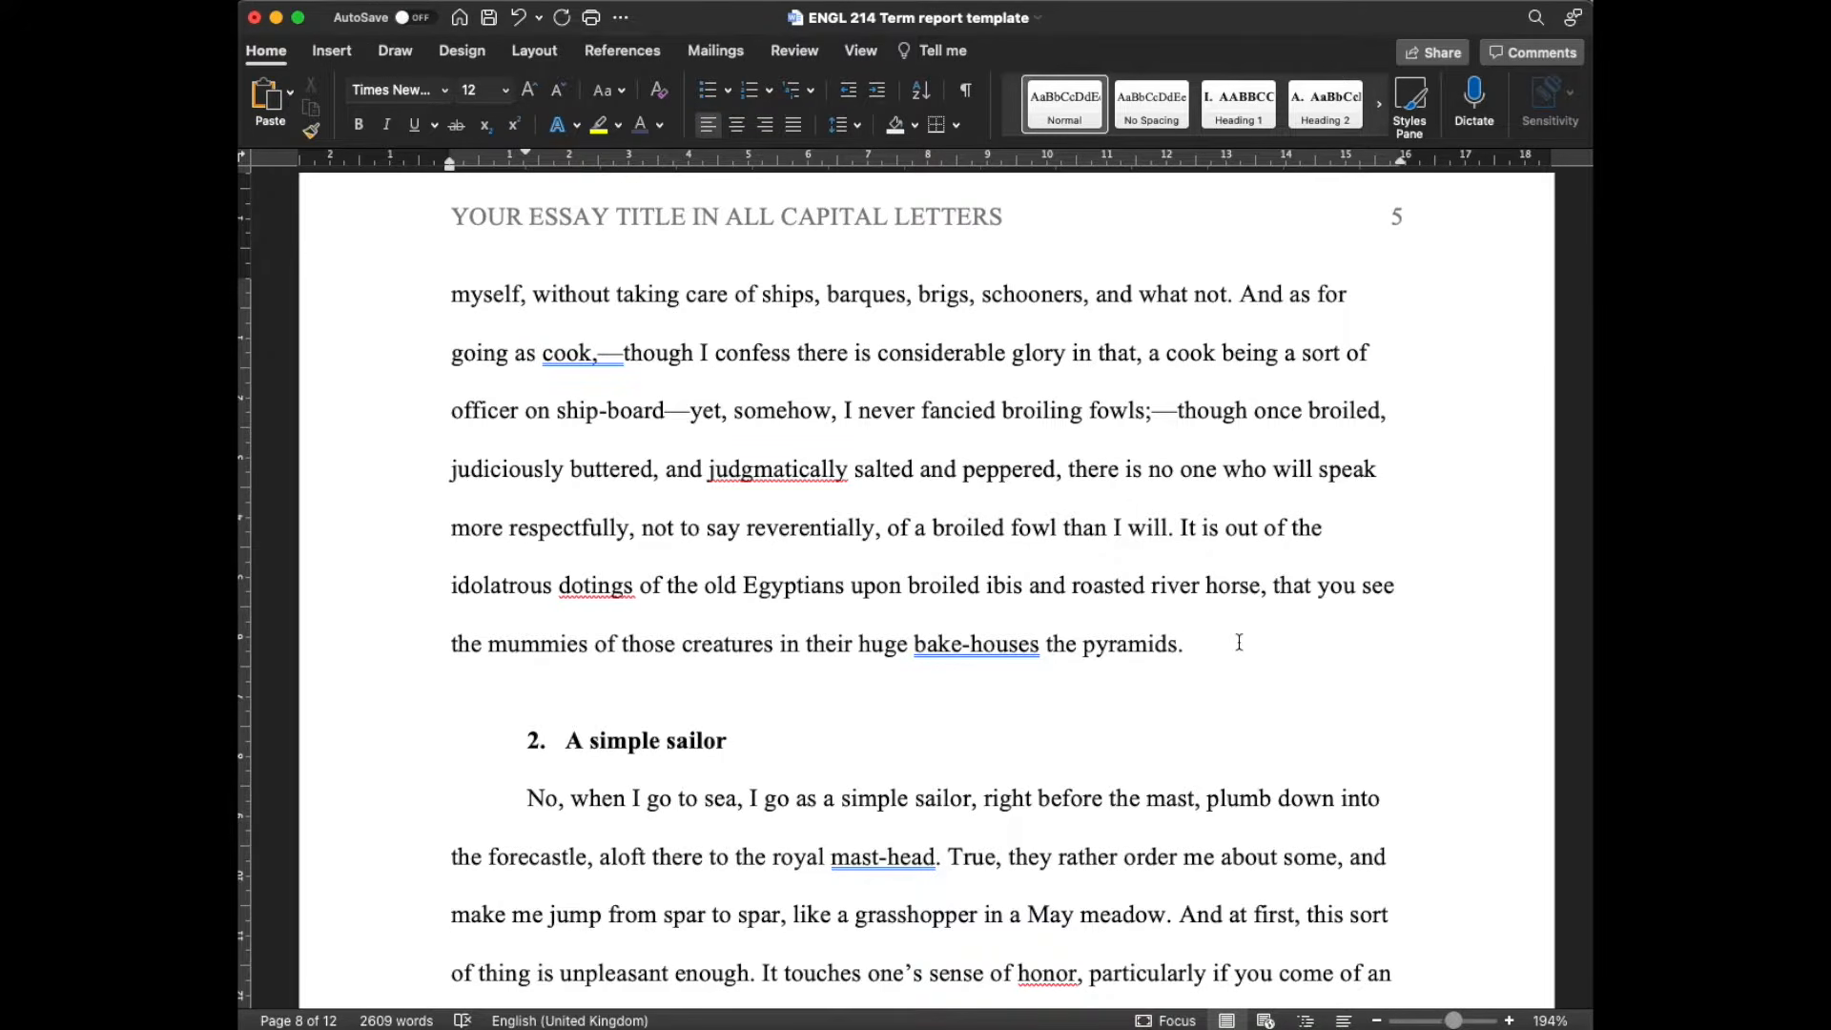
key("Return")
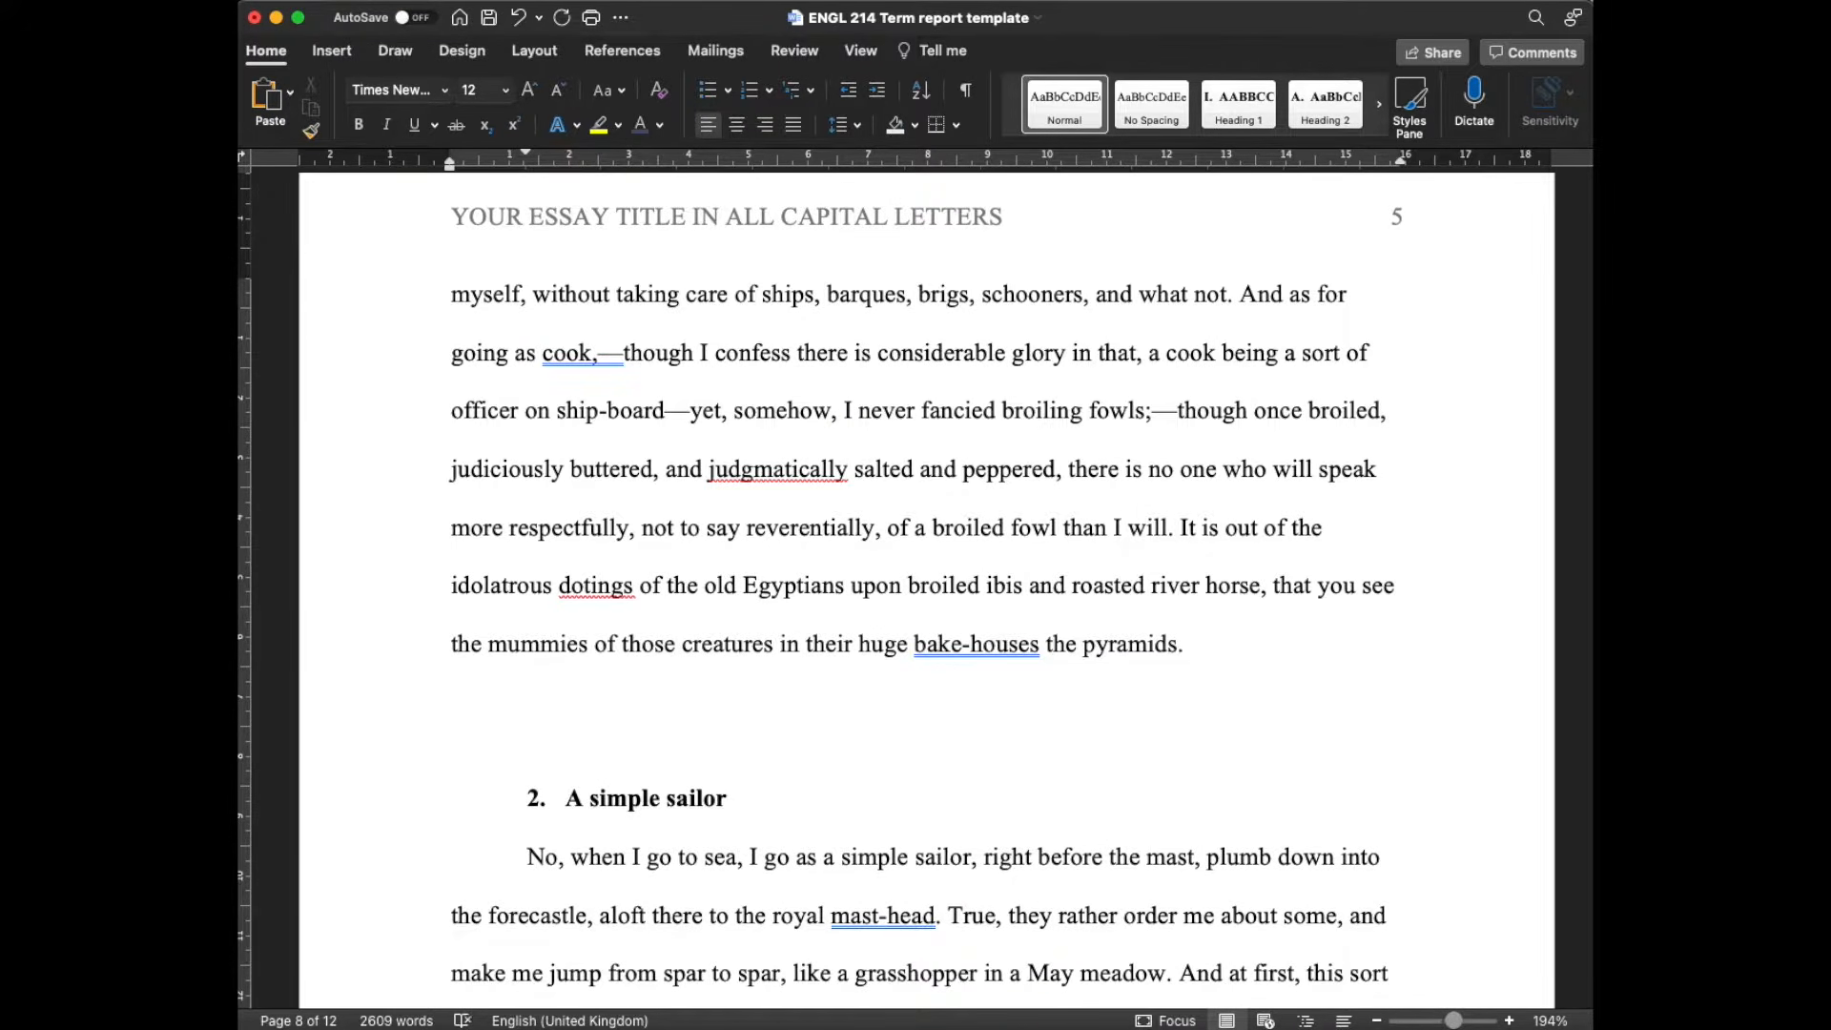
left_click(1198, 143)
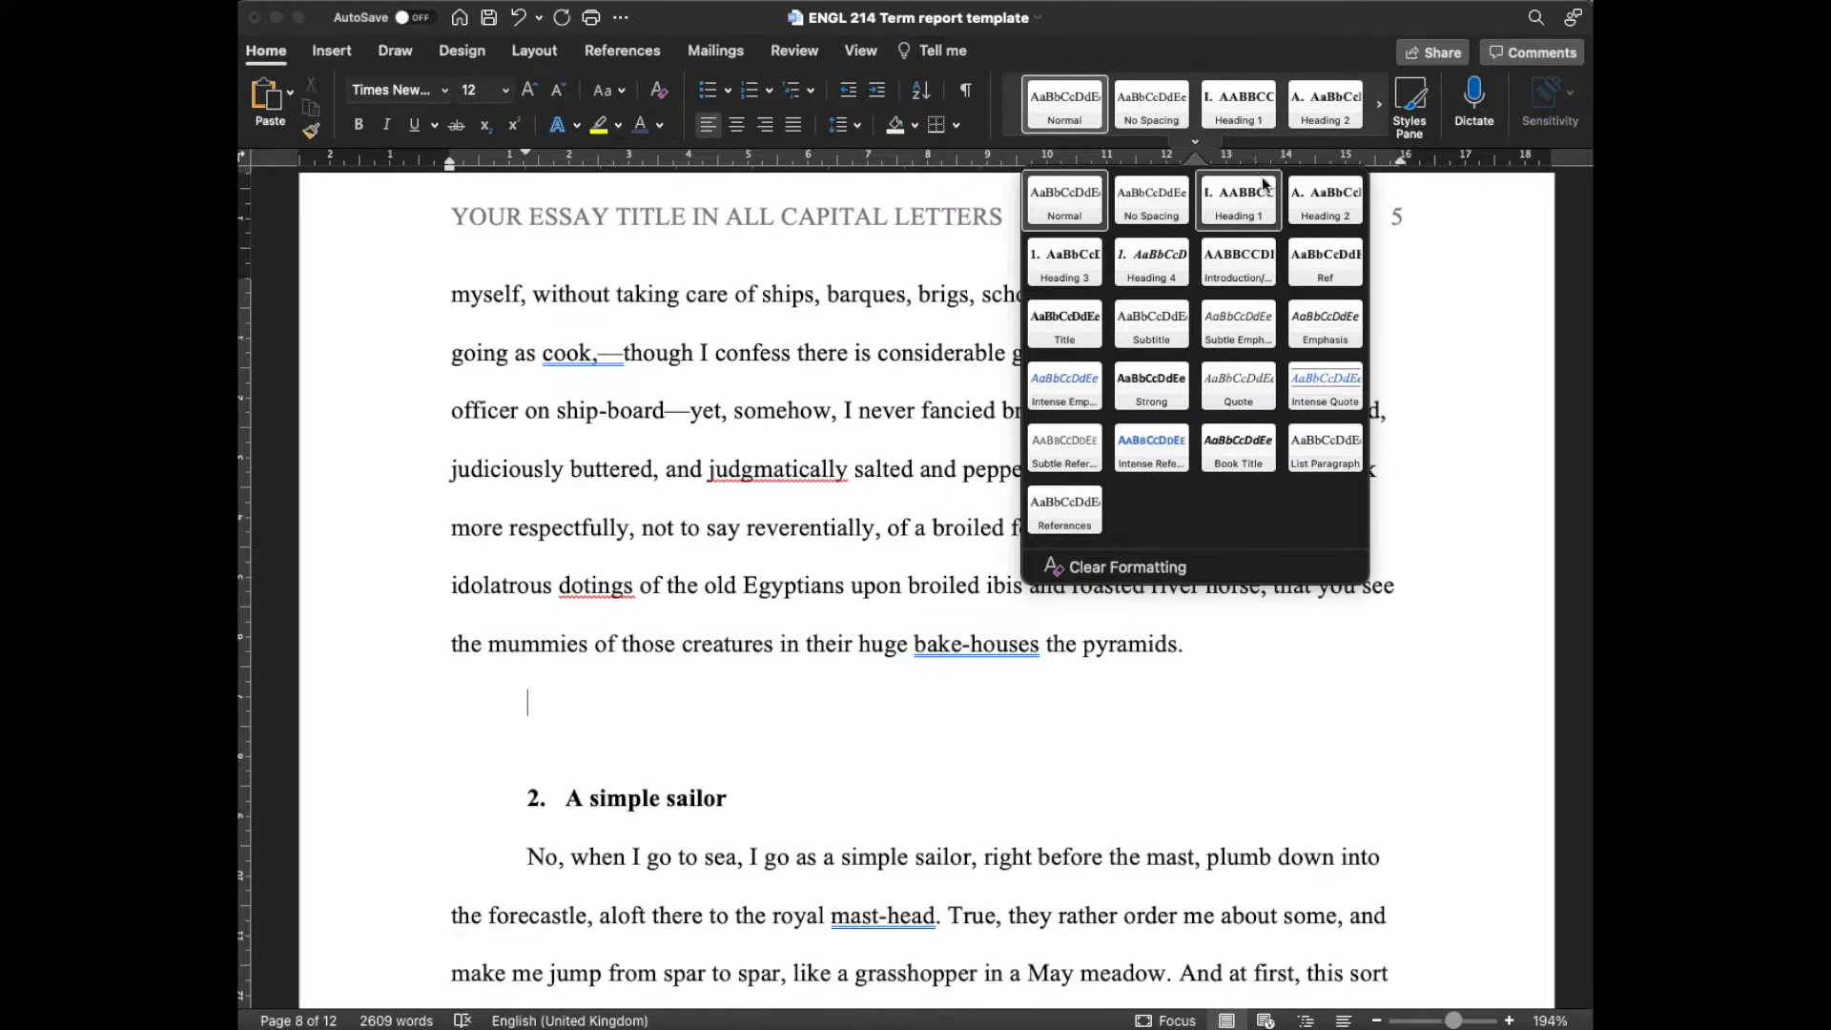
left_click(1068, 274)
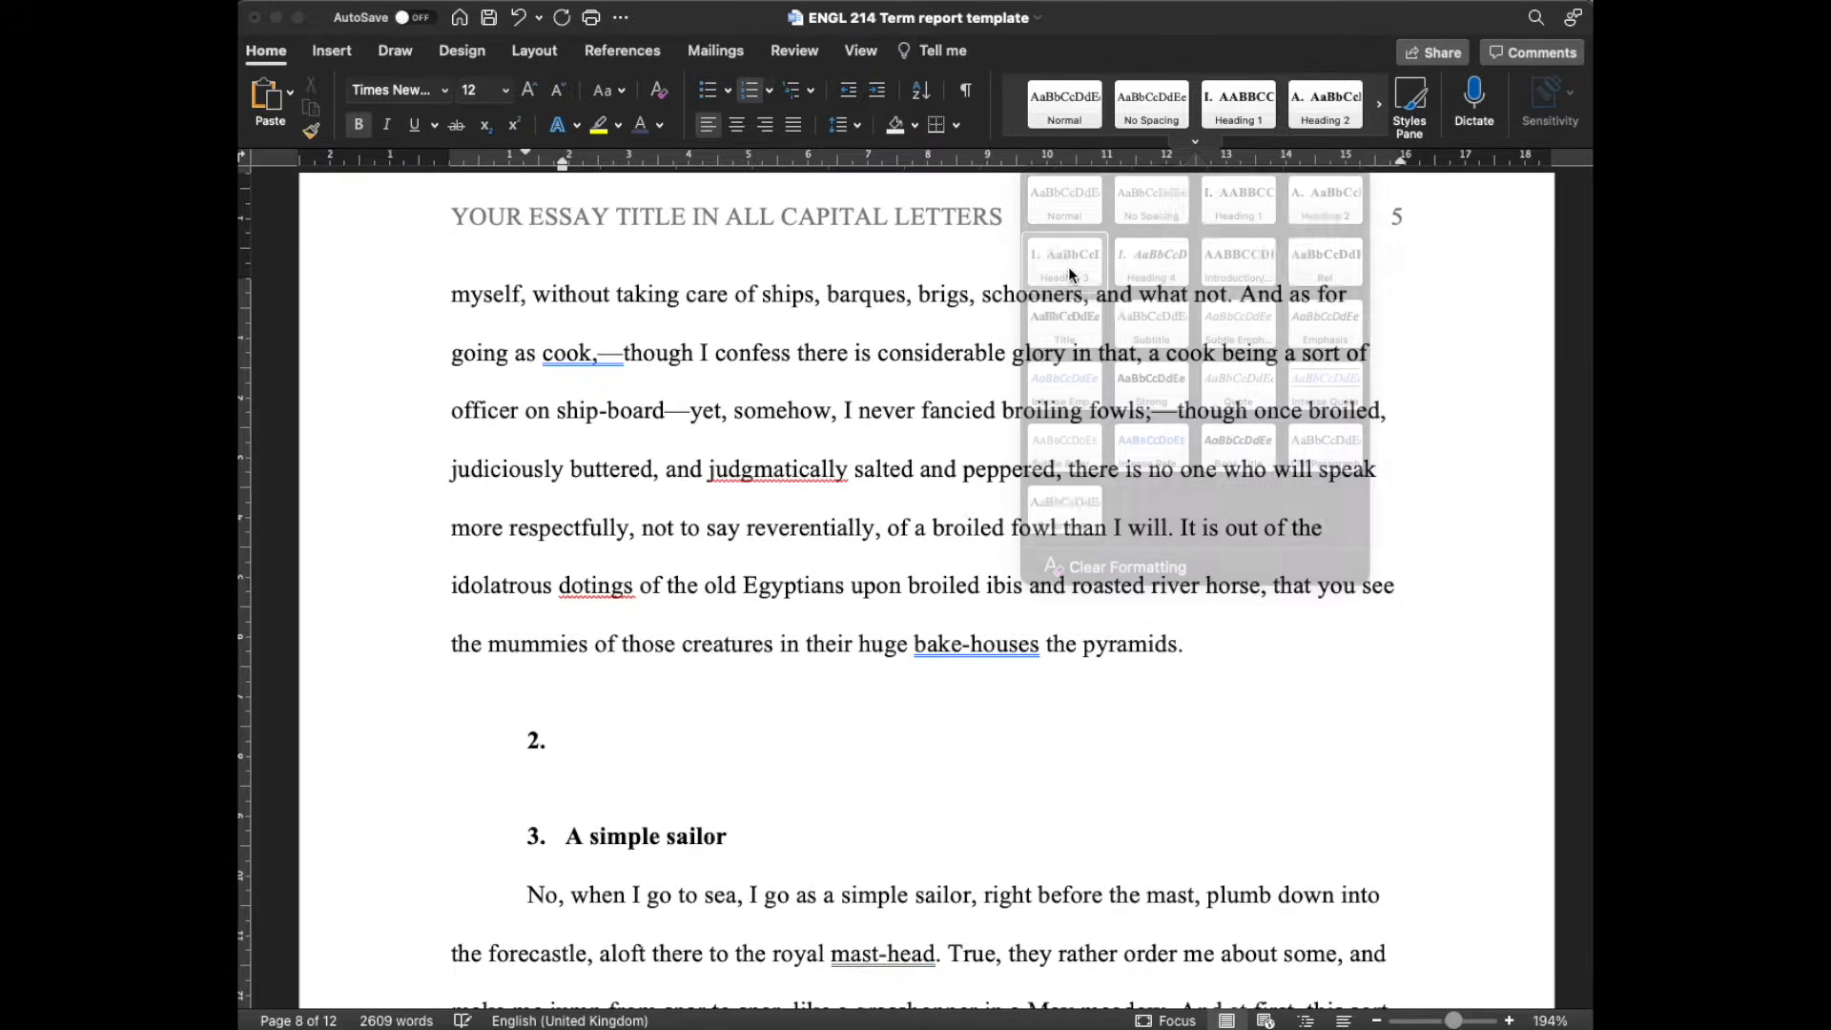
- Enter "Your text here" in sentence case as the new heading and add the Normal body paragraph "Your text here." beneath it
double_click(1018, 636)
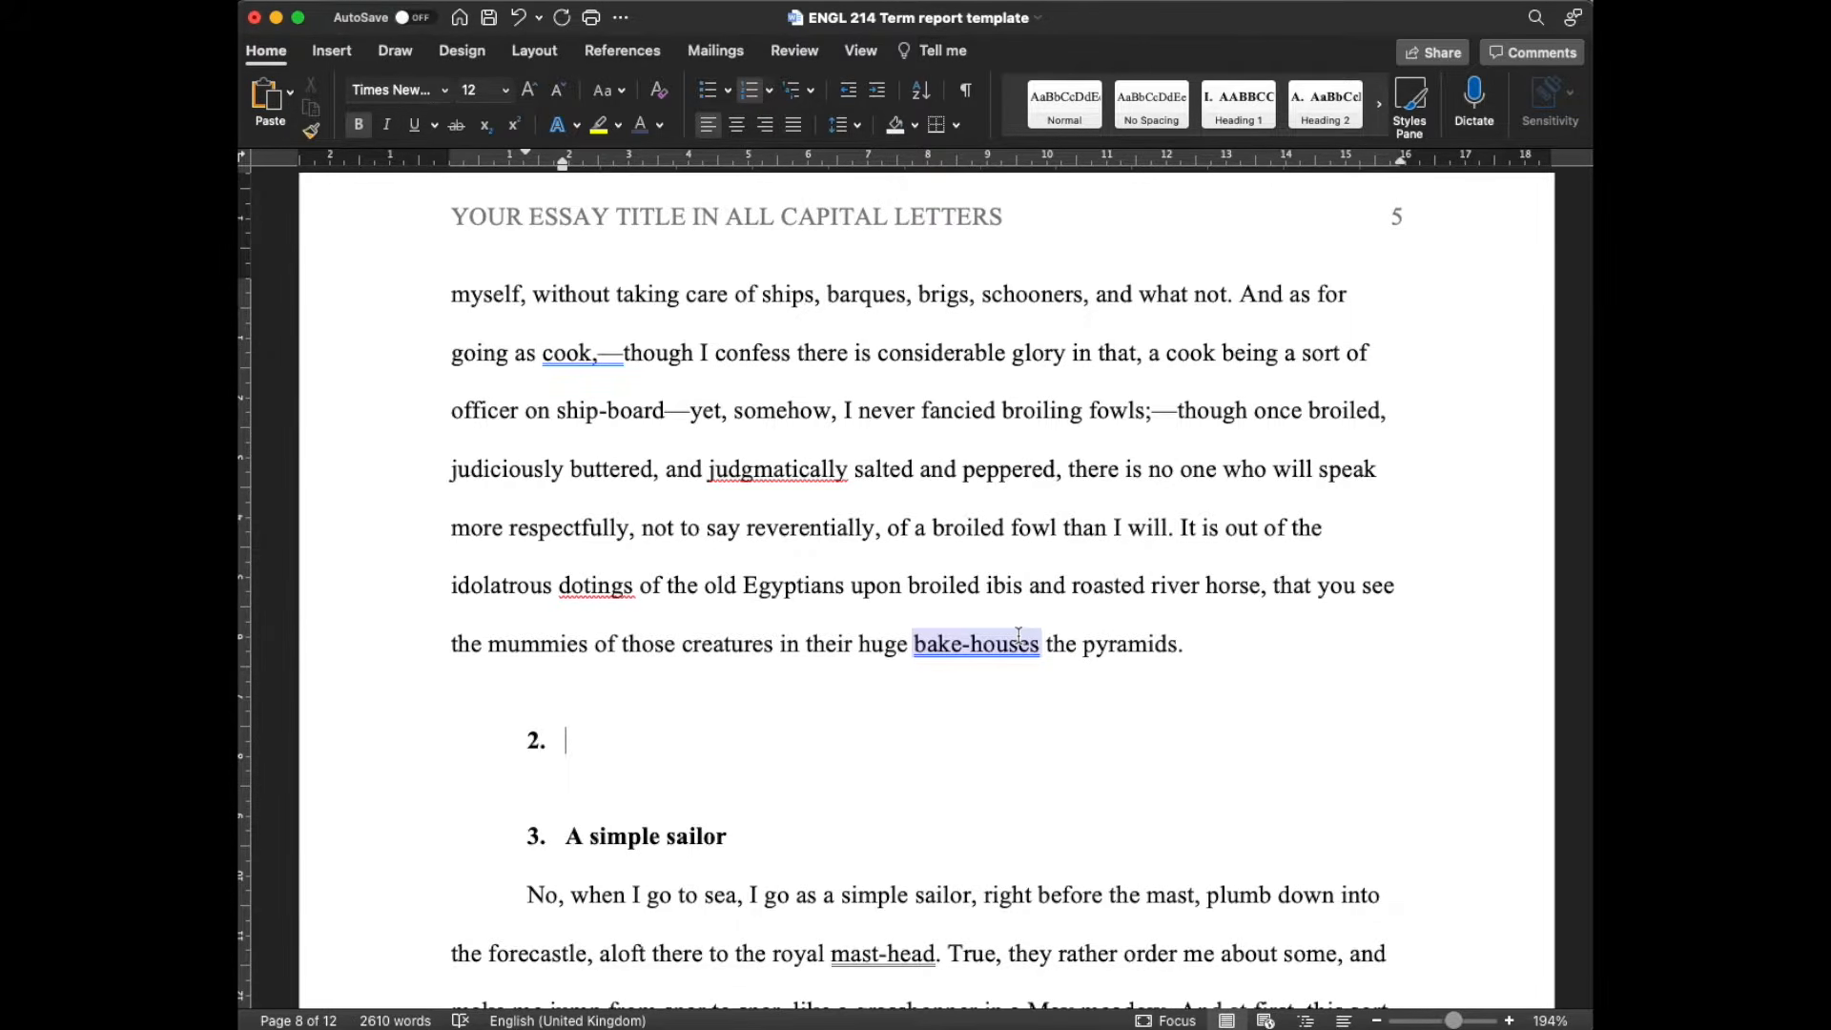
type("Your")
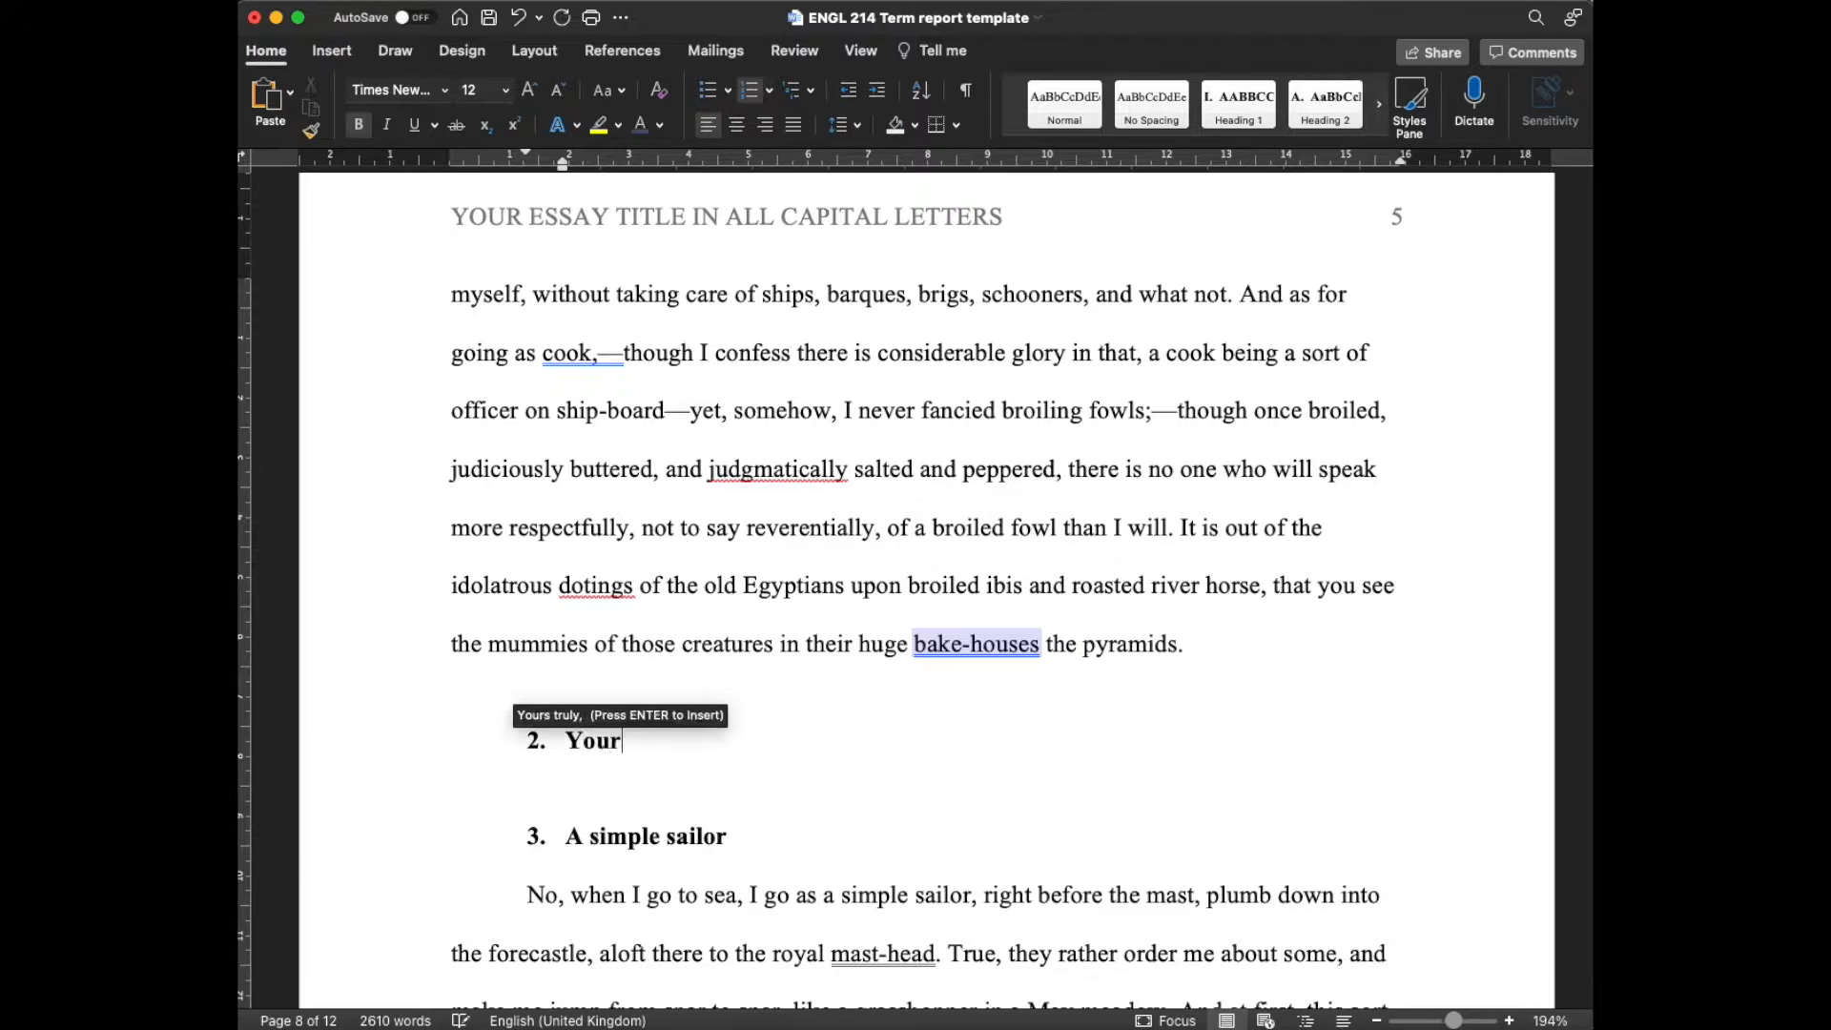
type(" Text Here")
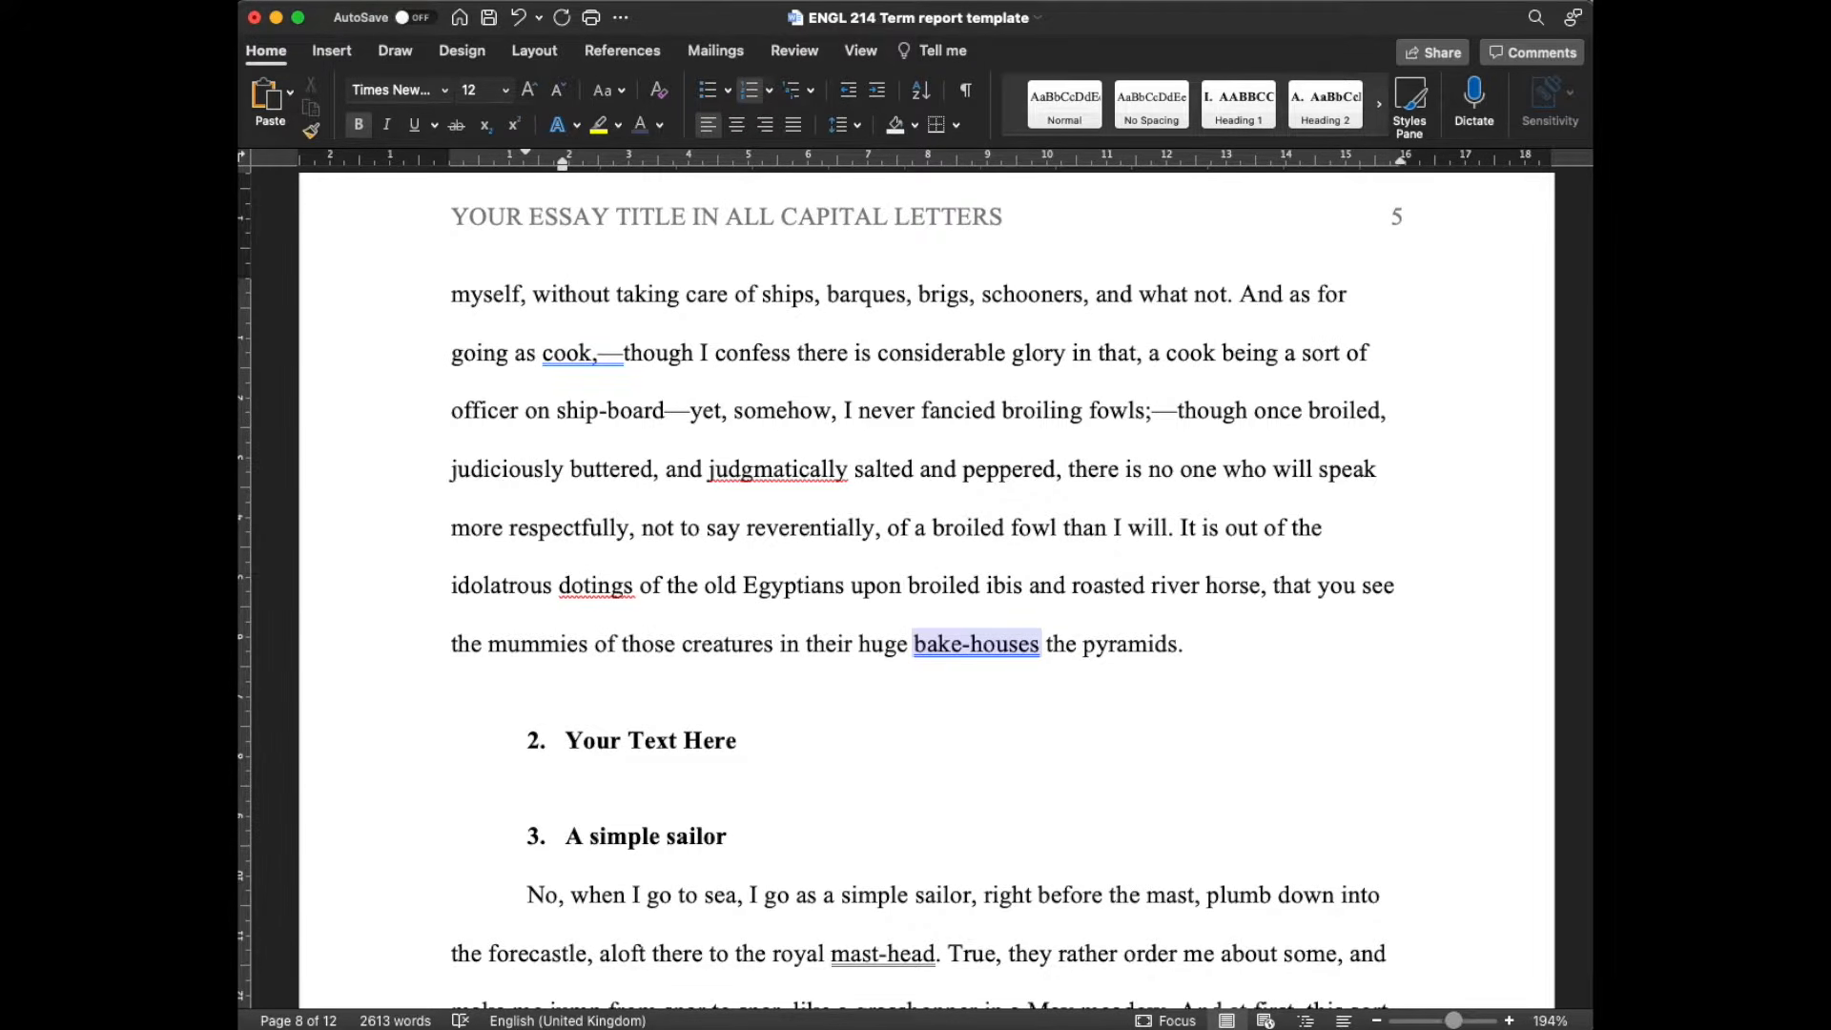
key("BackSpace")
key("BackSpace")
key("BackSpace")
key("BackSpace")
key("BackSpace")
key("BackSpace")
key("BackSpace")
key("BackSpace")
key("BackSpace")
type("text here")
key("Return")
type("Your text here.")
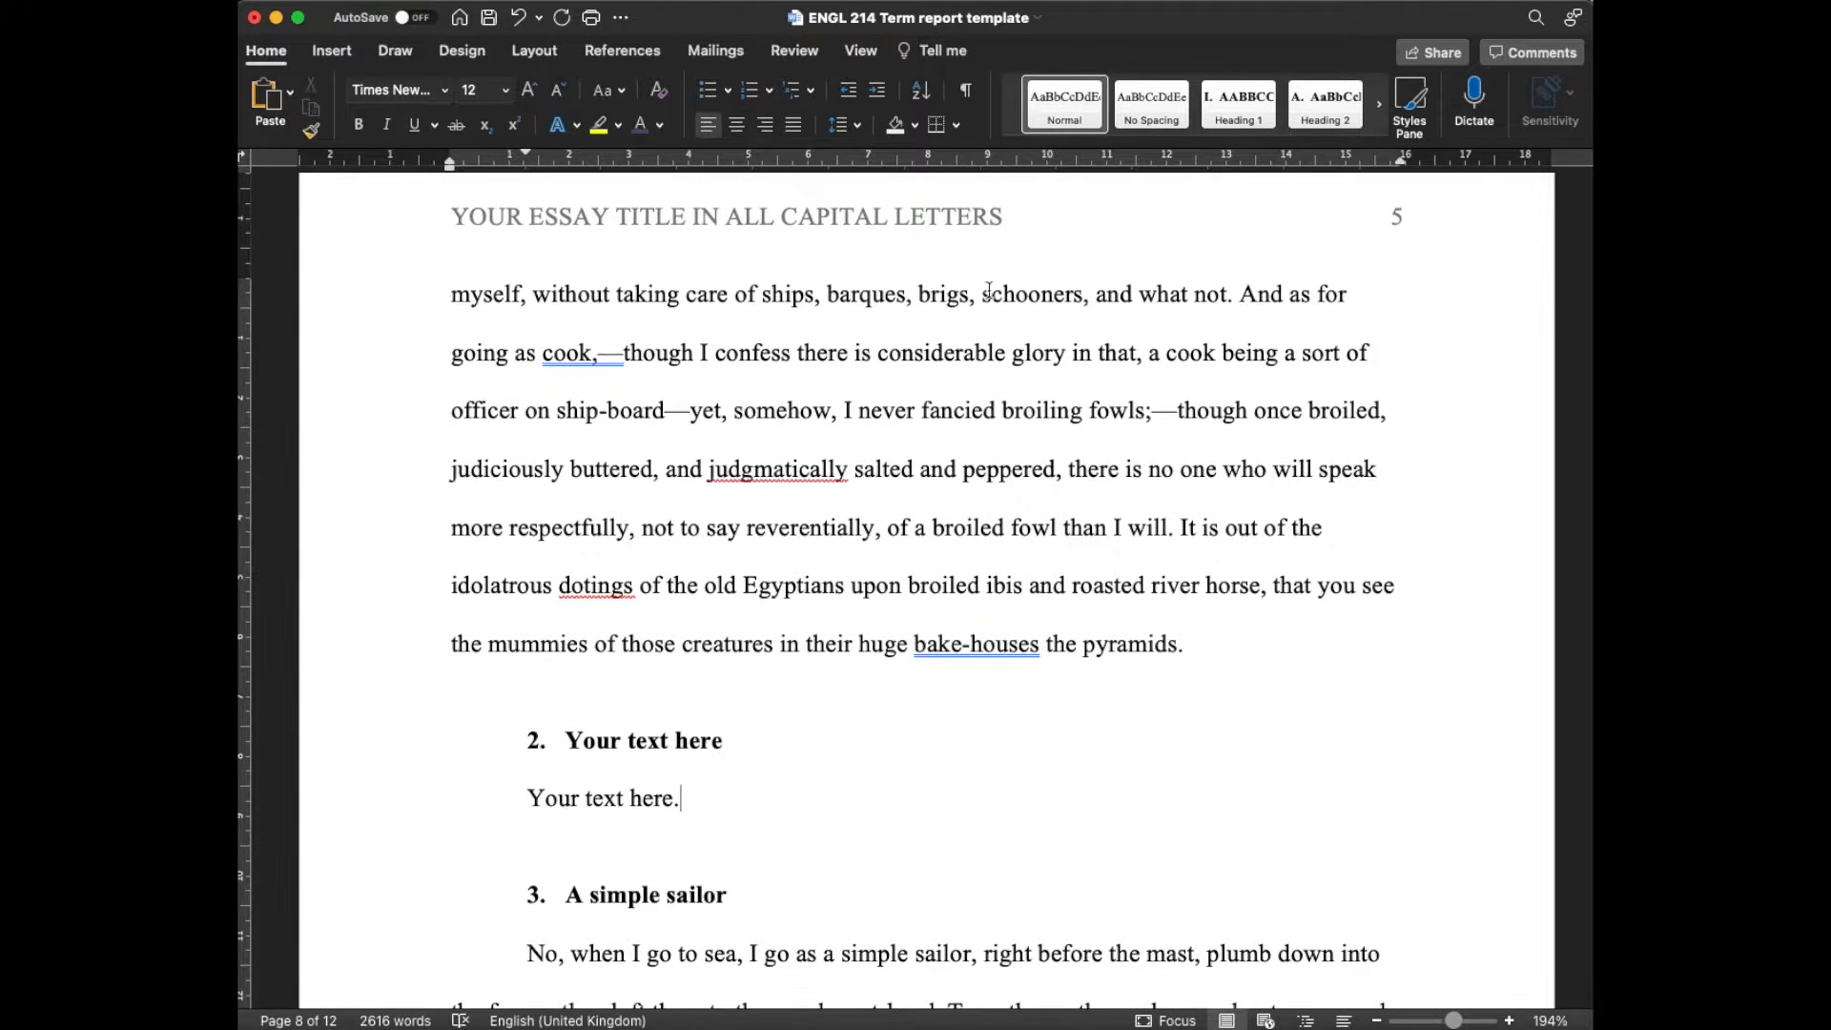
- Look over the gallery of text styles around Heading 3 and close it without applying one
scroll(915, 723, "down", 1)
scroll(915, 722, "down", 1)
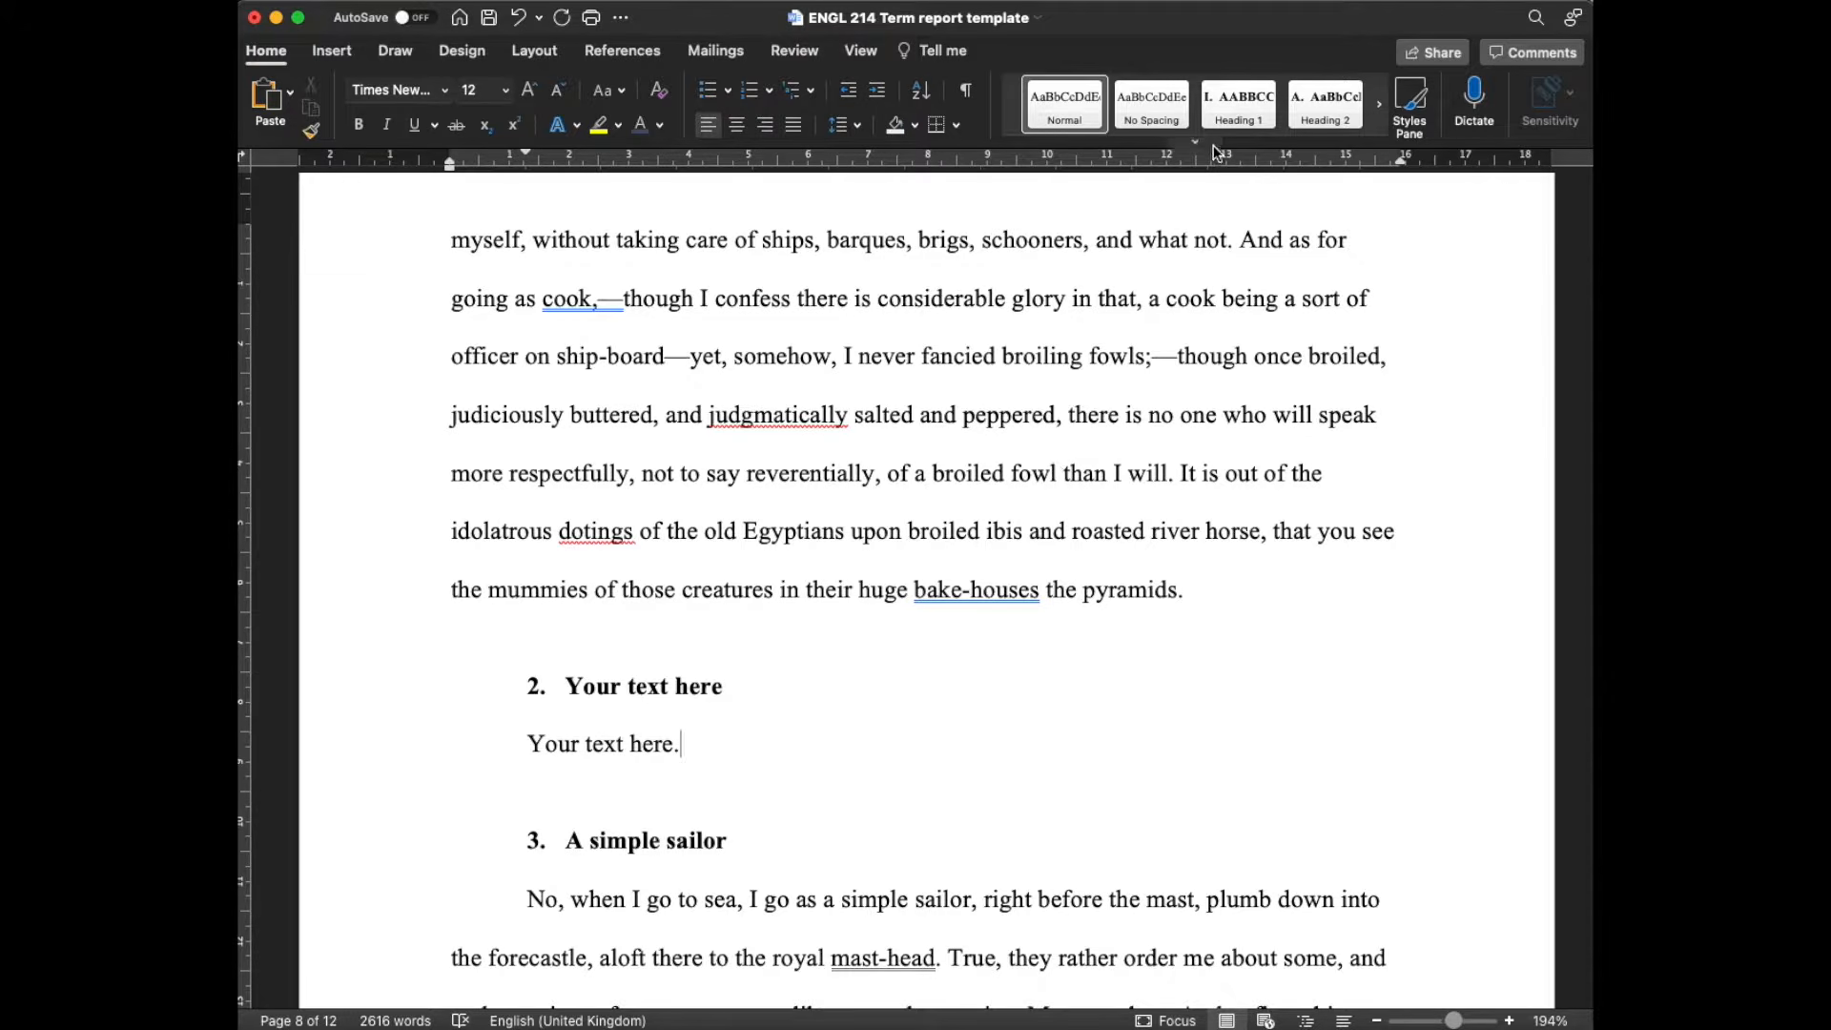
left_click(1378, 104)
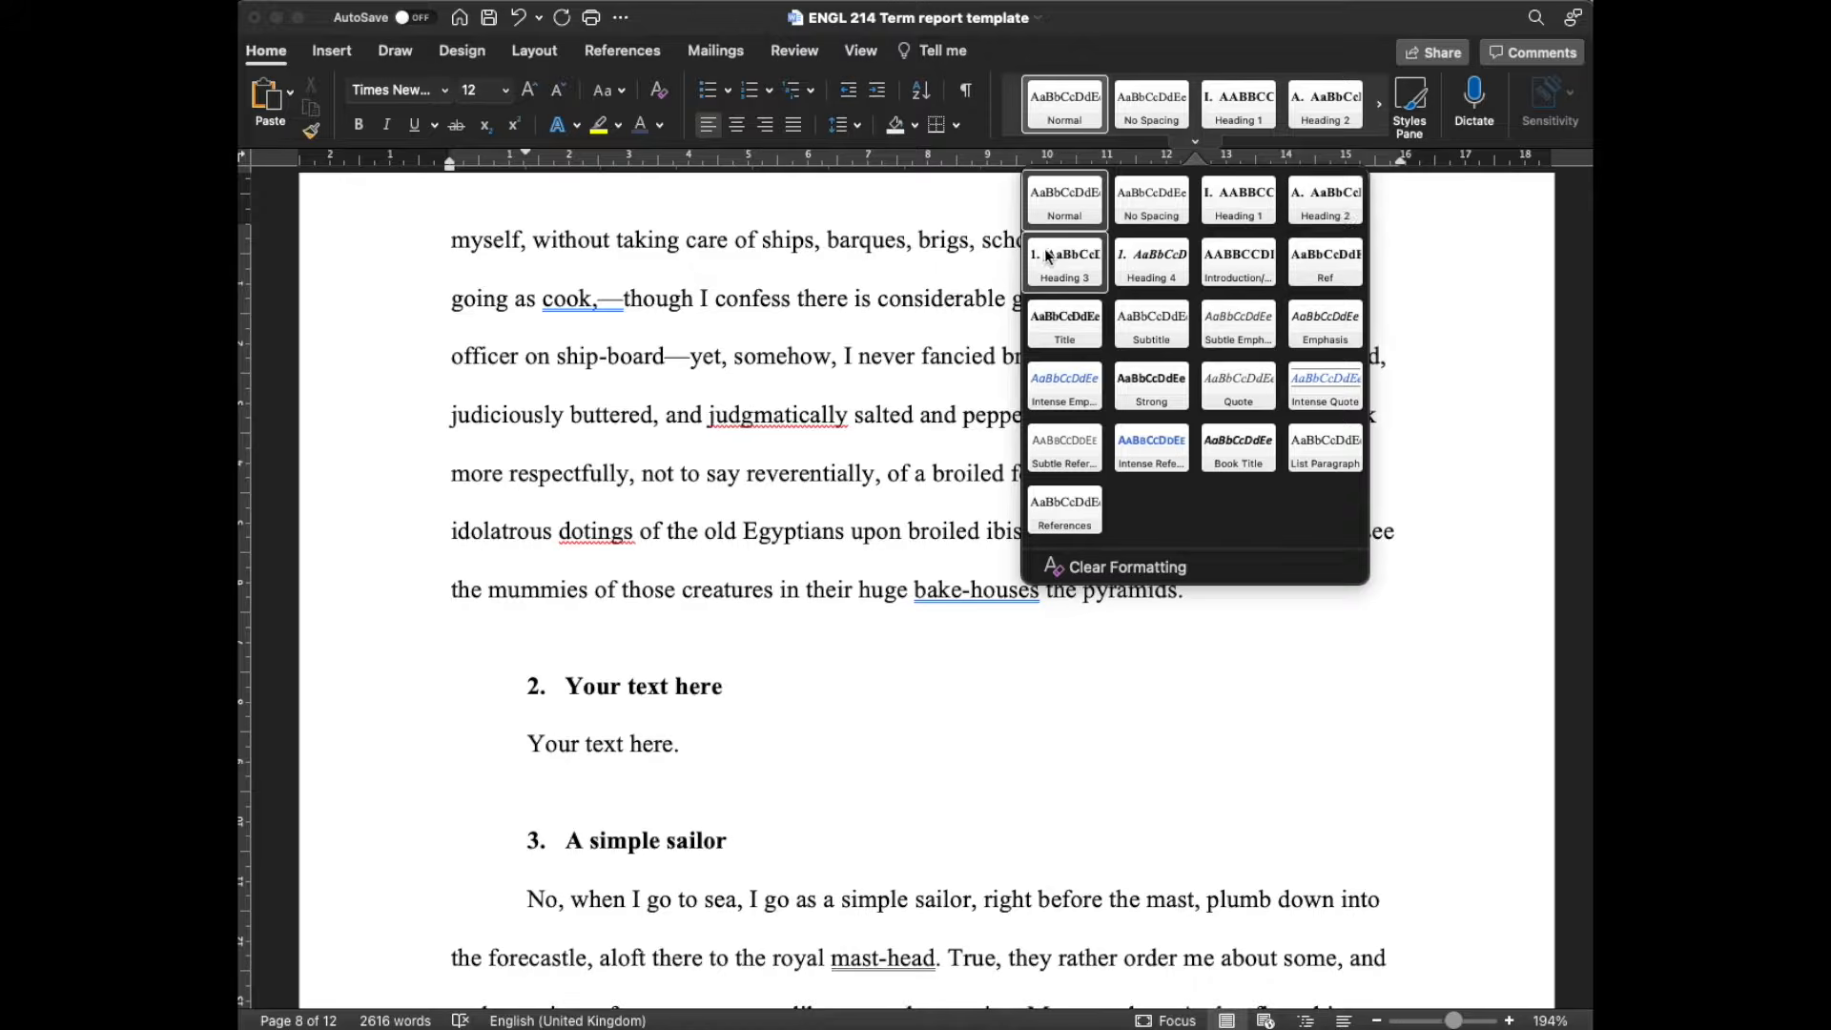
left_click(828, 758)
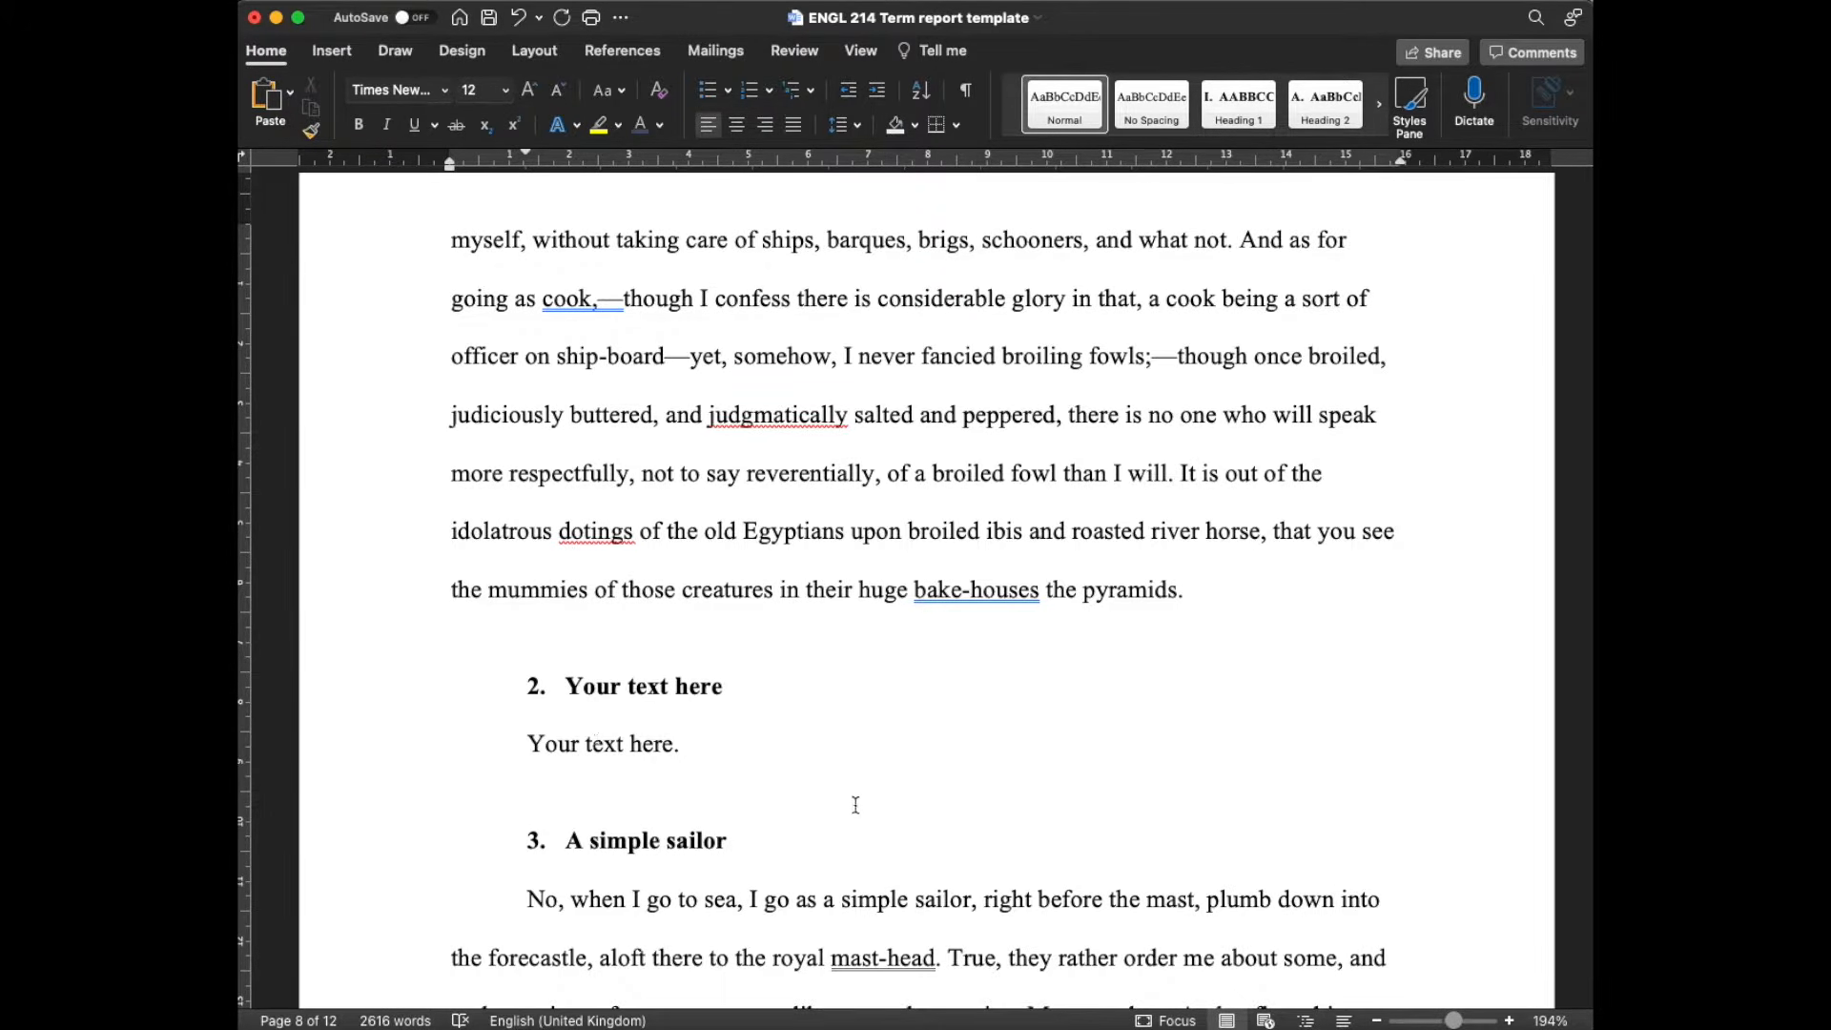
- Update the entire table of contents on the Contents page so it picks up the added headings
scroll(915, 829, "up", 10)
scroll(932, 843, "up", 20)
scroll(932, 836, "up", 20)
scroll(931, 836, "up", 20)
scroll(934, 843, "up", 3)
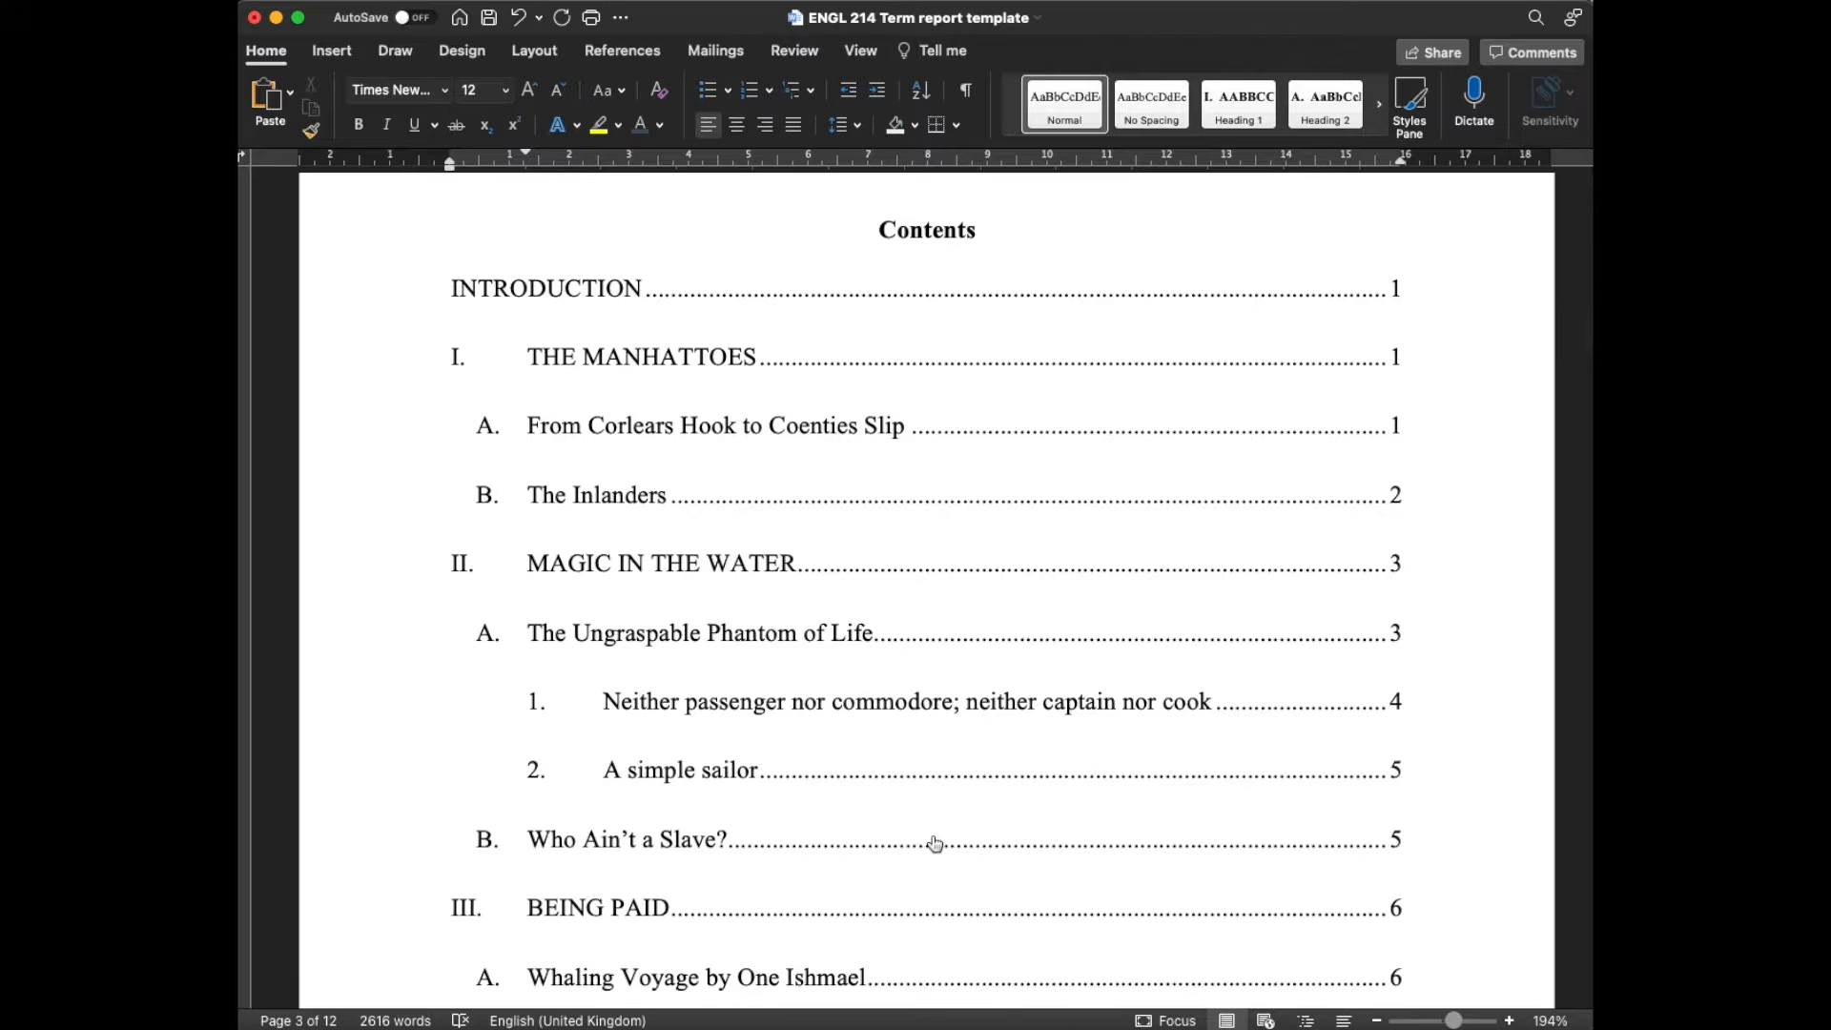
scroll(935, 843, "up", 3)
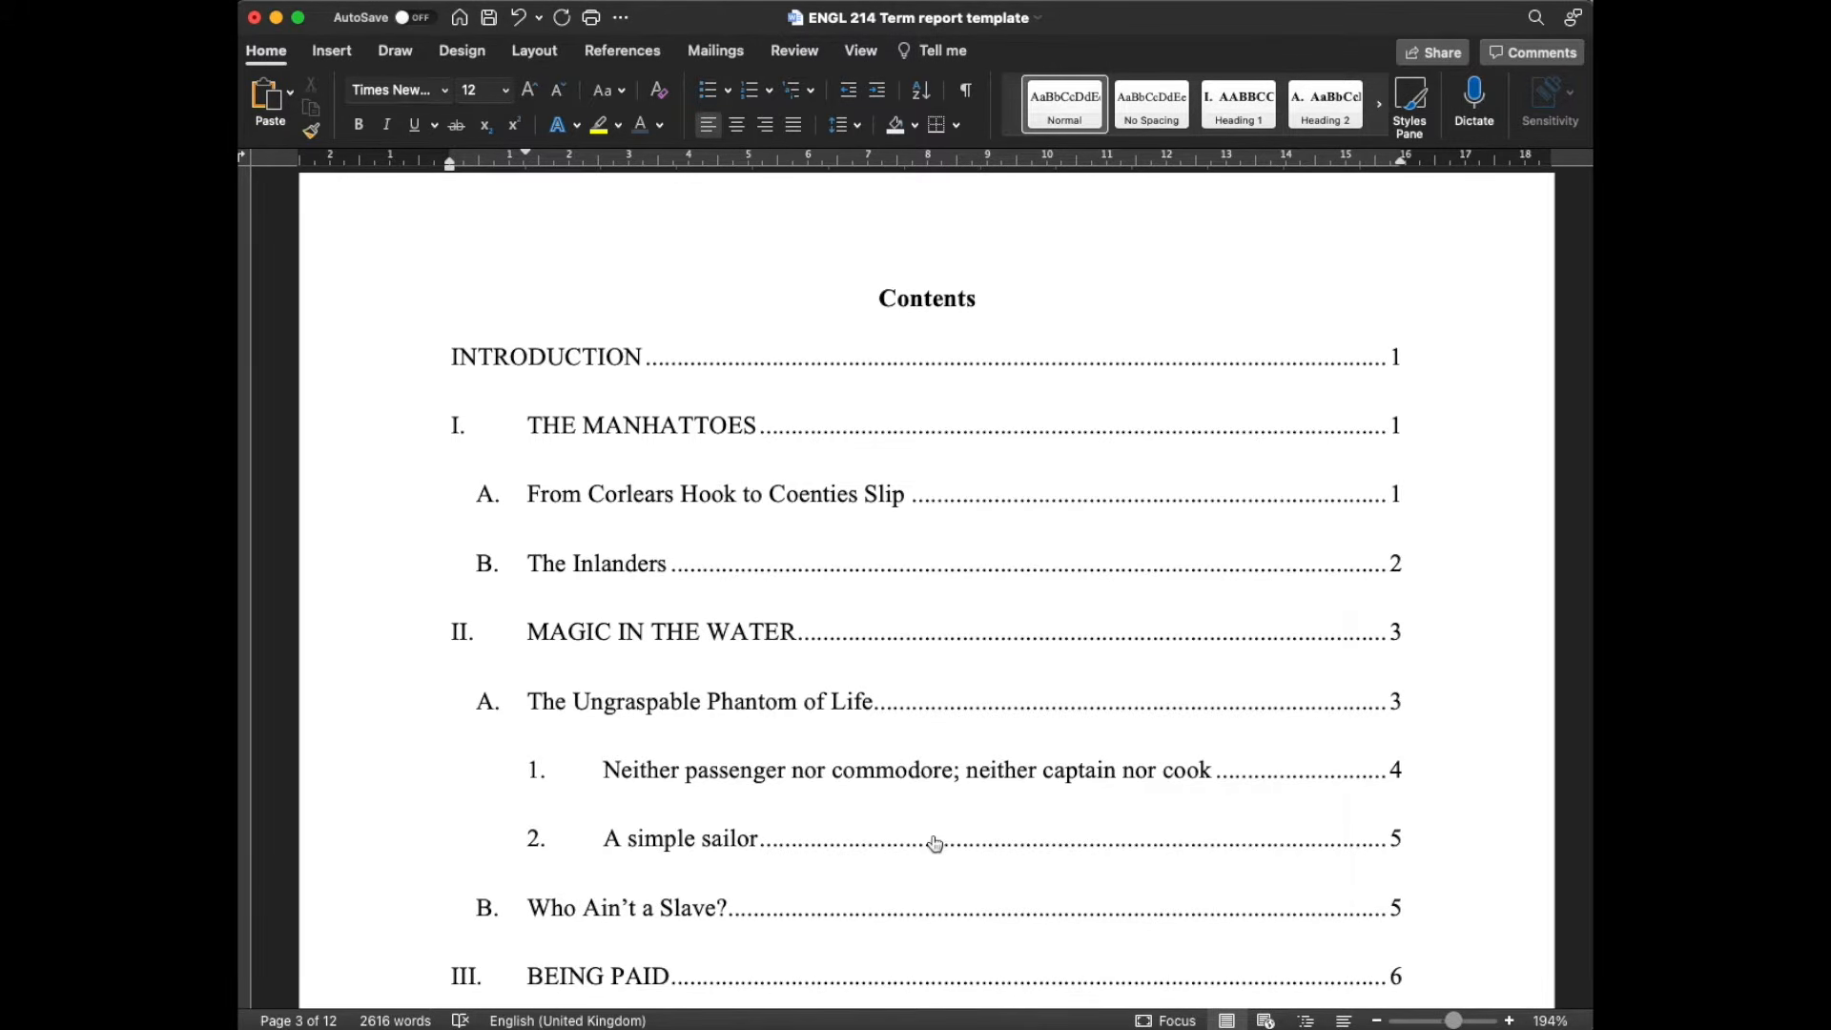
scroll(934, 843, "down", 2)
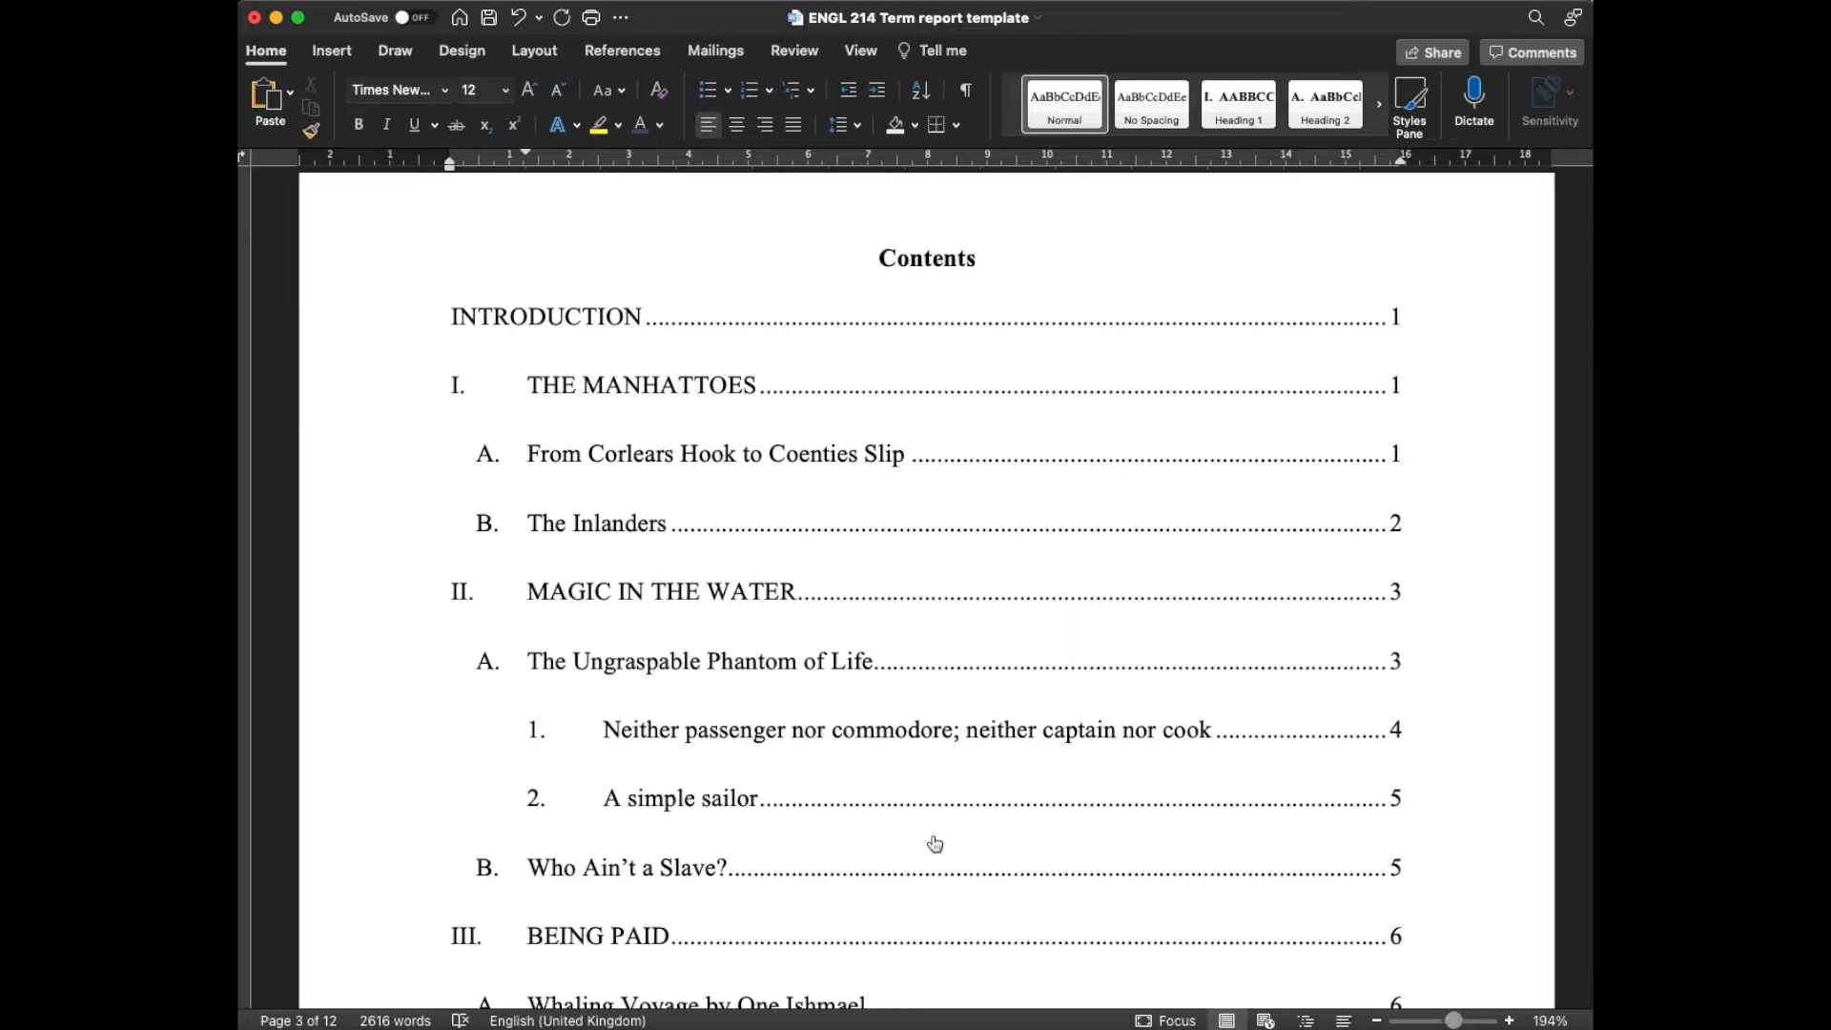
scroll(934, 843, "down", 1)
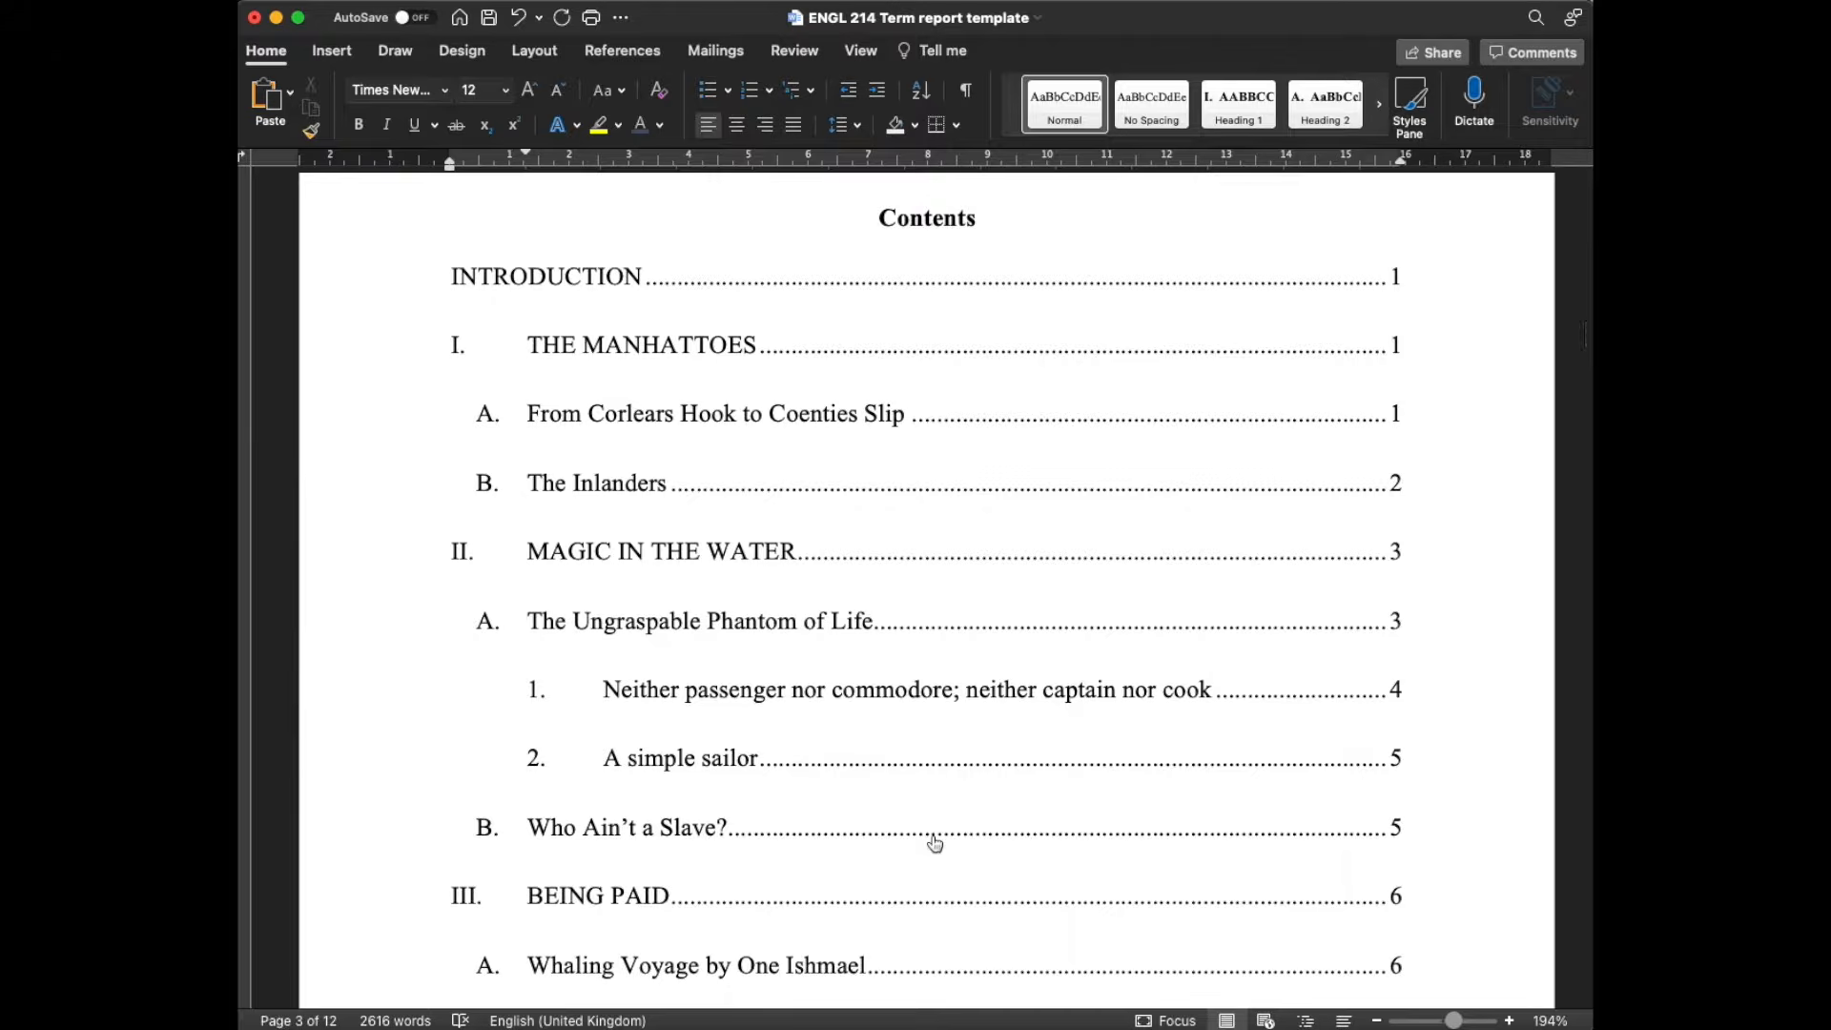
scroll(934, 843, "down", 1)
scroll(934, 843, "down", 1)
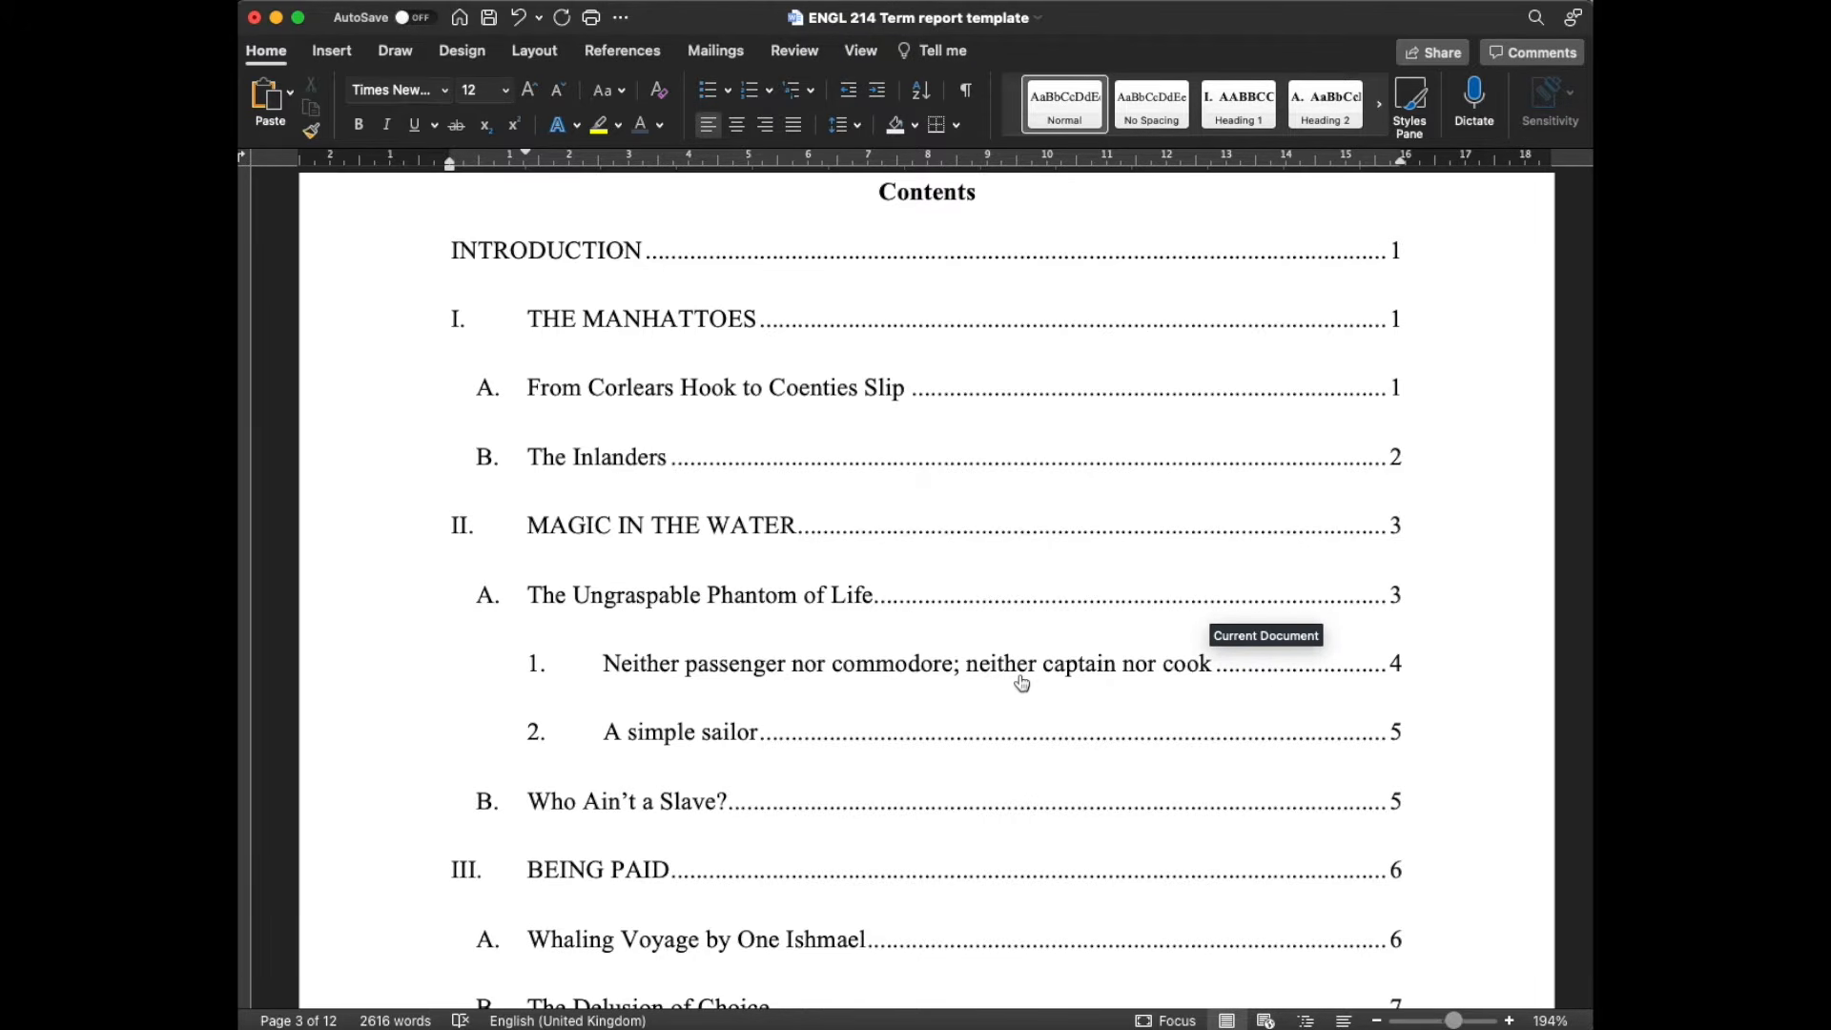
right_click(1085, 645)
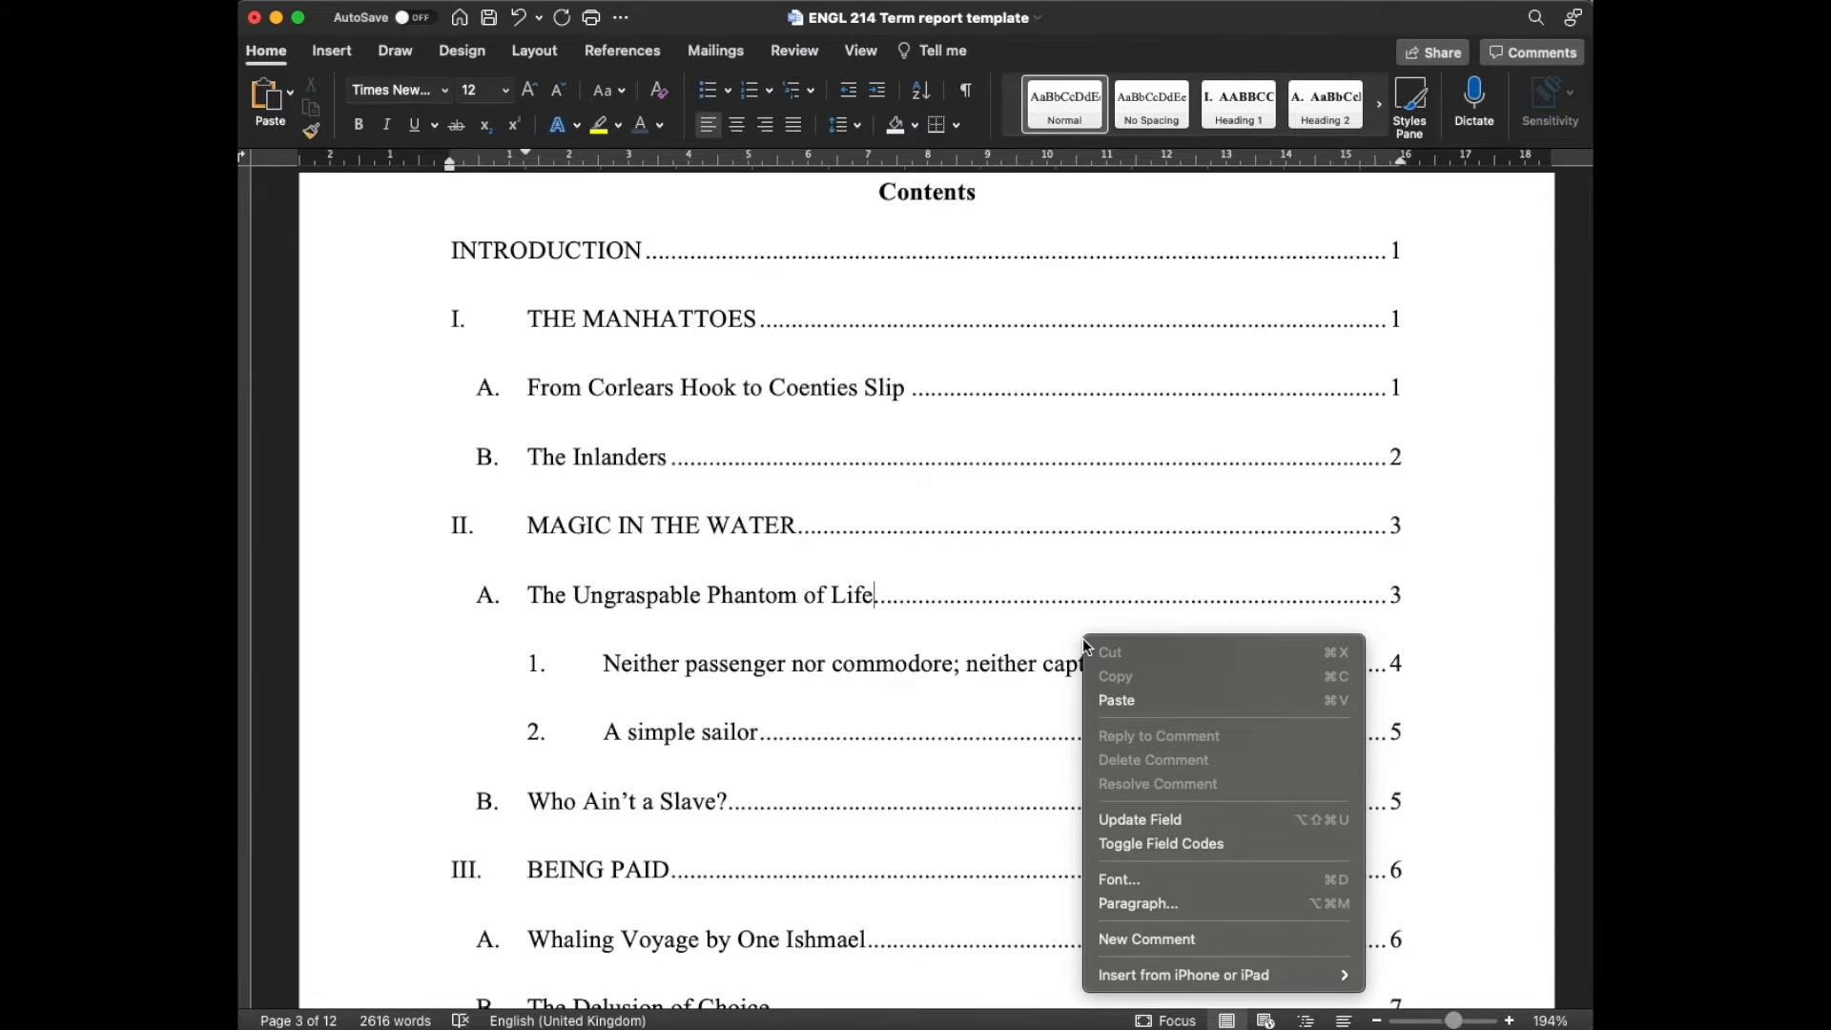
left_click(1199, 822)
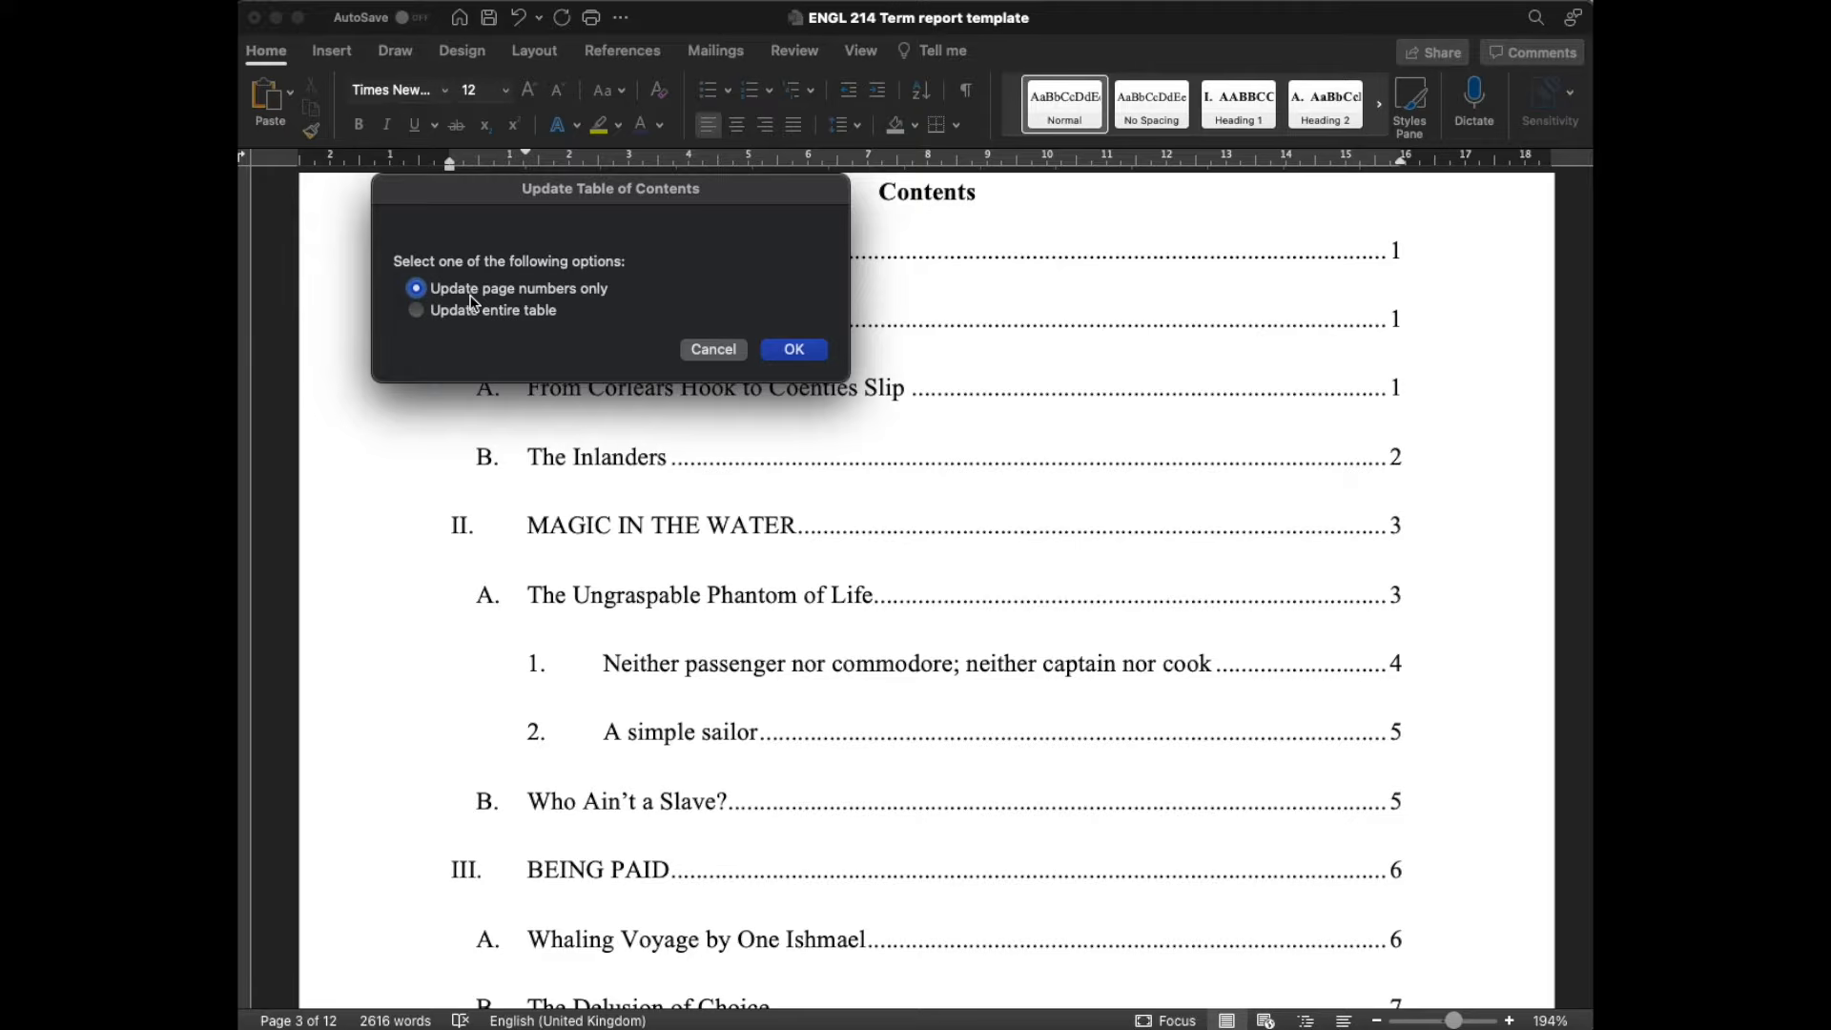
left_click(520, 321)
left_click(794, 348)
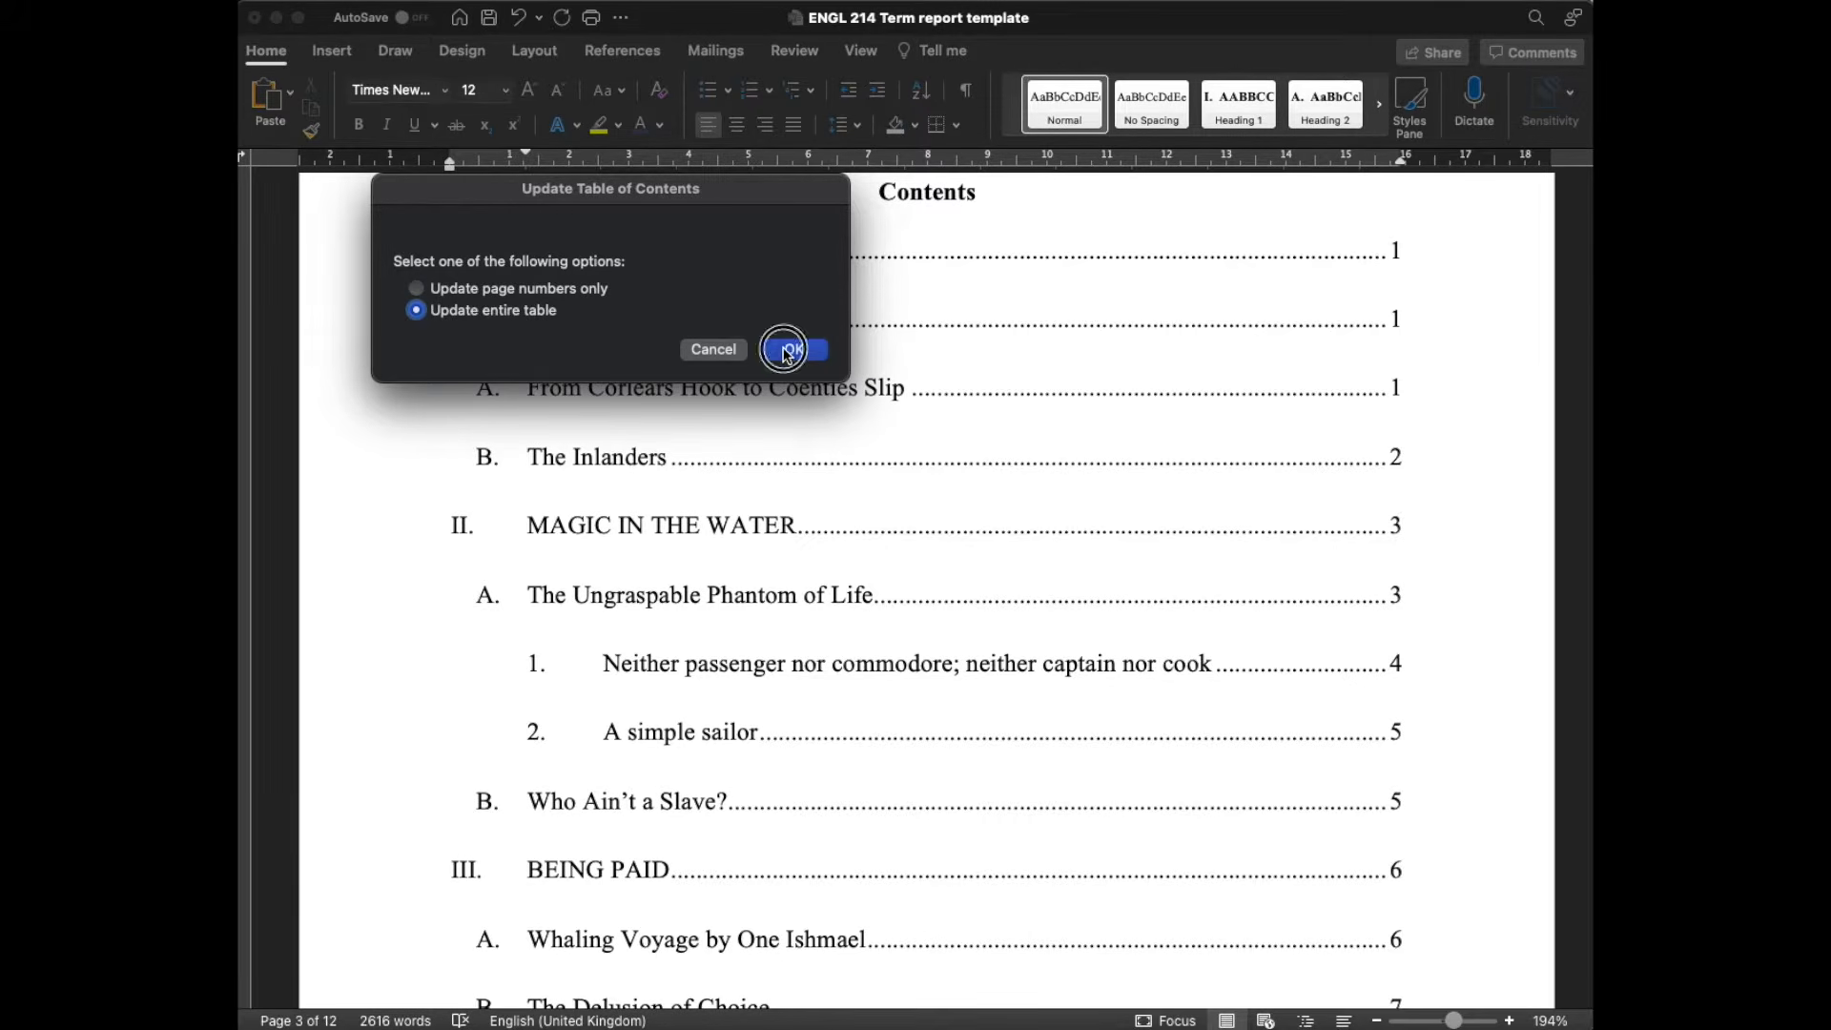
- Review the updated table of contents from INTRODUCTION to References, checking the new heading entries, numbering and page numbers
left_click(1447, 312)
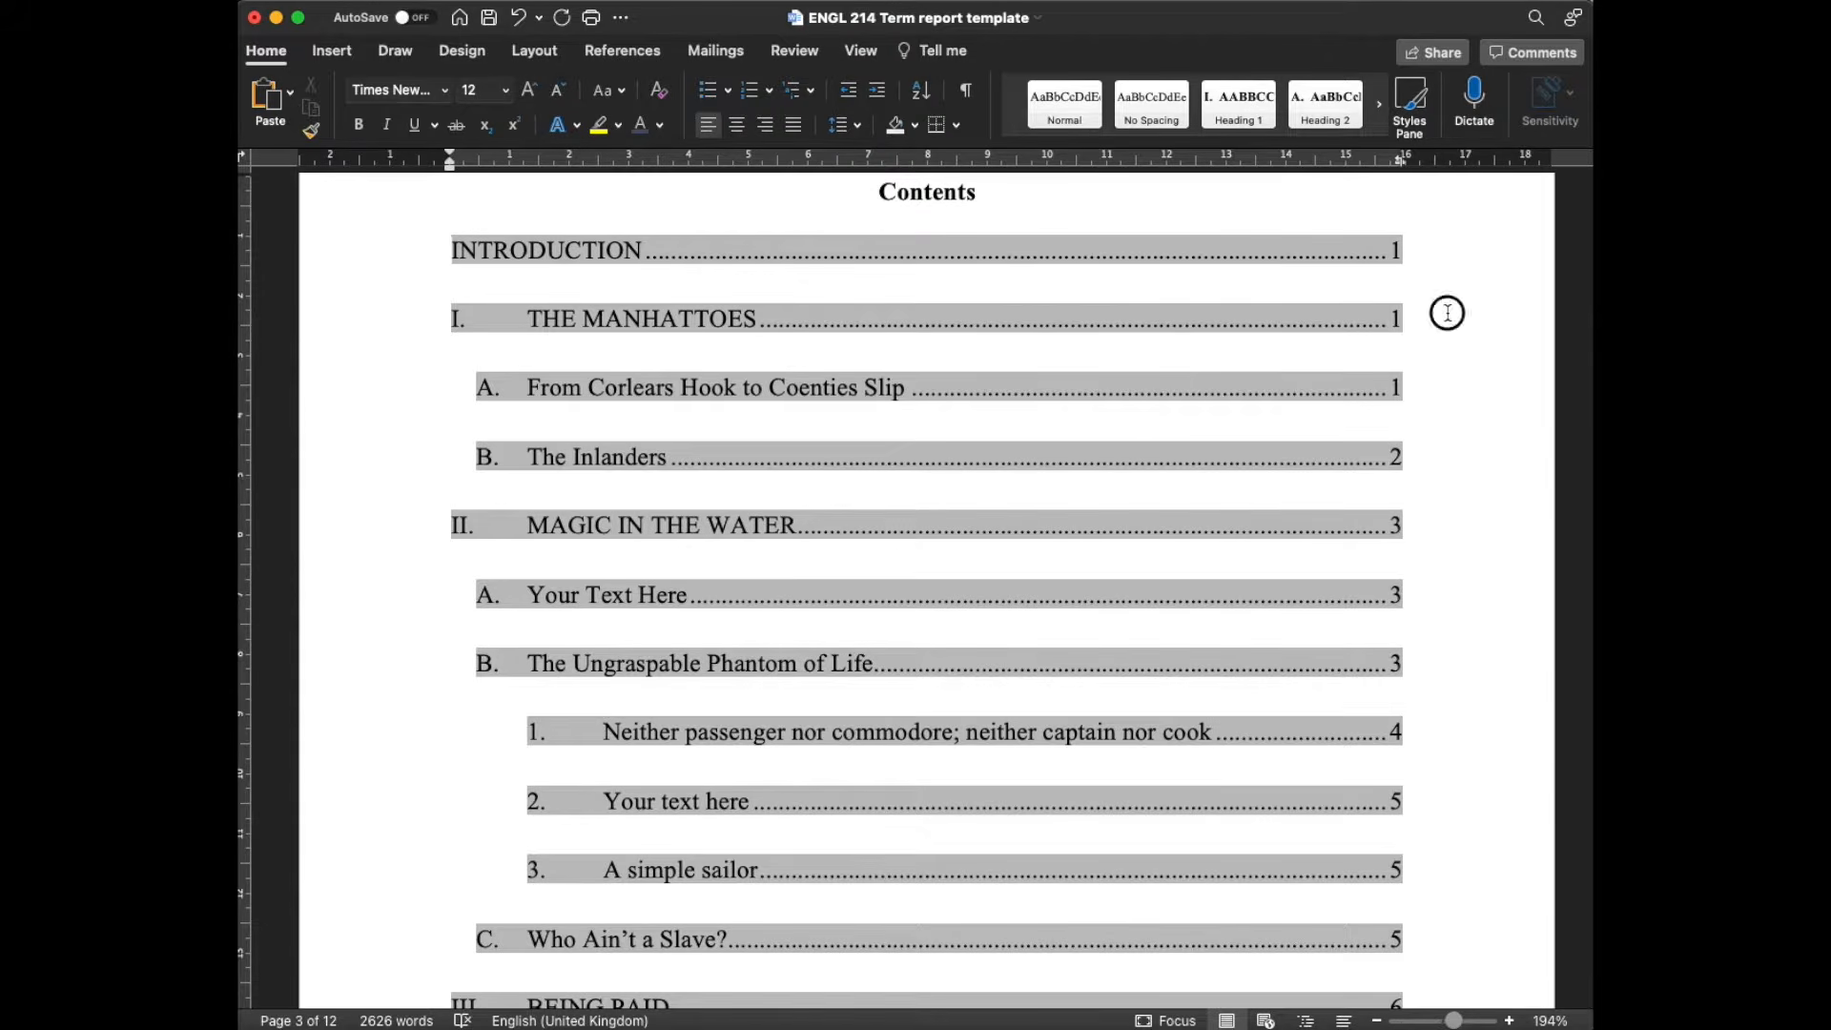
scroll(1427, 564, "down", 2)
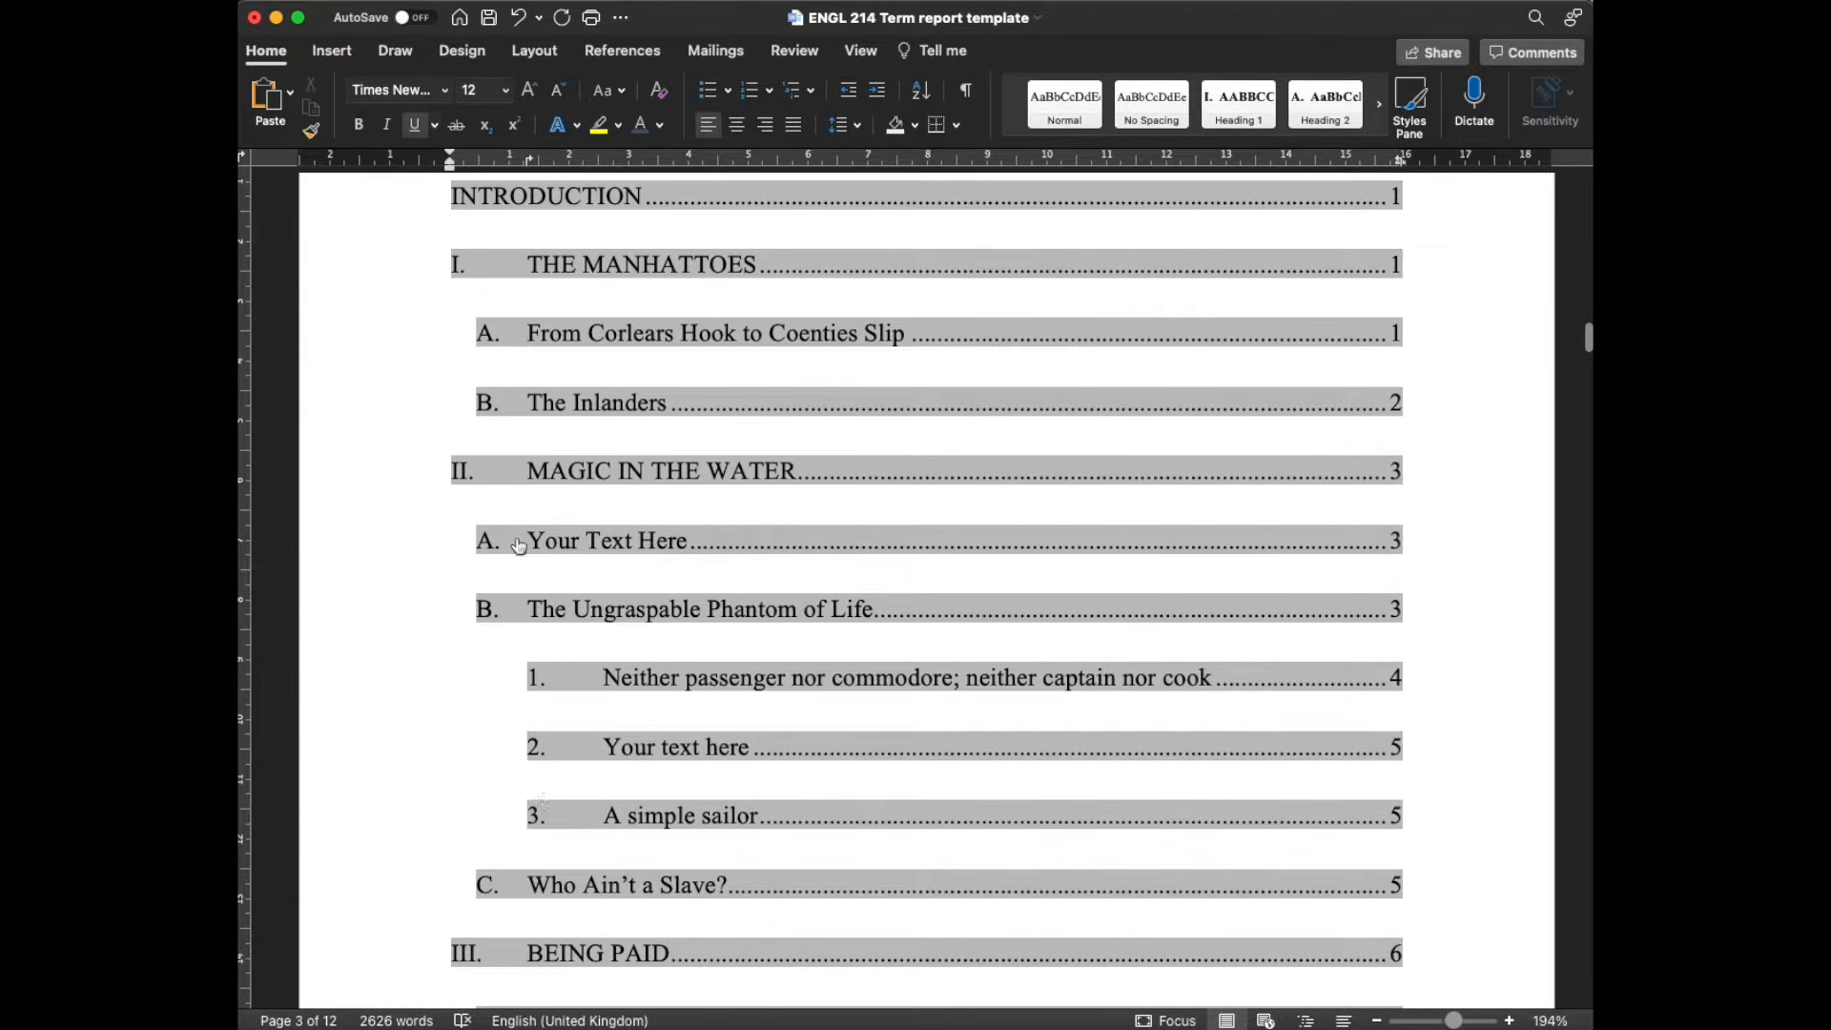
left_click(1453, 611)
scroll(1453, 611, "down", 1)
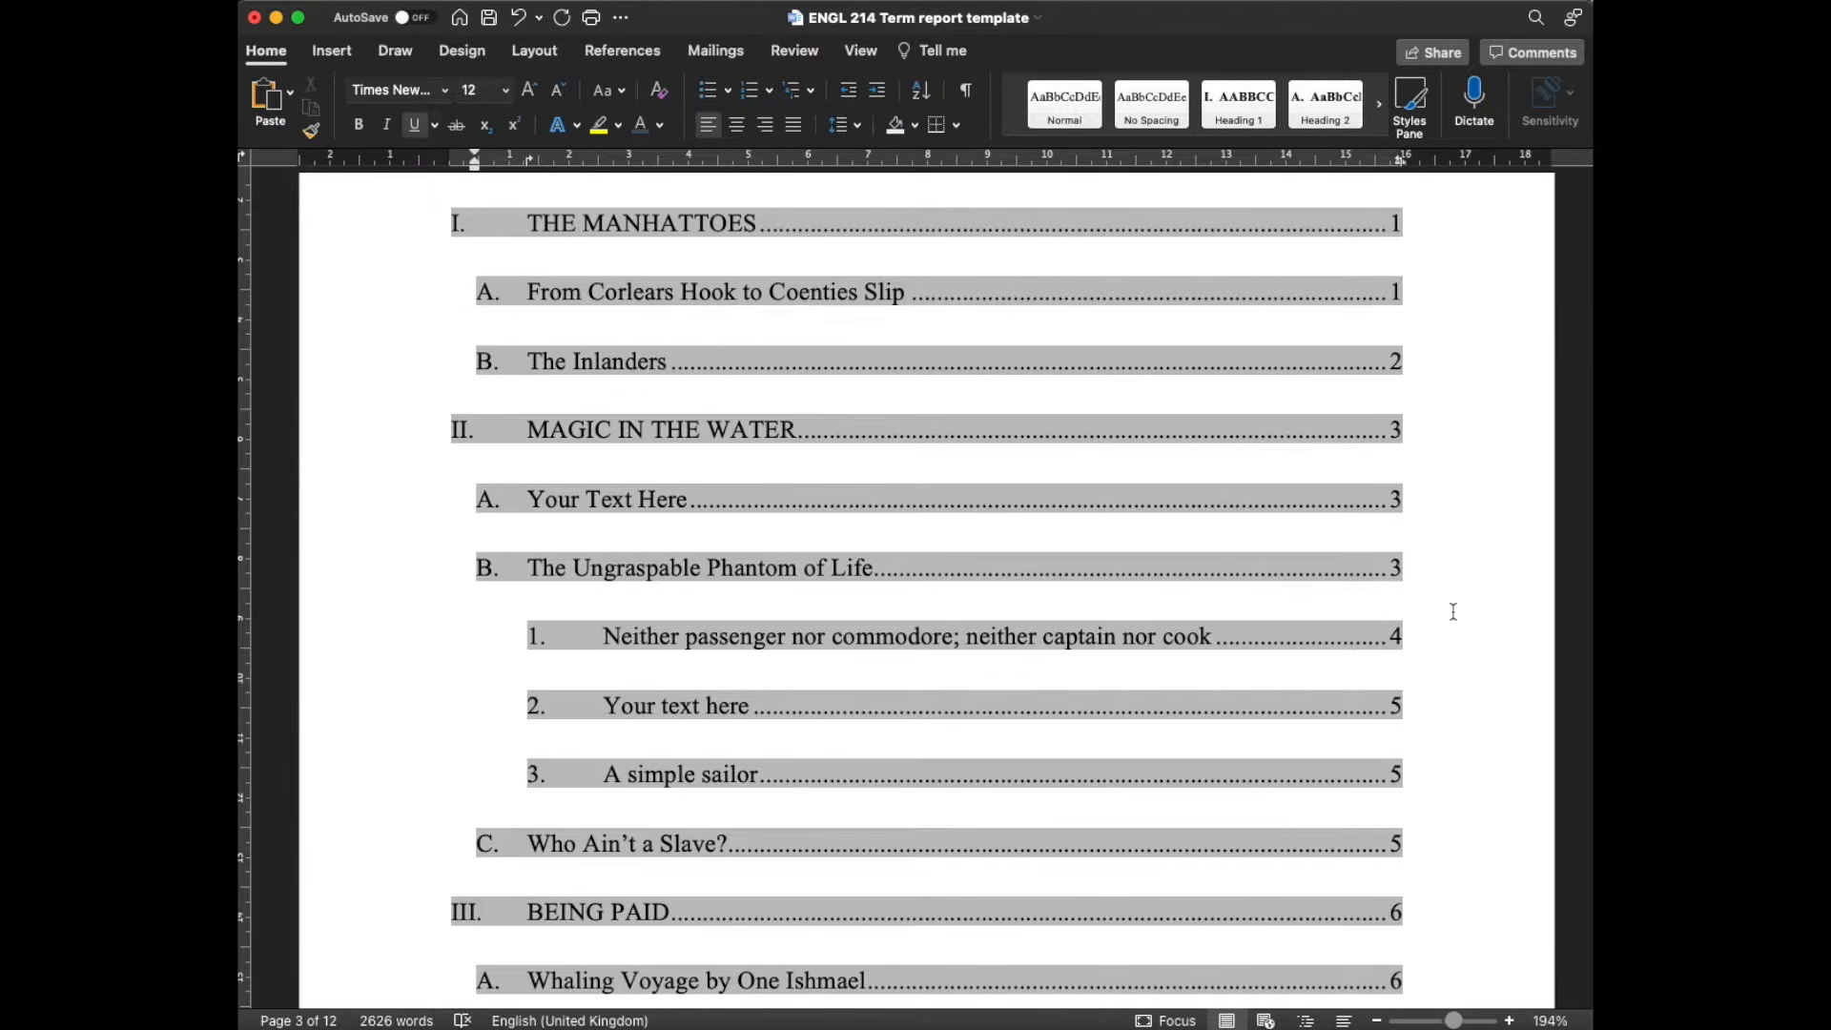
scroll(1453, 611, "up", 1)
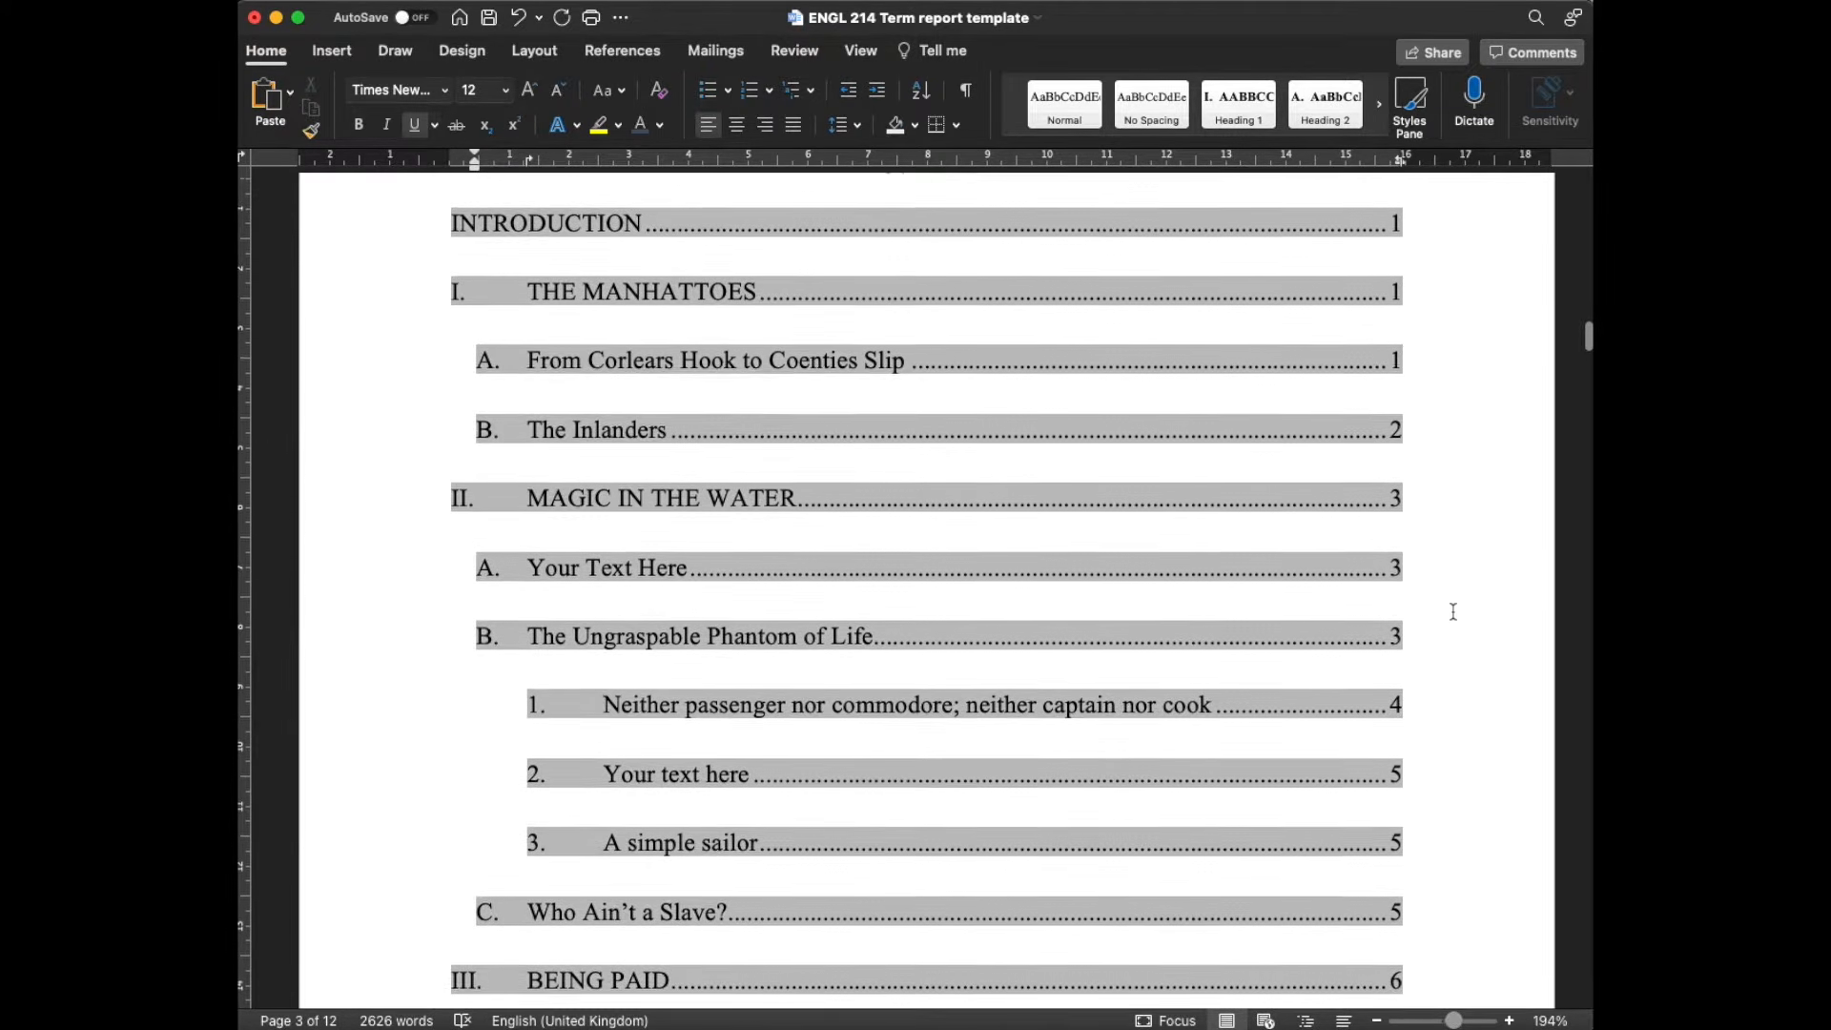
scroll(1453, 611, "down", 10)
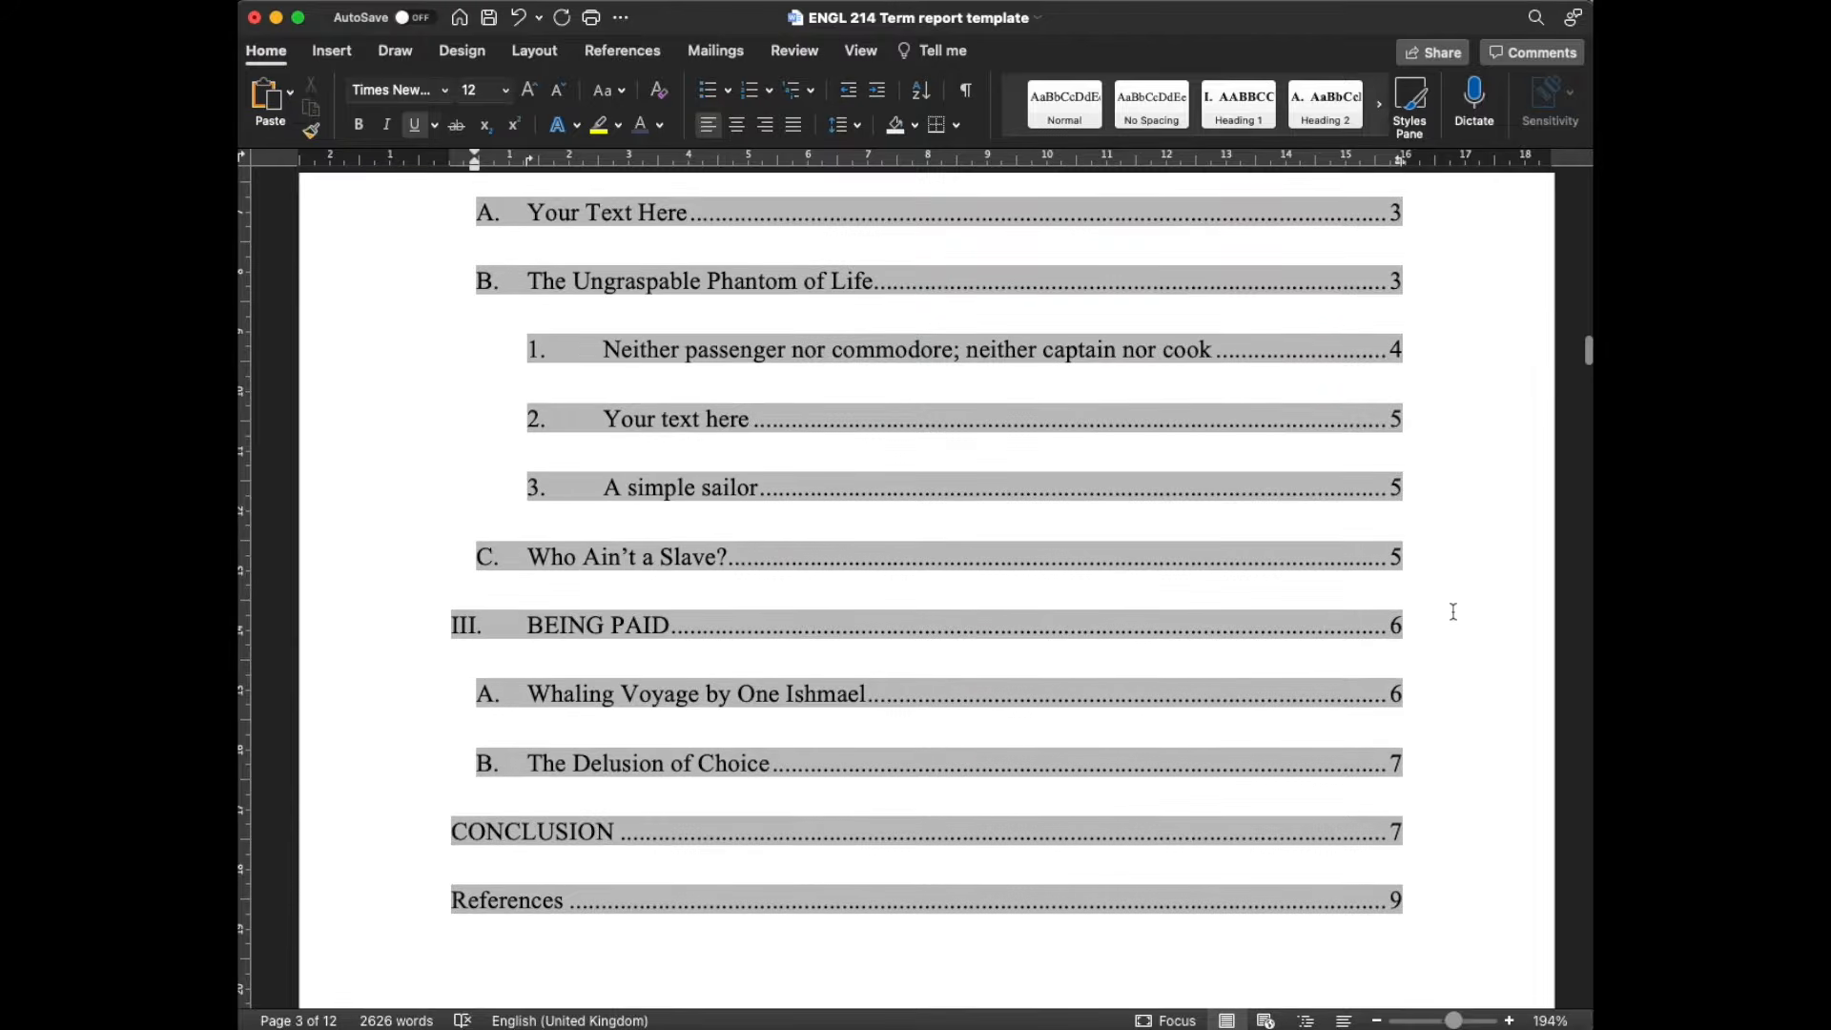
scroll(1453, 611, "up", 3)
scroll(1453, 612, "down", 2)
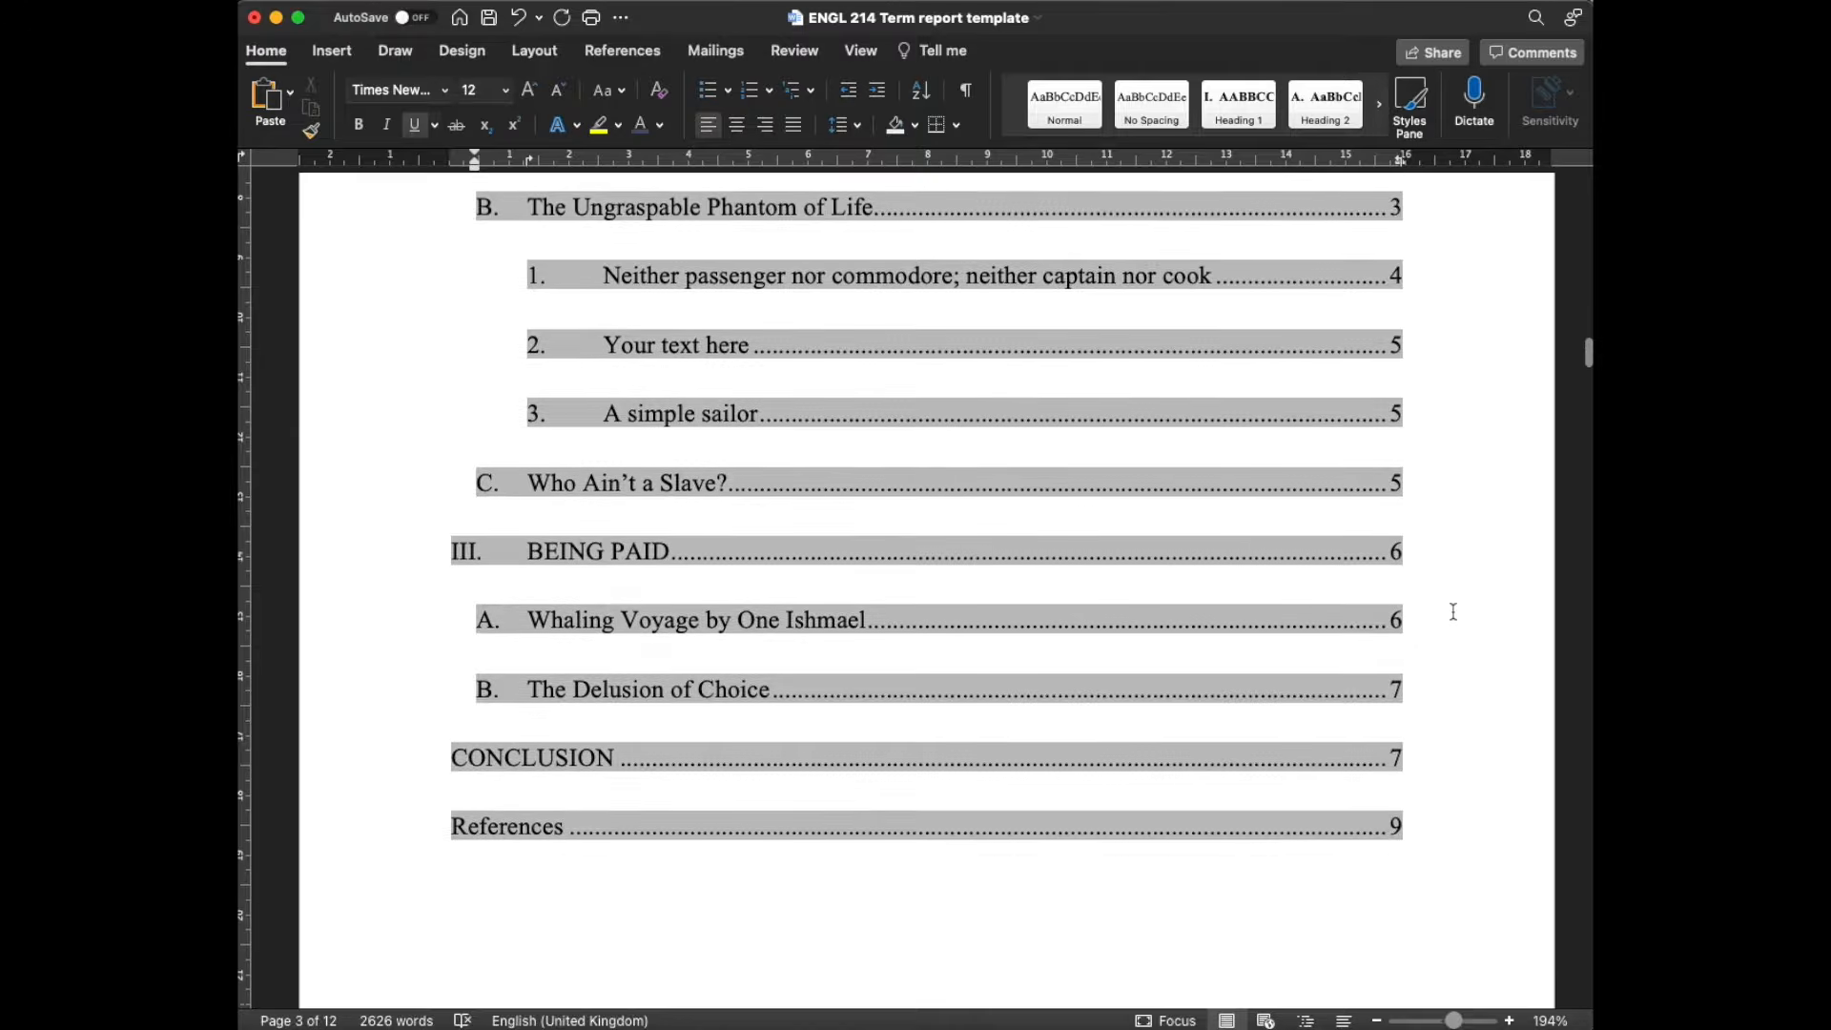
scroll(1453, 612, "up", 1)
scroll(1454, 611, "up", 1)
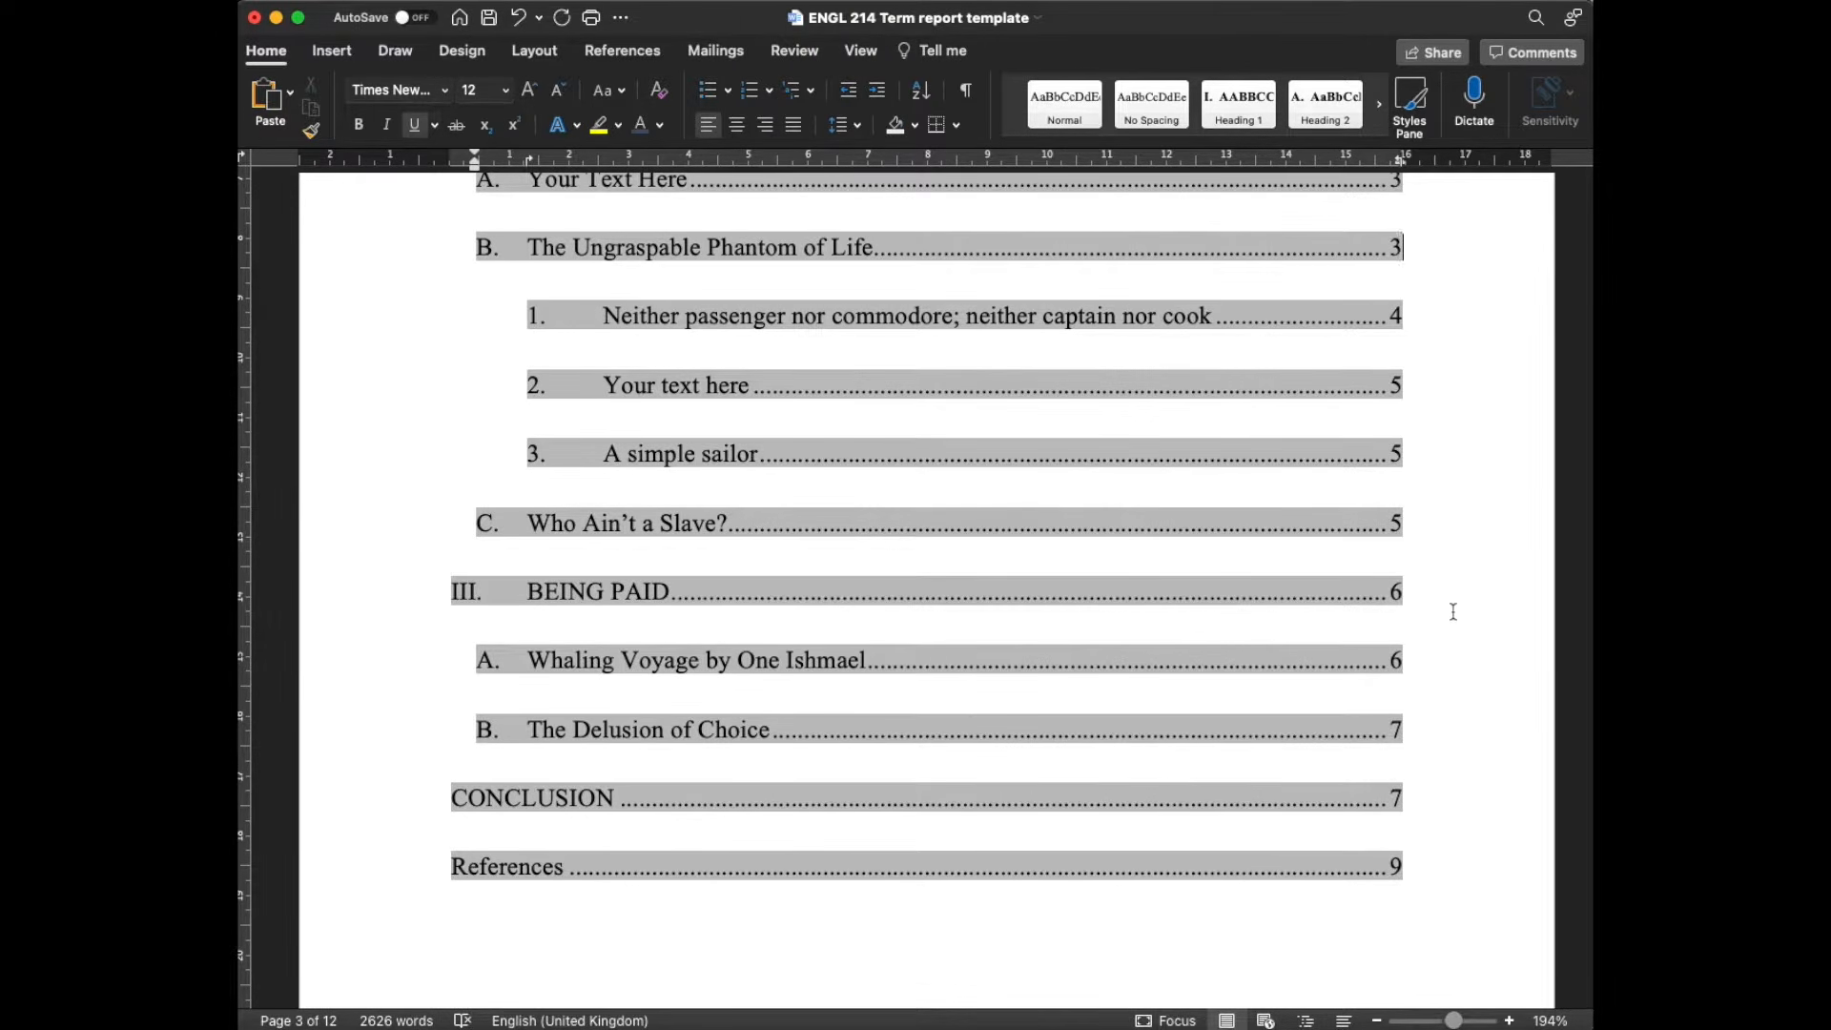
scroll(1454, 612, "up", 5)
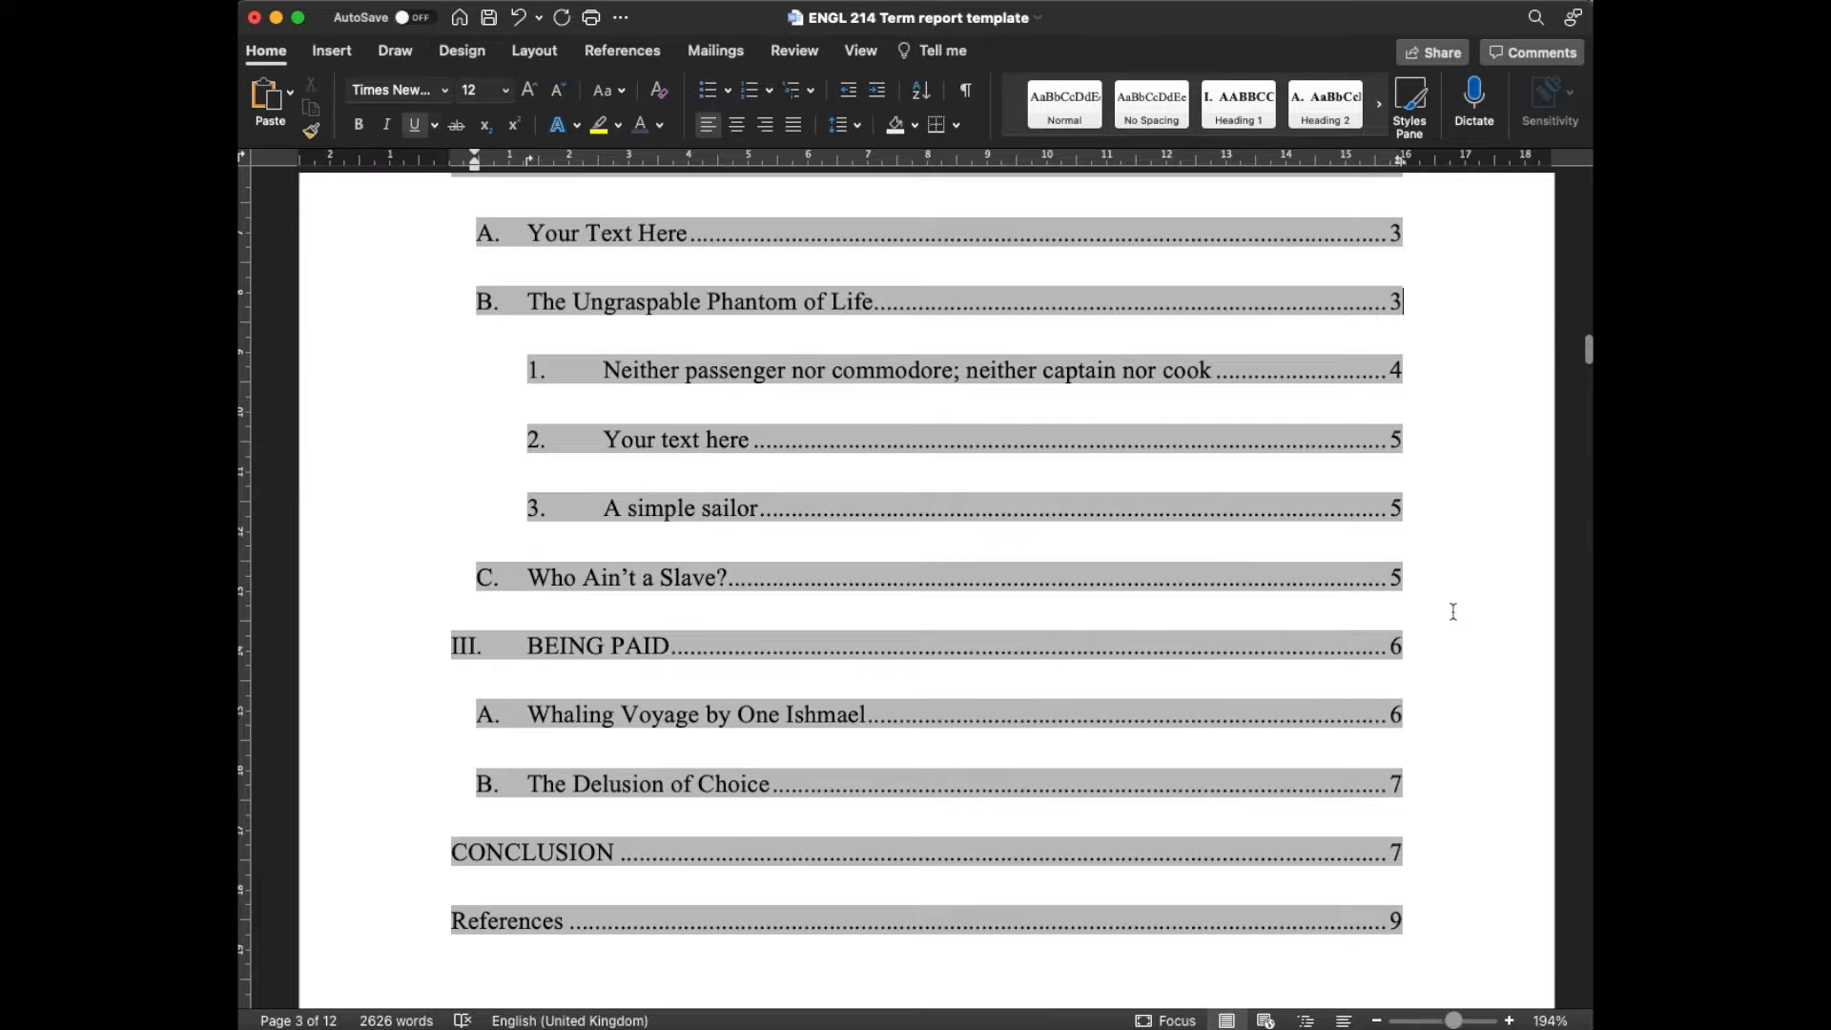
scroll(1453, 612, "up", 7)
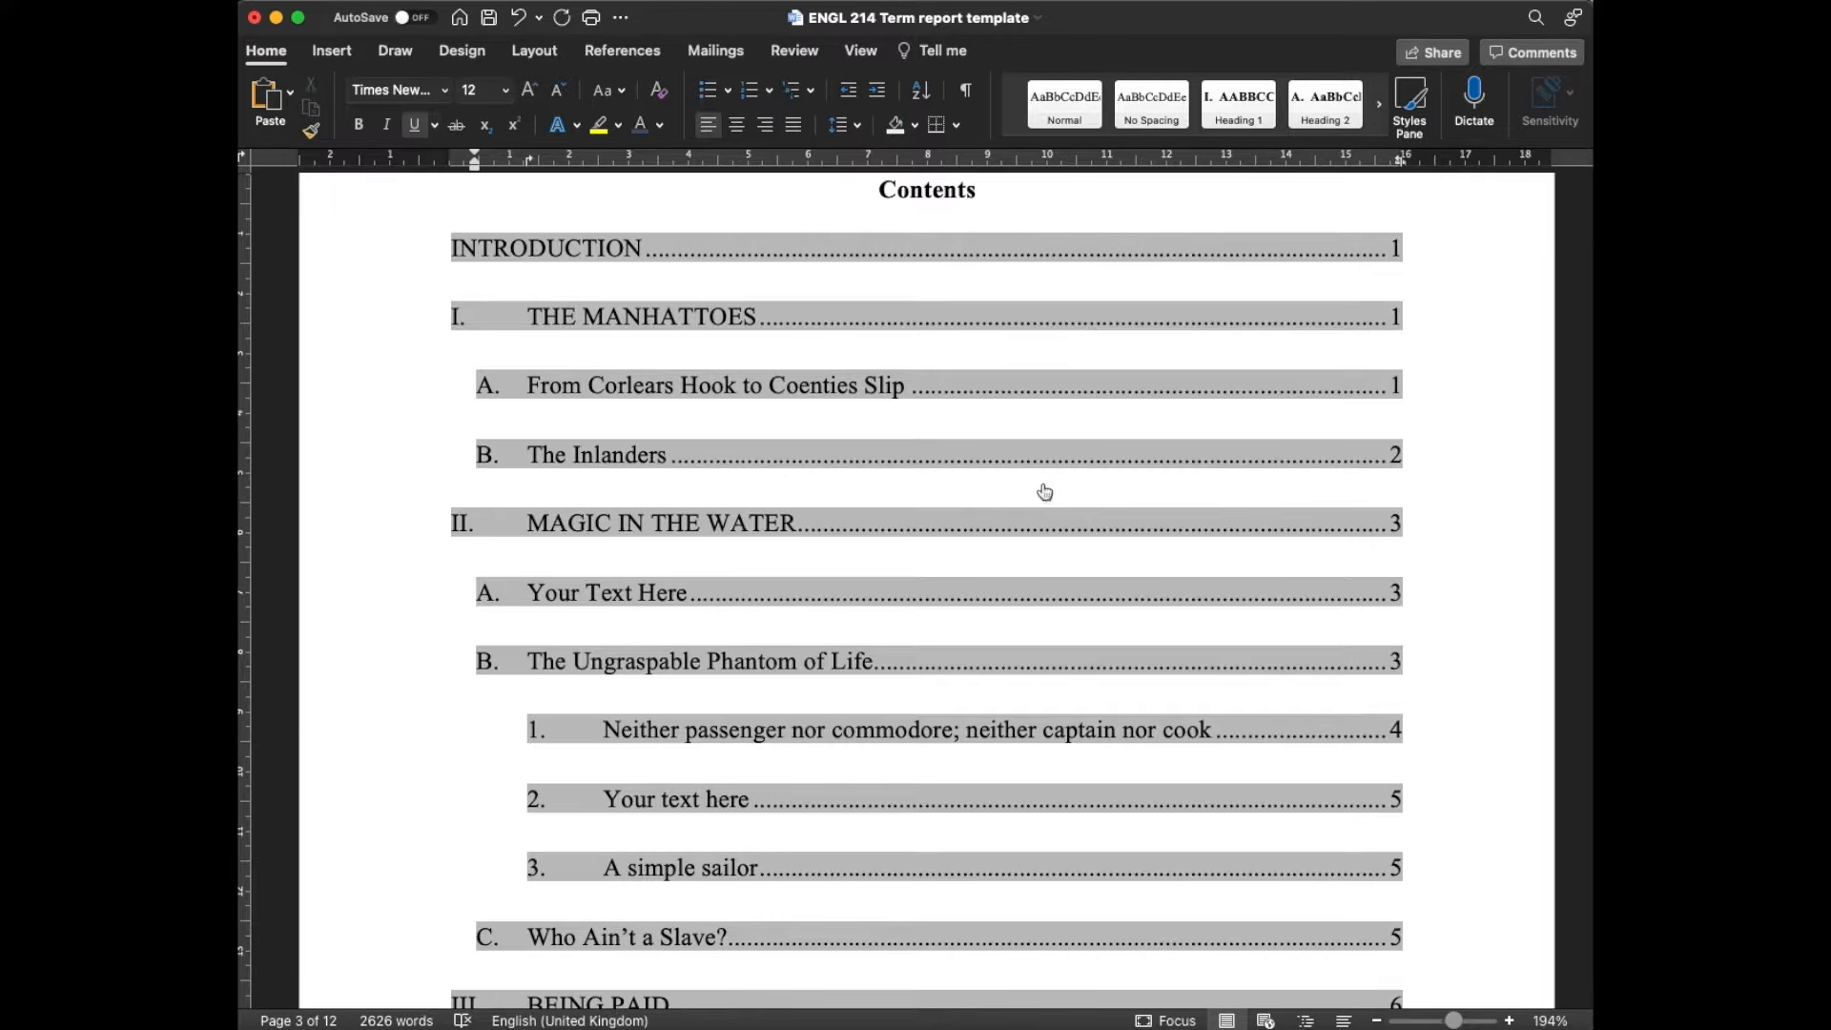
- Update the table of contents field again, choosing to update the entire table
right_click(1074, 525)
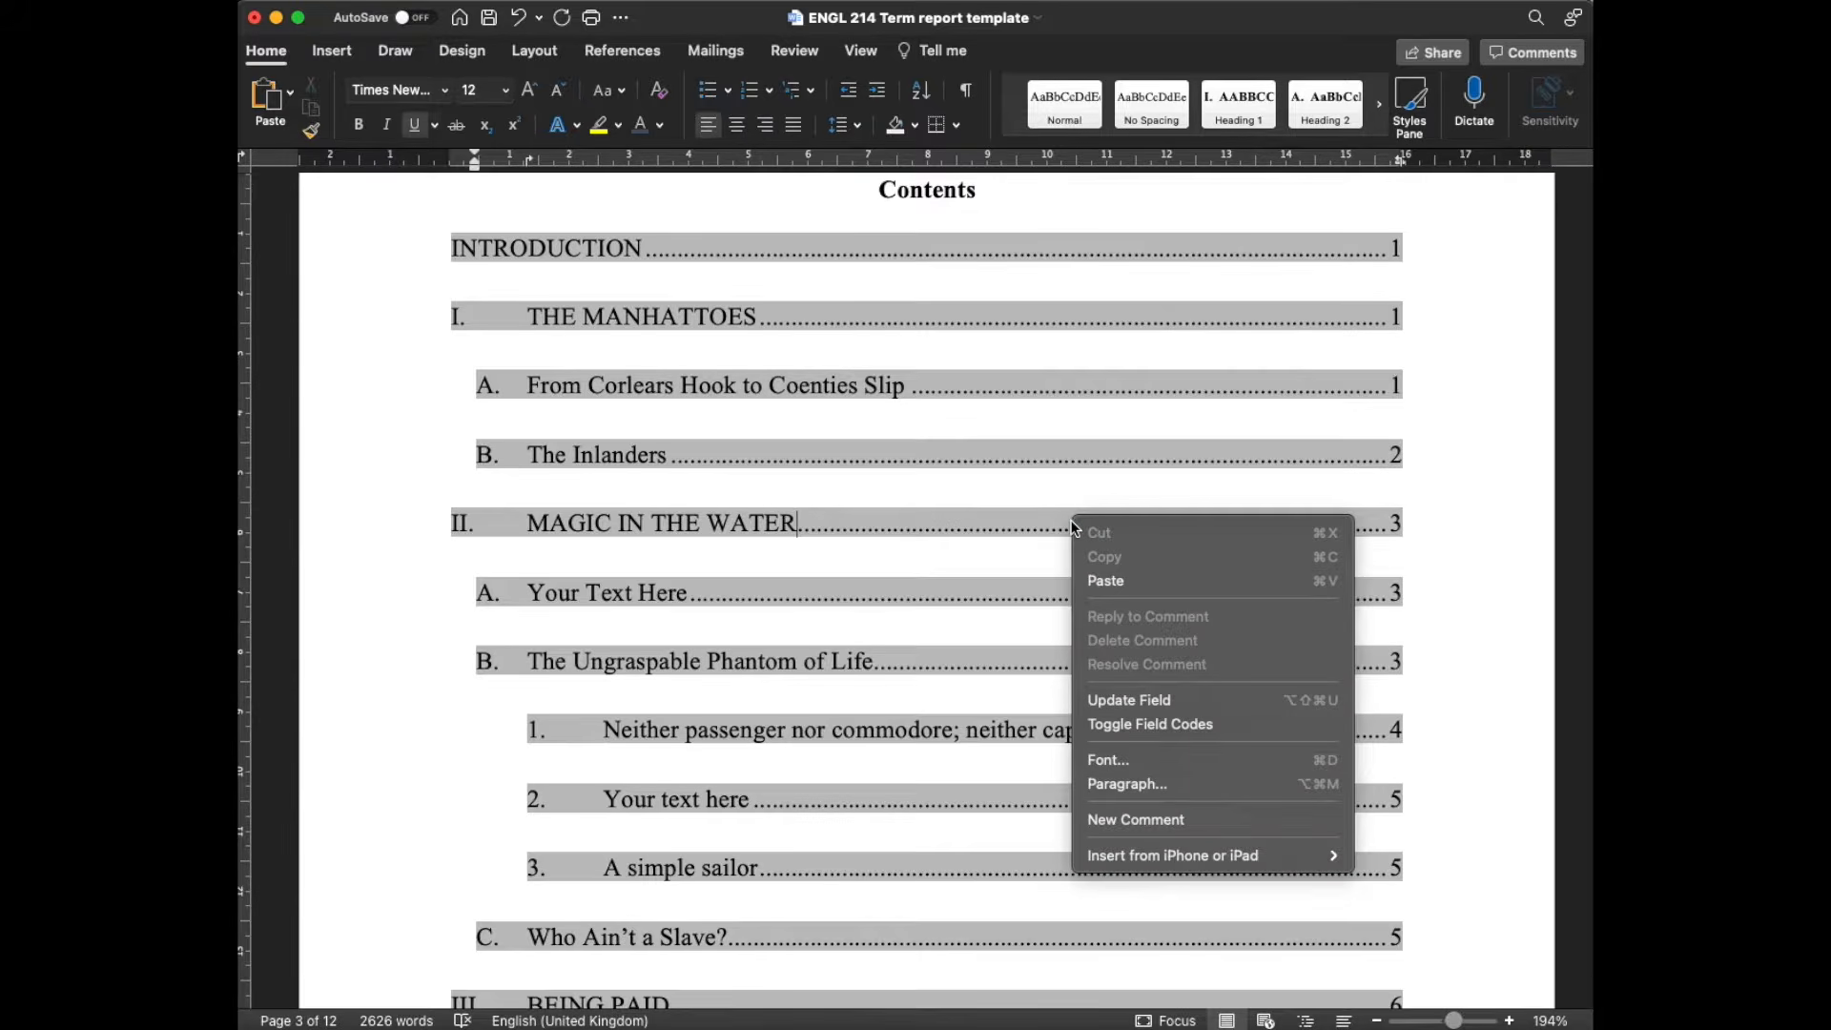
left_click(1218, 705)
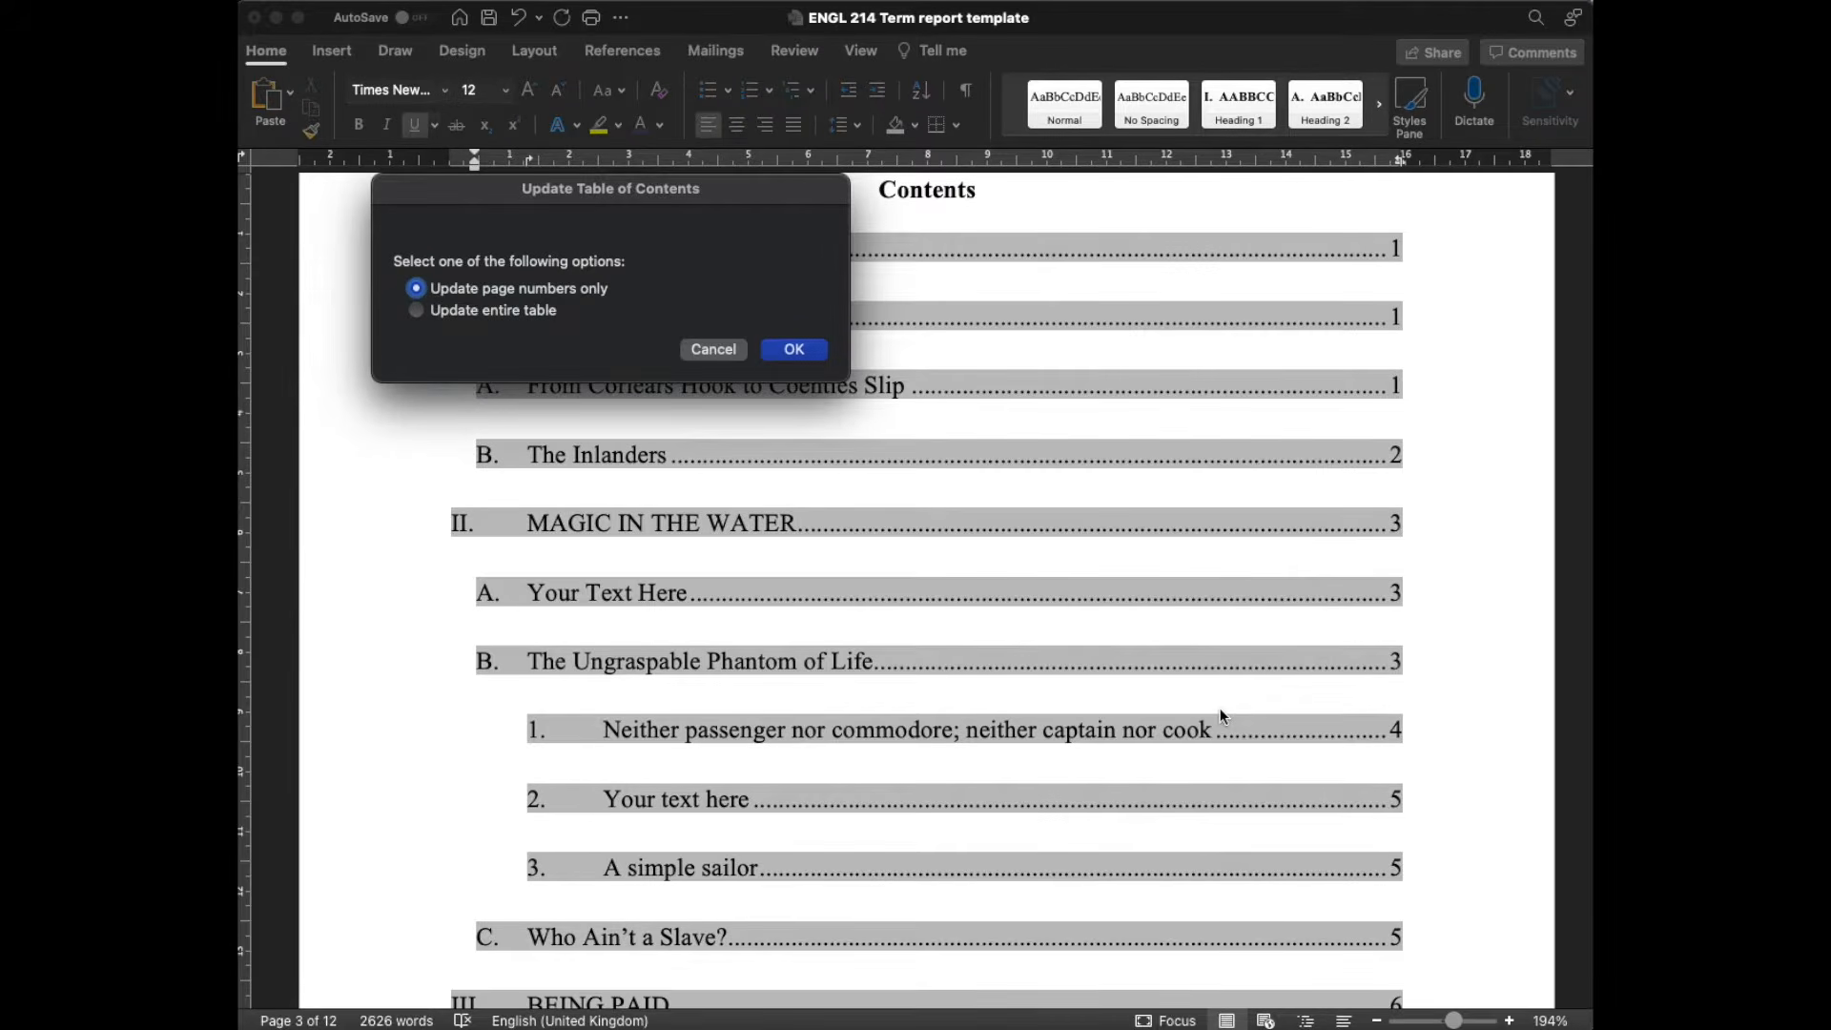
left_click(544, 312)
left_click(794, 350)
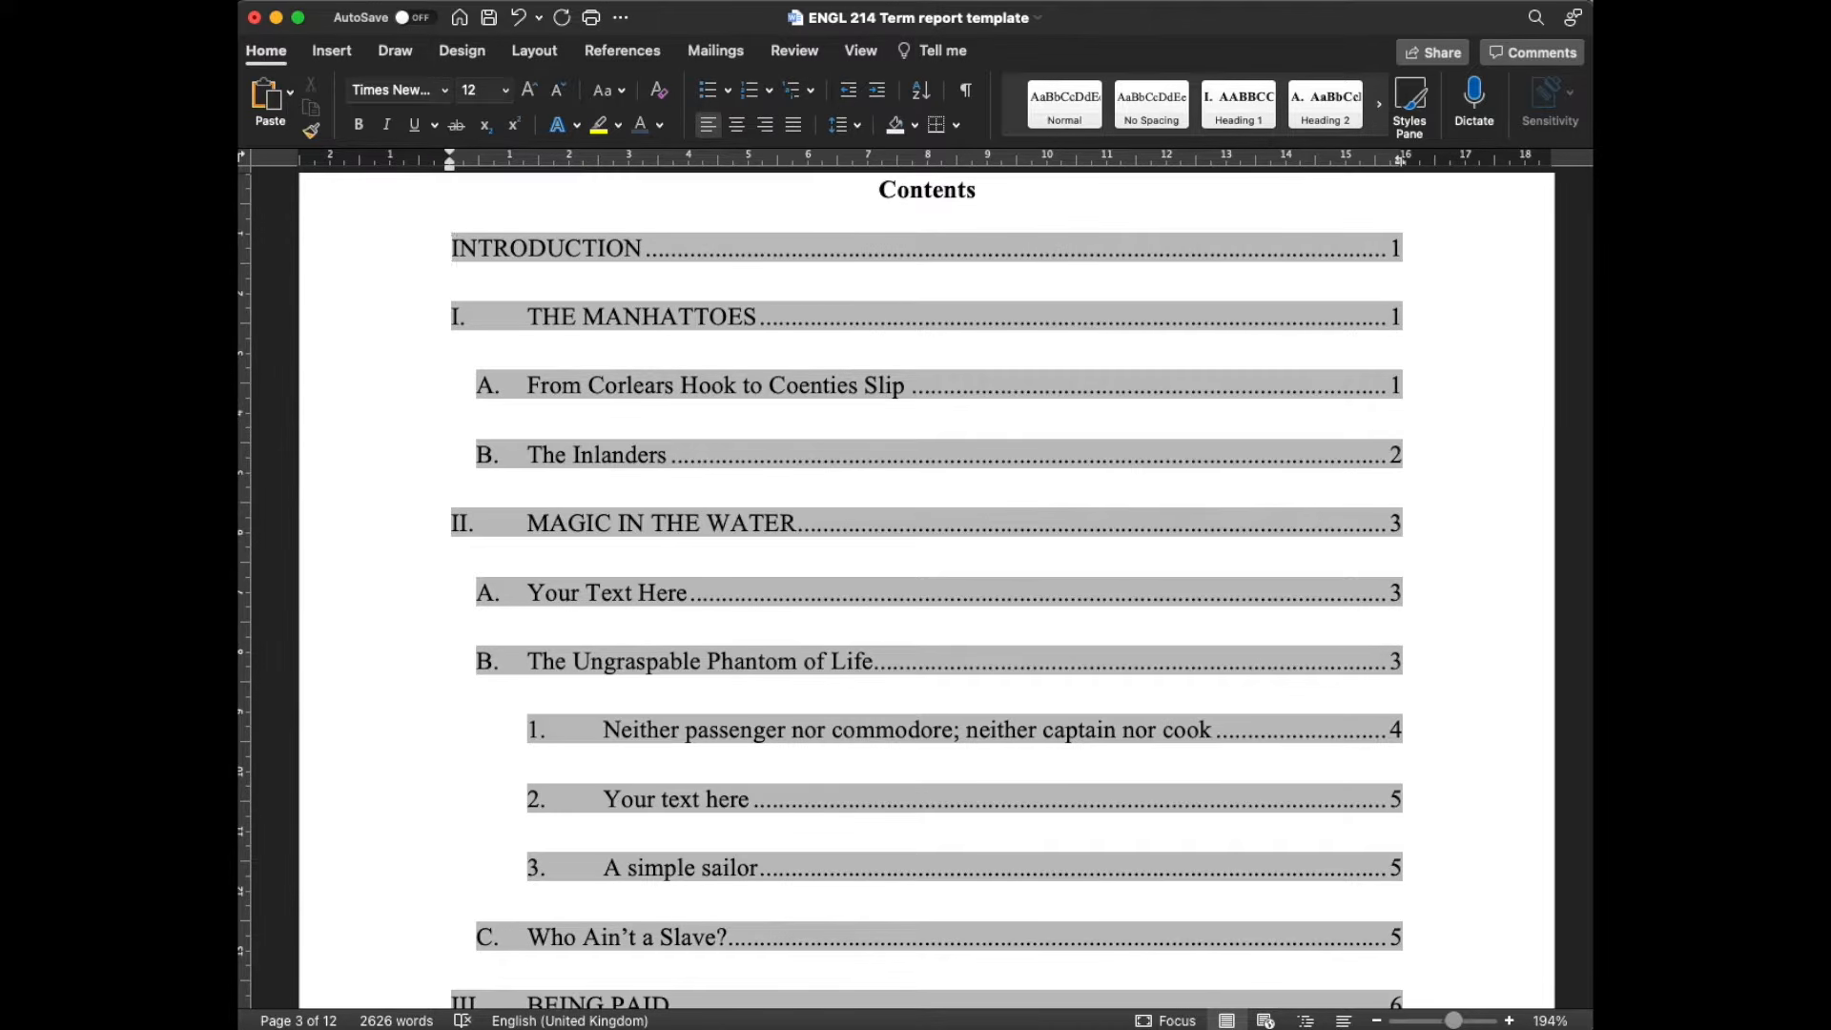
- Look through the report body from the INTRODUCTION to the References page, examining its headings, figure and text formatting
scroll(1471, 638, "down", 10)
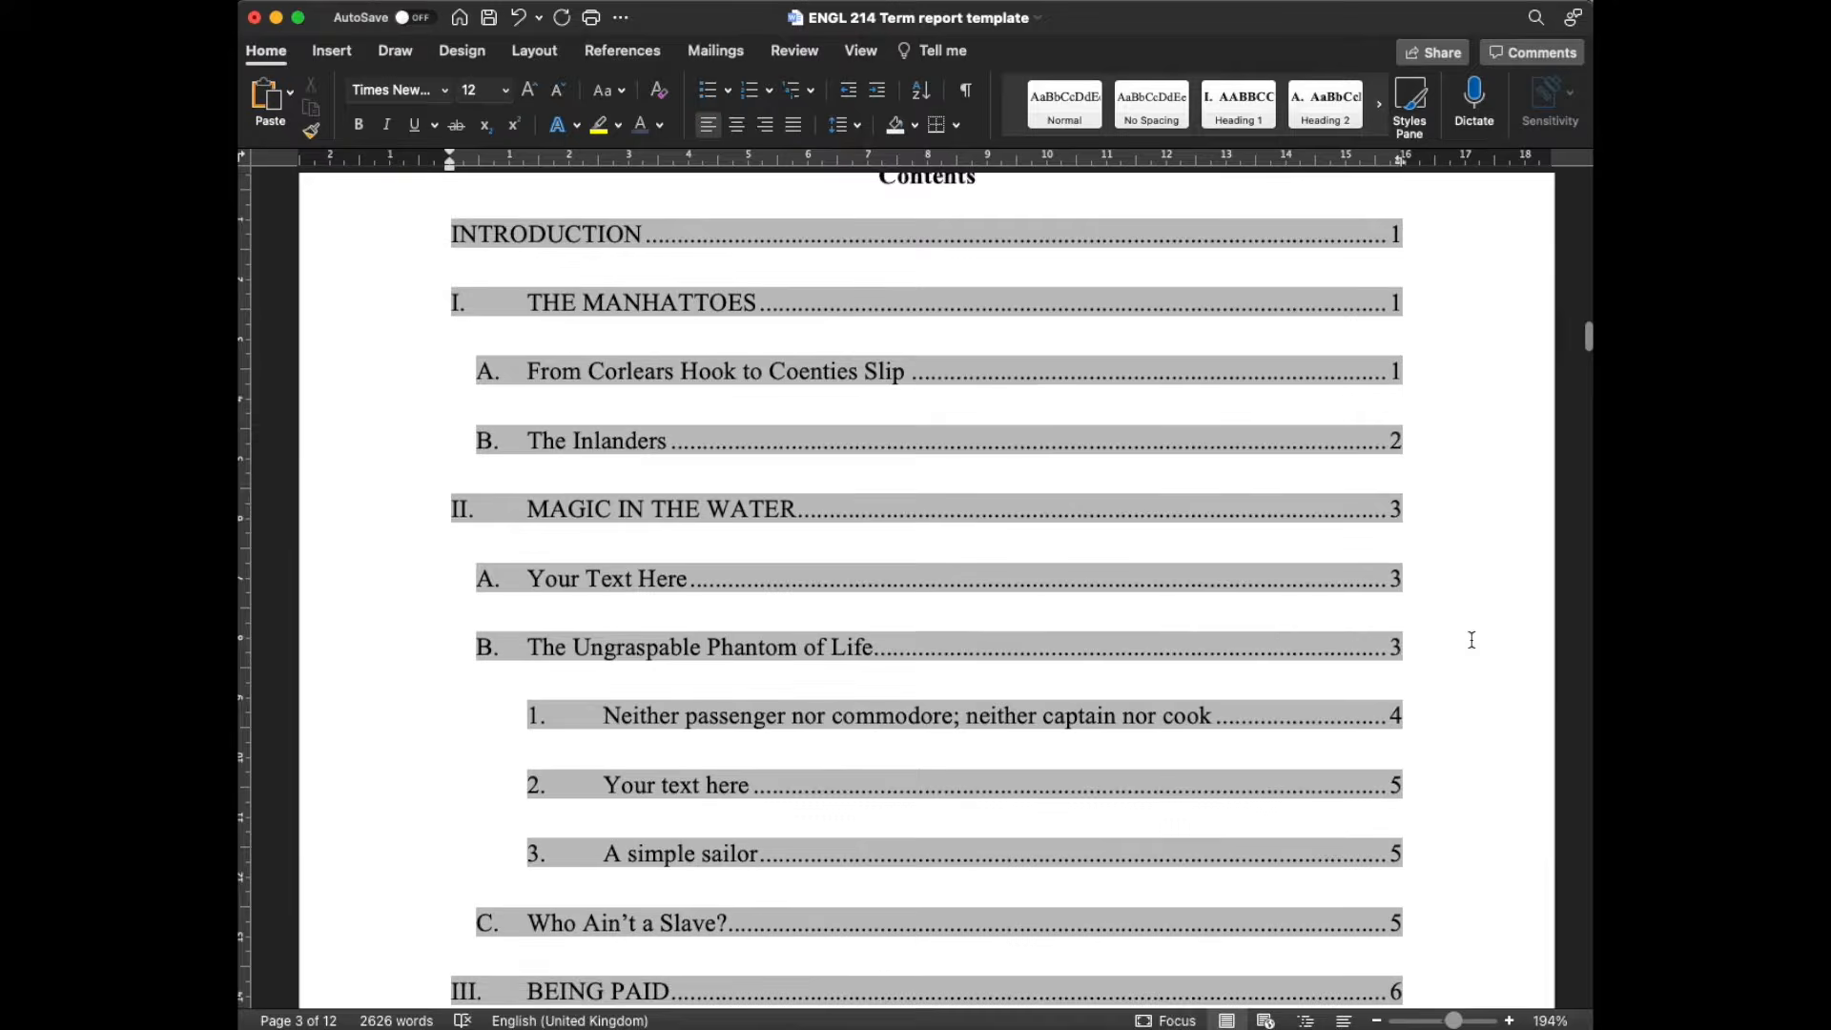
scroll(1471, 638, "down", 13)
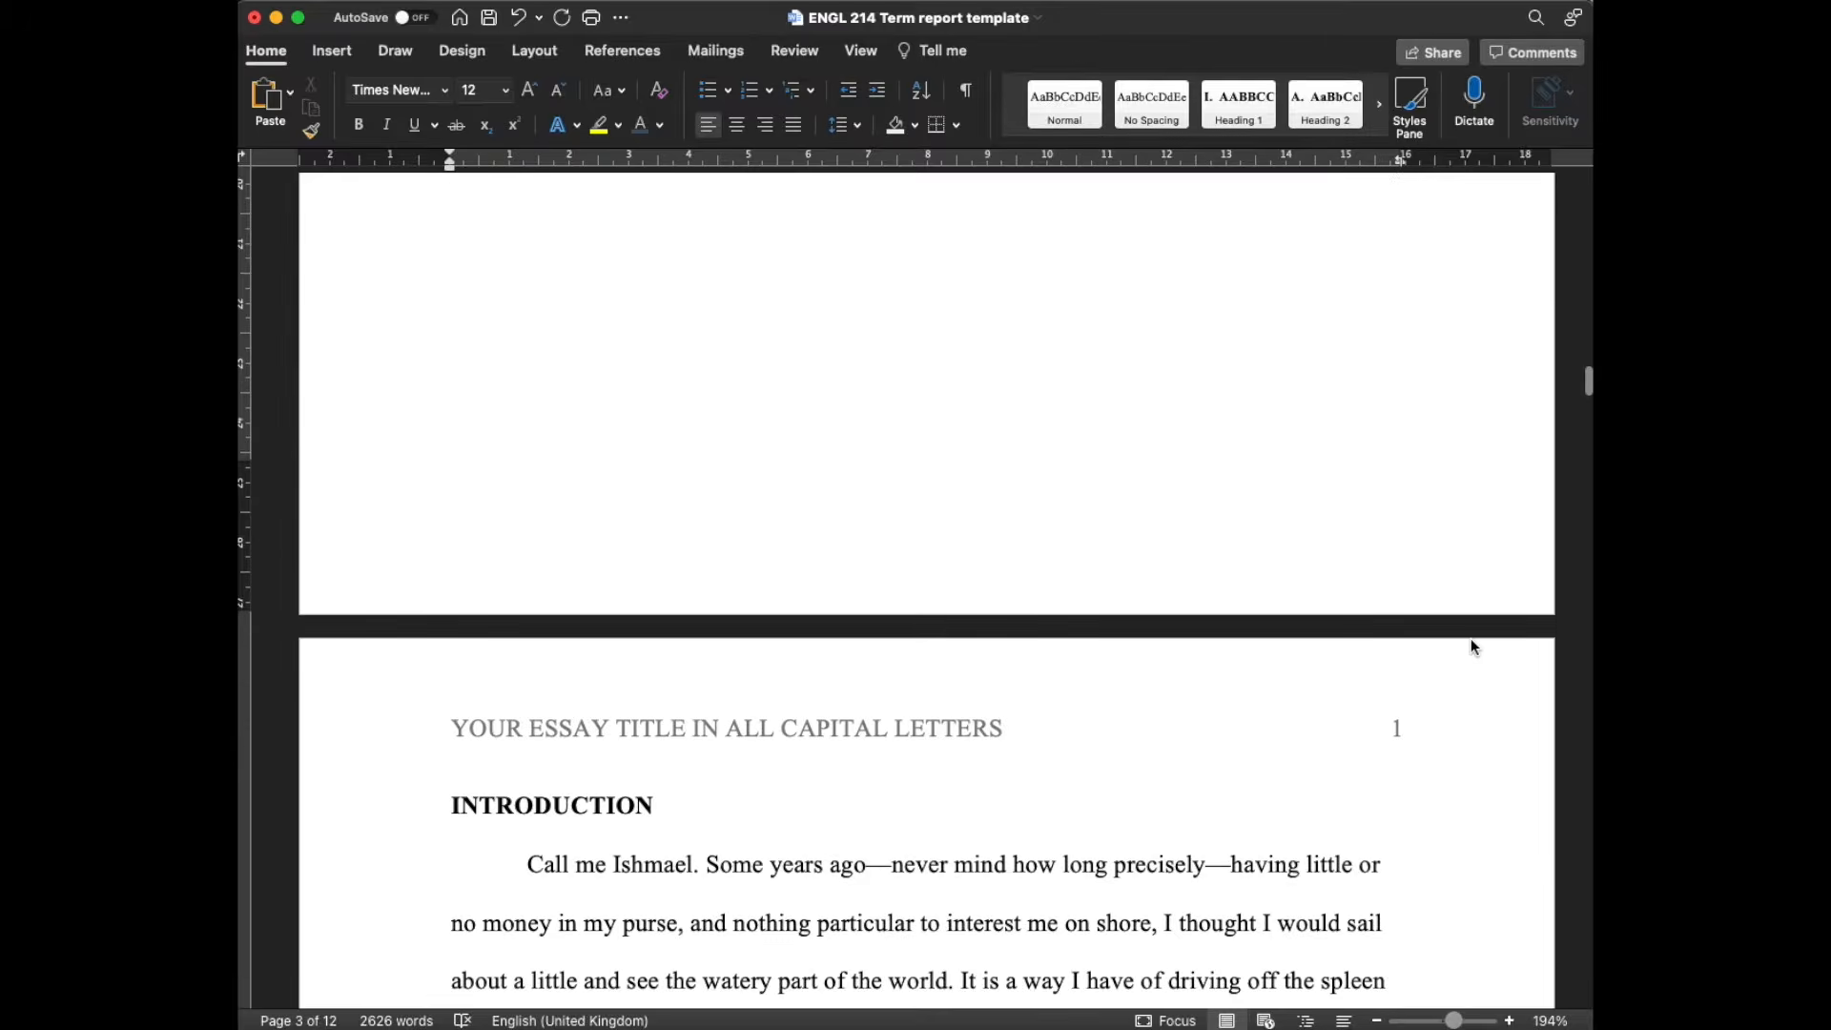
left_click(1266, 608)
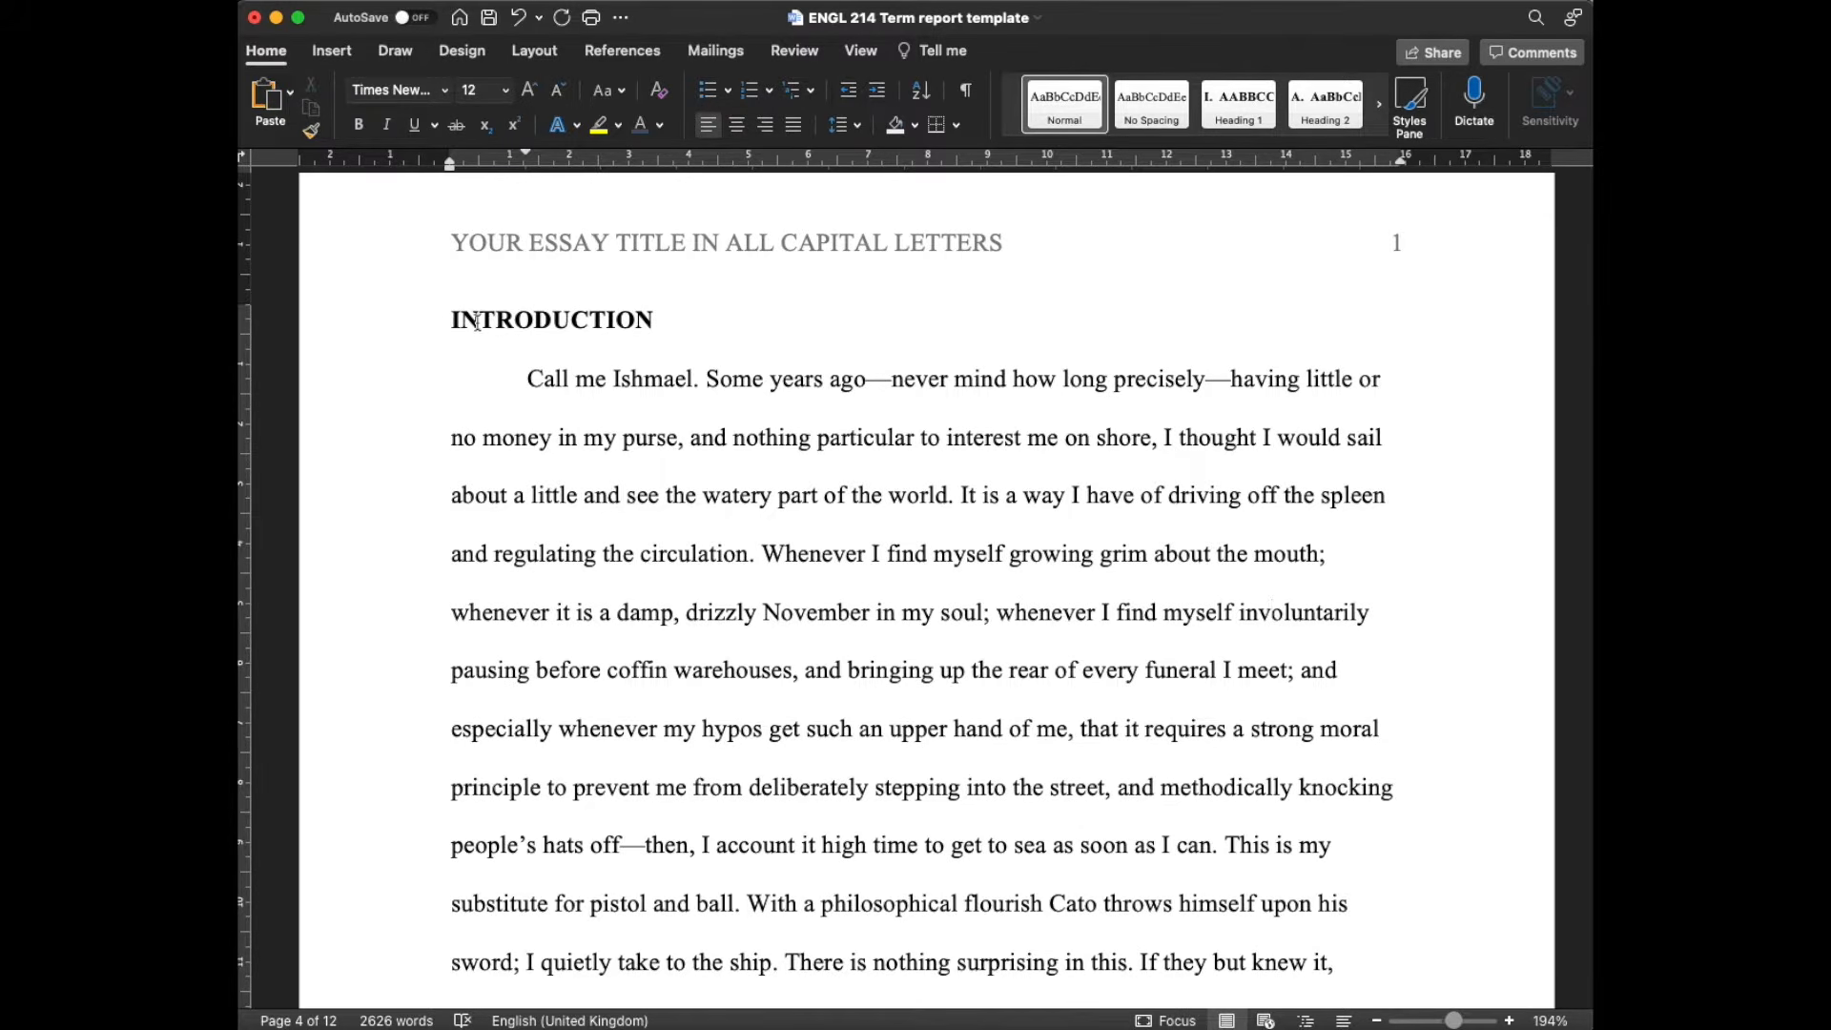
scroll(462, 513, "down", 5)
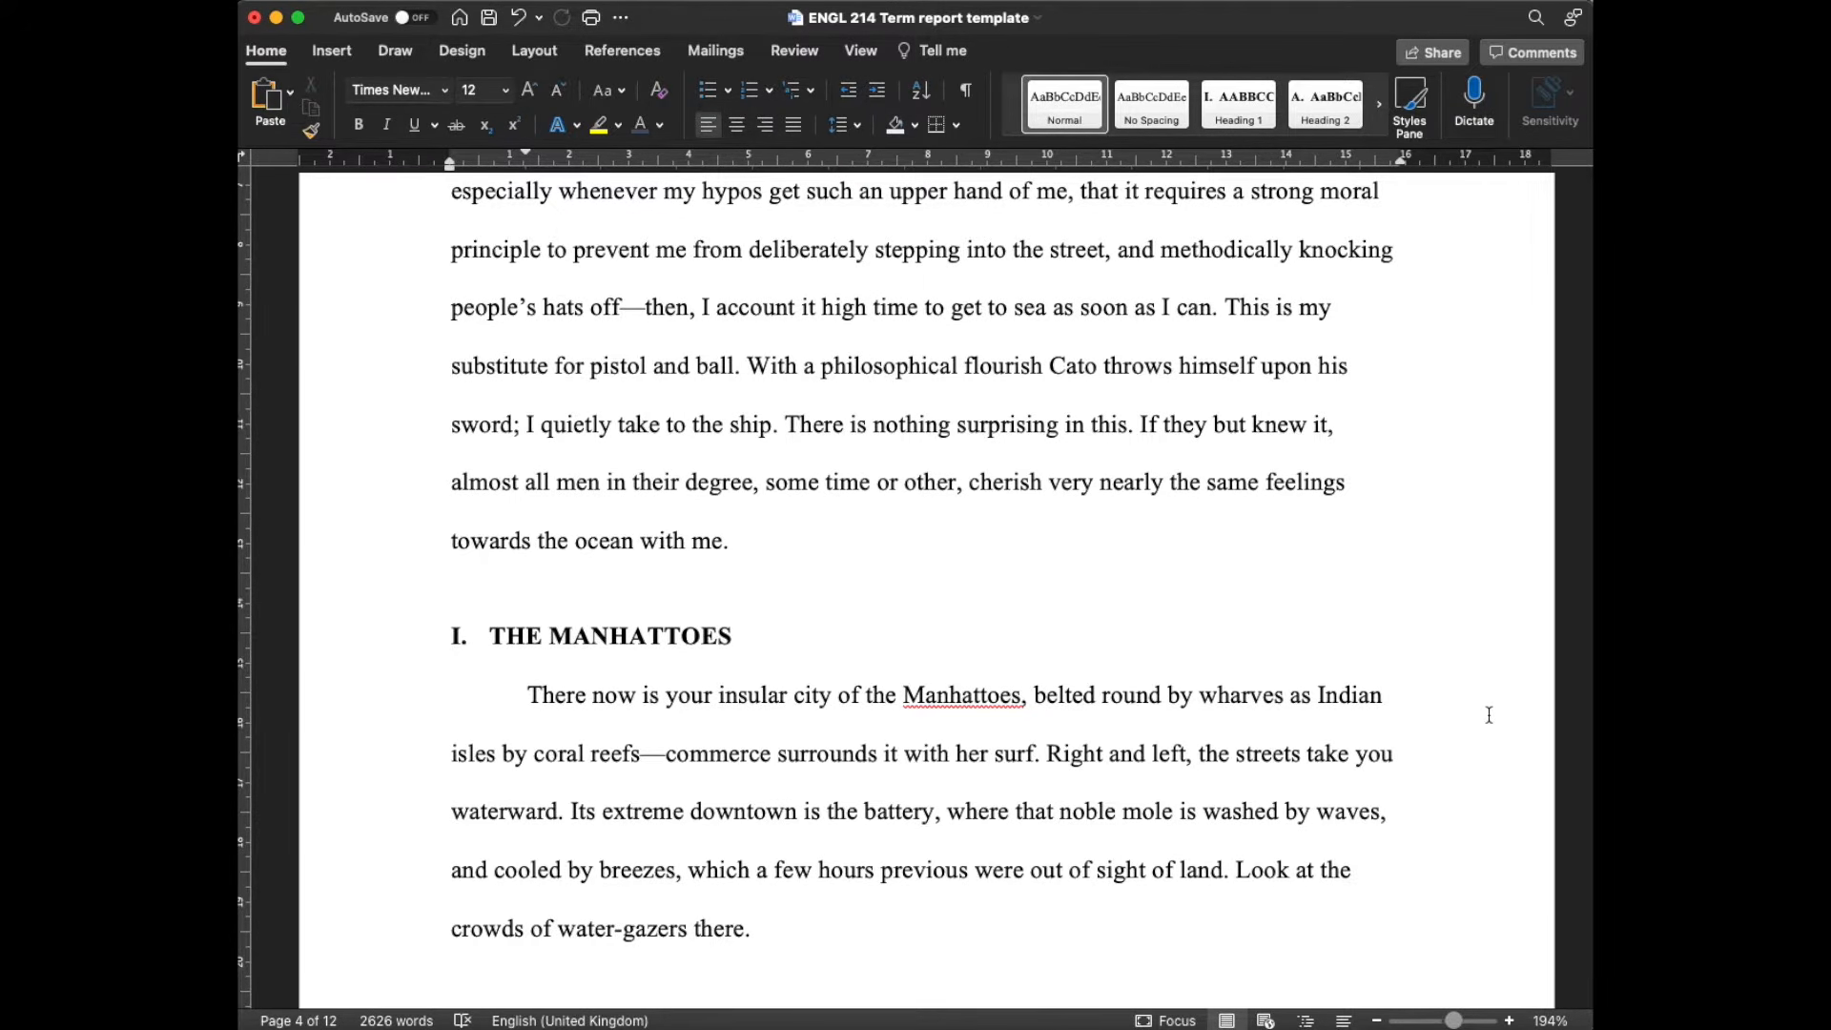
scroll(1489, 714, "down", 10)
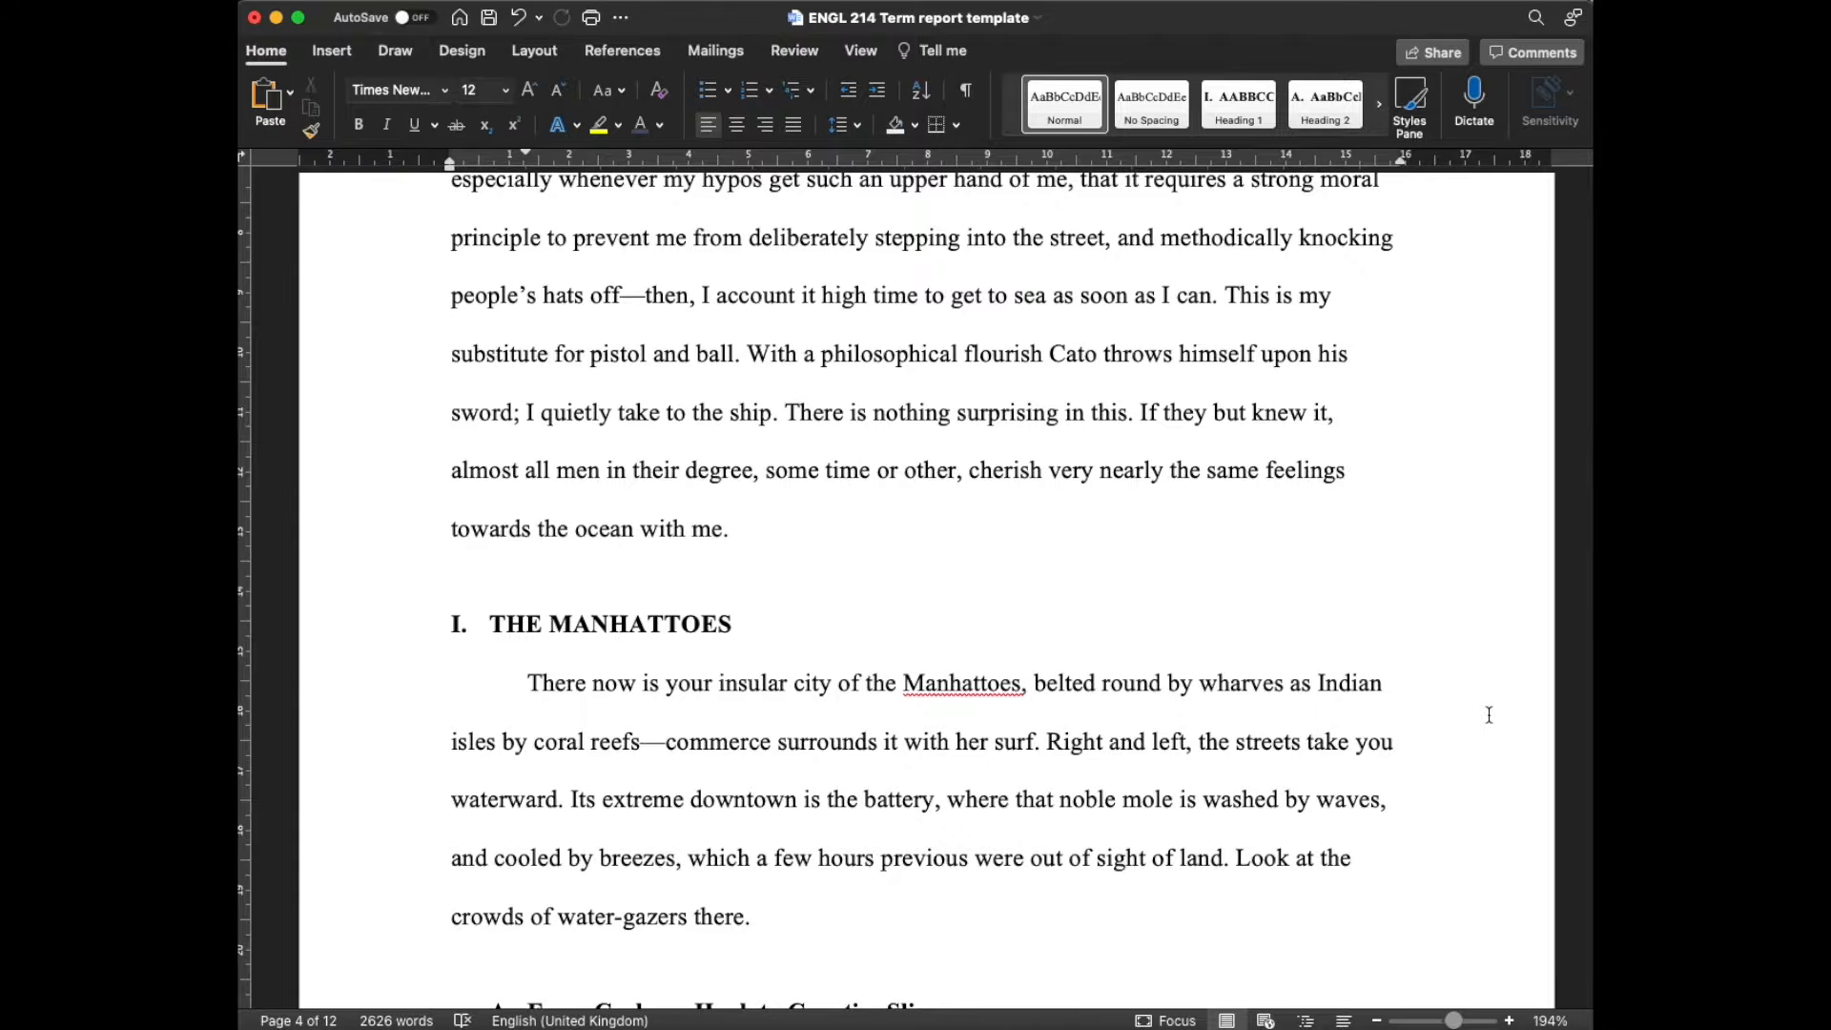
scroll(1488, 714, "down", 15)
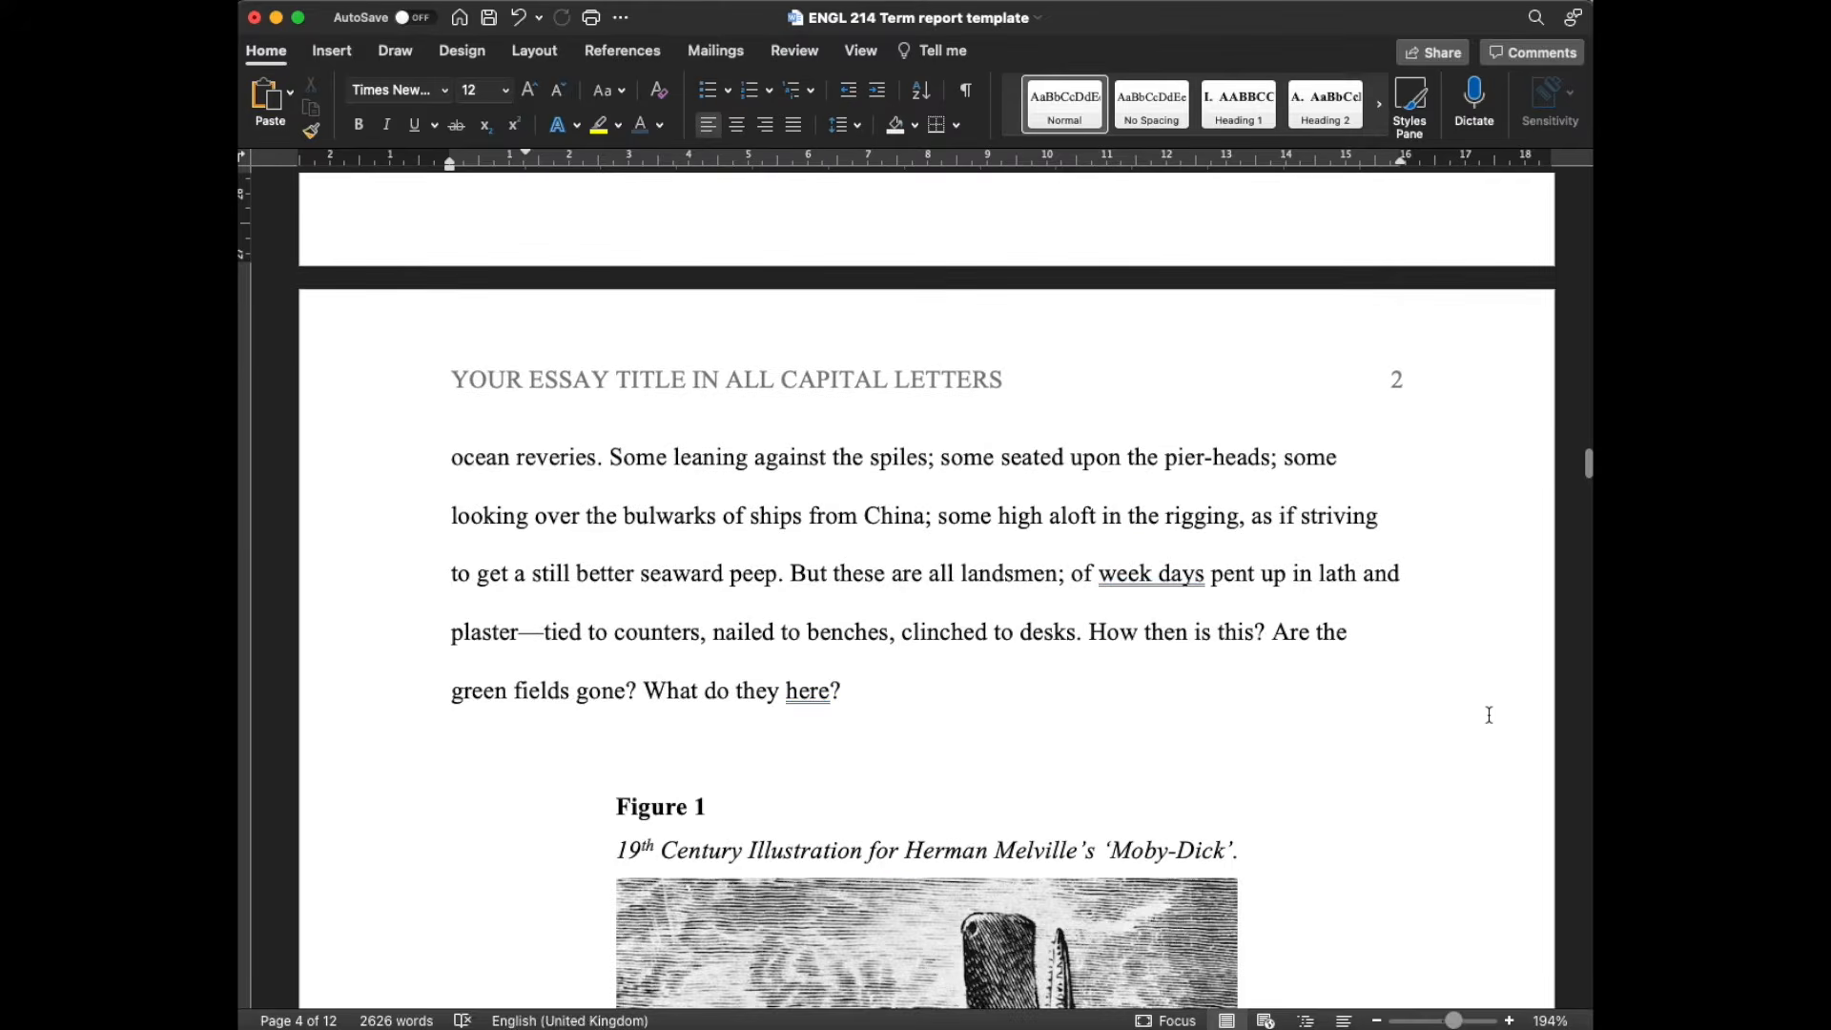
scroll(1488, 714, "down", 20)
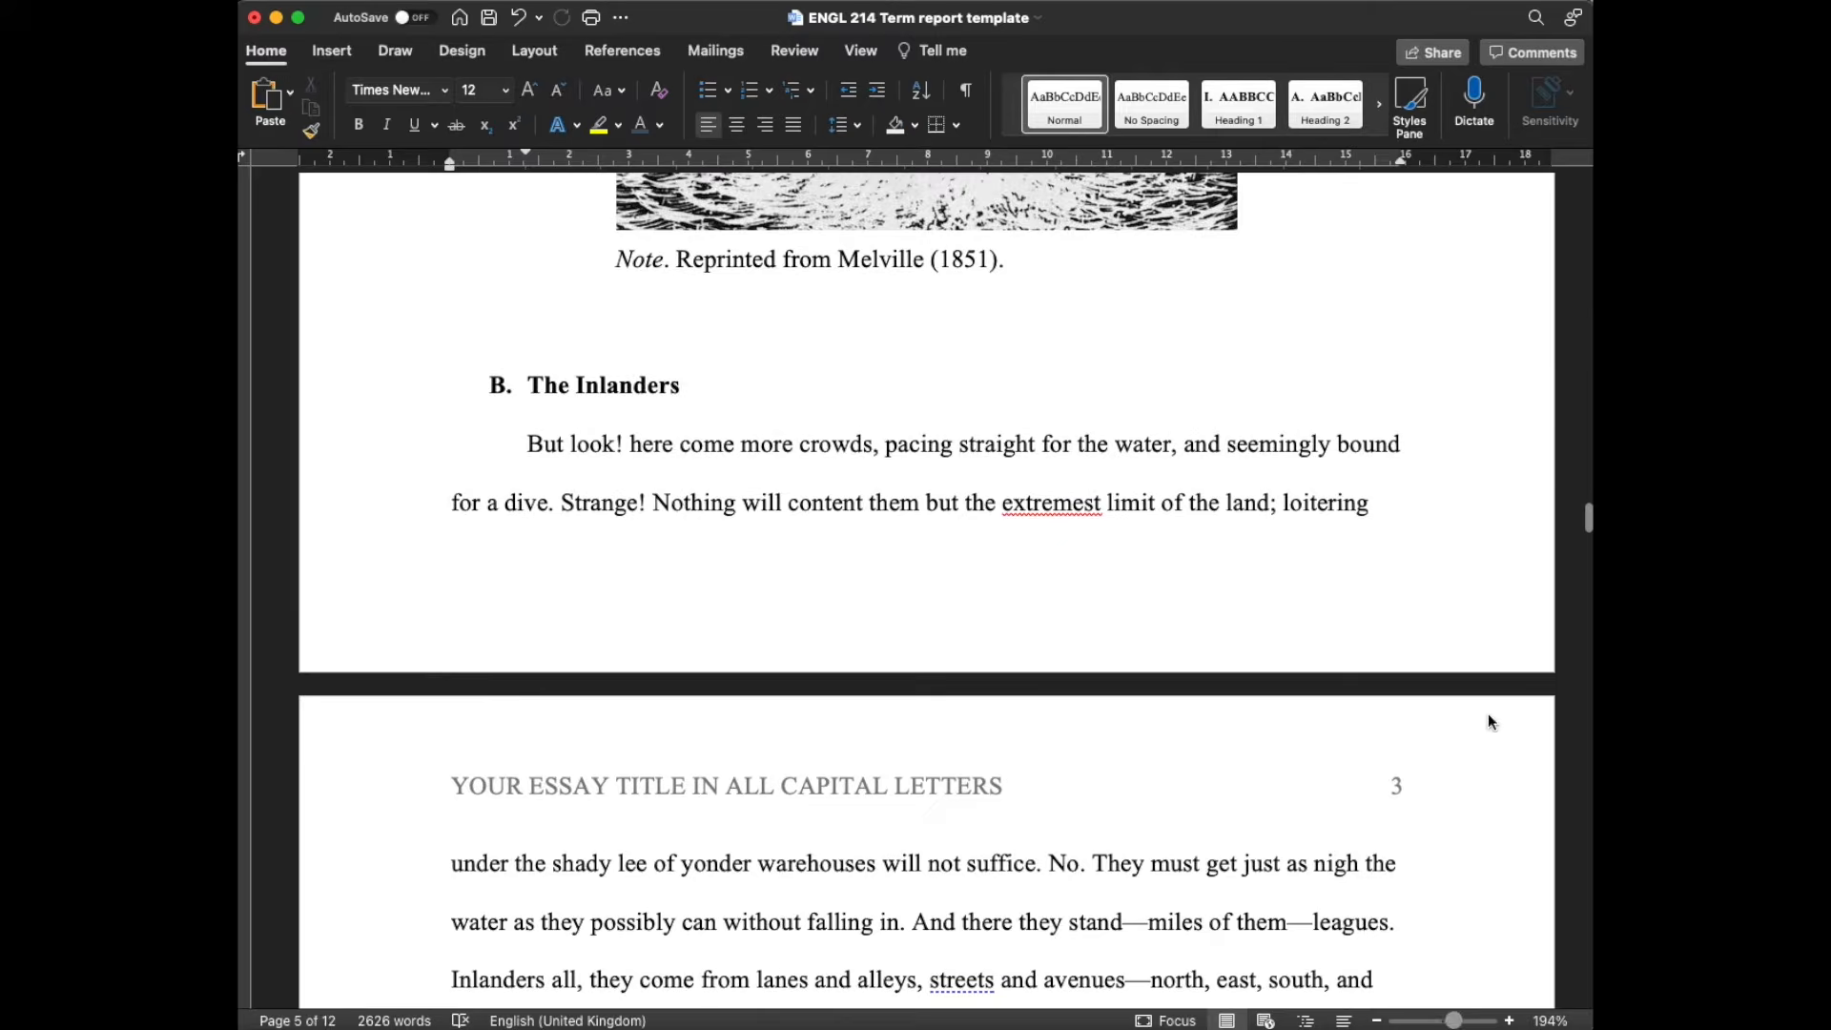
scroll(1489, 714, "down", 20)
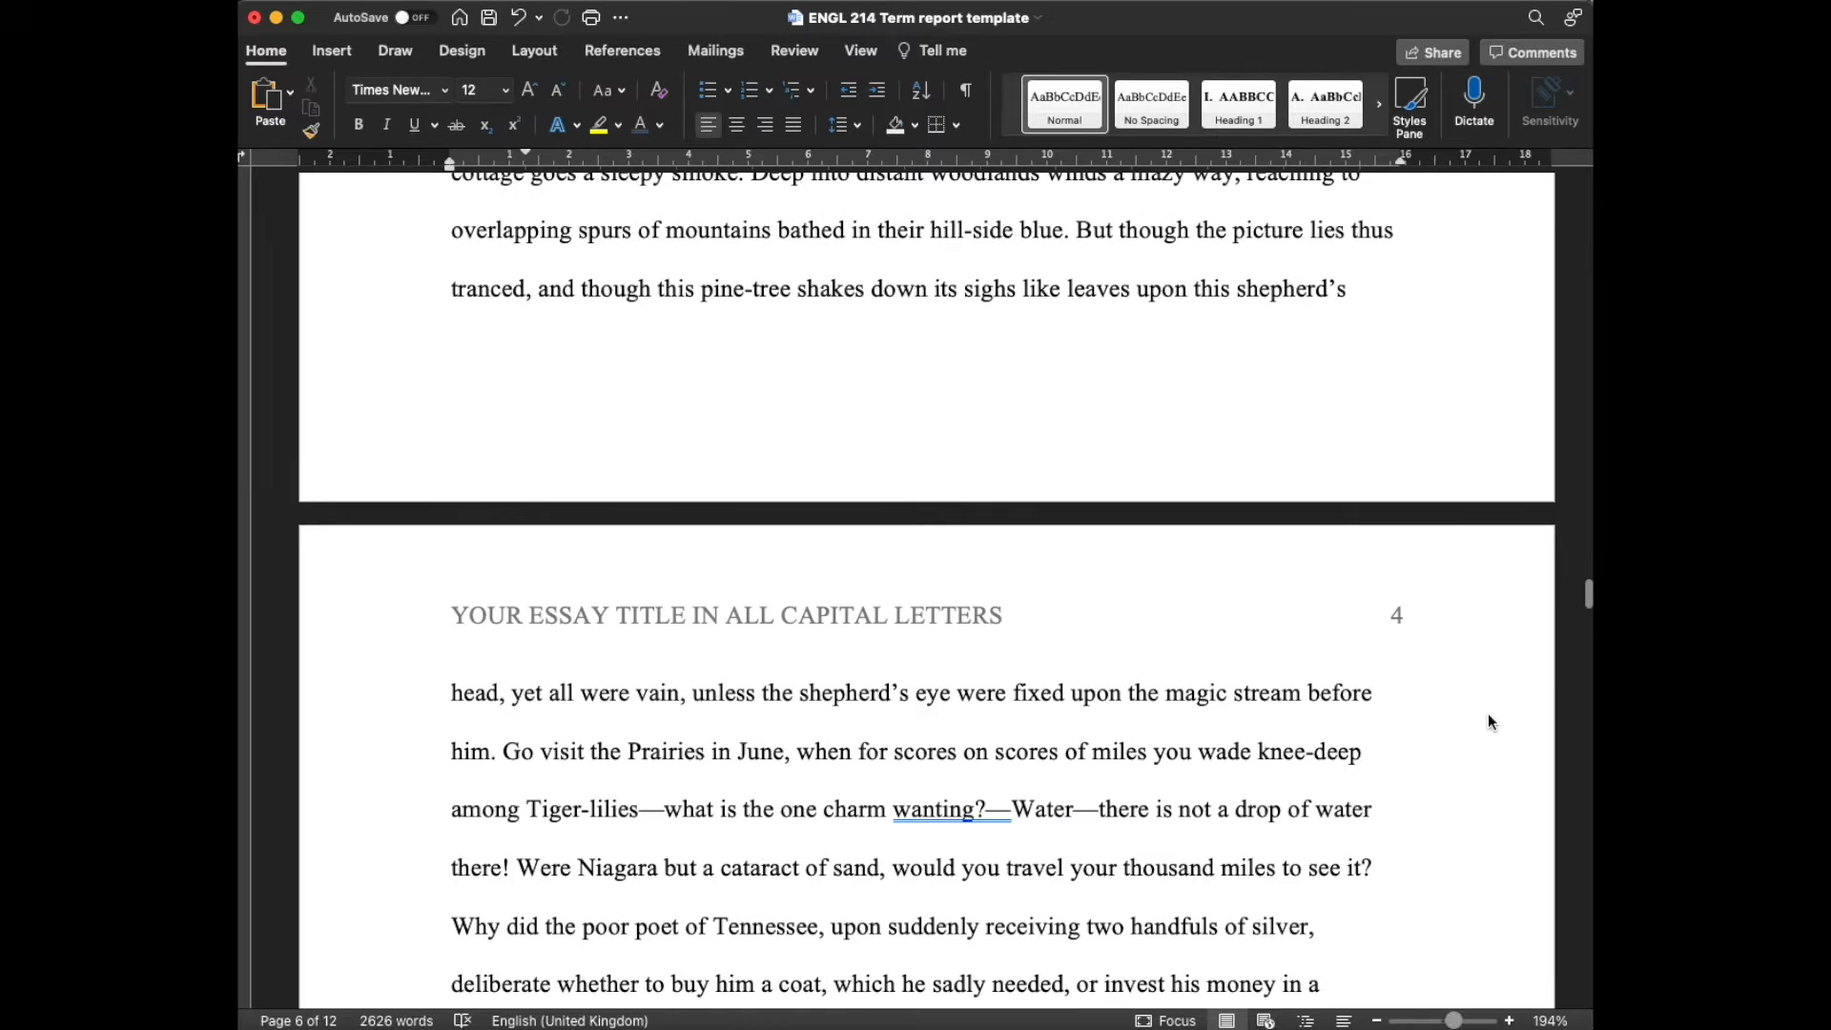
scroll(1489, 714, "down", 20)
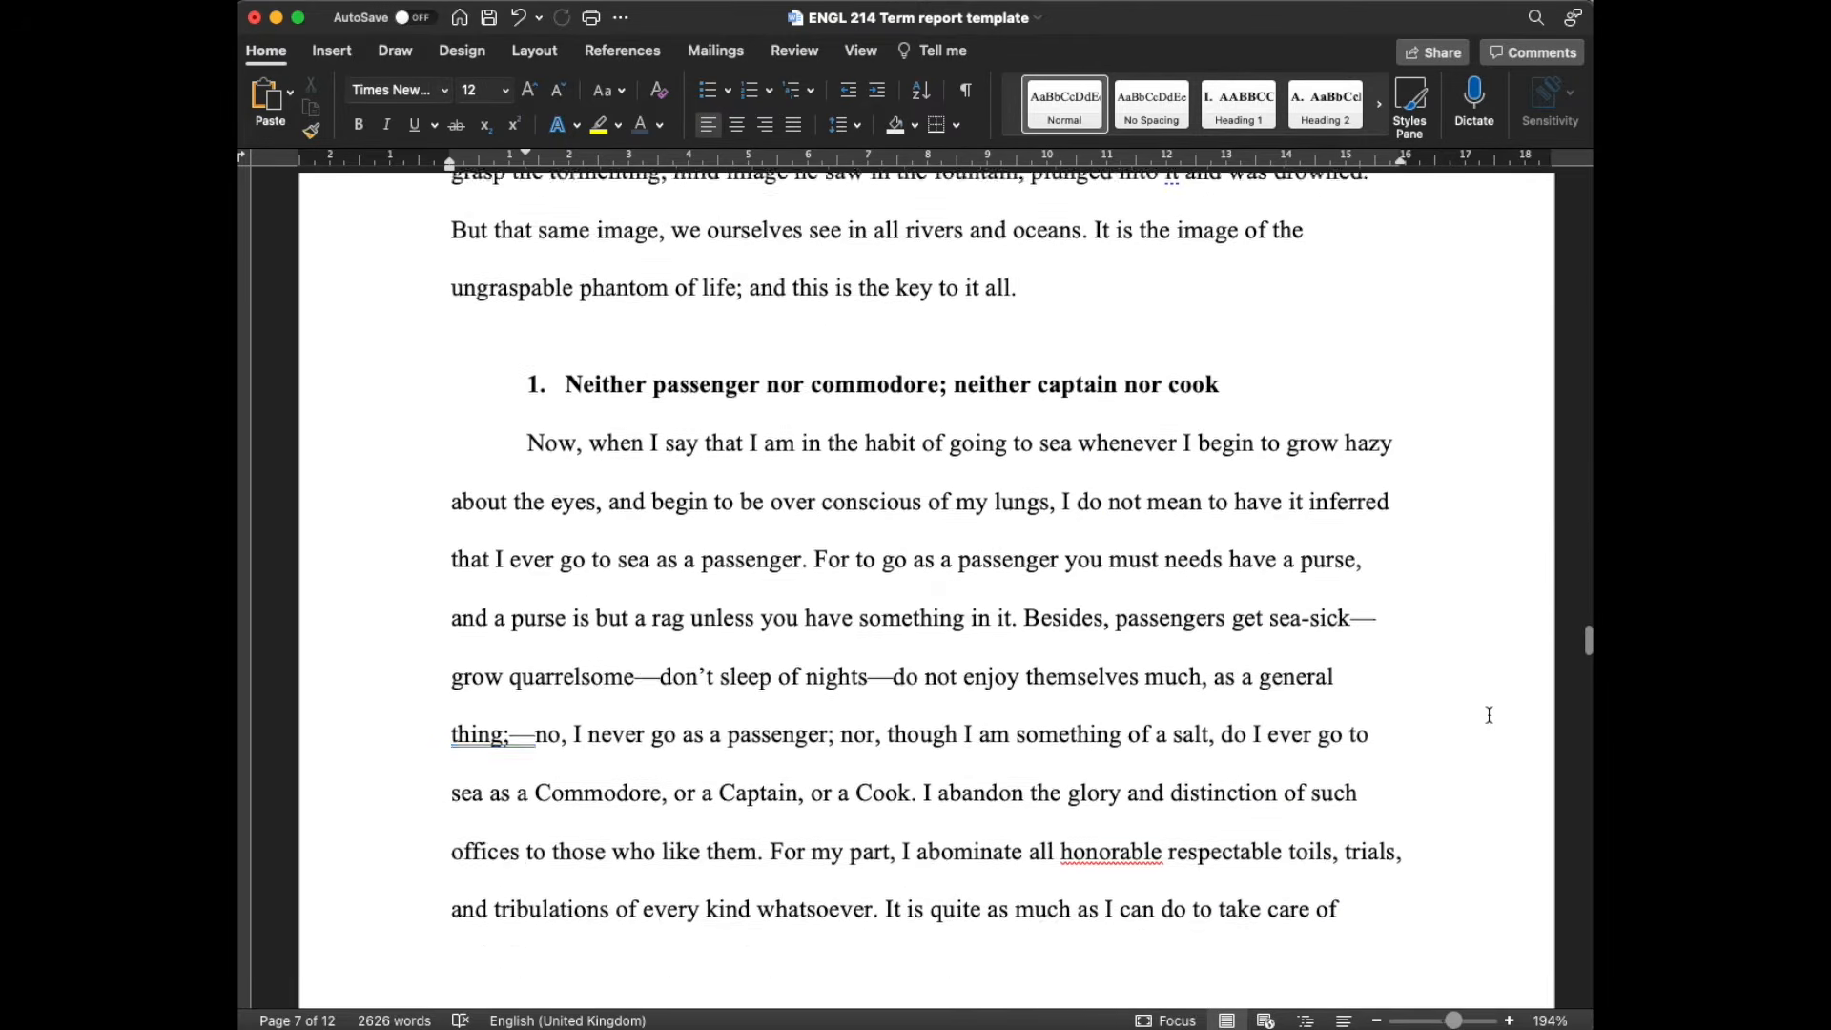
scroll(1488, 714, "down", 20)
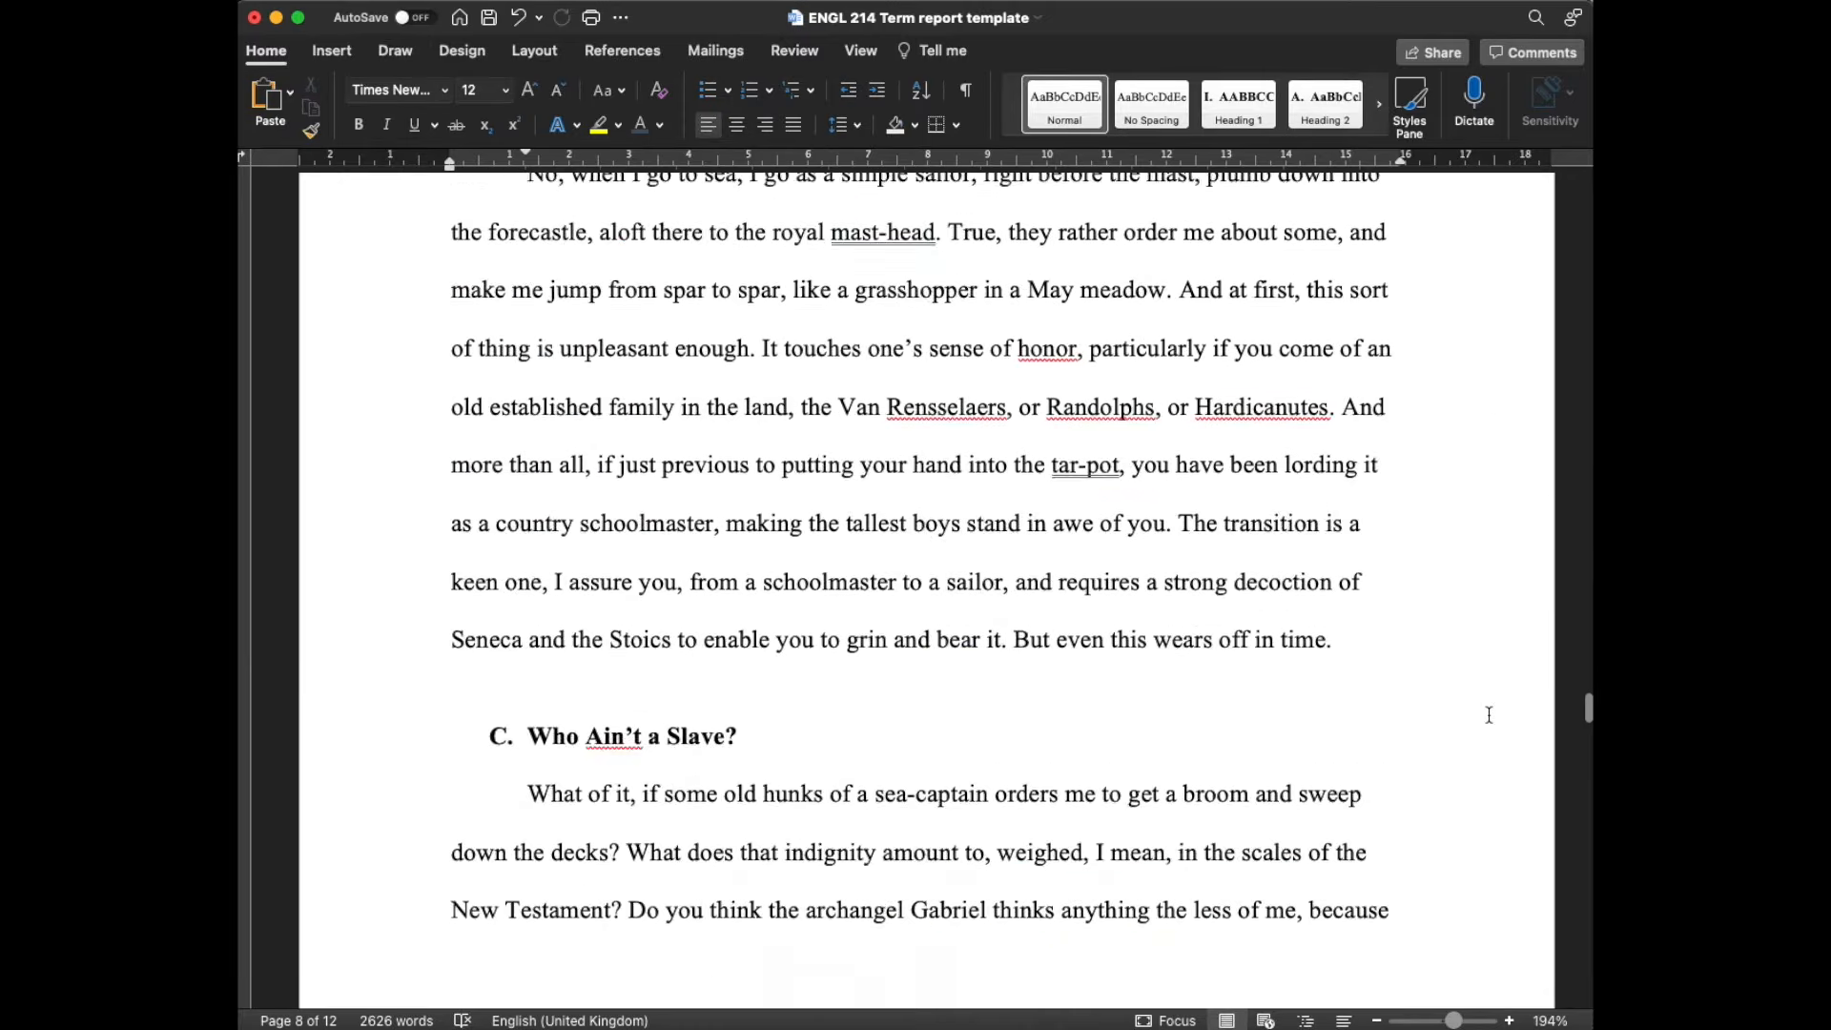
scroll(1489, 714, "down", 20)
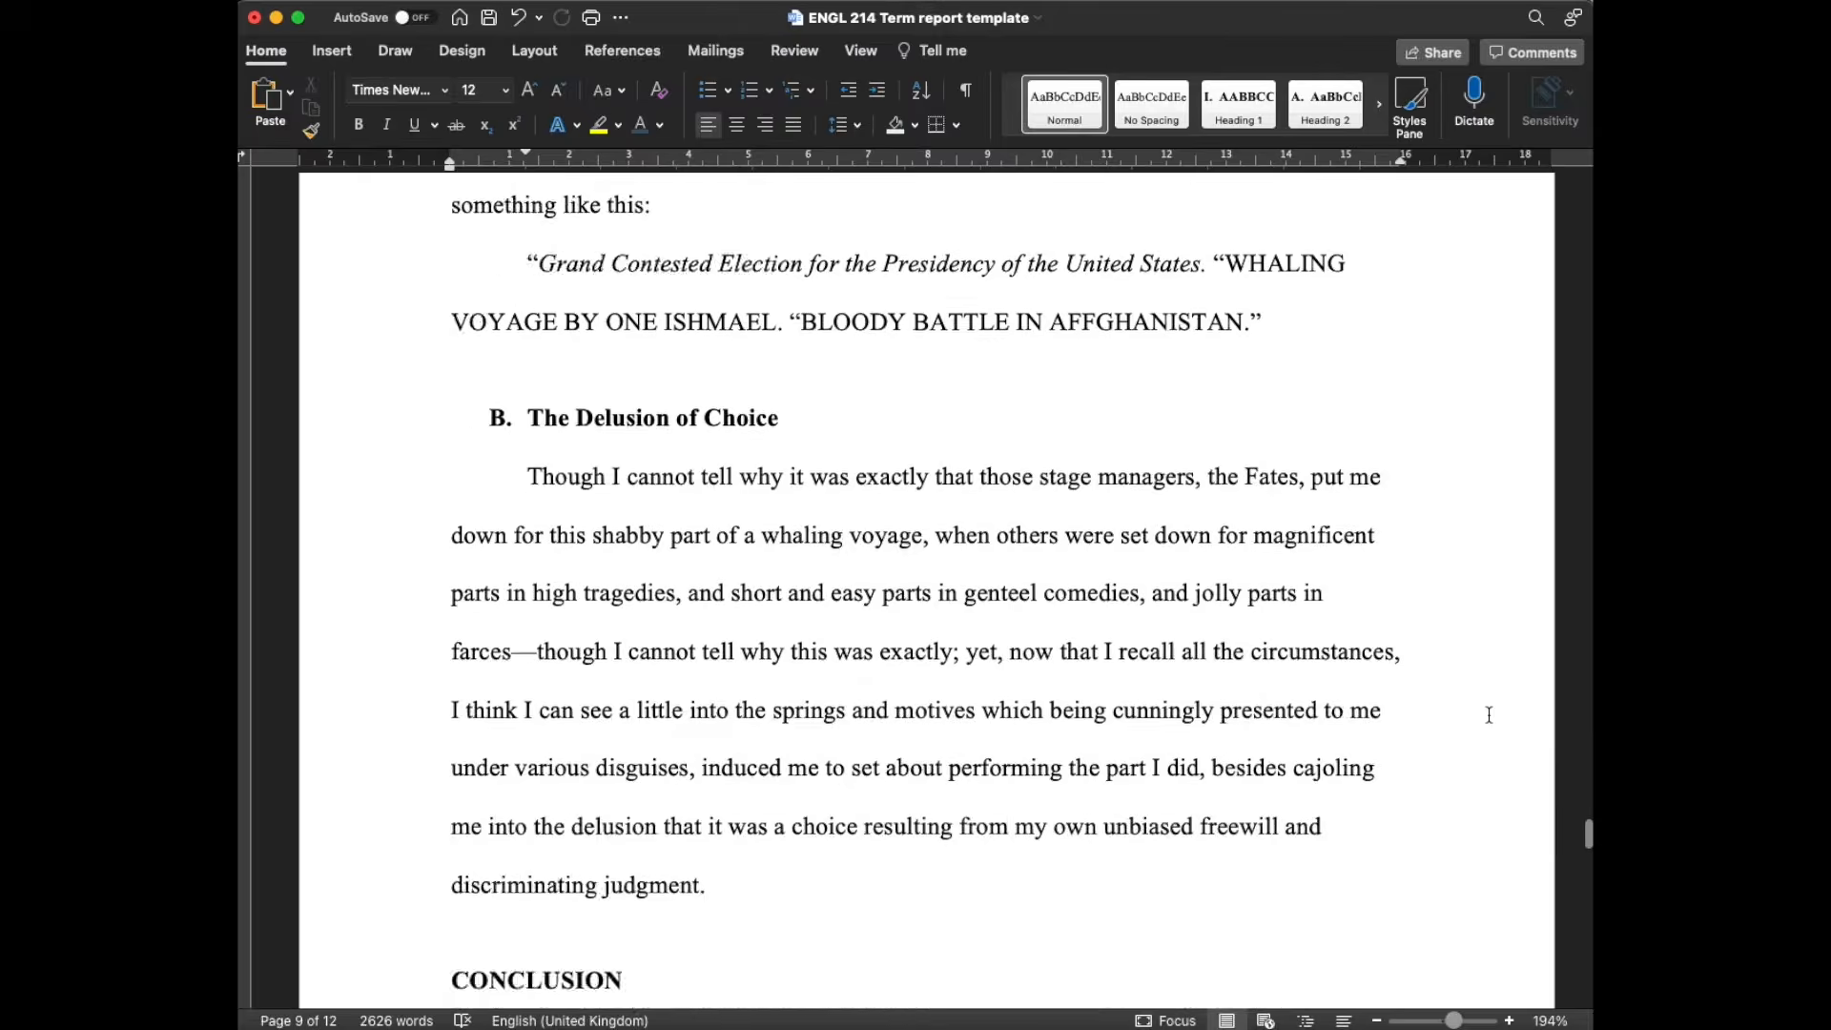
scroll(1488, 714, "down", 15)
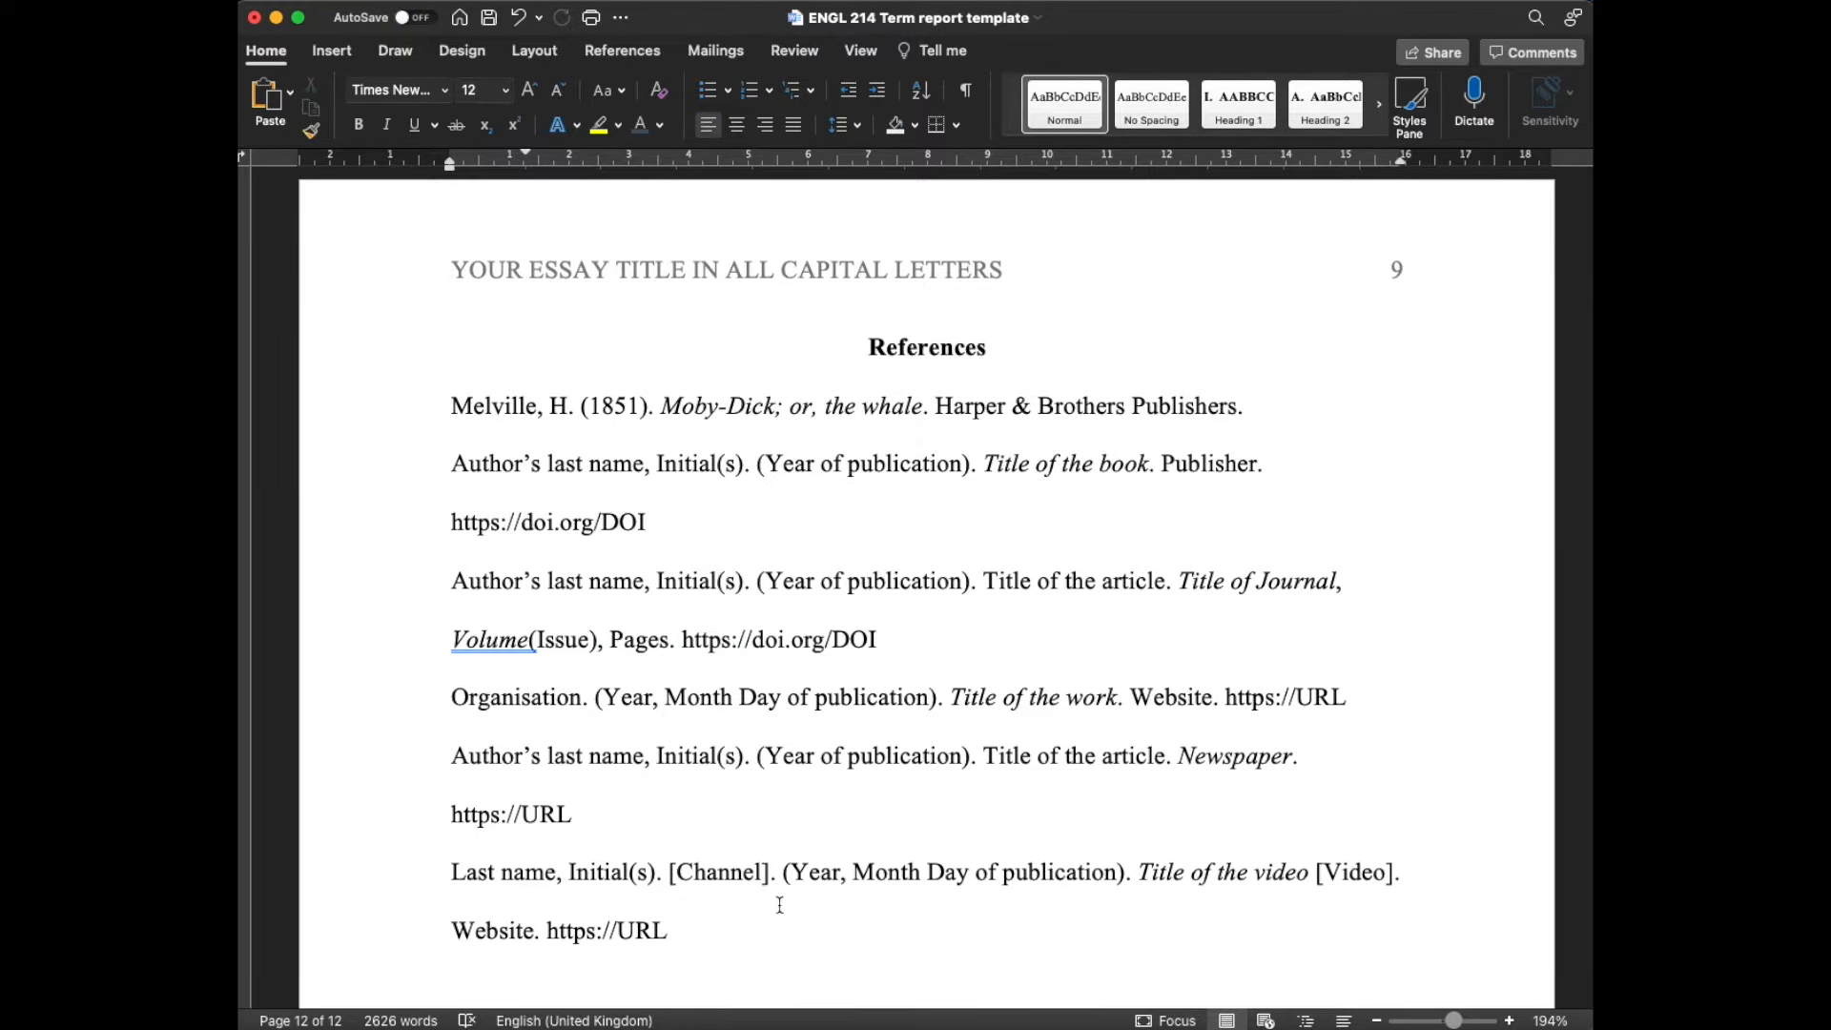
- Apply a special Hanging indent of 1.27 cm to all the entries on the References page
left_click_drag(459, 399, 698, 918)
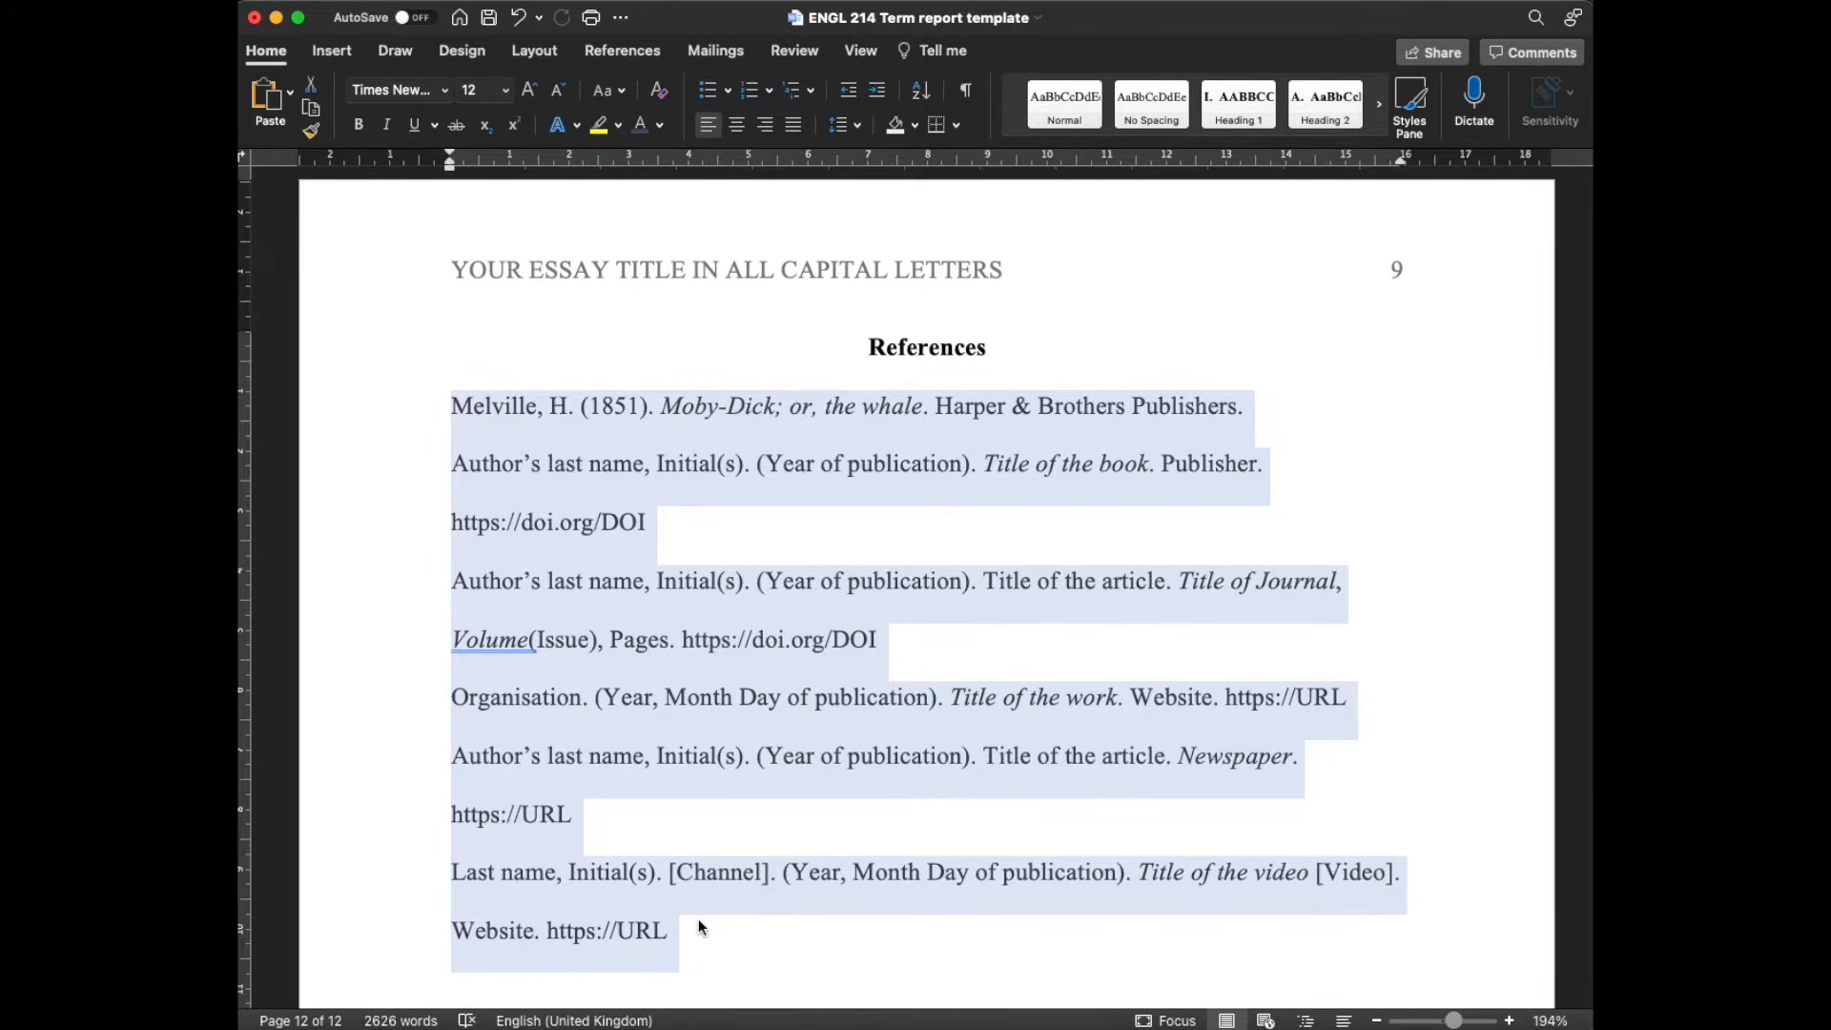
right_click(768, 682)
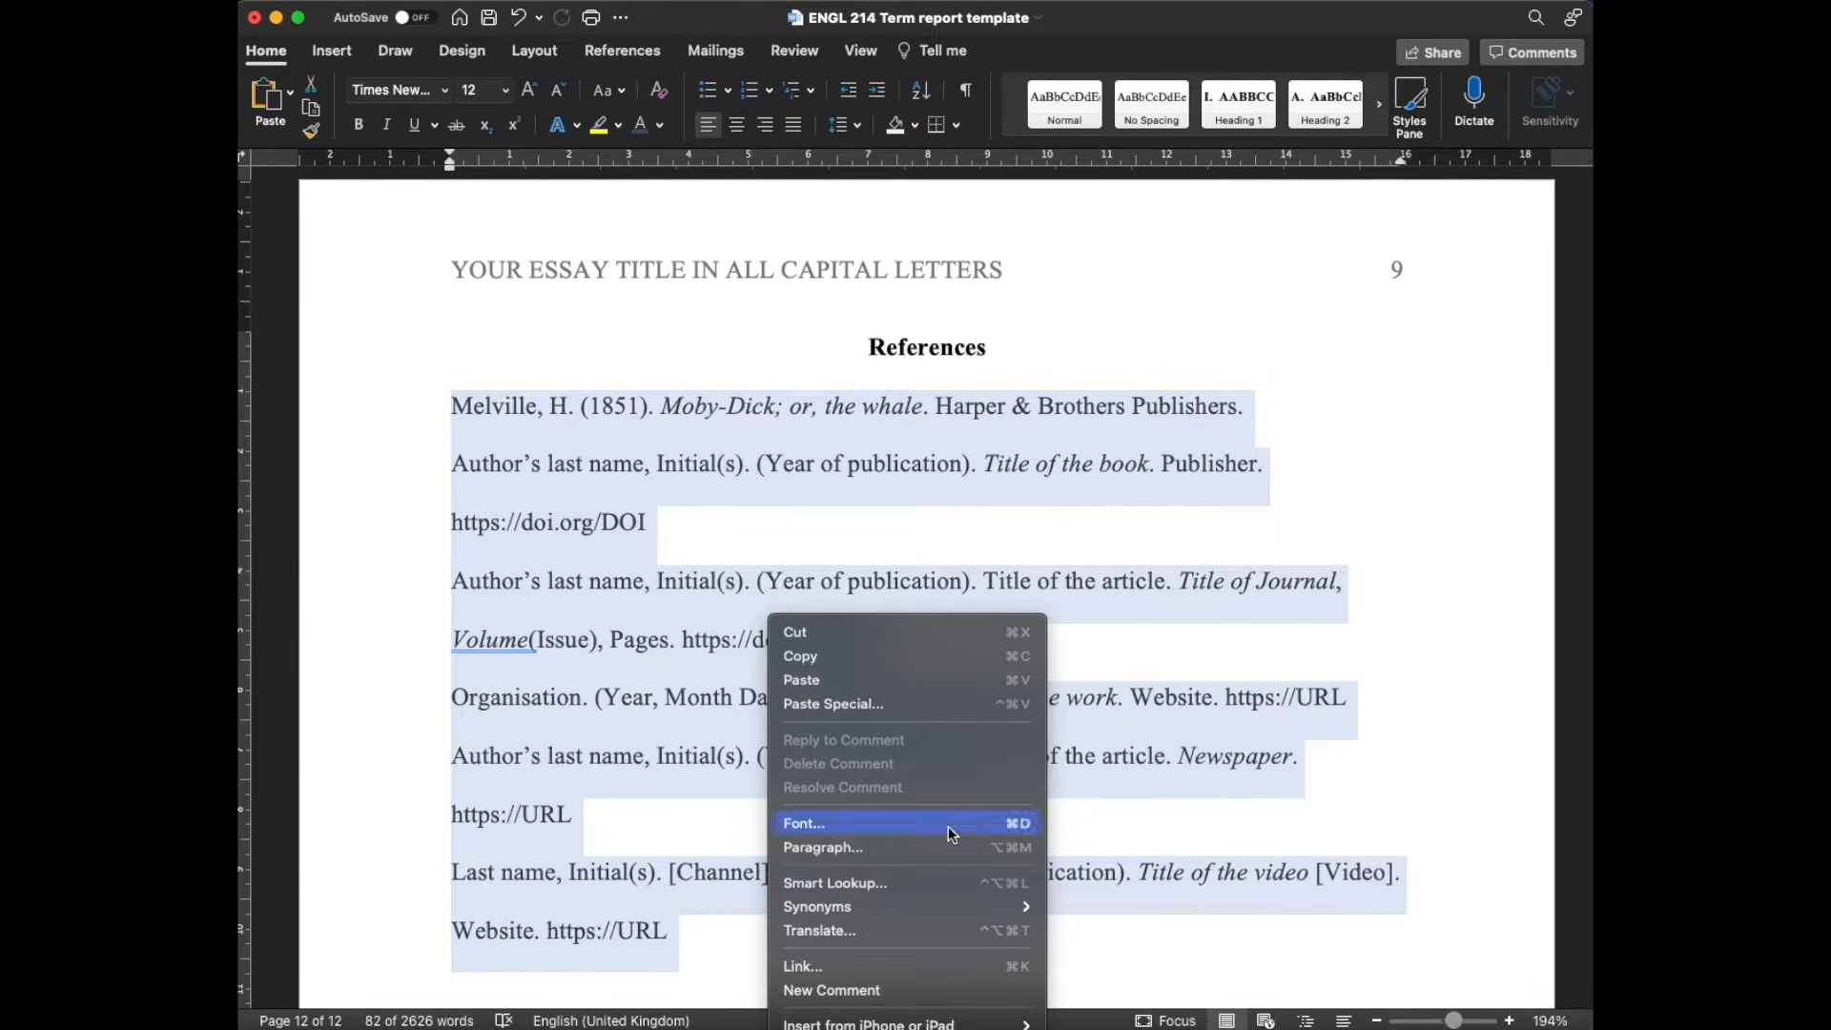
left_click(955, 849)
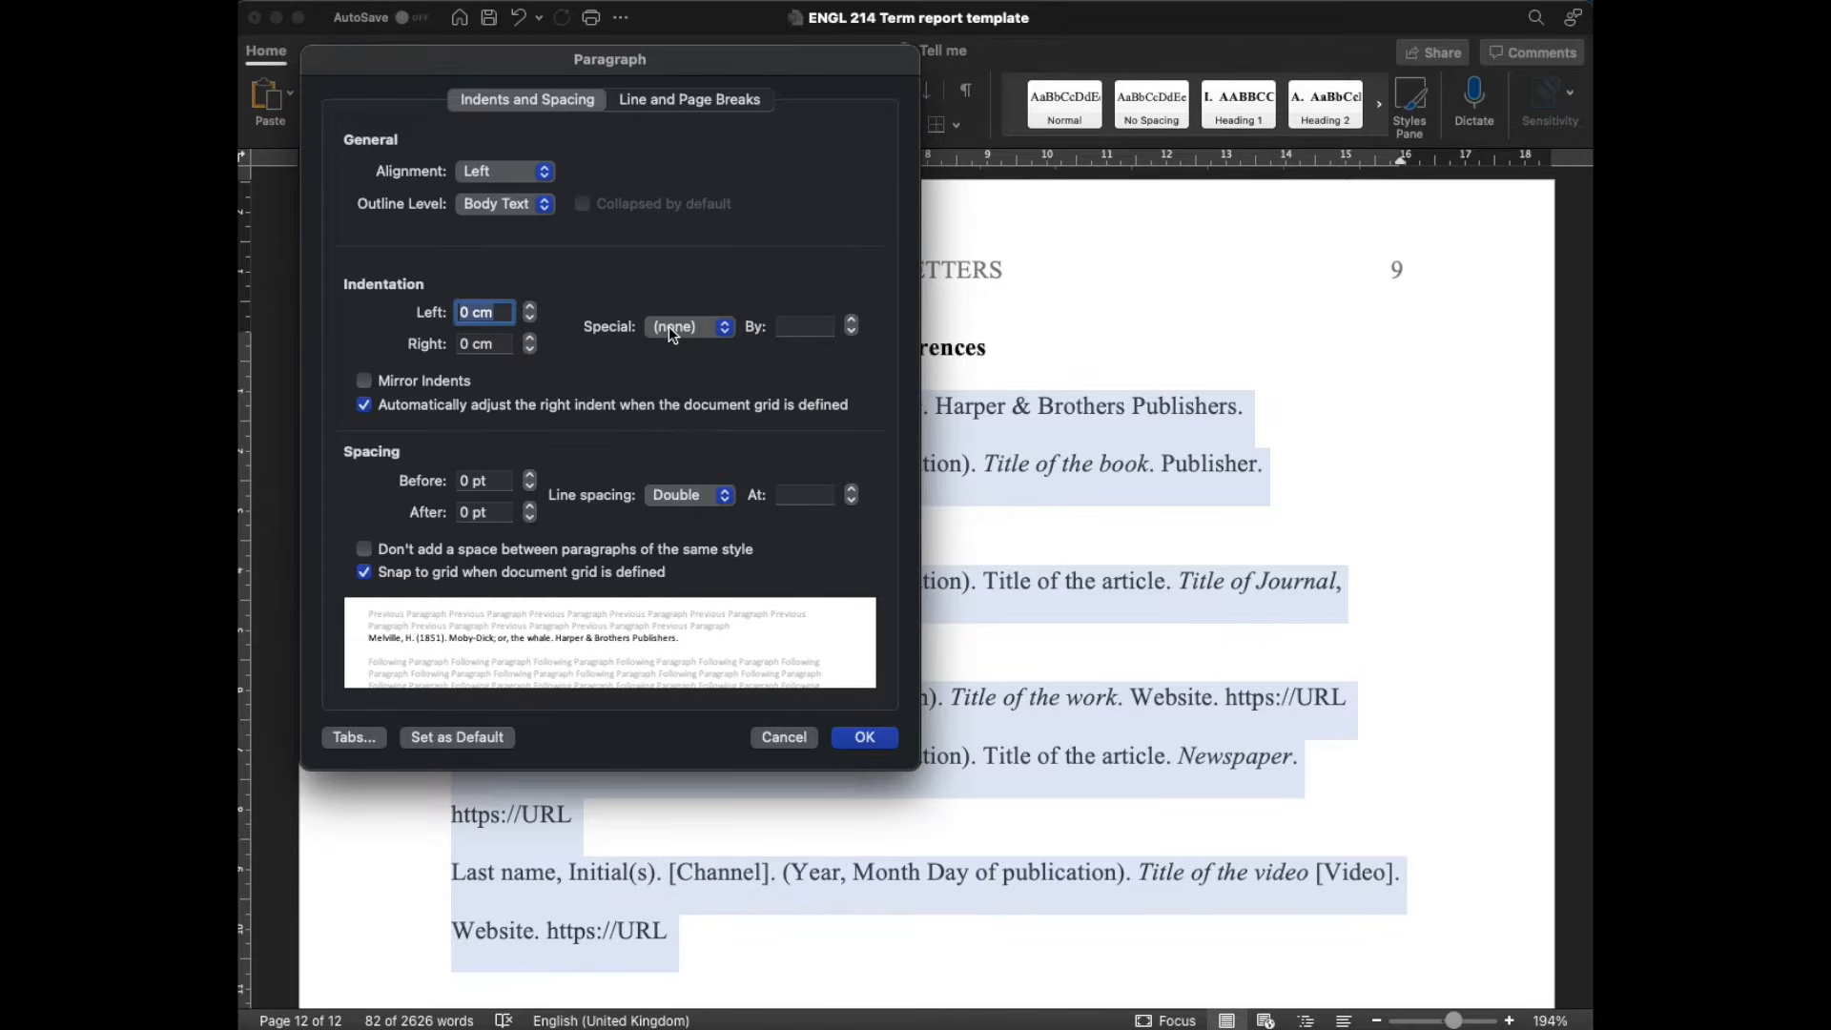
left_click(726, 332)
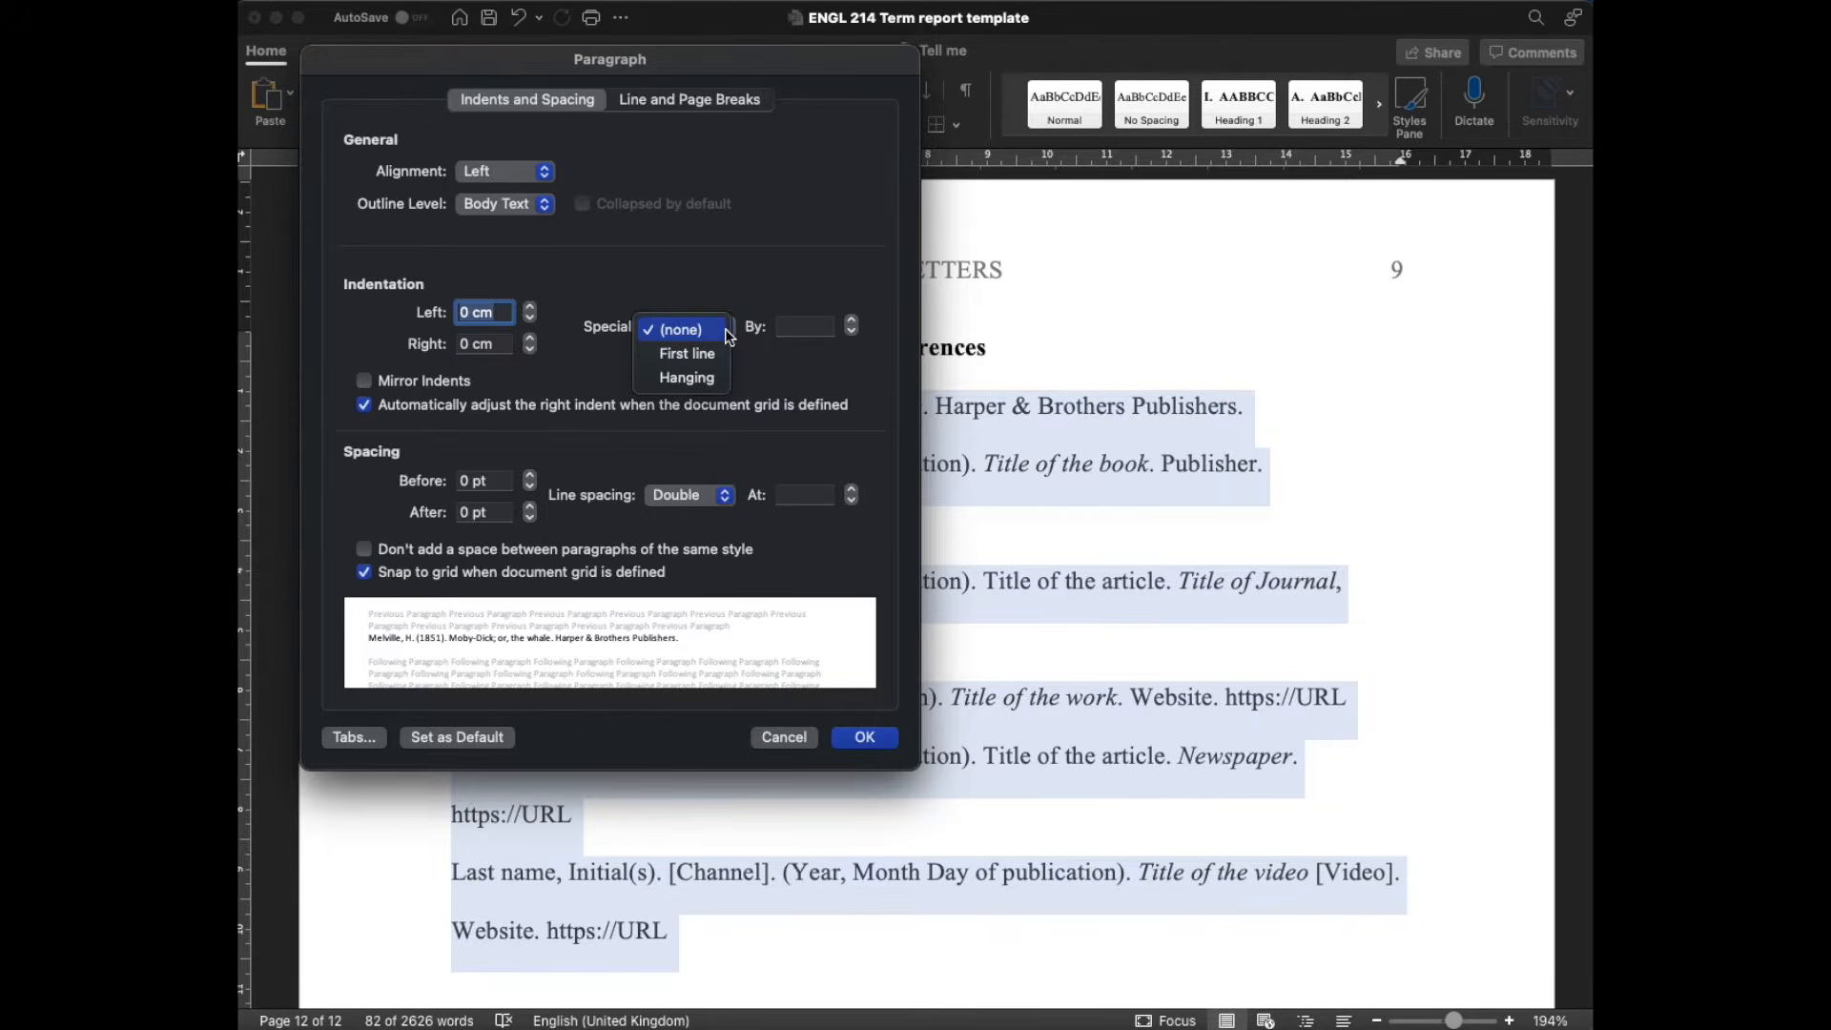
left_click(719, 379)
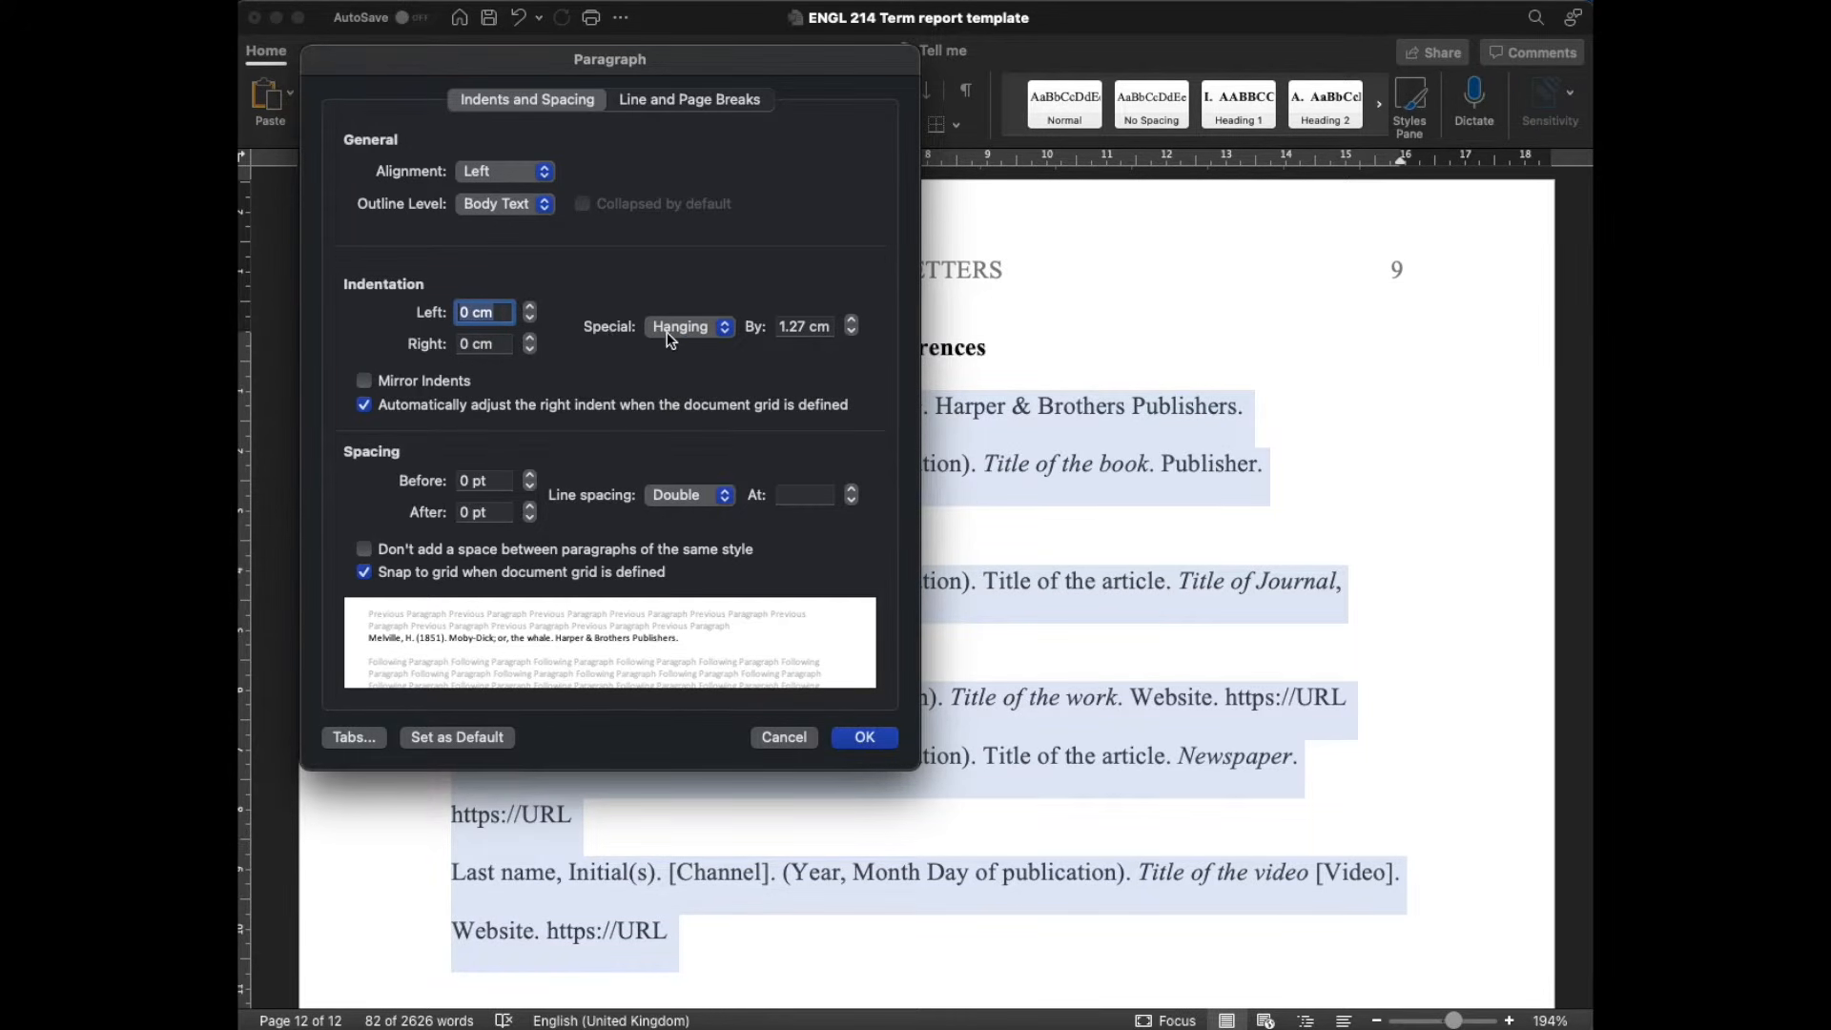
left_click(700, 332)
left_click(700, 328)
left_click(865, 737)
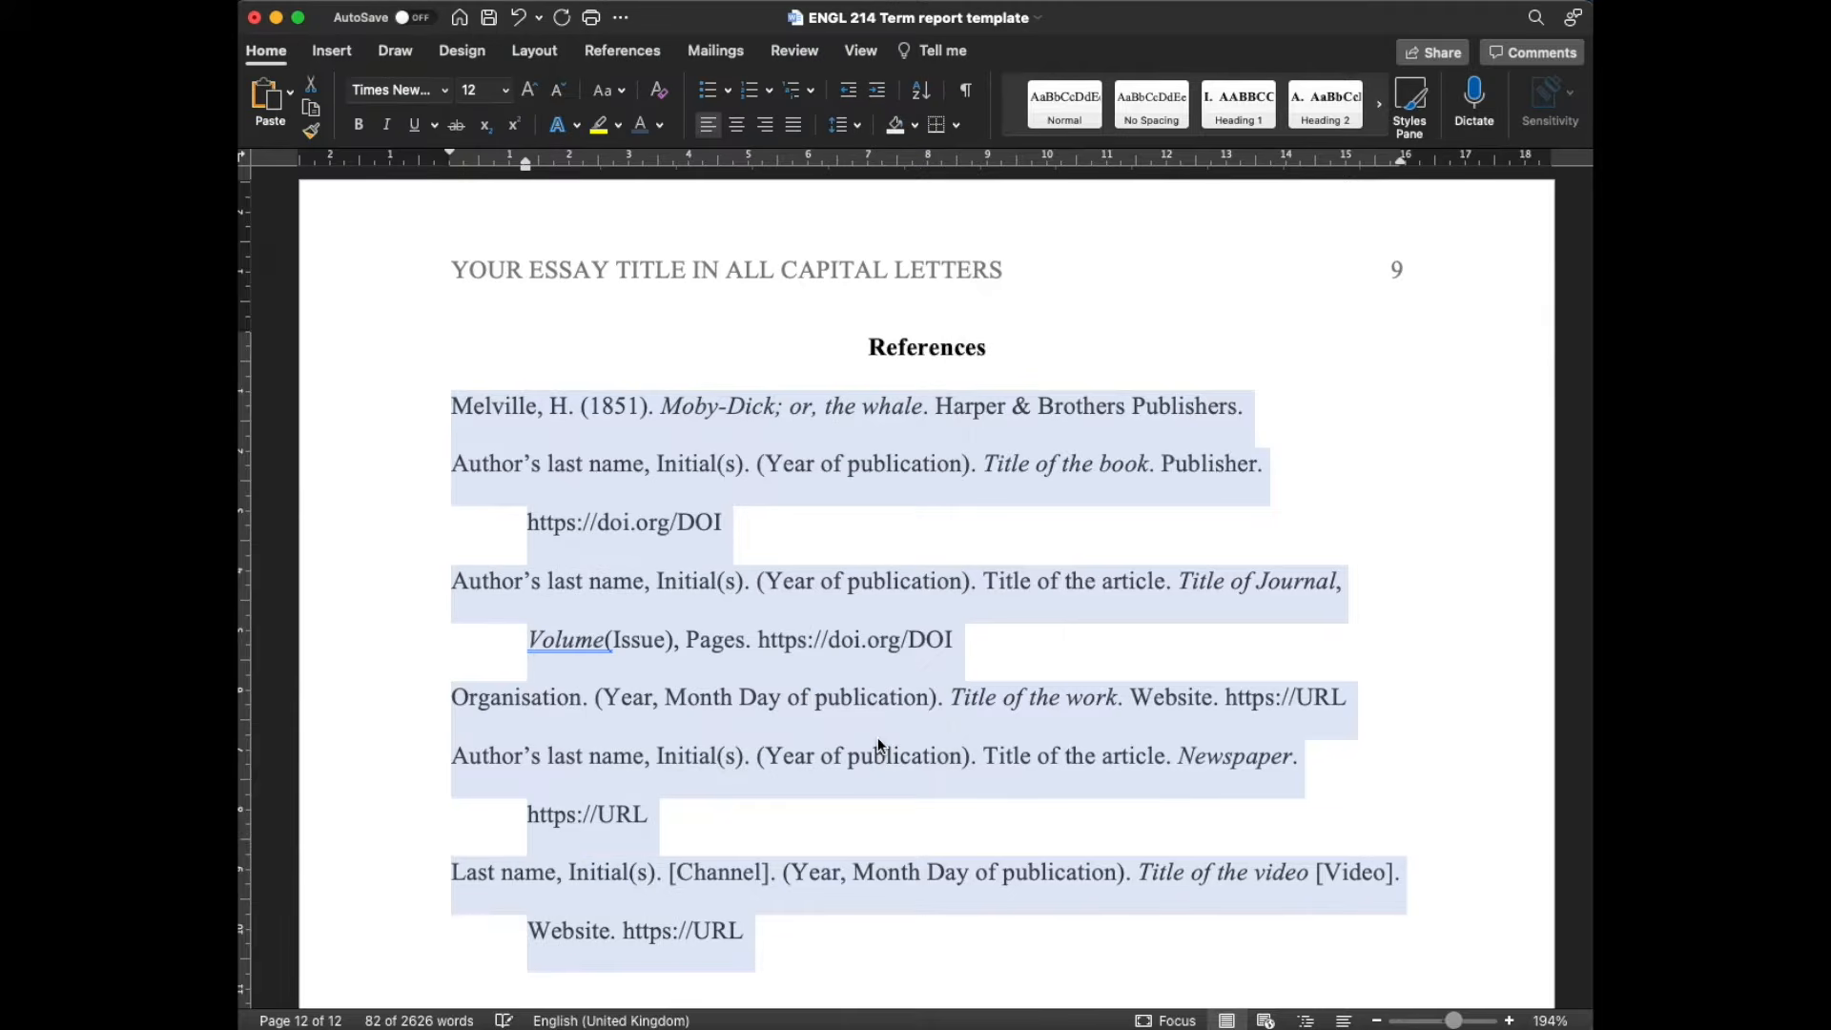
left_click(1150, 935)
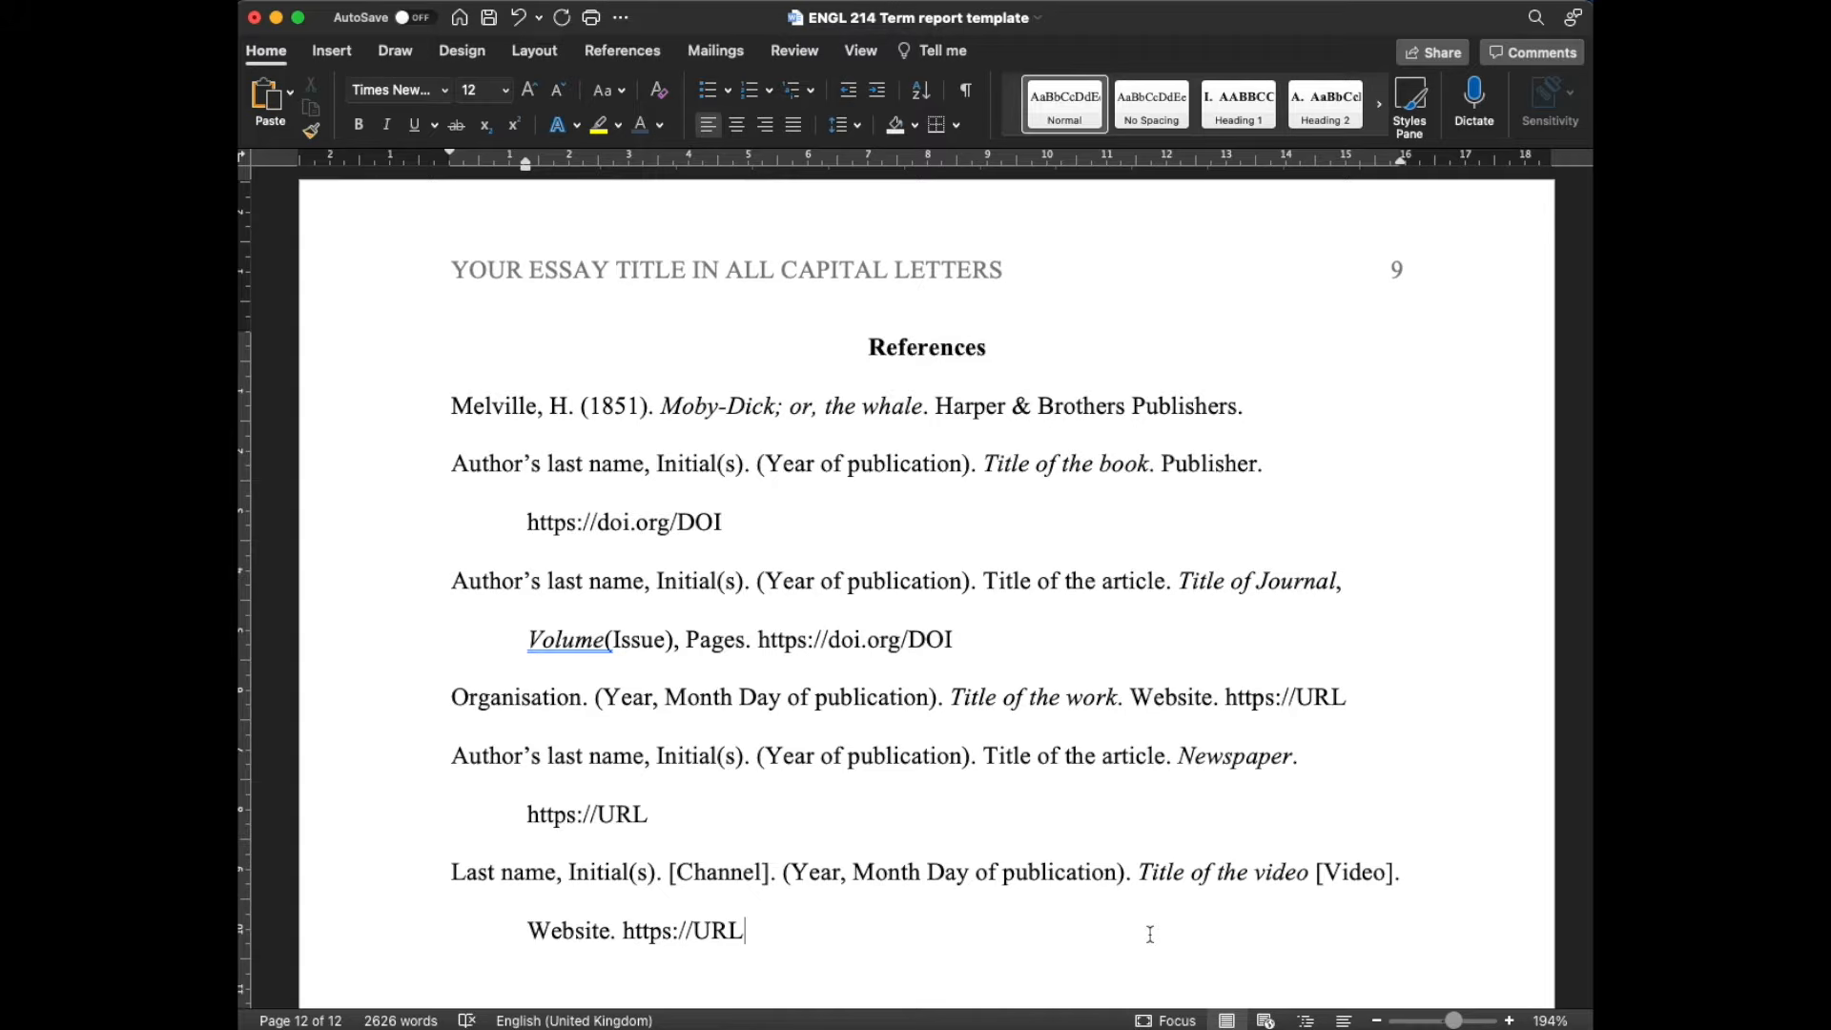
- Review the special Hanging indent in the Paragraph settings of all the reference entries and close them unchanged
left_click_drag(896, 926, 478, 433)
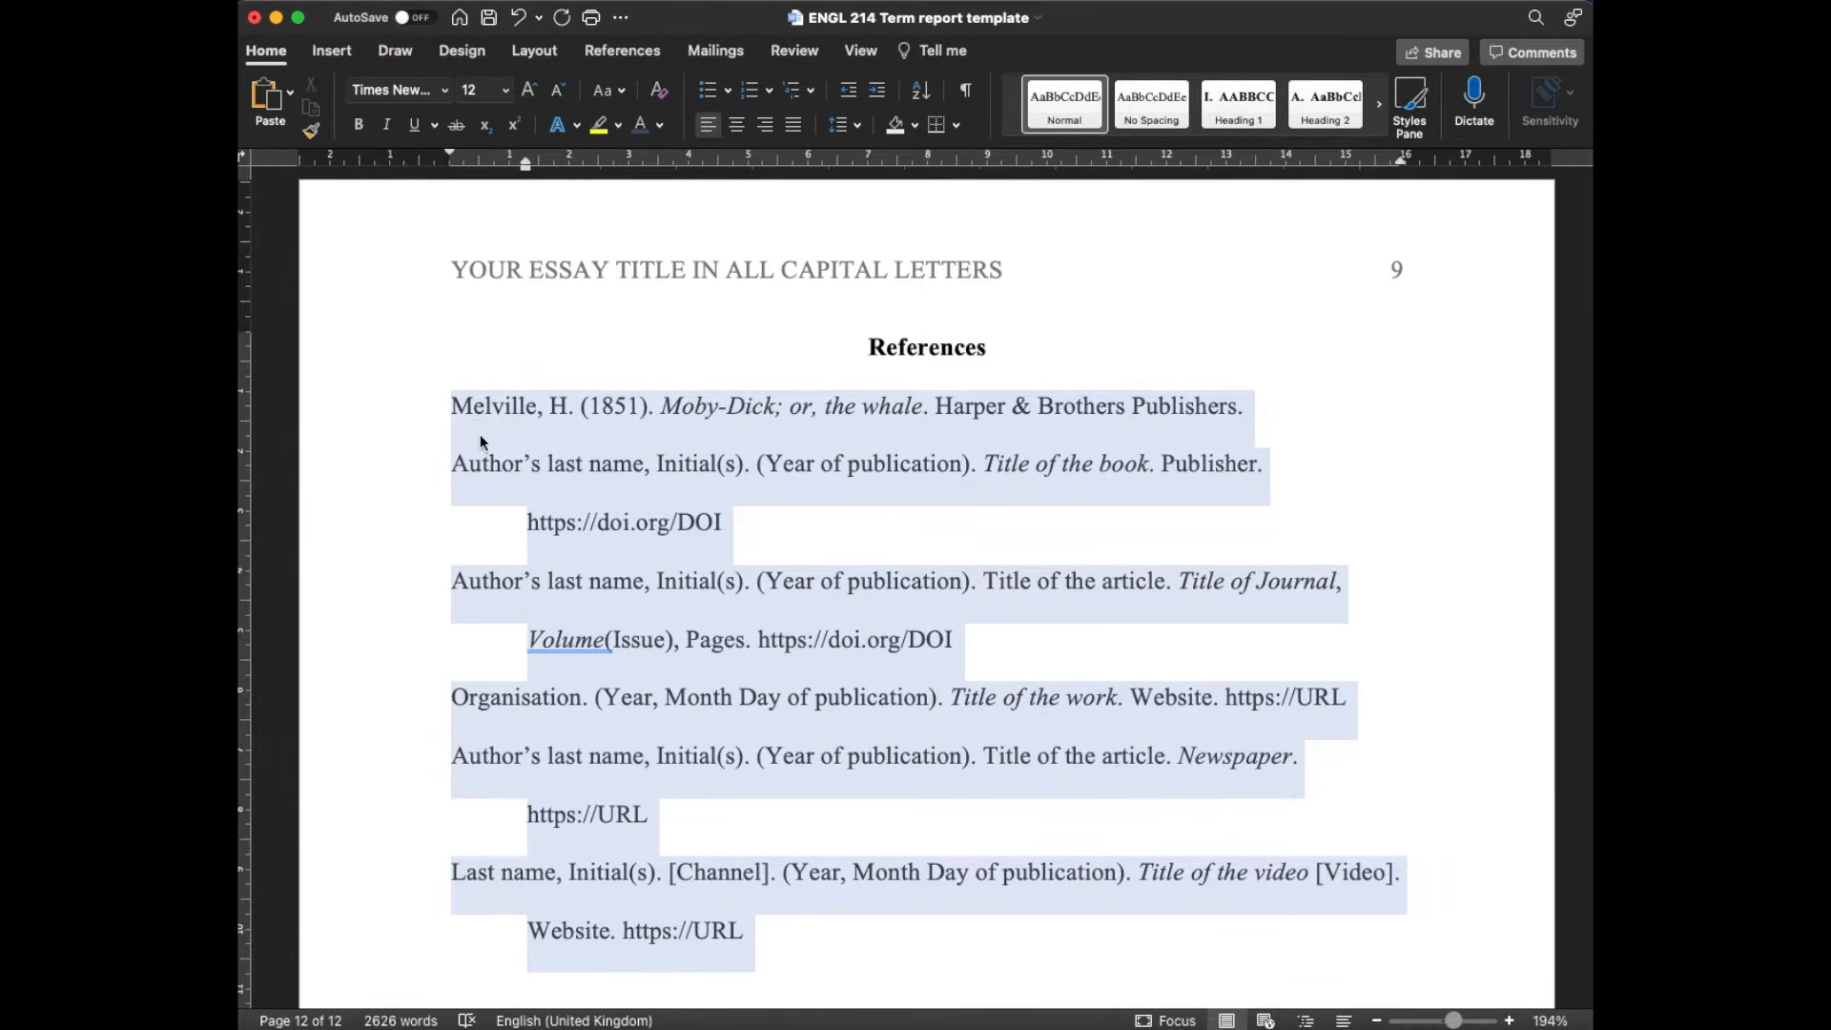
right_click(711, 464)
left_click(824, 693)
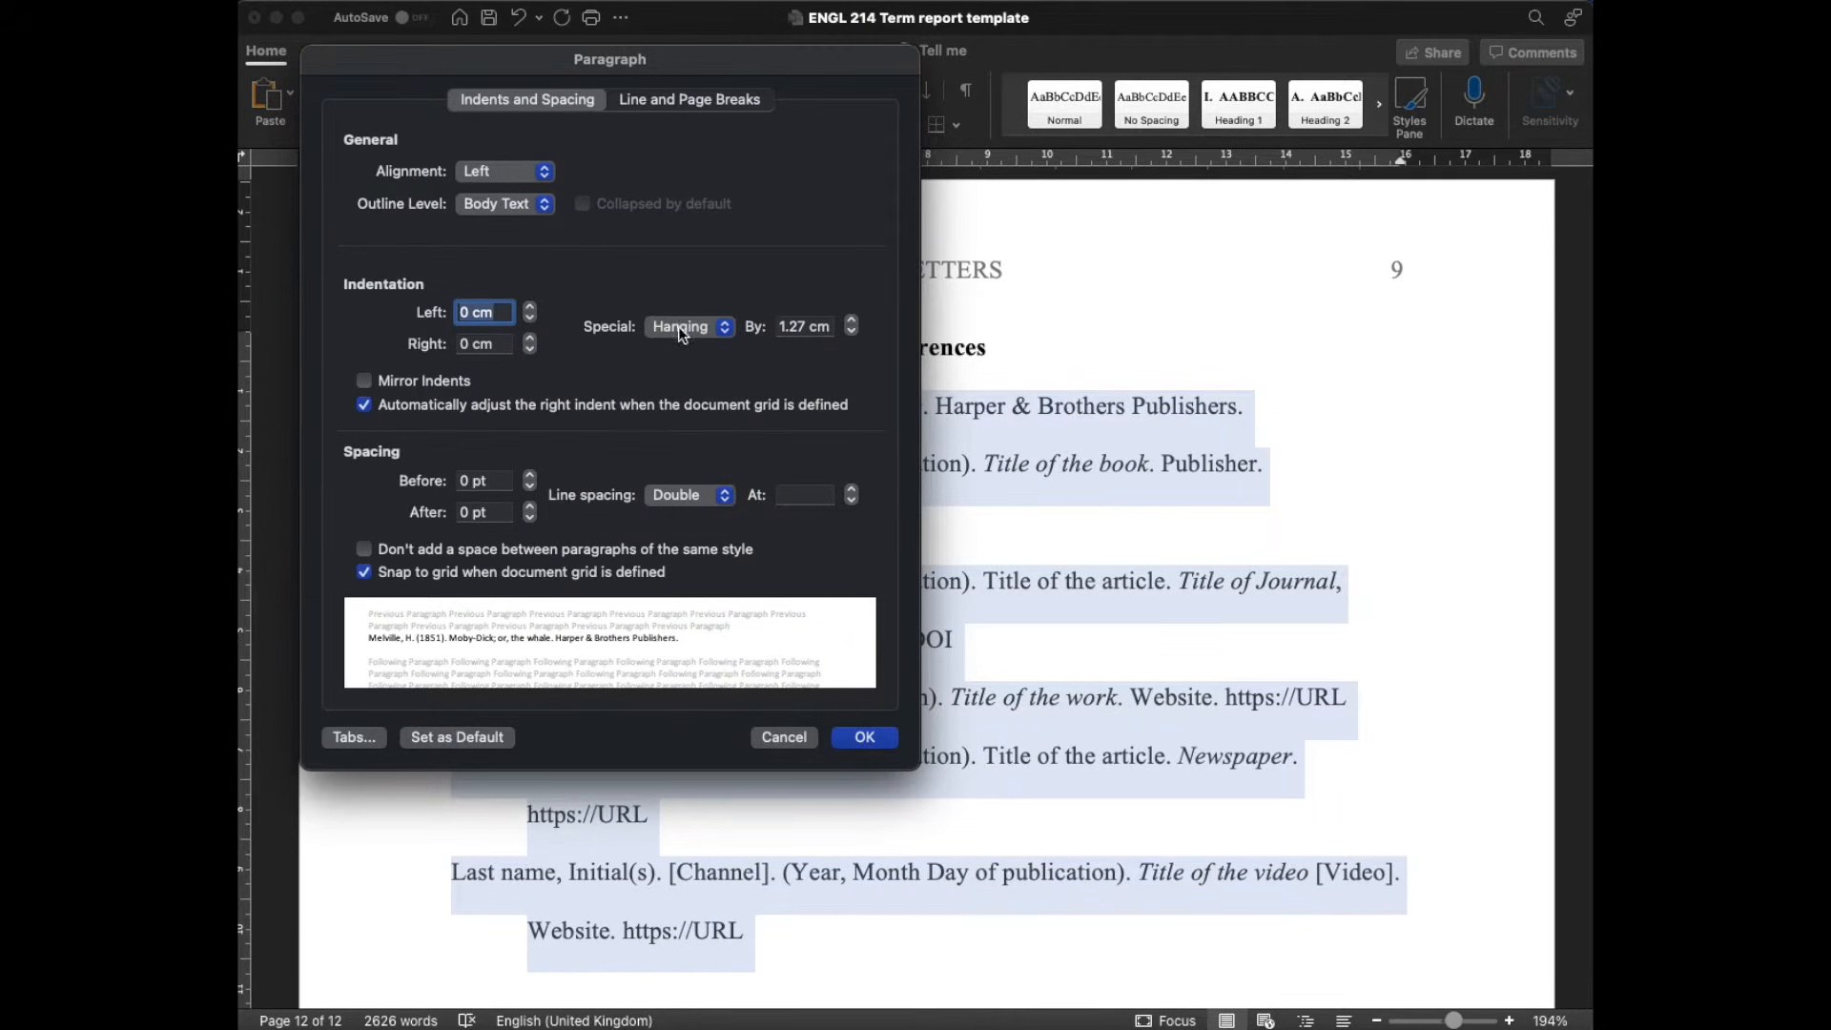
left_click(706, 333)
left_click(706, 332)
left_click(863, 737)
left_click(980, 948)
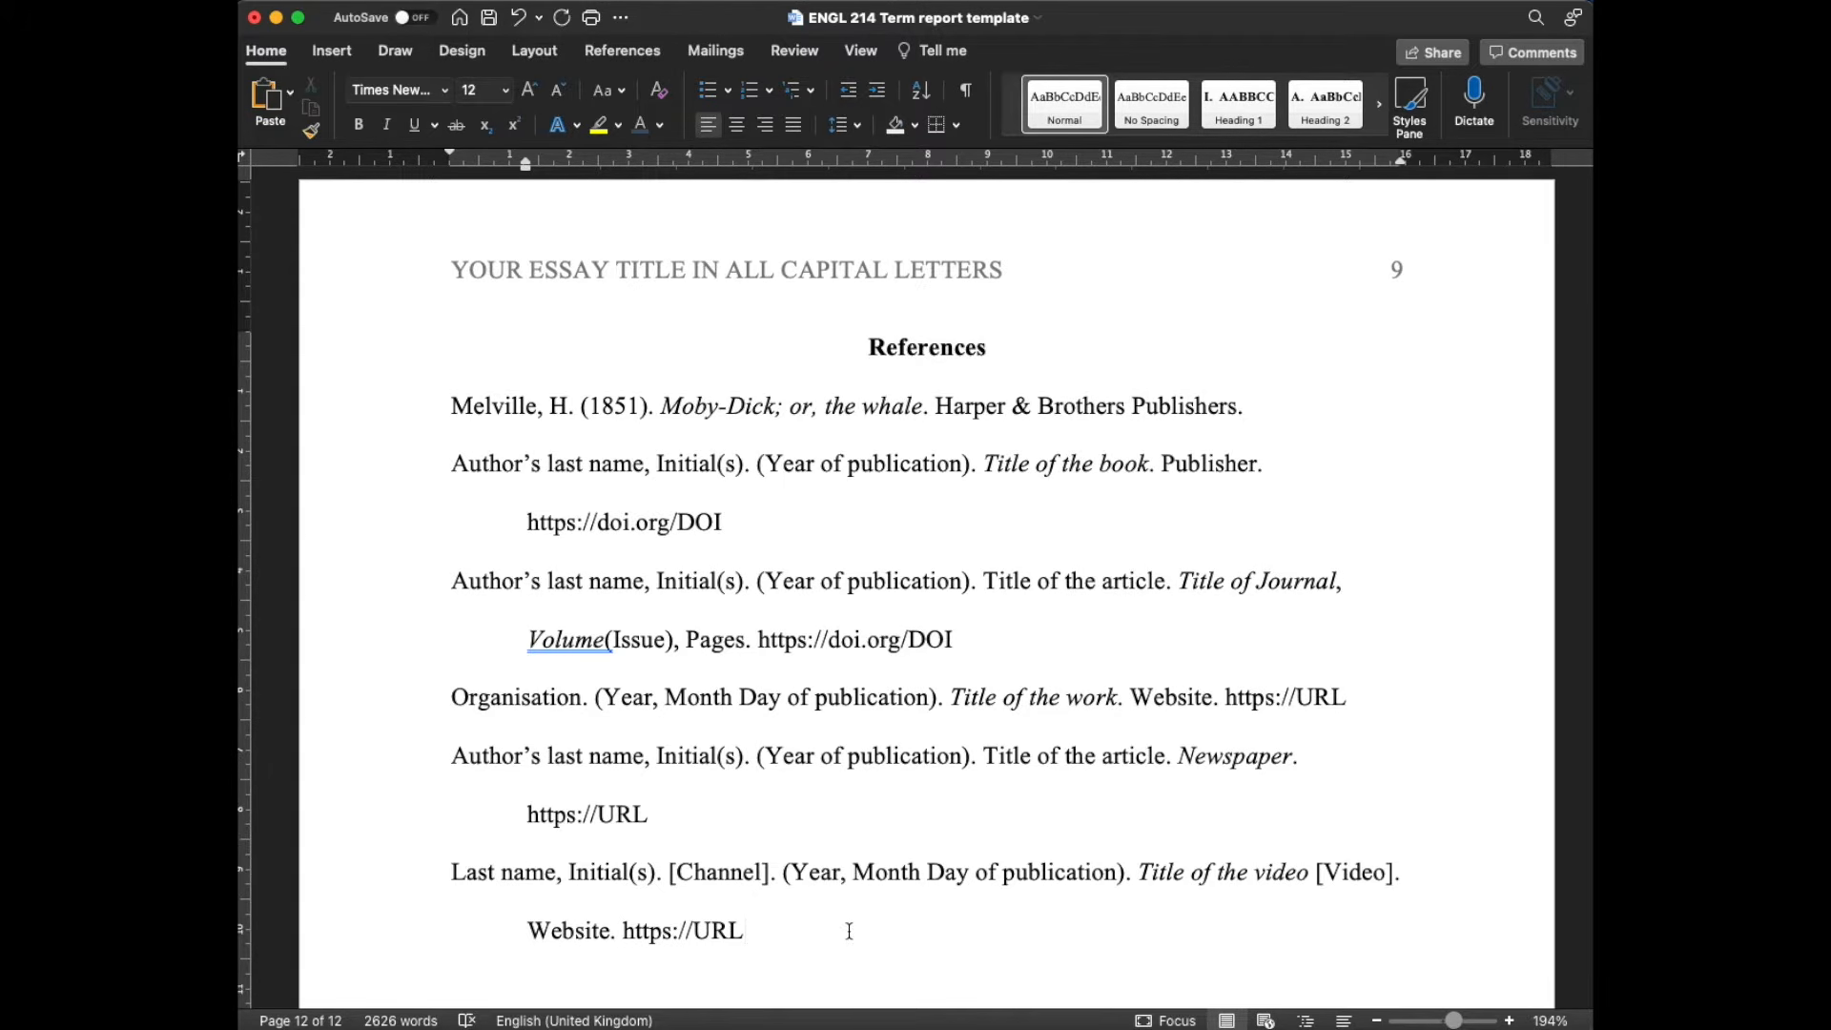
- Copy the video reference entry and place the insertion point at the end of the journal article entry
left_click_drag(748, 921, 479, 884)
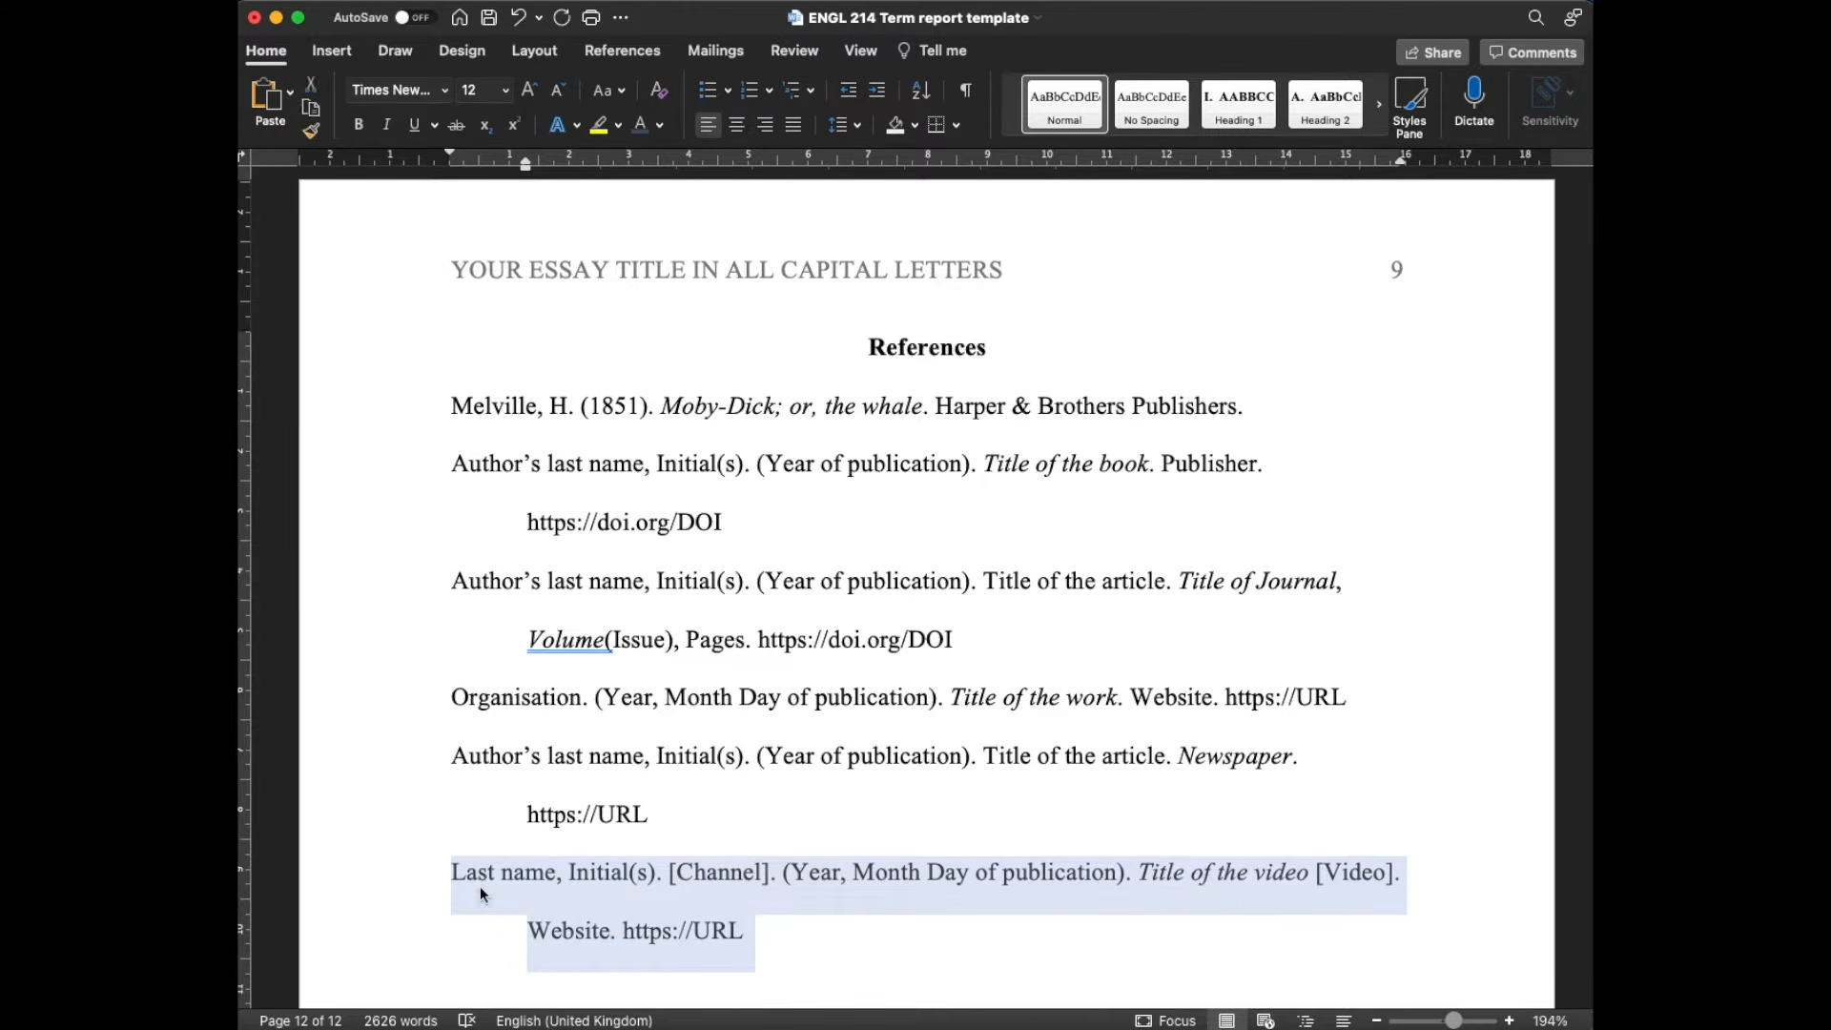
right_click(520, 894)
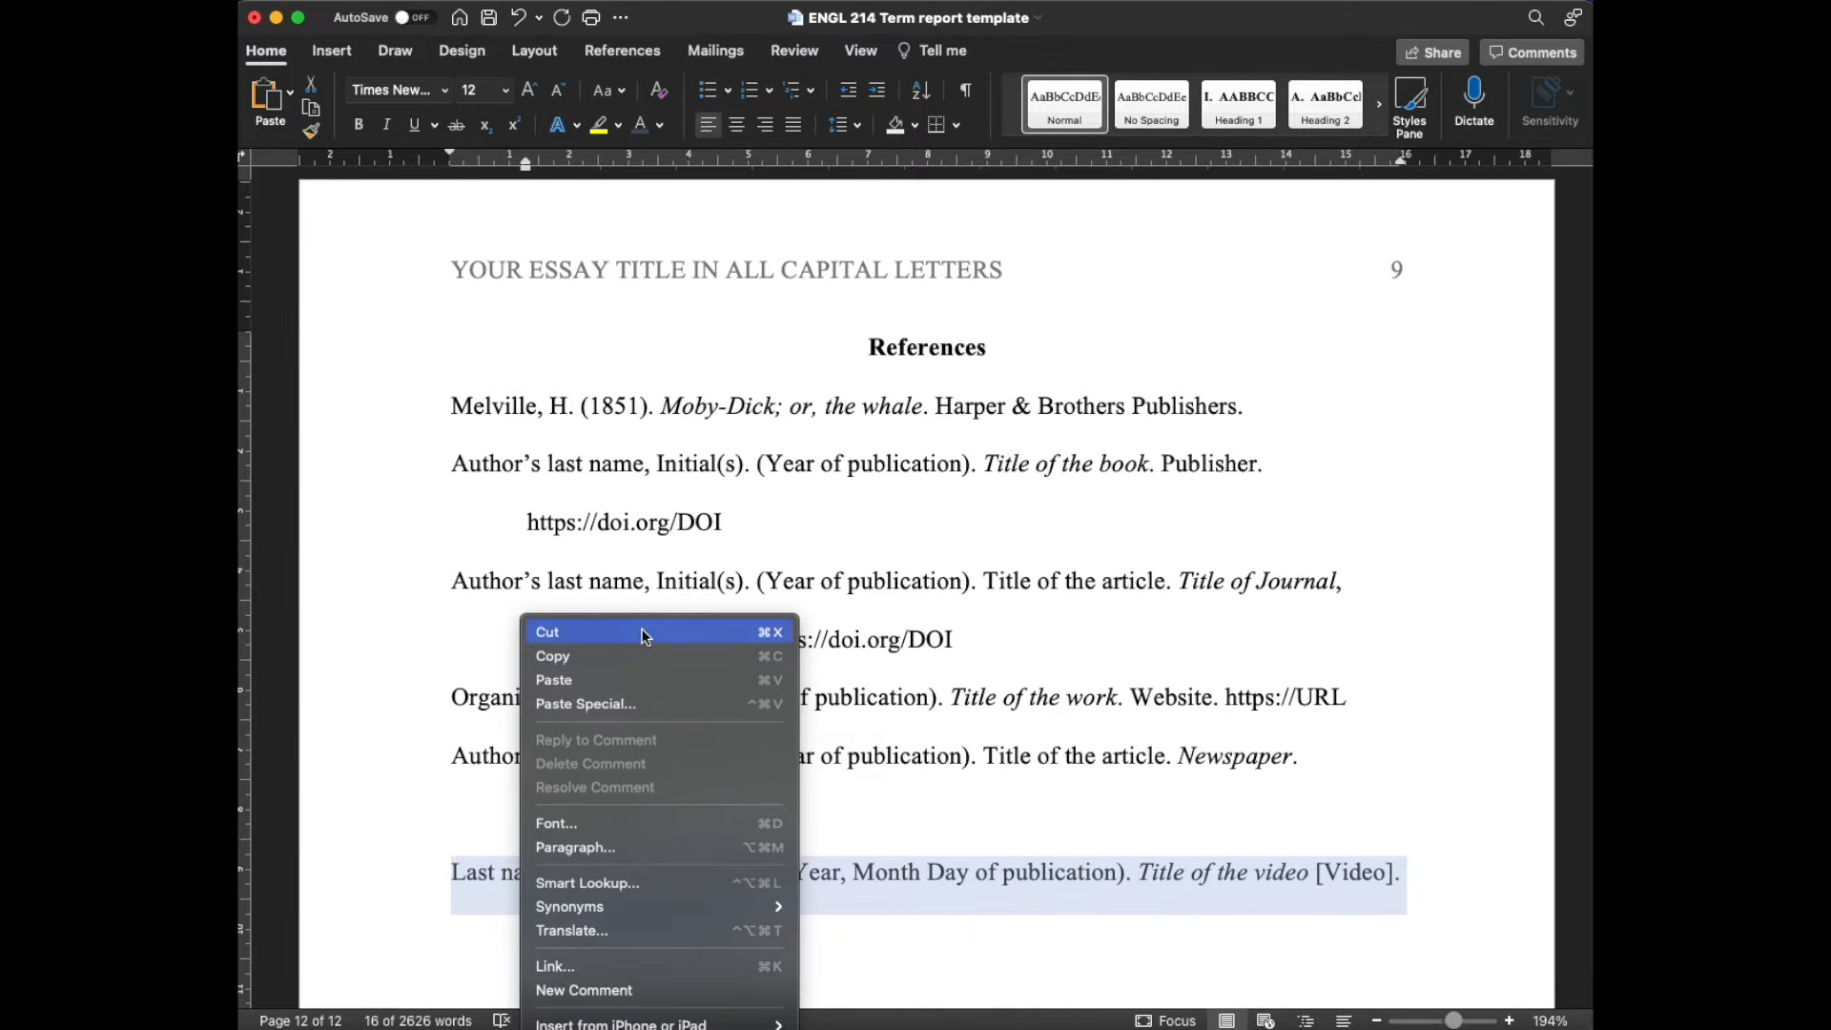
left_click(631, 655)
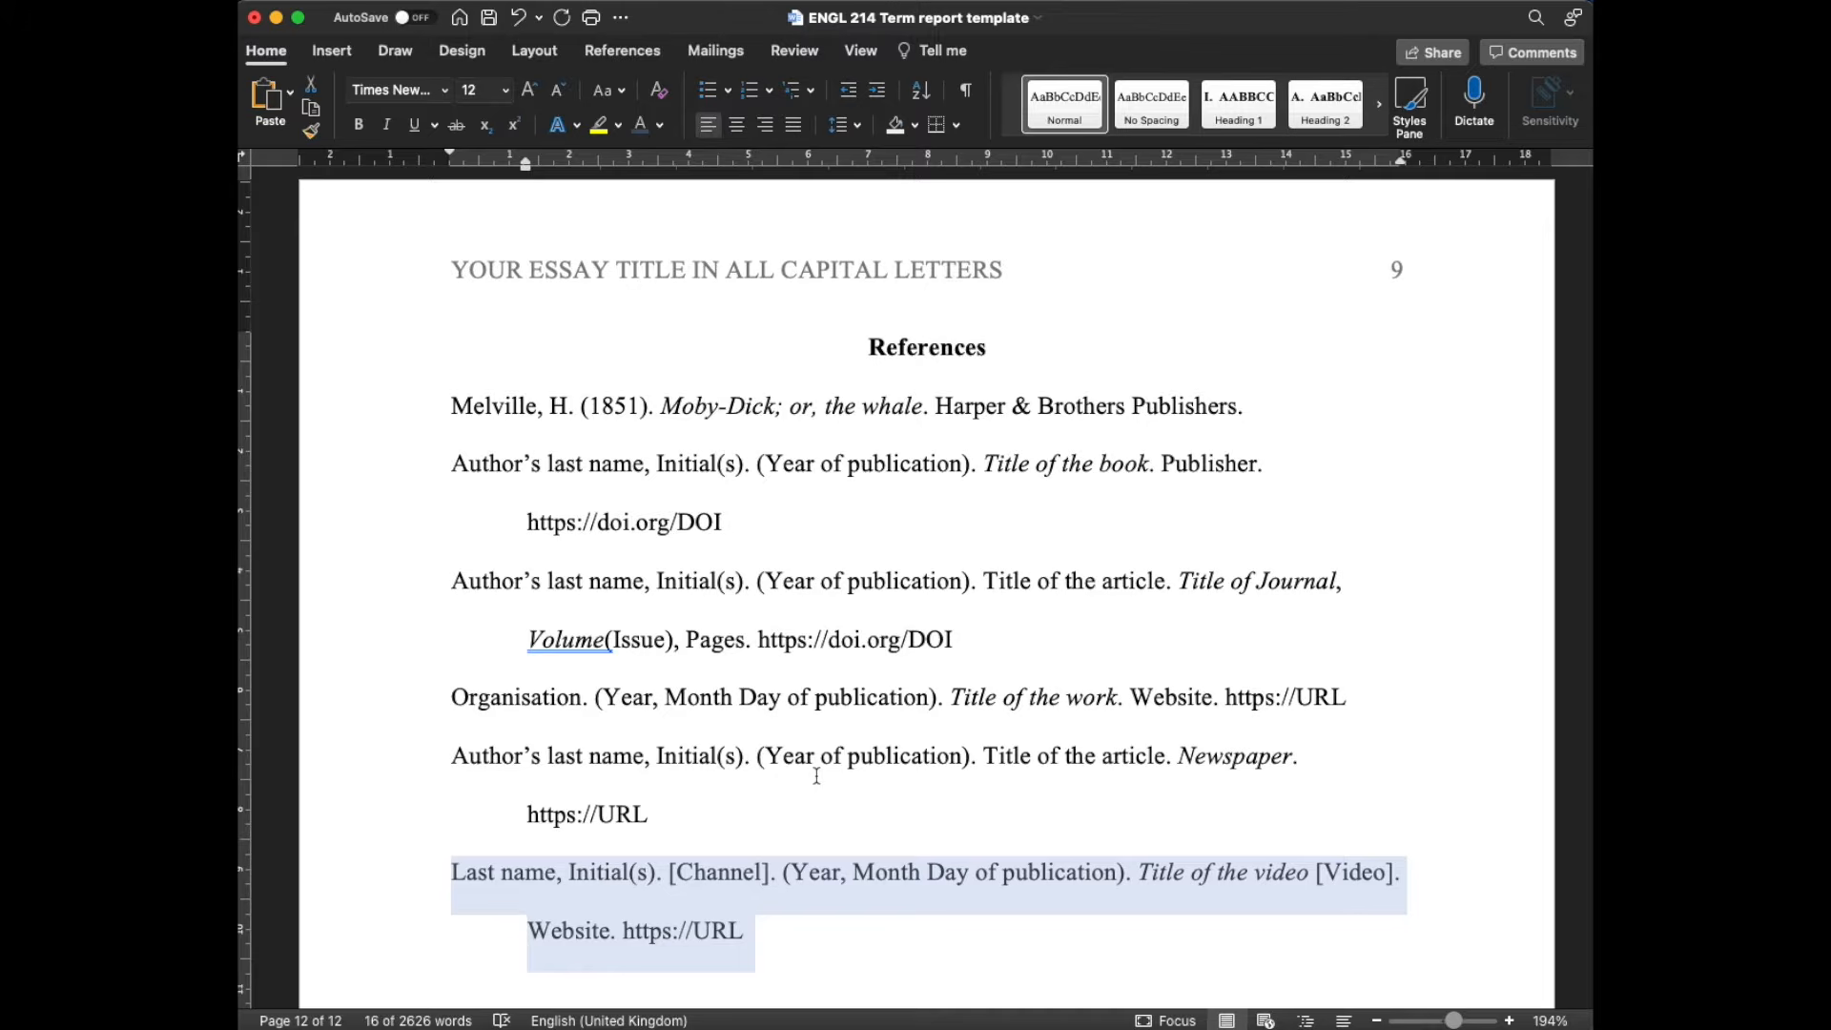
left_click(971, 650)
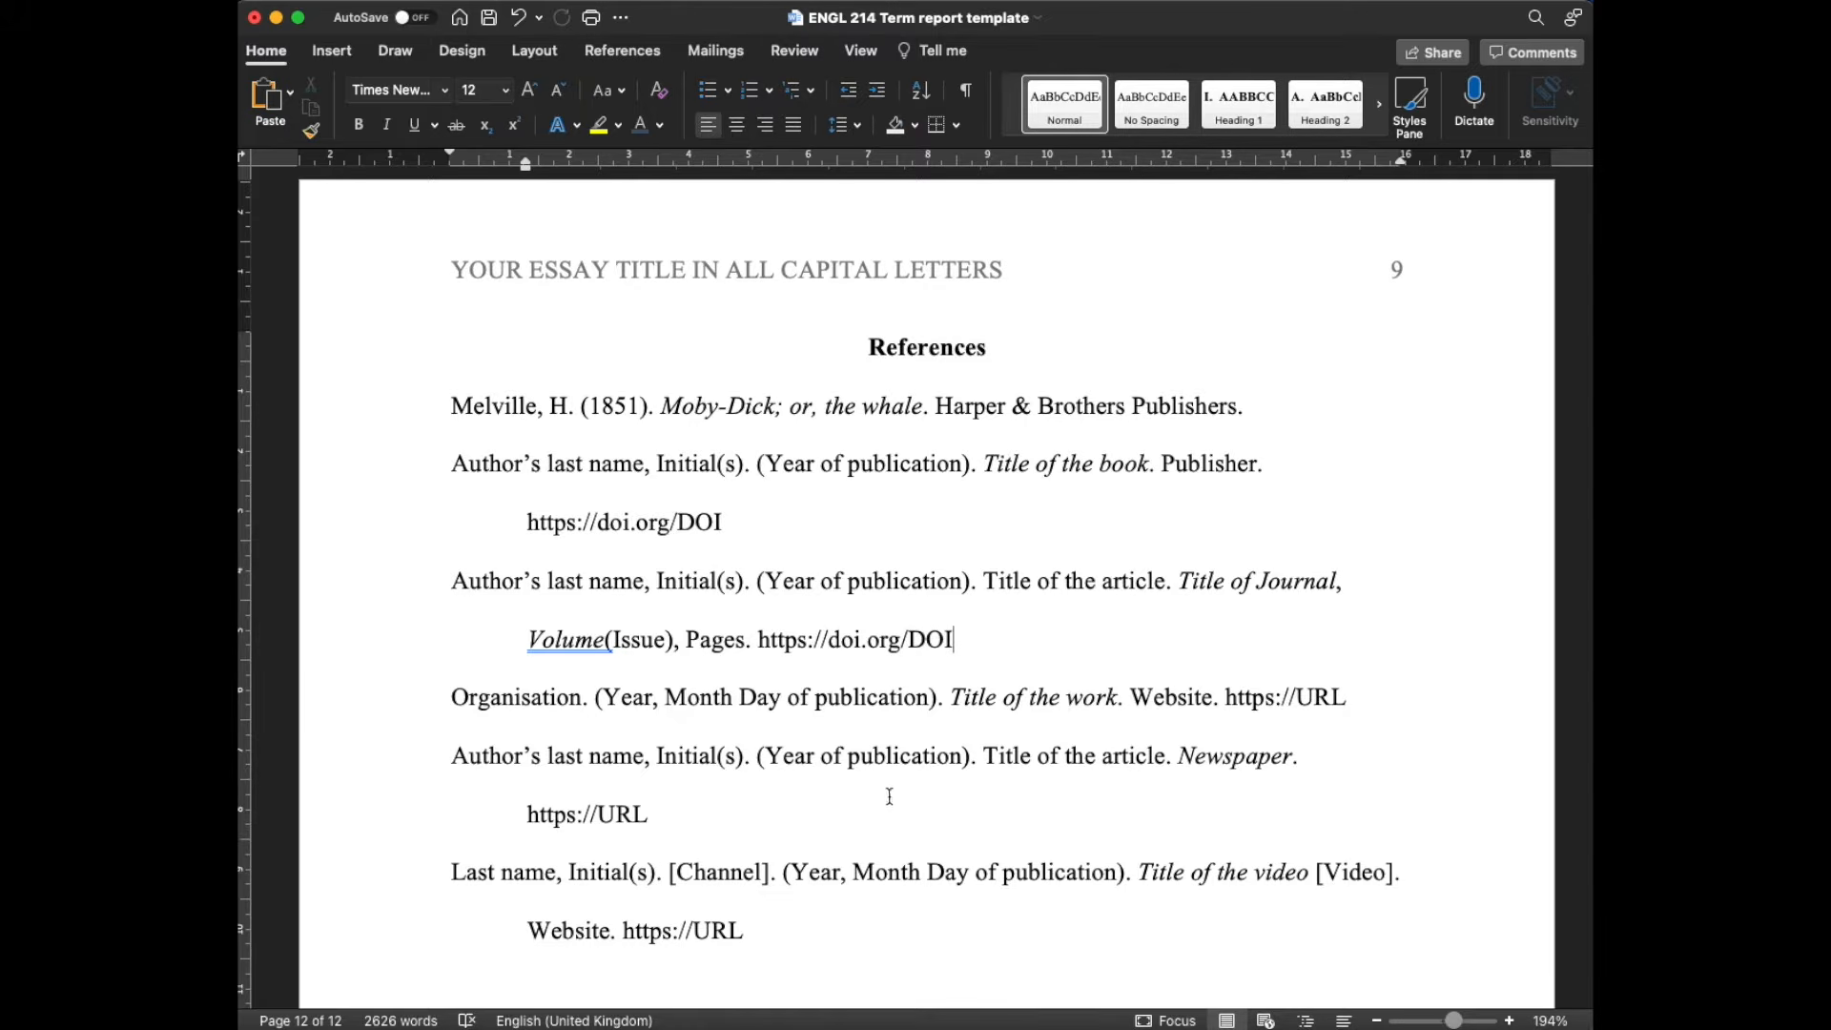
- Sort all the reference entries alphabetically by Paragraphs, with type Text, in Ascending order and no header row
left_click_drag(764, 924, 474, 426)
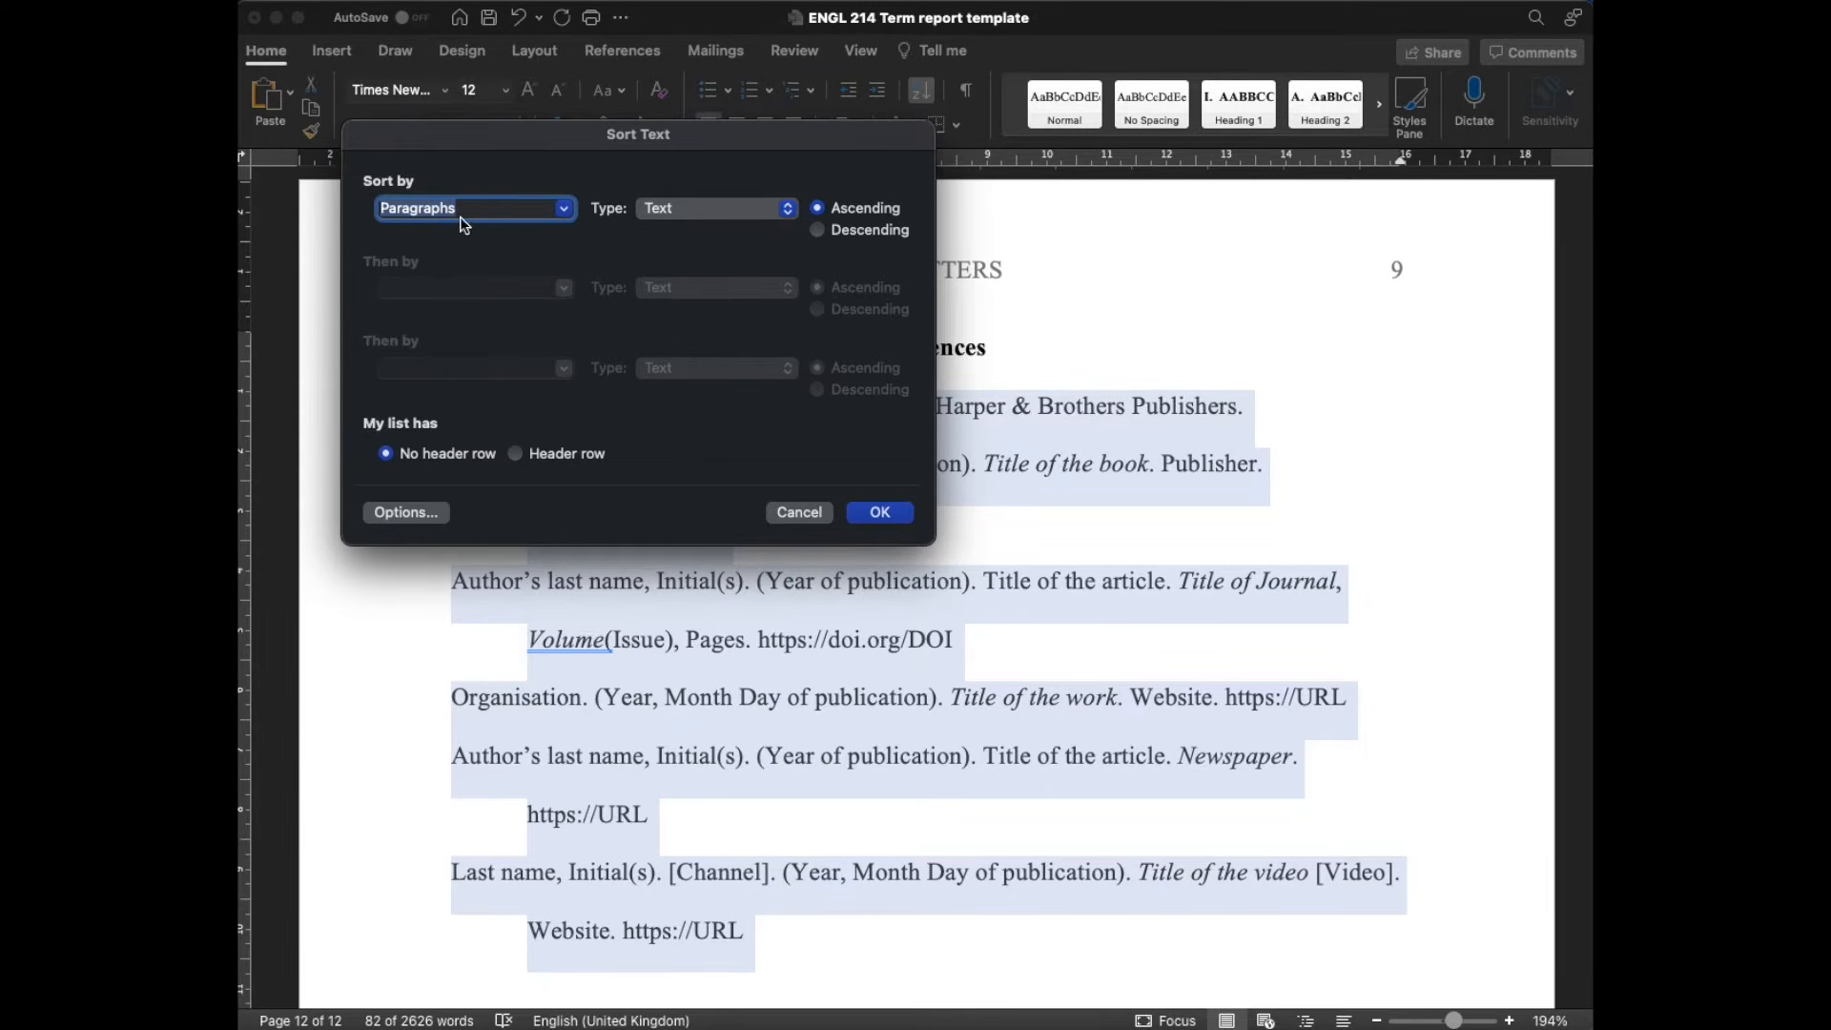
left_click(896, 513)
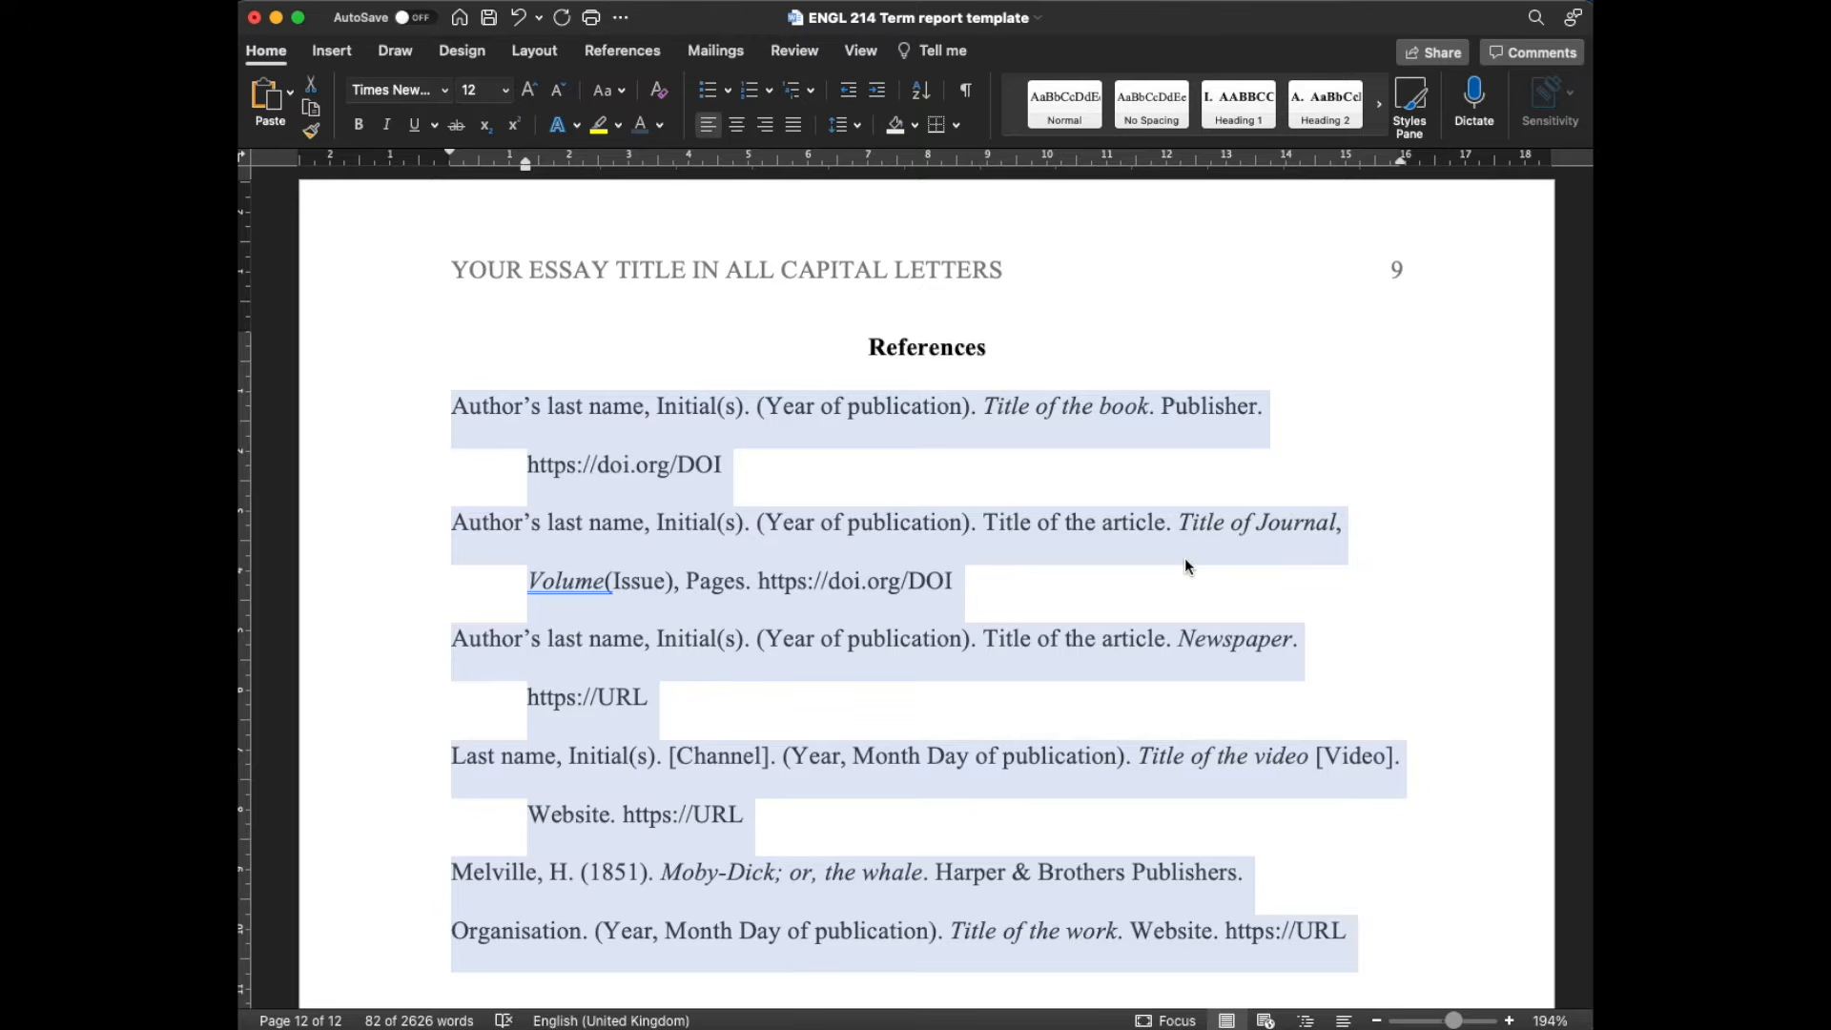
left_click(1440, 868)
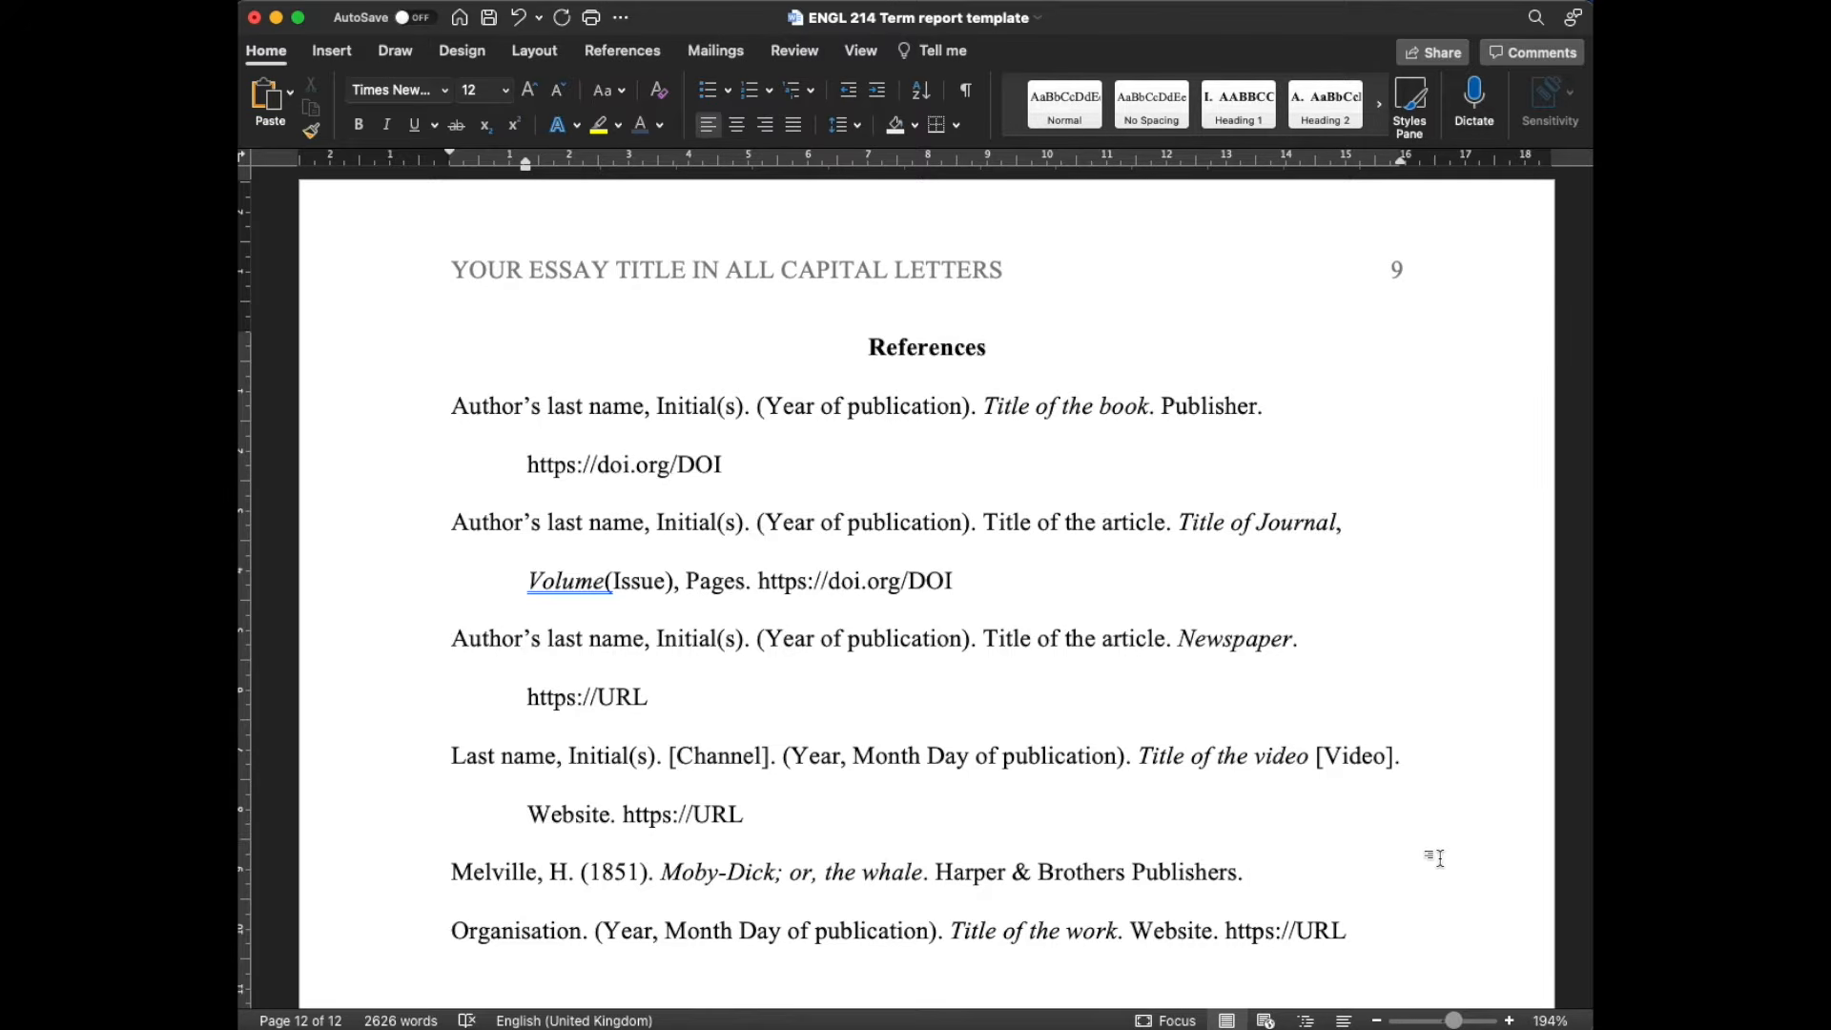
- Select all the reference entries again and repeat the ascending text sort by Paragraphs with no header row
scroll(1410, 895, "down", 1)
scroll(1411, 895, "down", 1)
left_click(1402, 893)
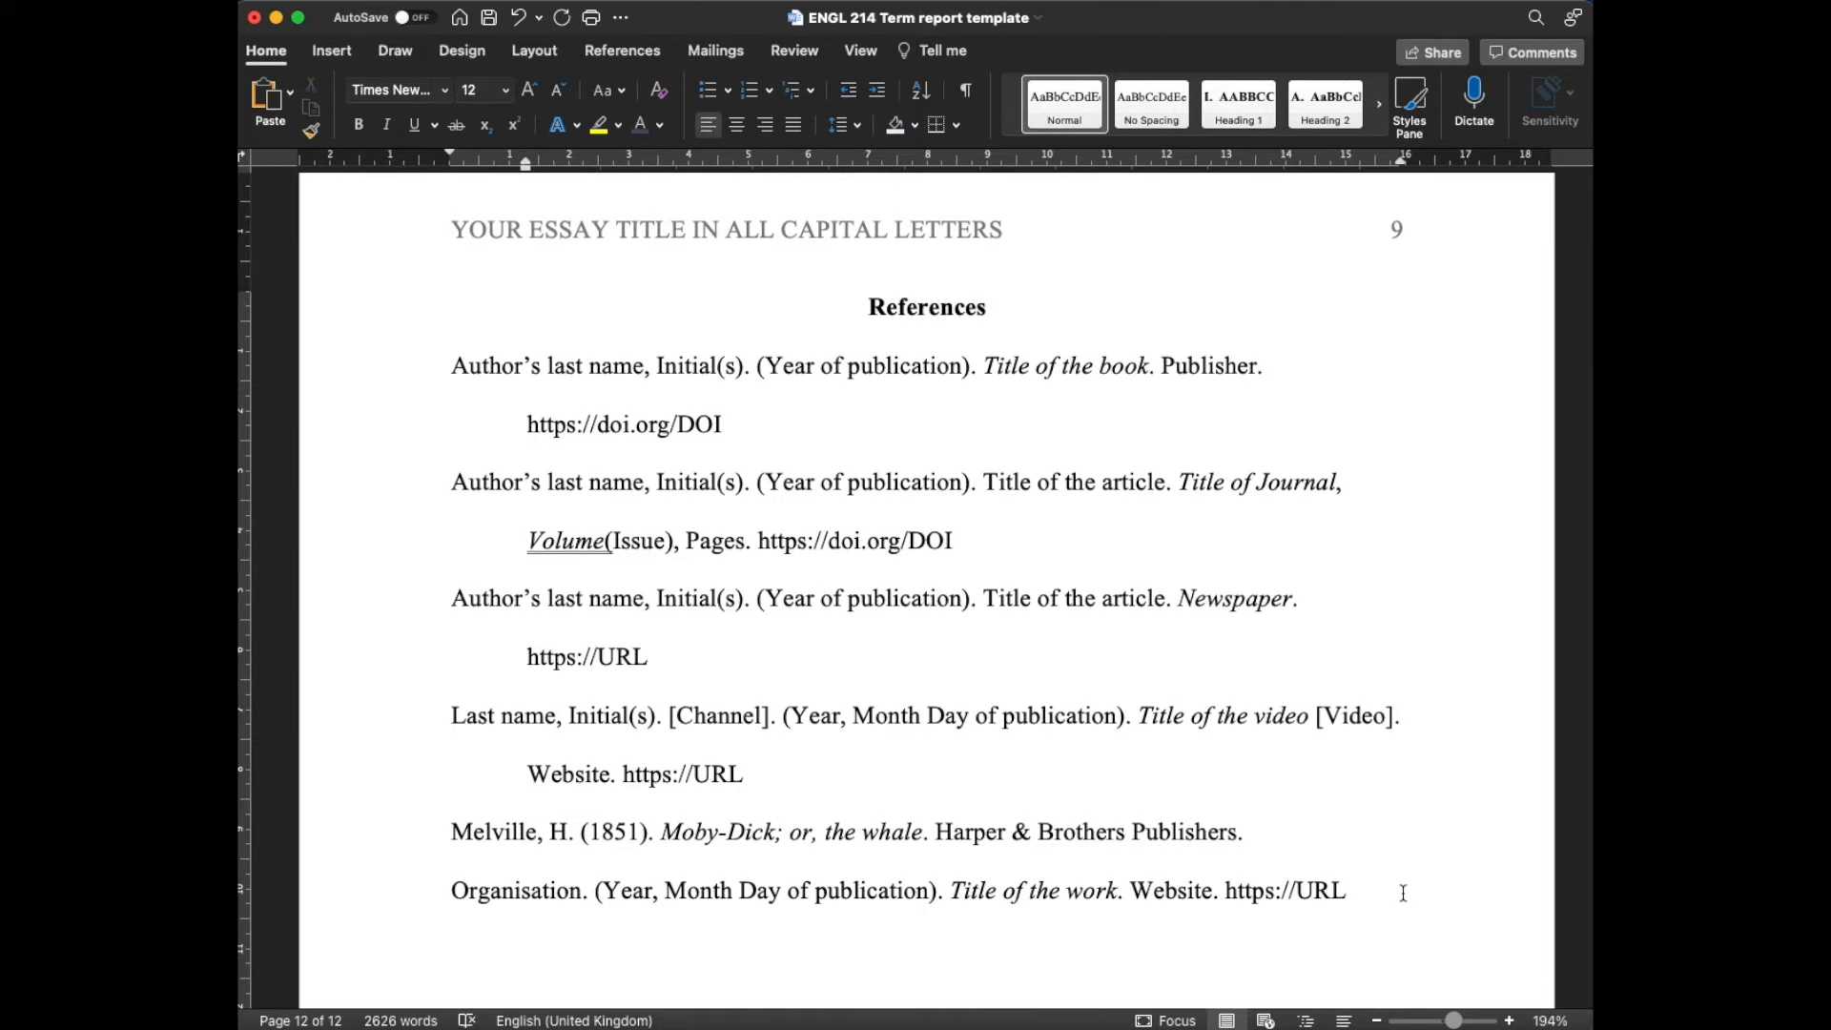
left_click_drag(1402, 893, 519, 389)
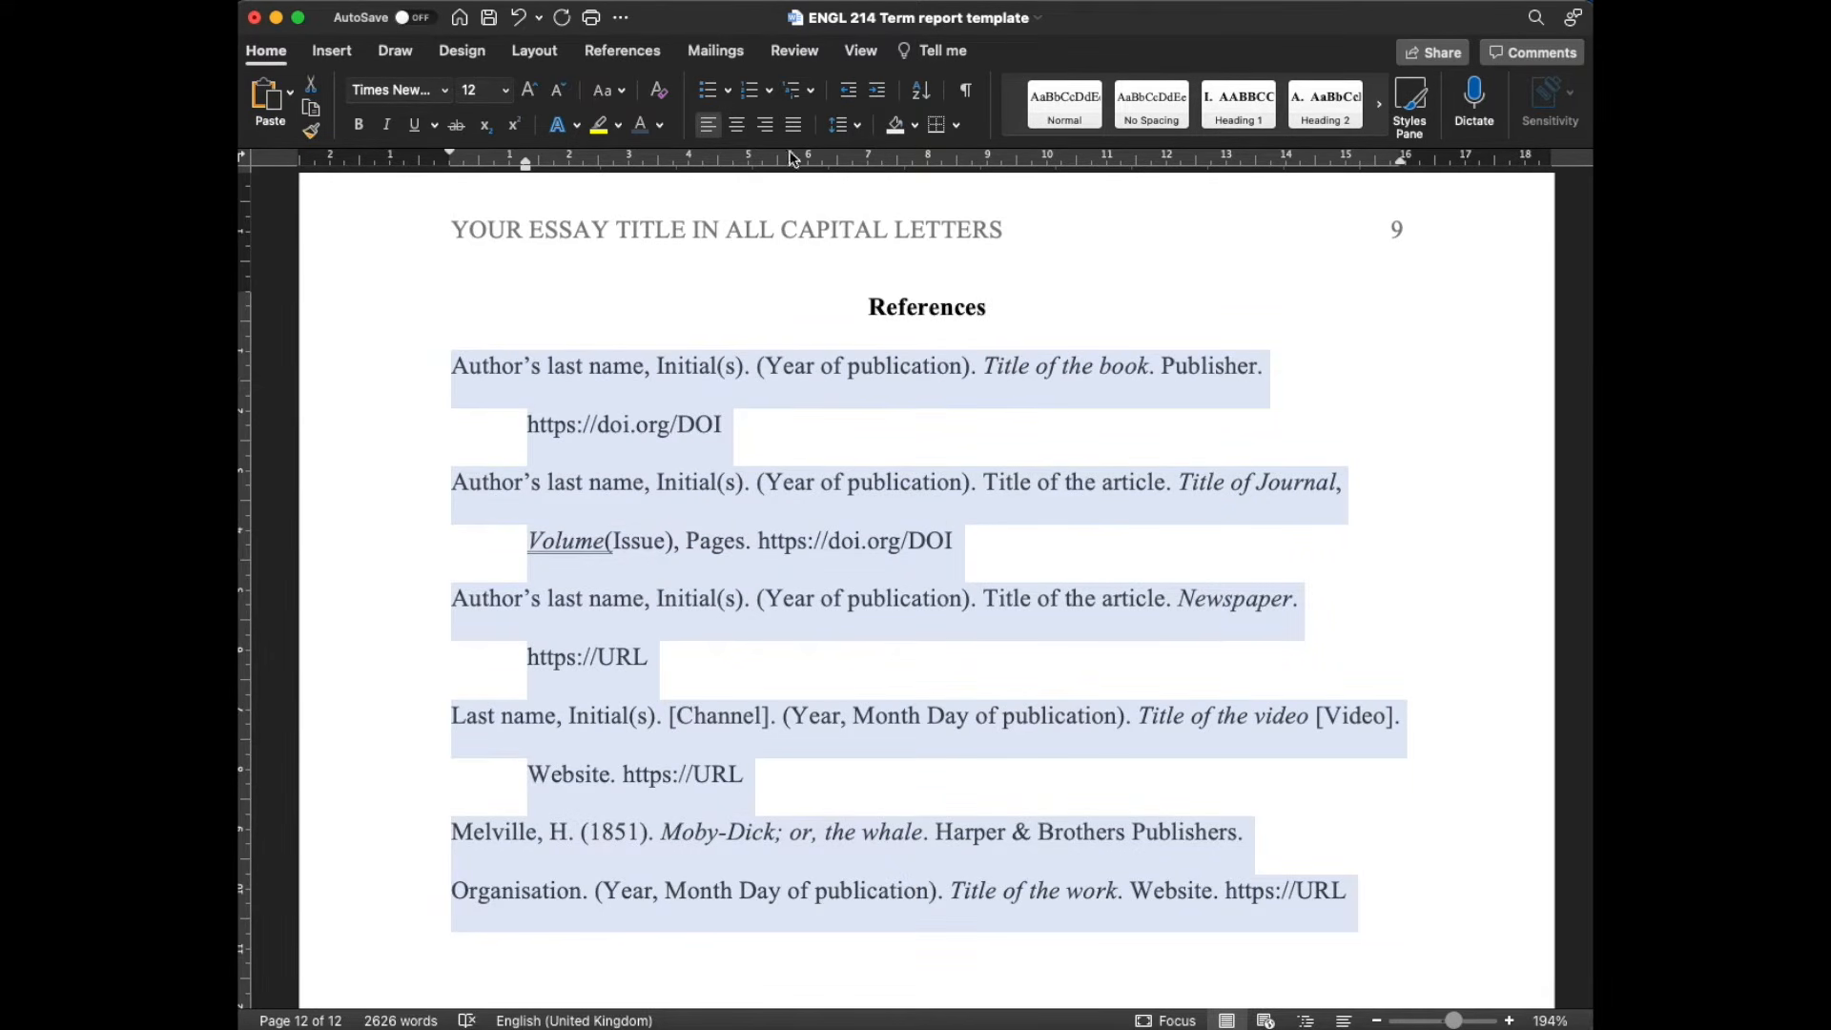
left_click(920, 91)
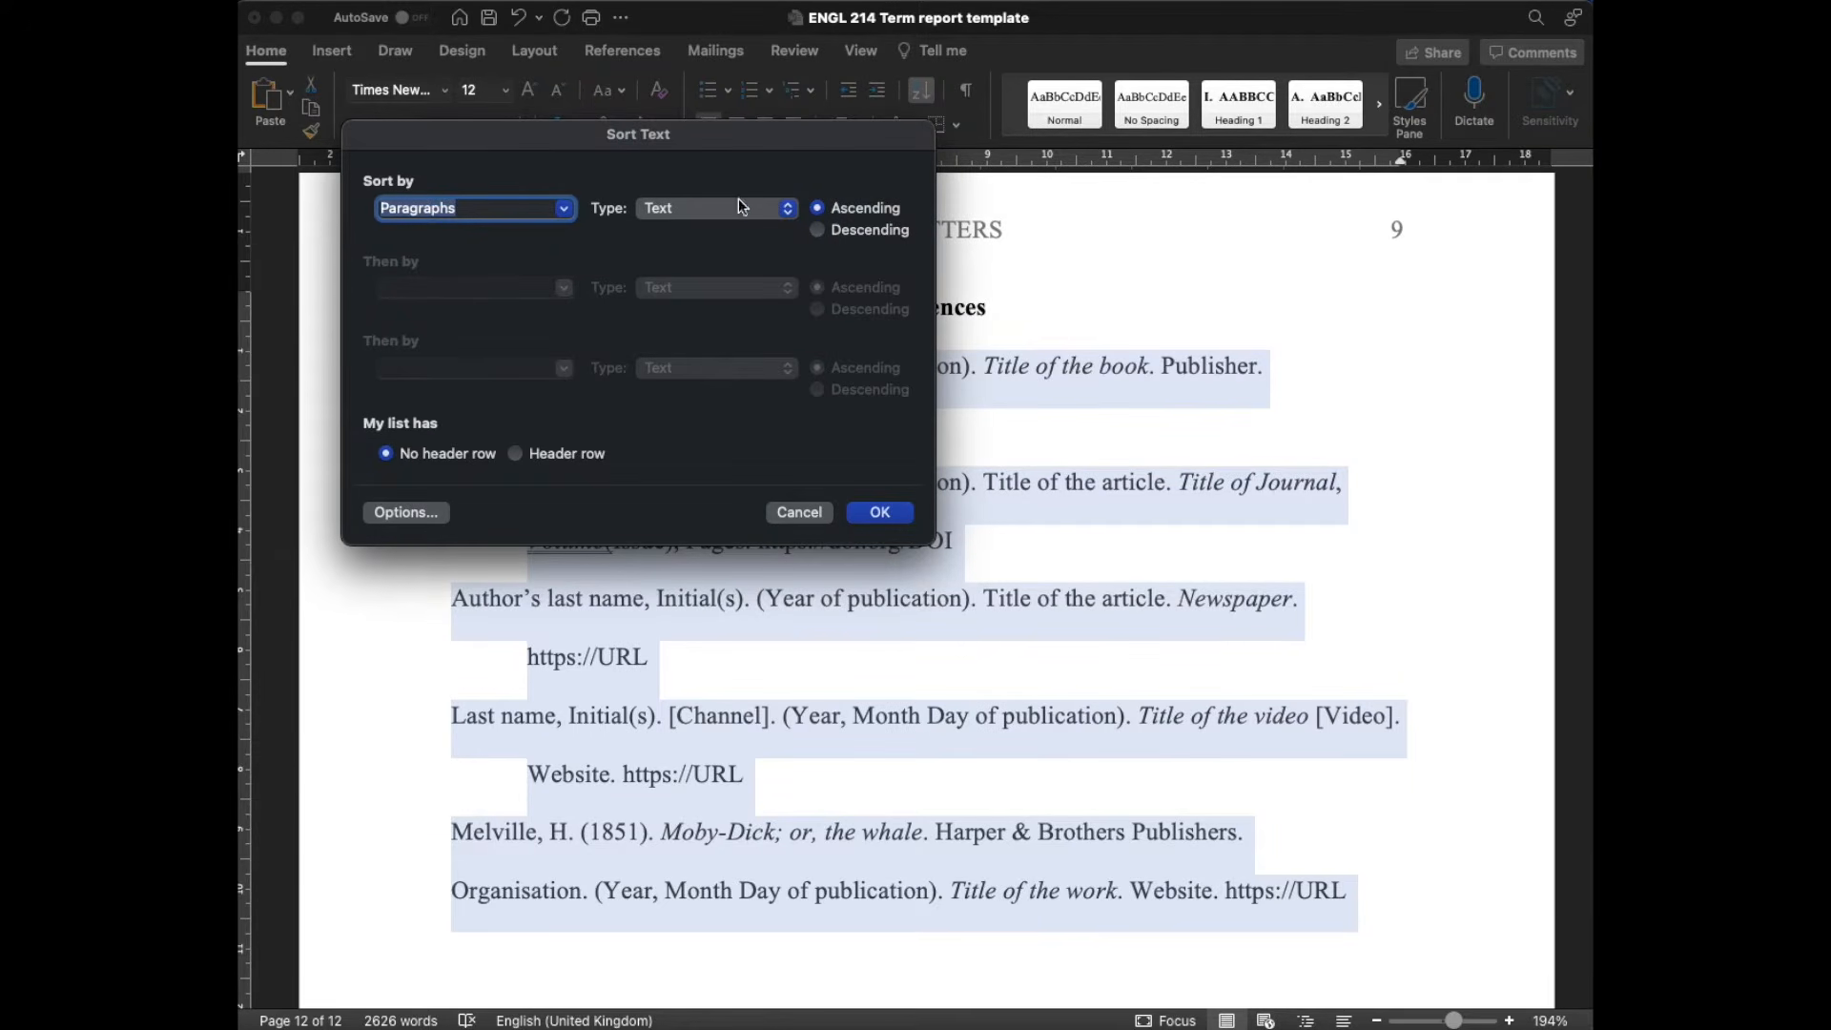
left_click(873, 515)
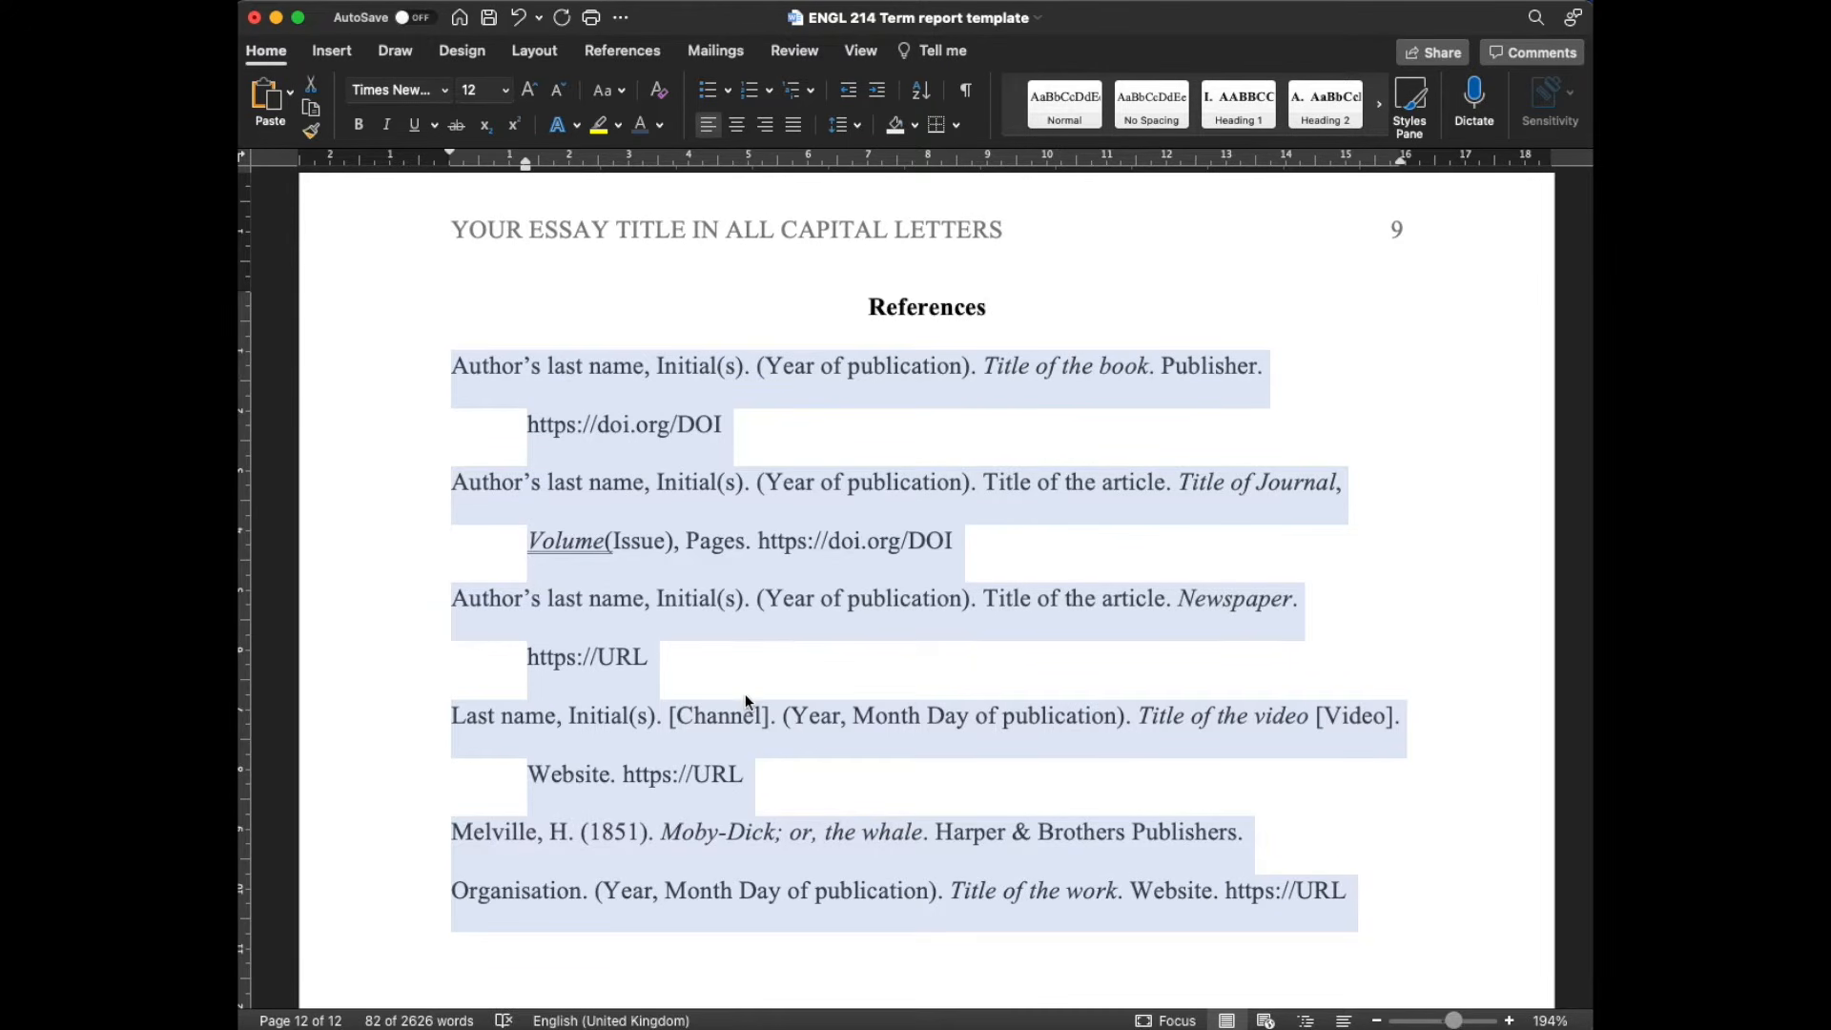
- Review the indentation settings of the selected reference entries in the Paragraph dialog and leave them unchanged
right_click(757, 730)
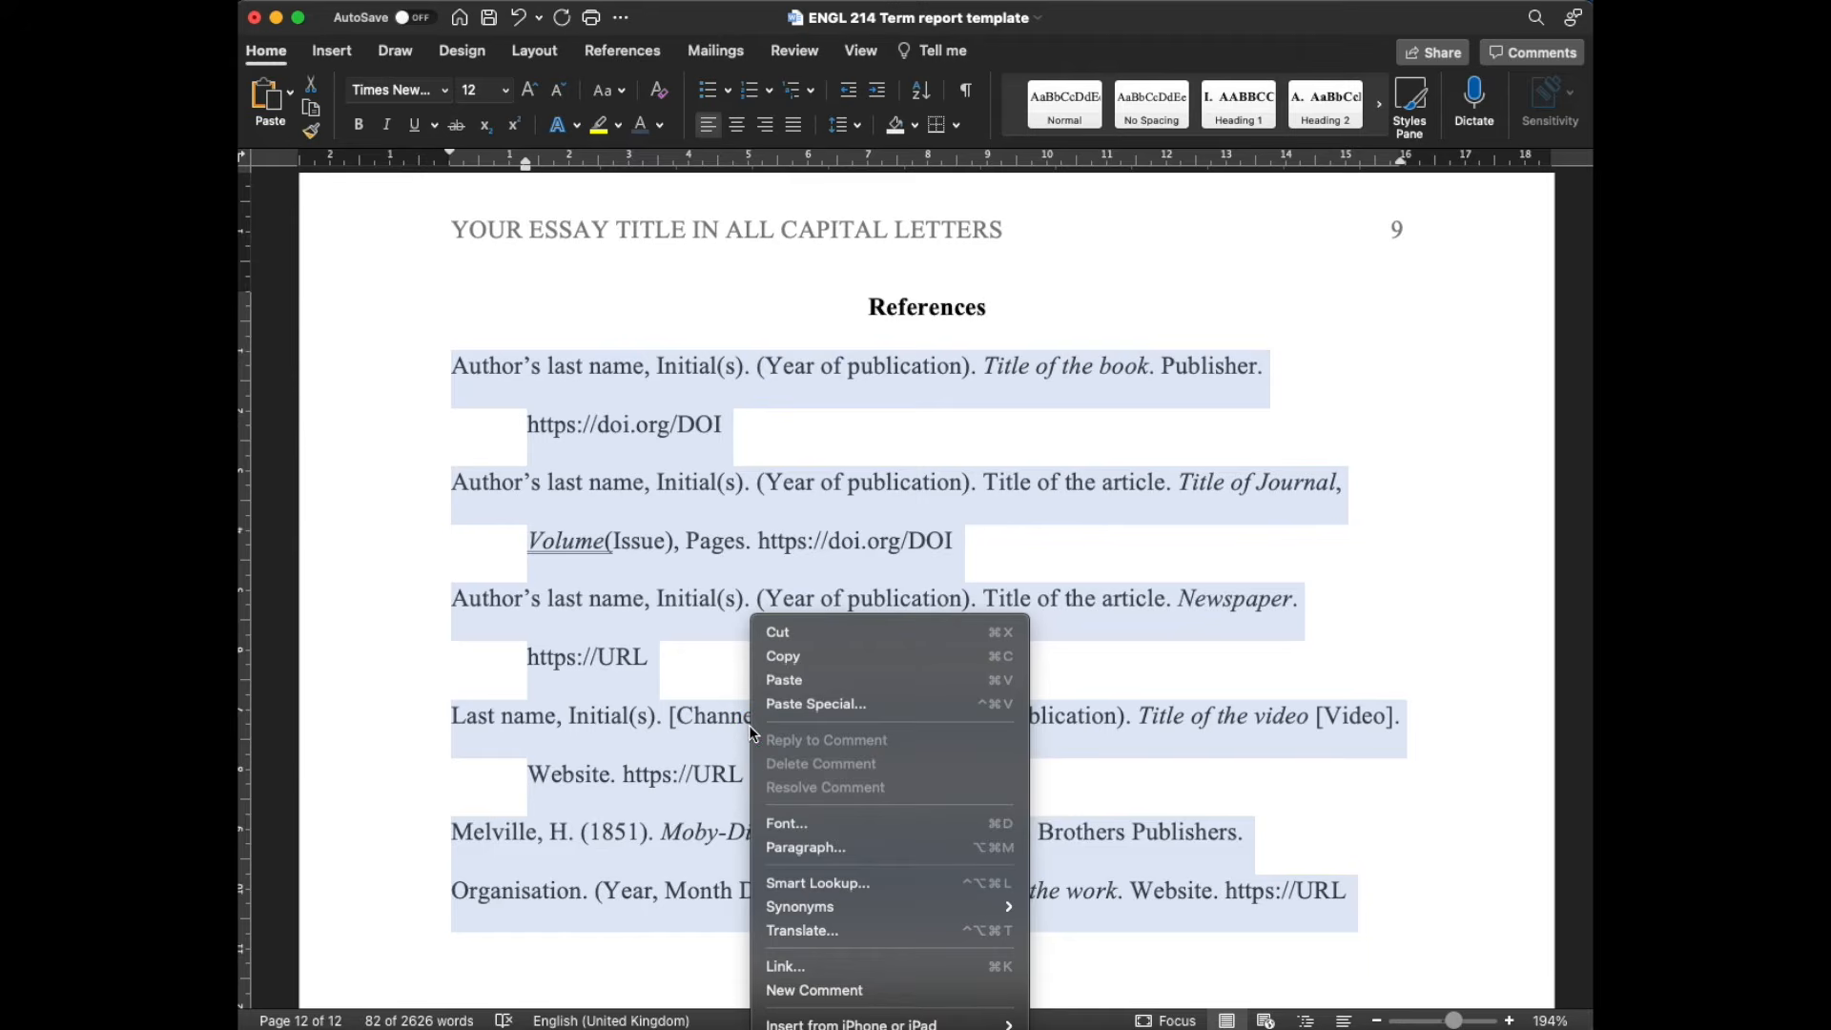
left_click(873, 851)
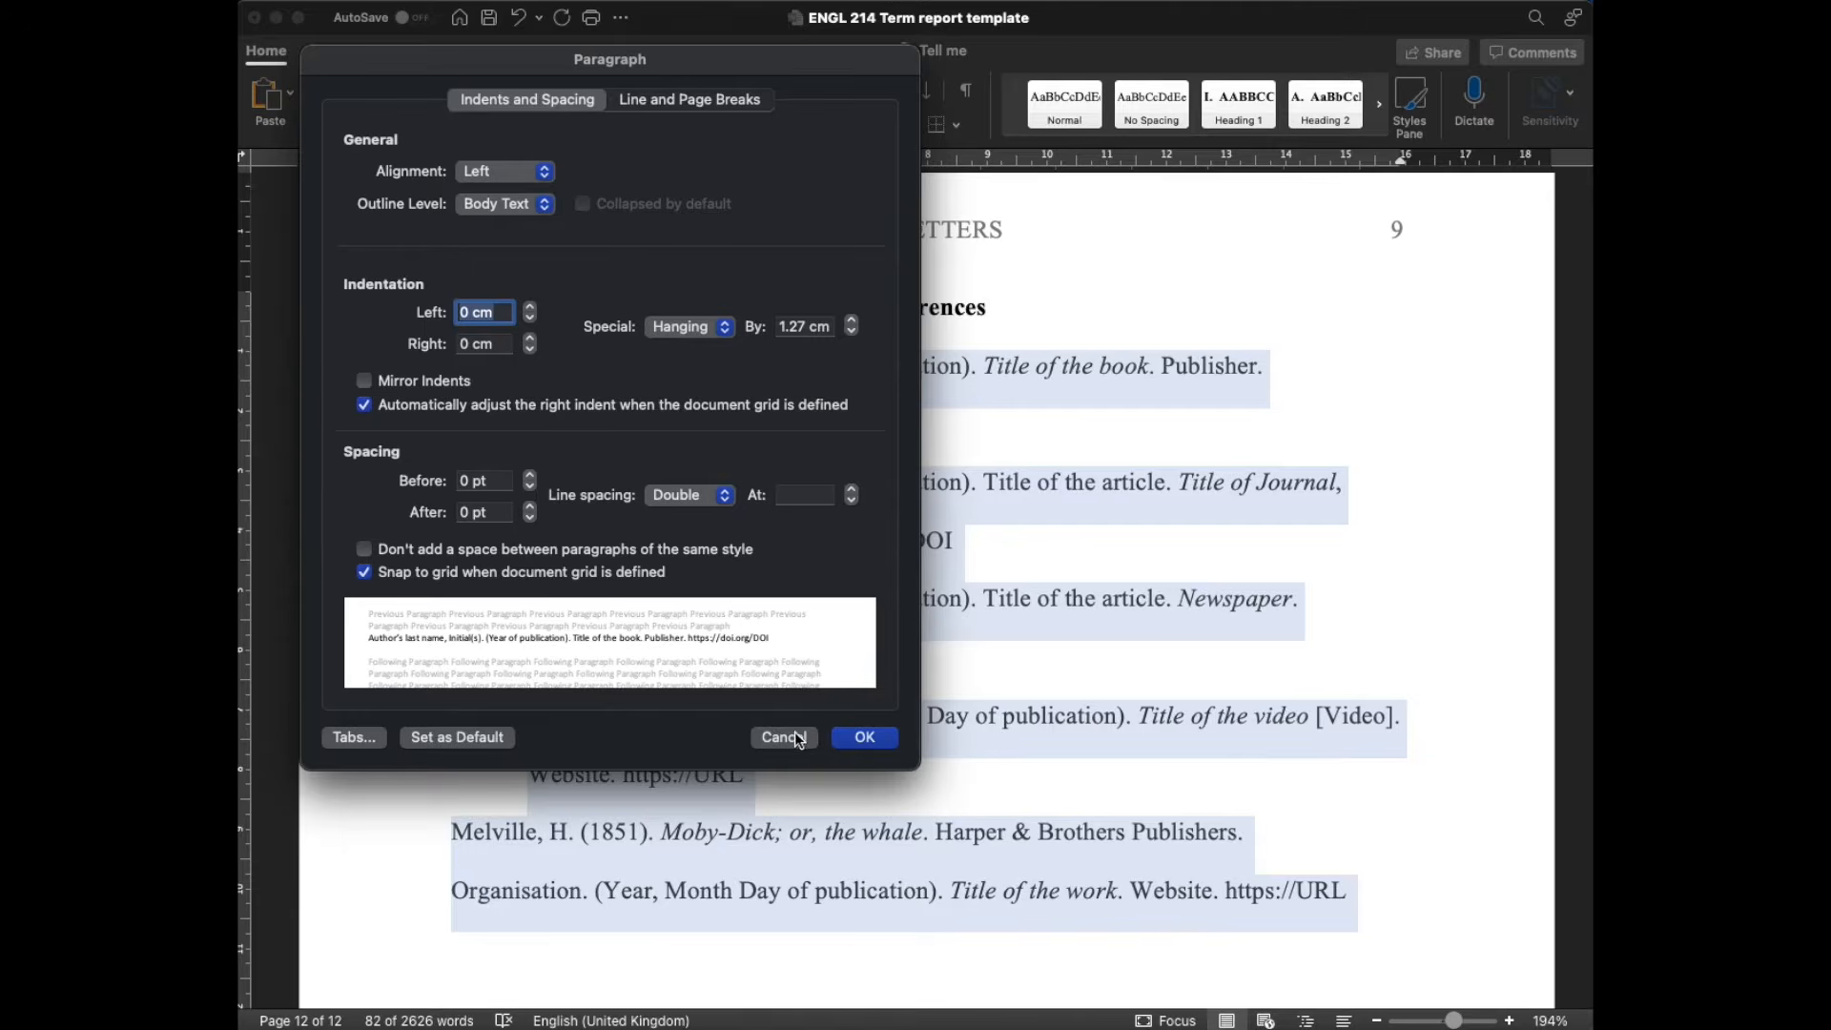
left_click(799, 738)
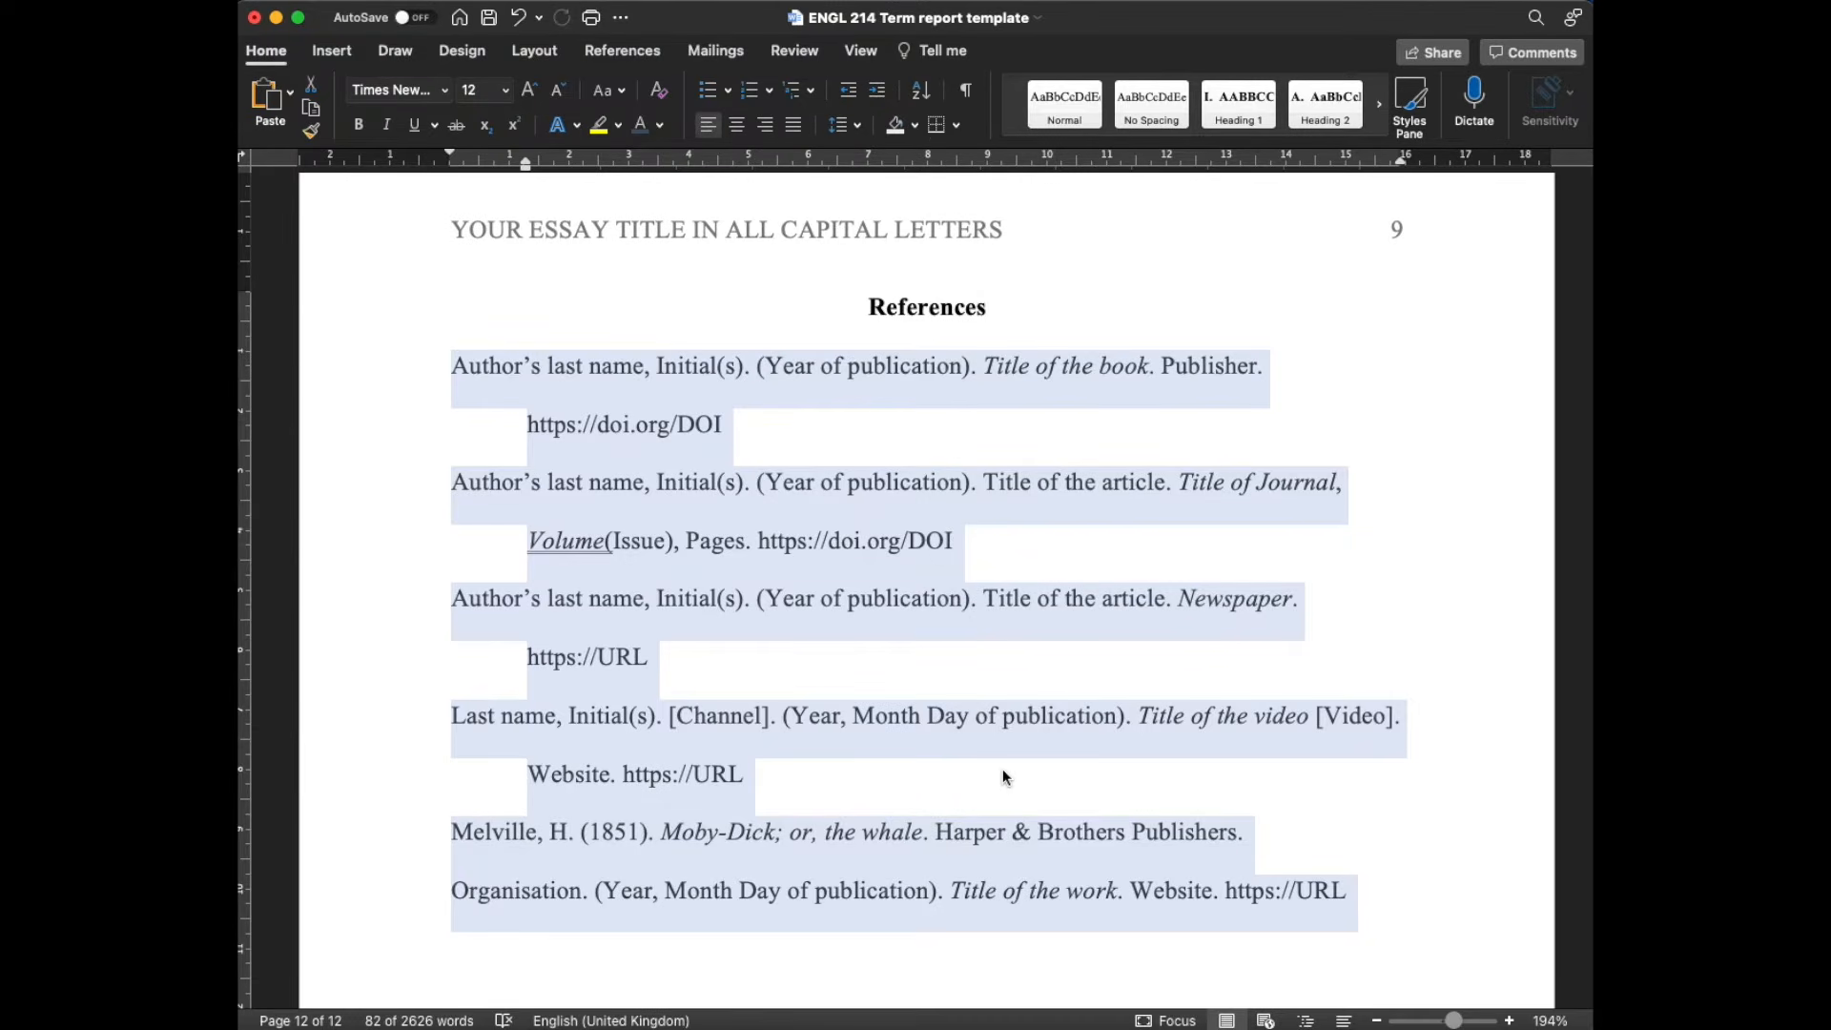
- Undo the sorting and the hanging indent of the reference entries on the References page
key("super+z")
key("super+z")
key("super+z")
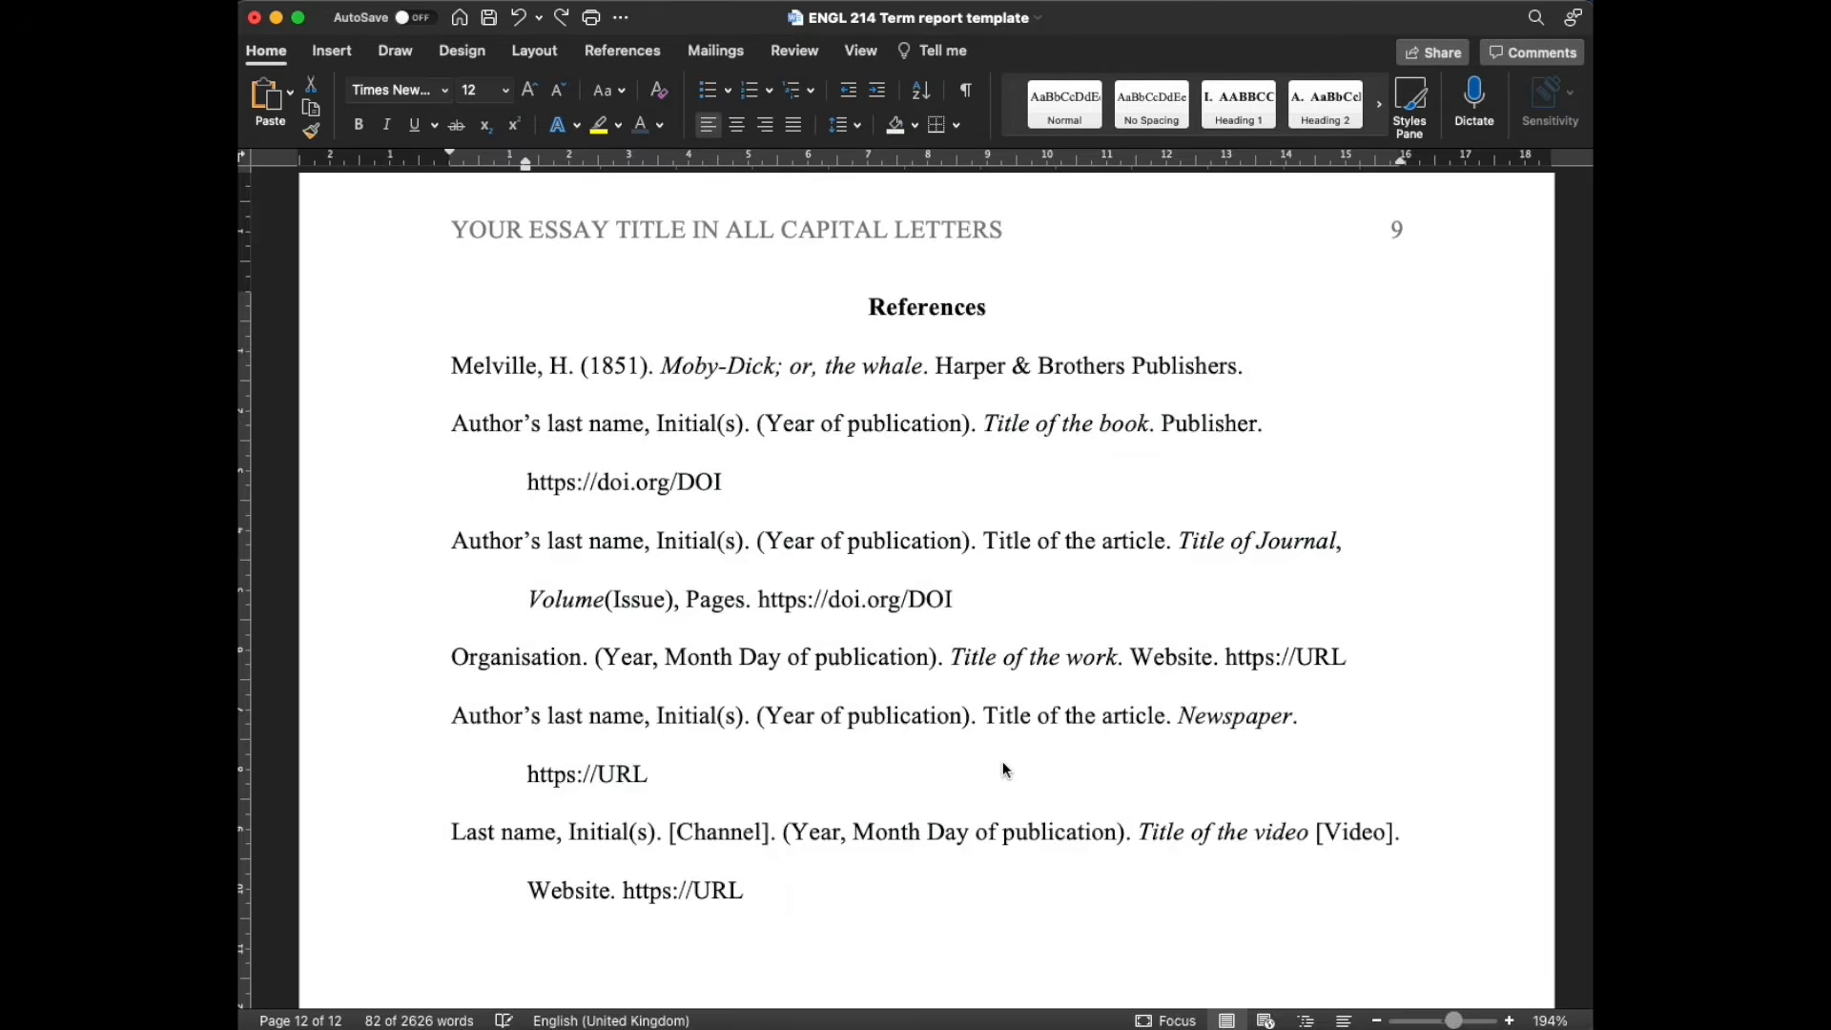
key("super+z")
key("super+z")
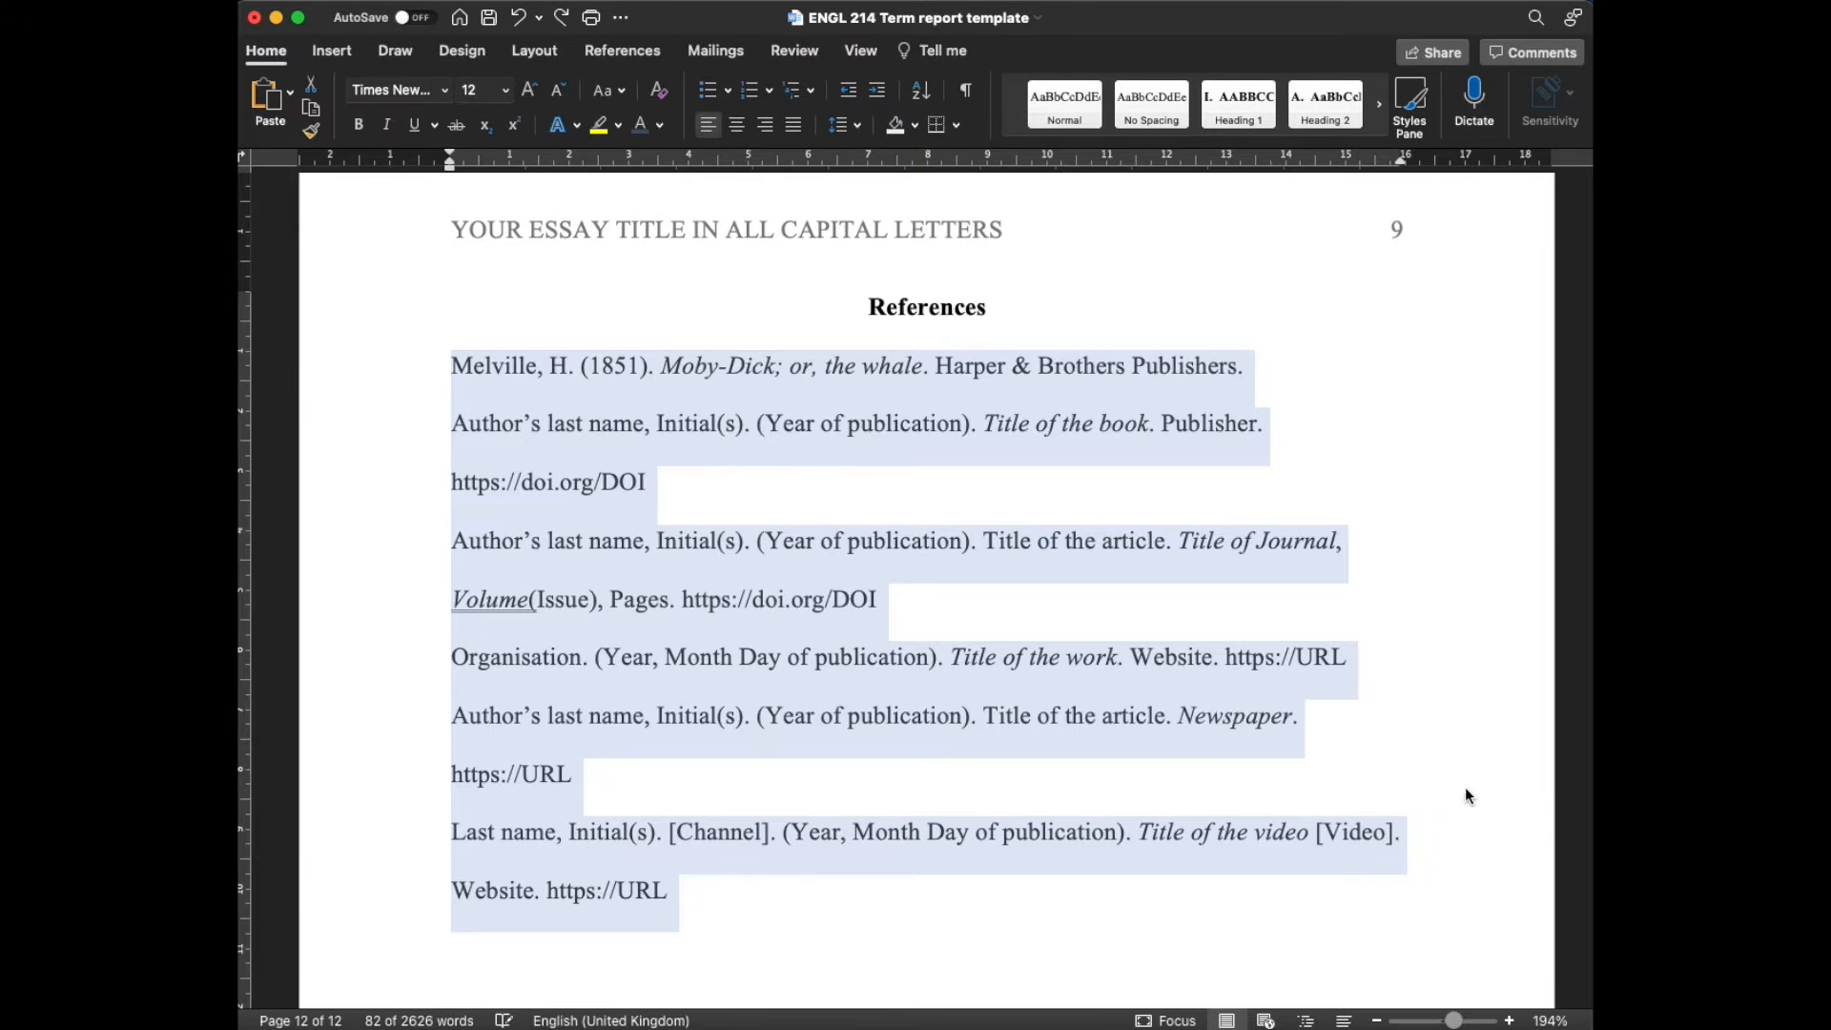
left_click(1450, 787)
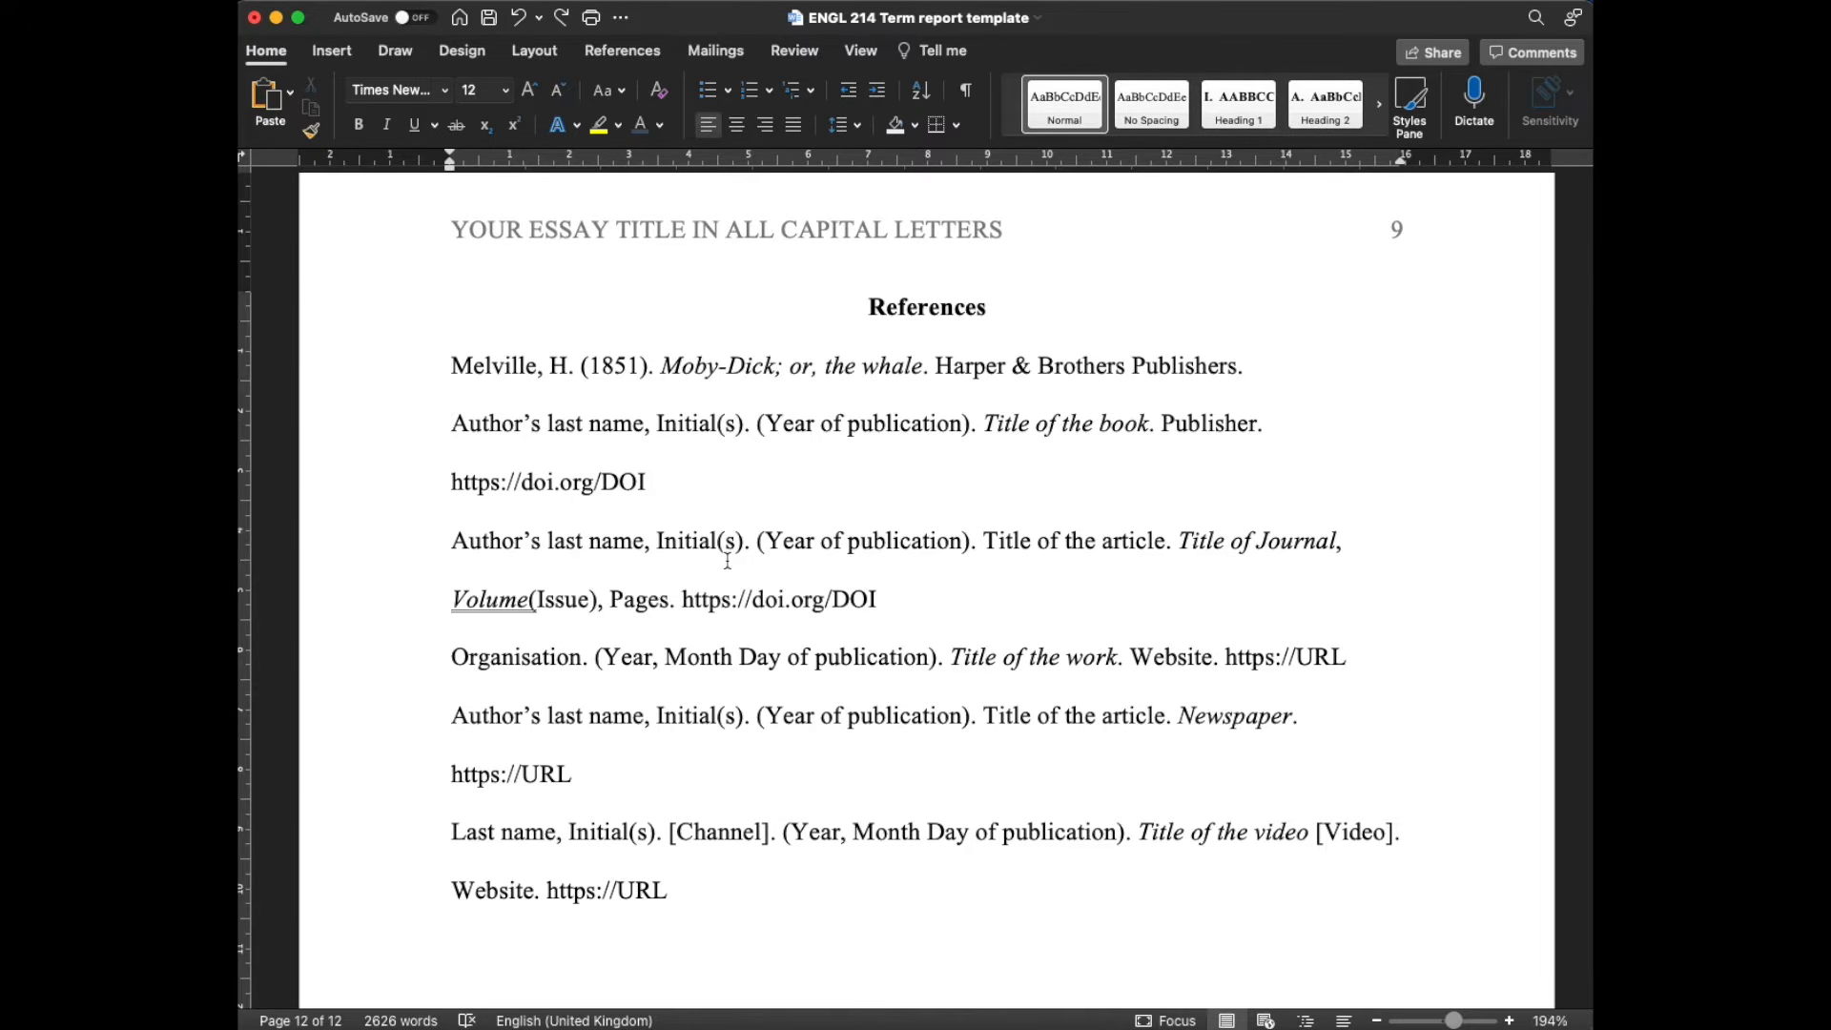
- Break the journal article entry before "Volume" and indent its second line manually with a tab
left_click(1363, 542)
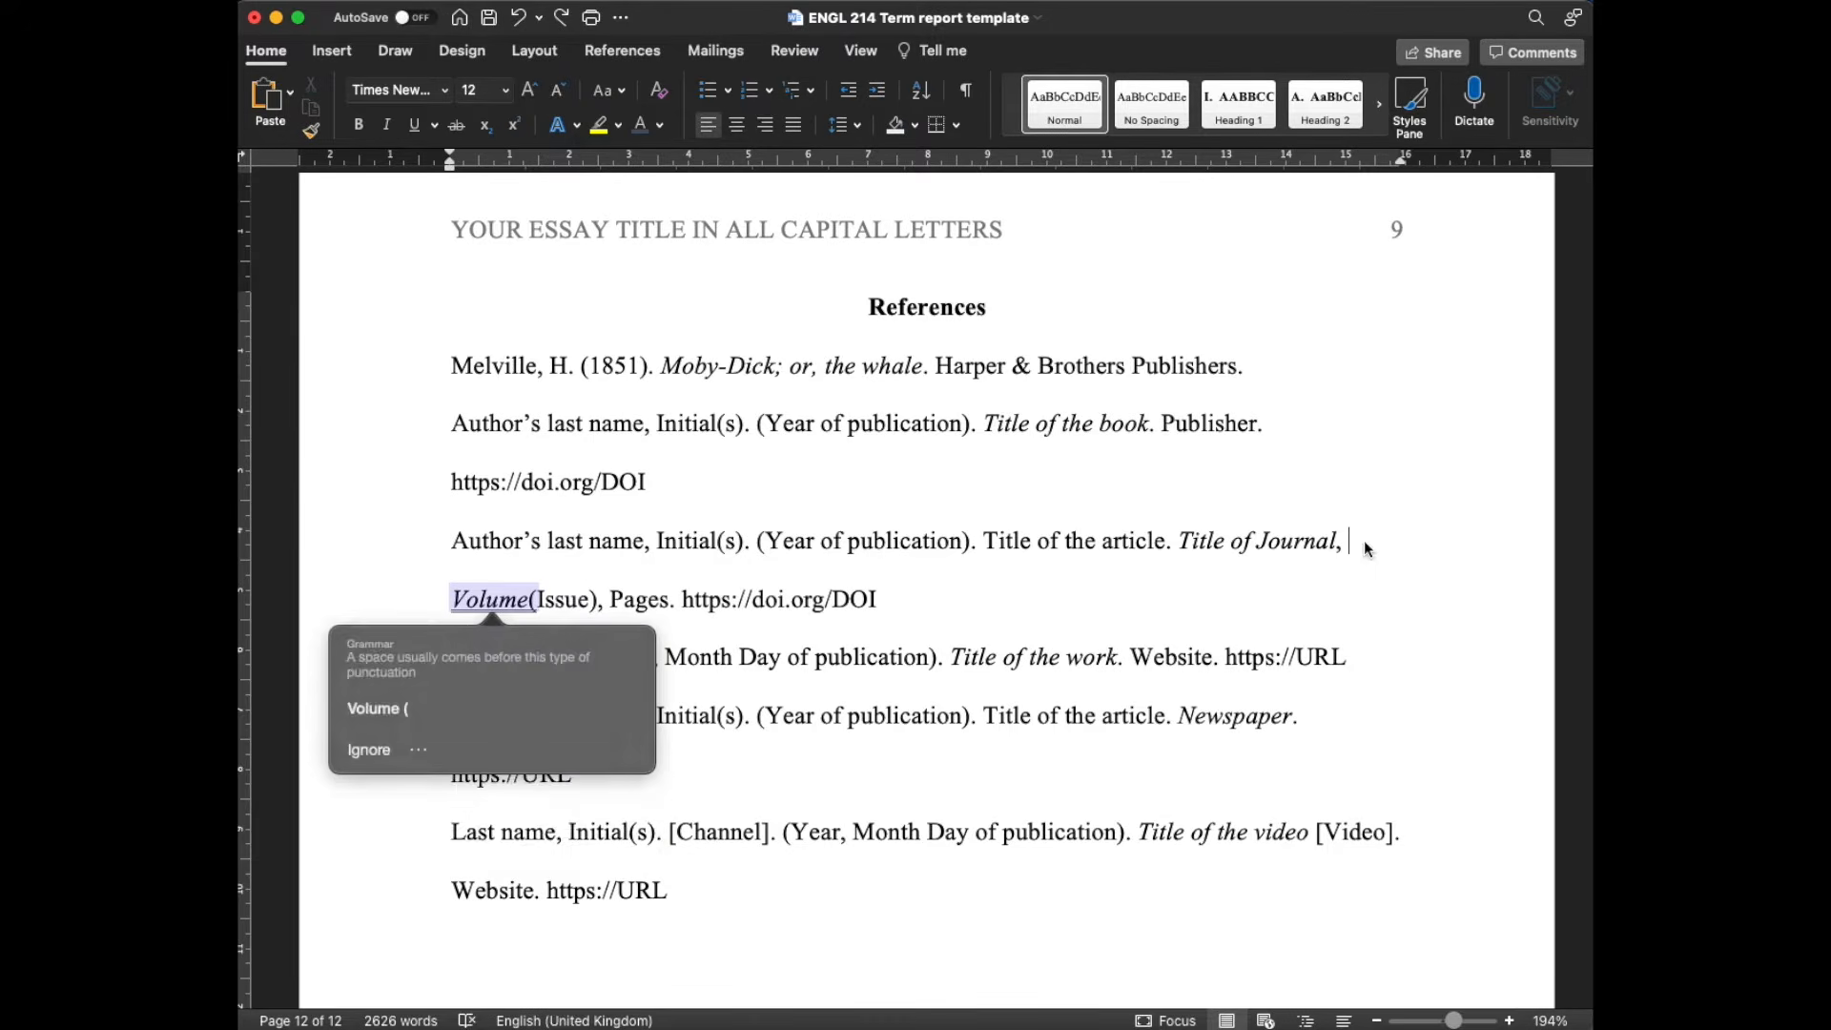
left_click(1254, 583)
left_click(1377, 540)
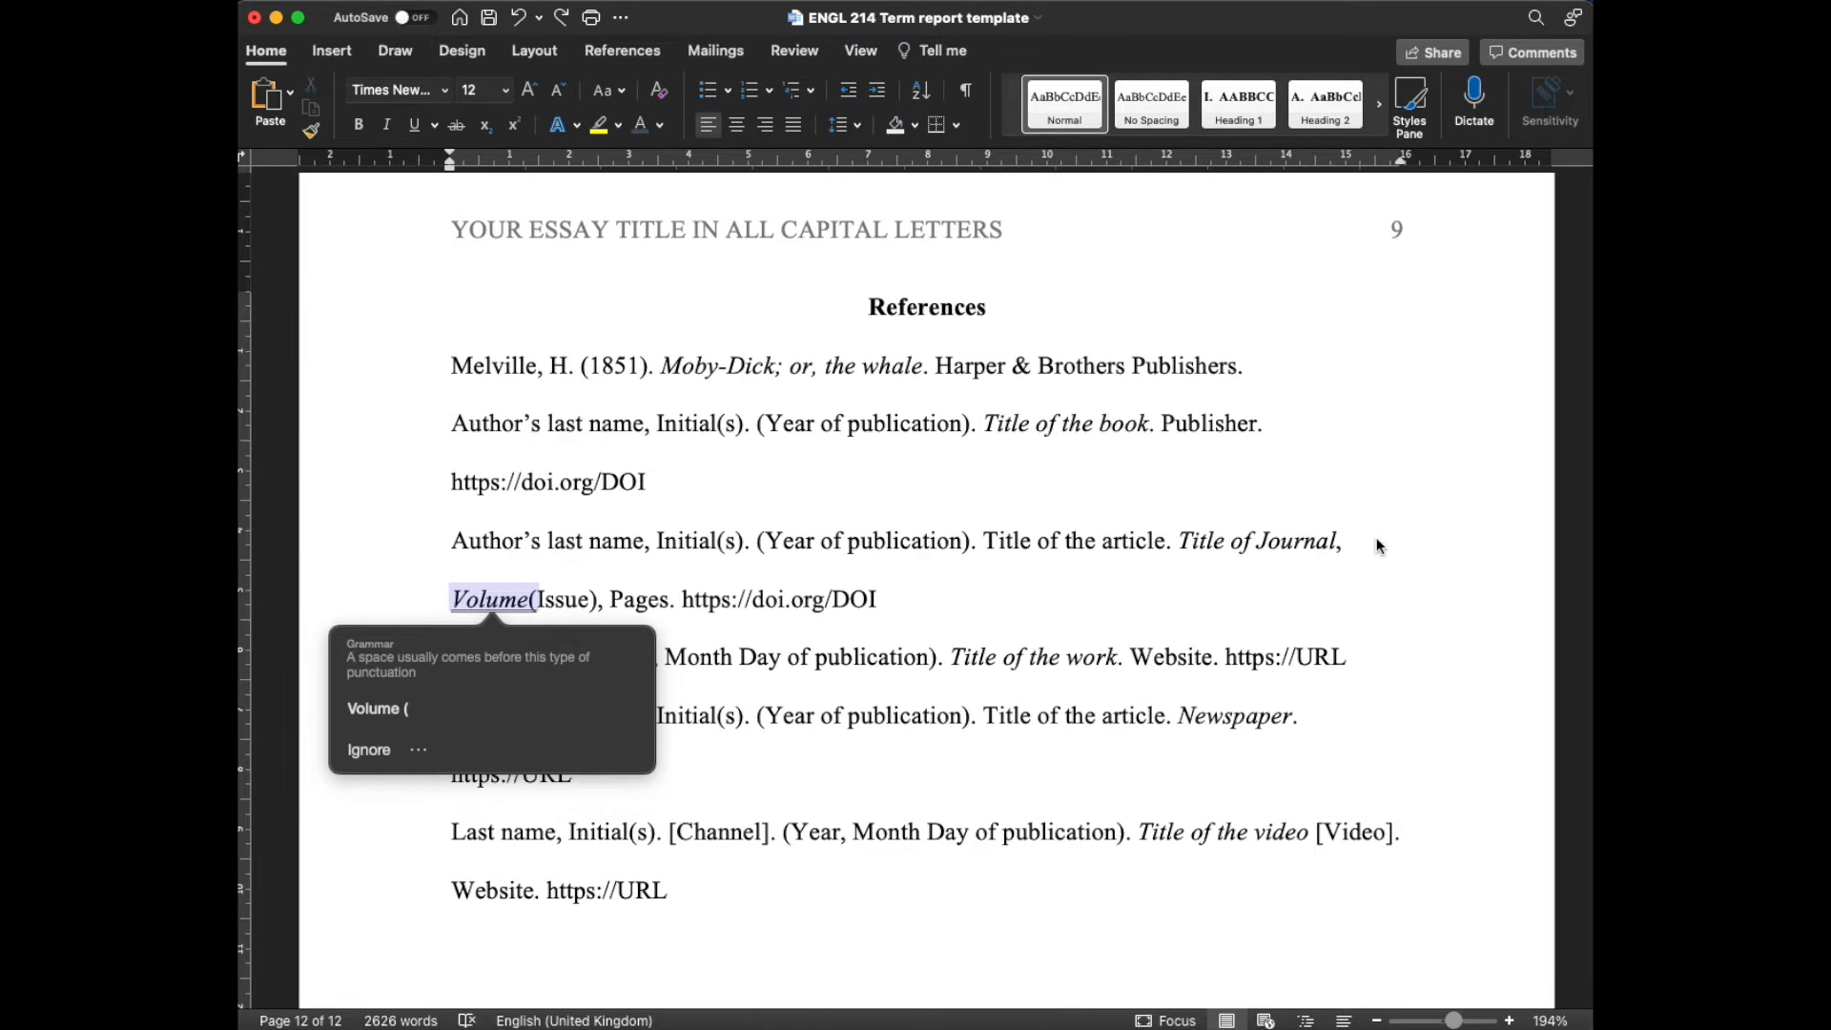
key("Right")
key("Left")
key("Return")
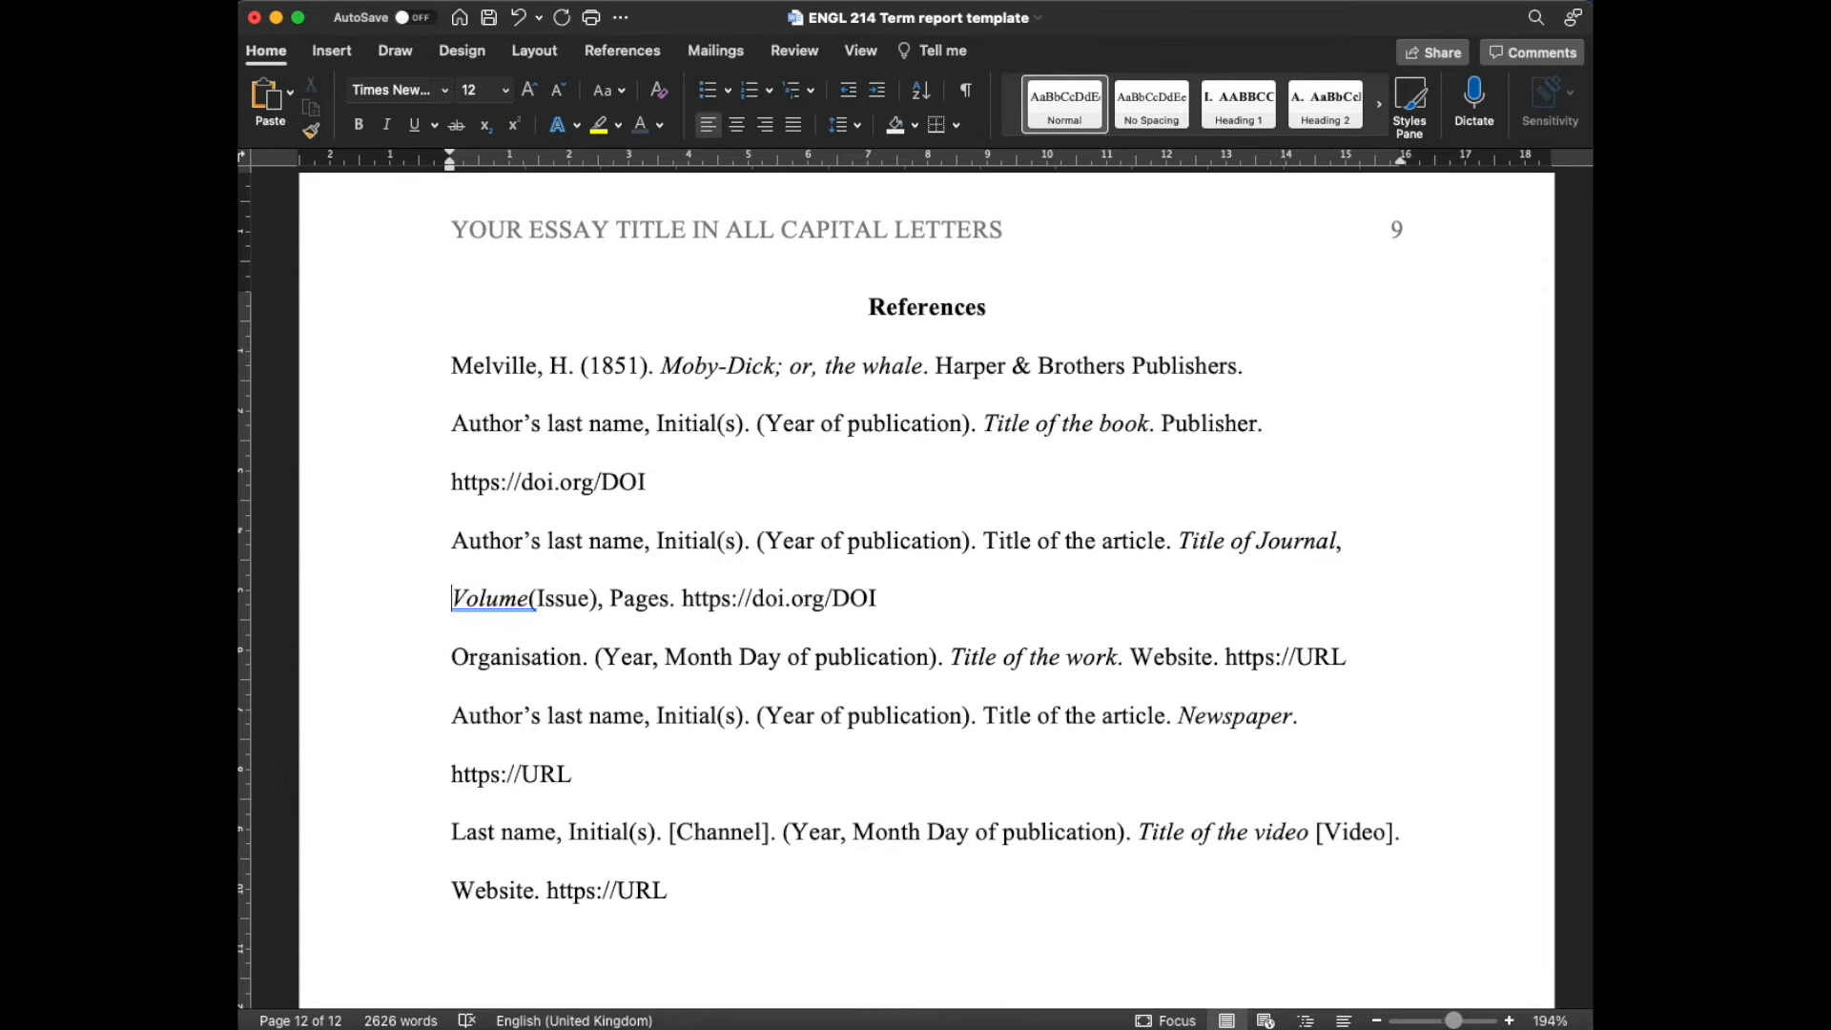
key("Tab")
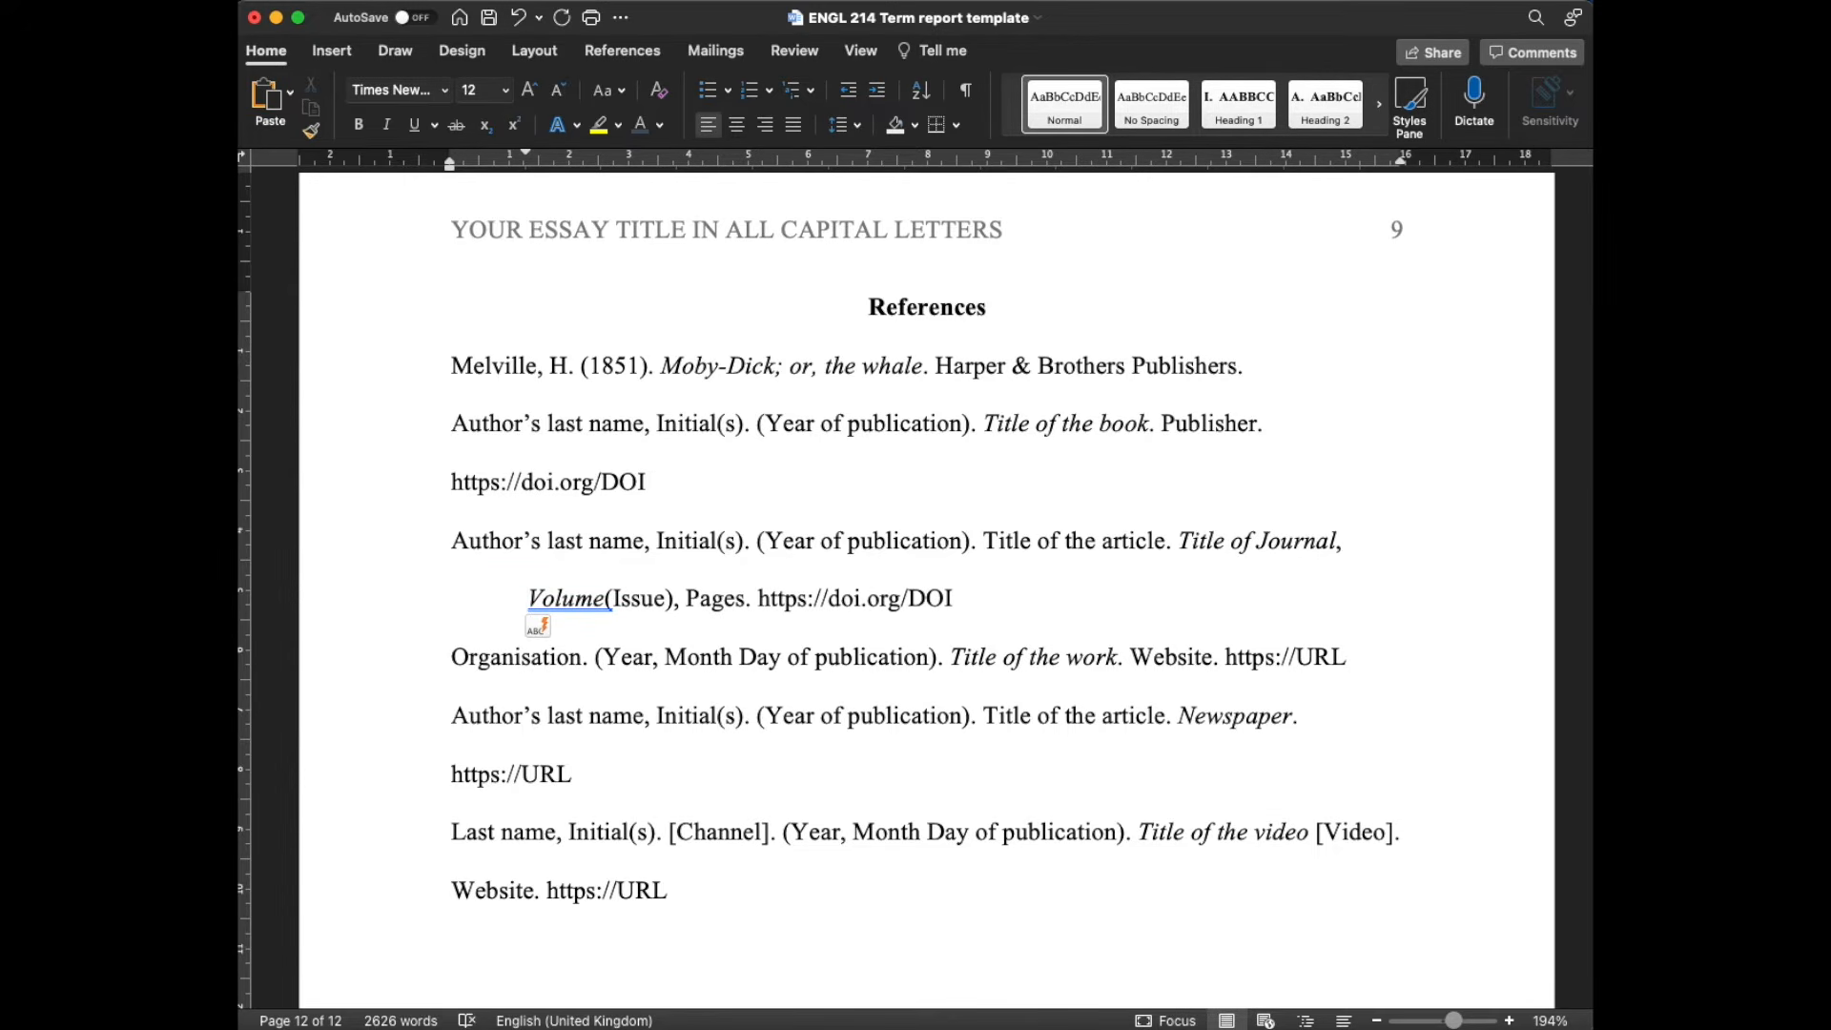
- Sort the manually indented reference entries by Paragraphs in Ascending order, then undo the sort and the manual indent
left_click_drag(729, 904, 477, 387)
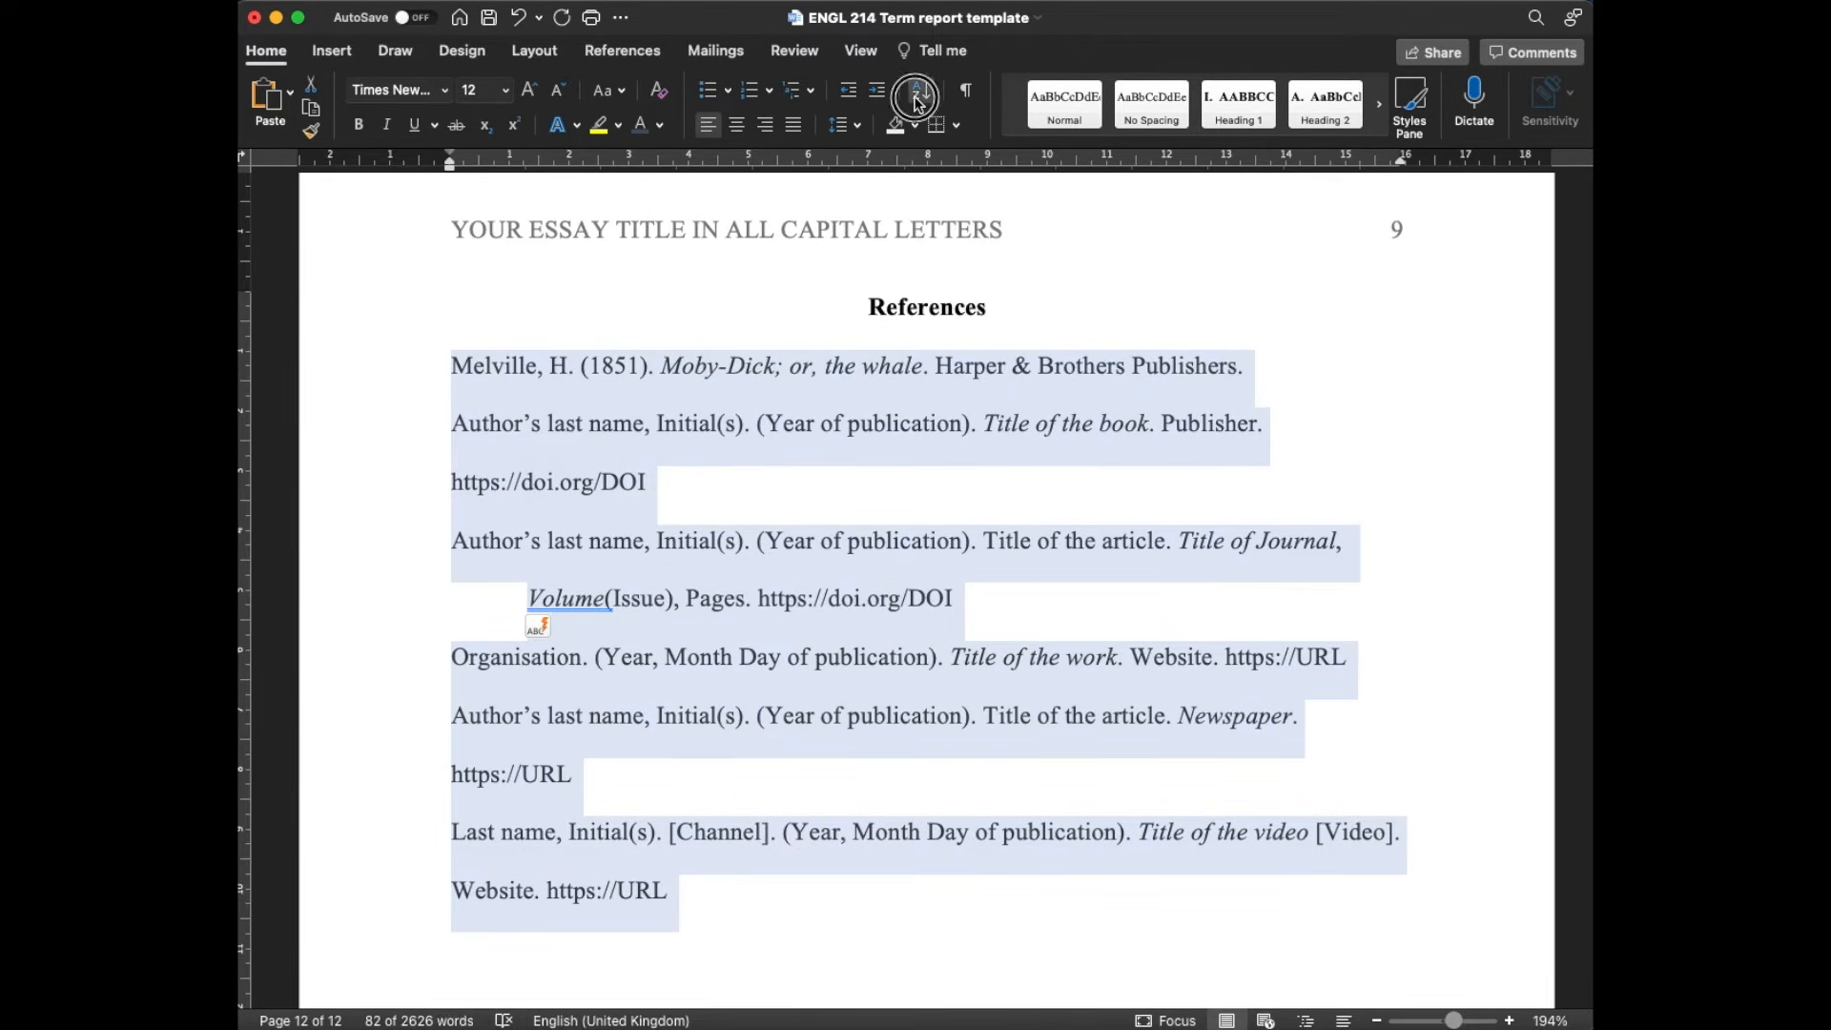
left_click(915, 95)
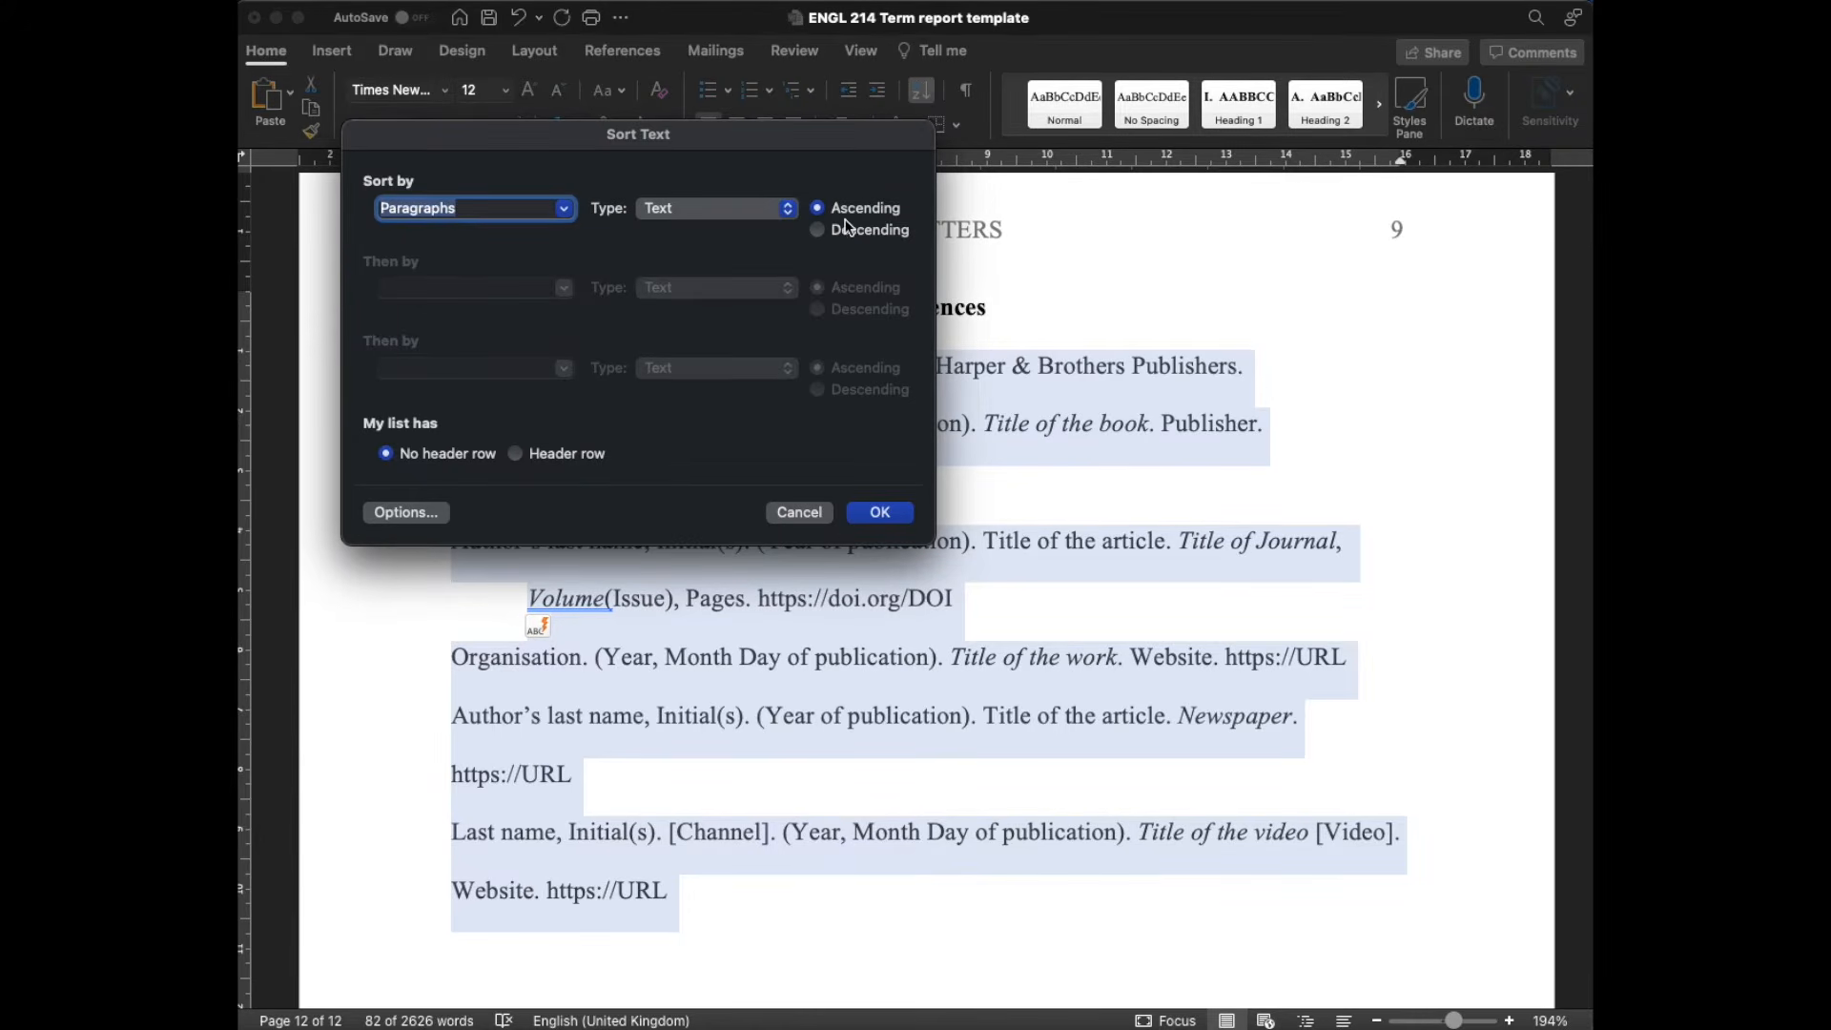
left_click(879, 512)
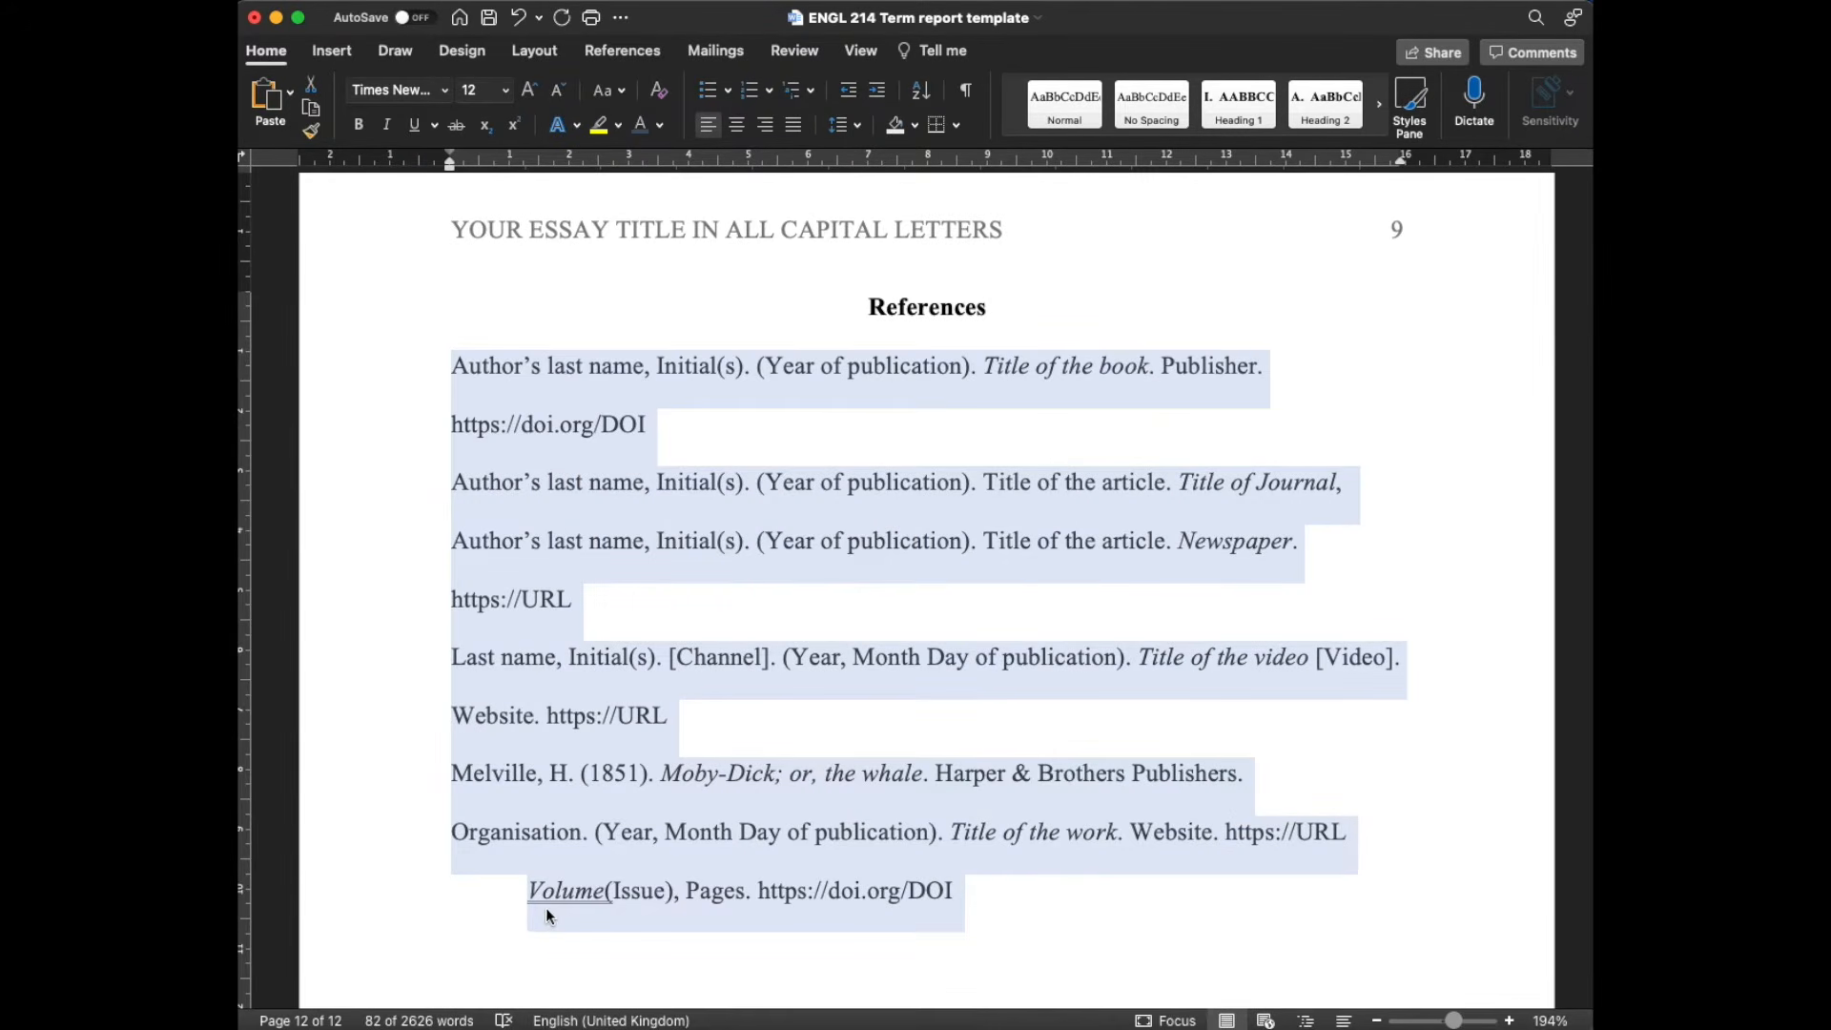
left_click(545, 914)
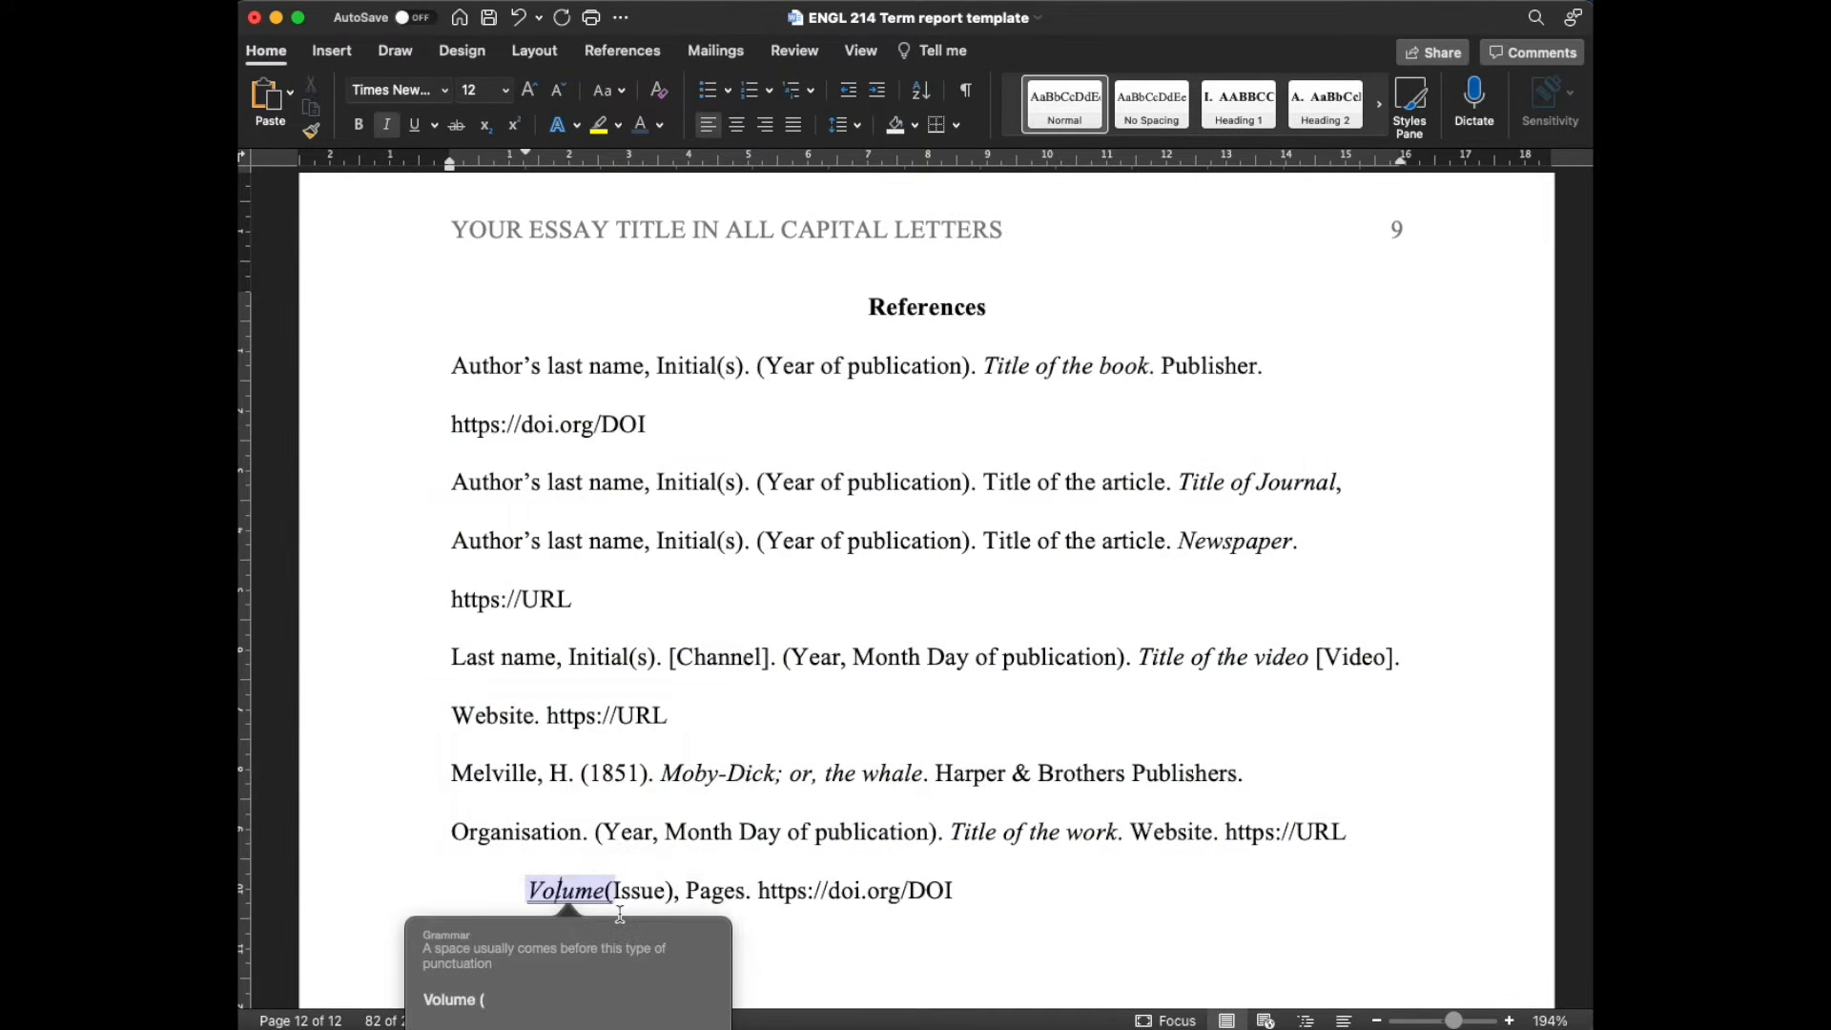
left_click(894, 935)
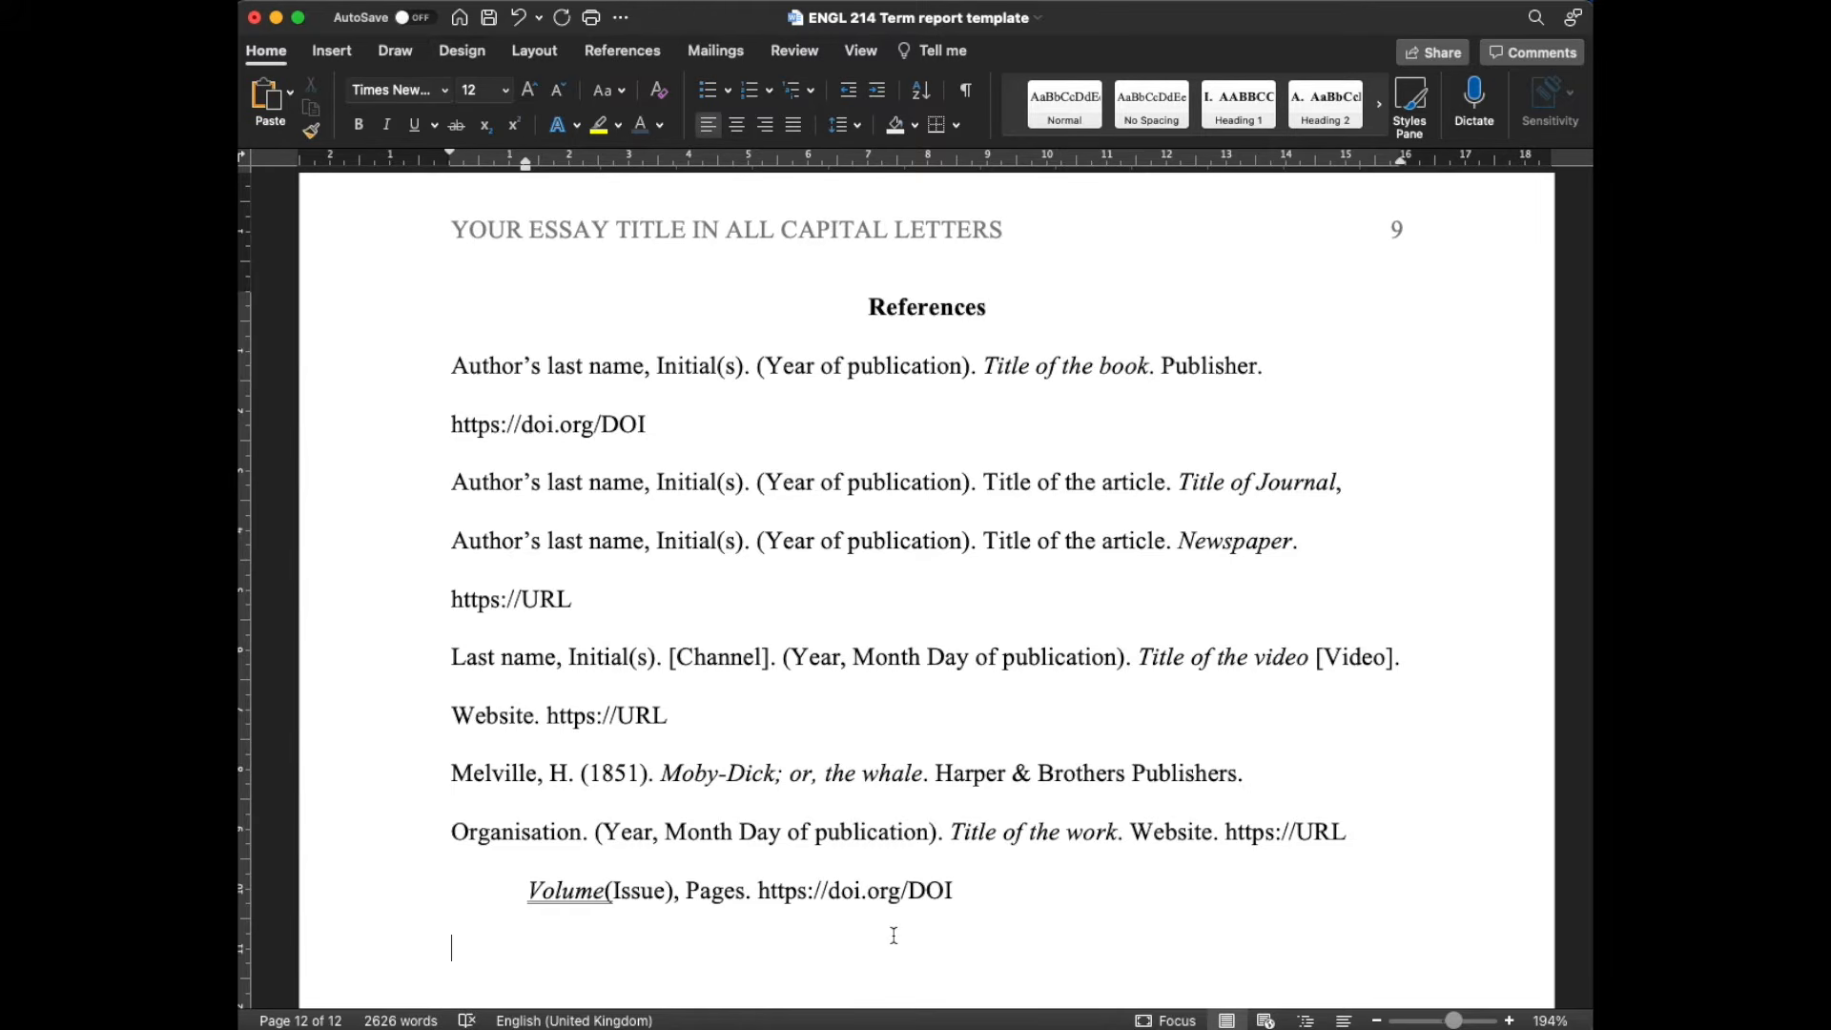
key("super+z")
key("super+z")
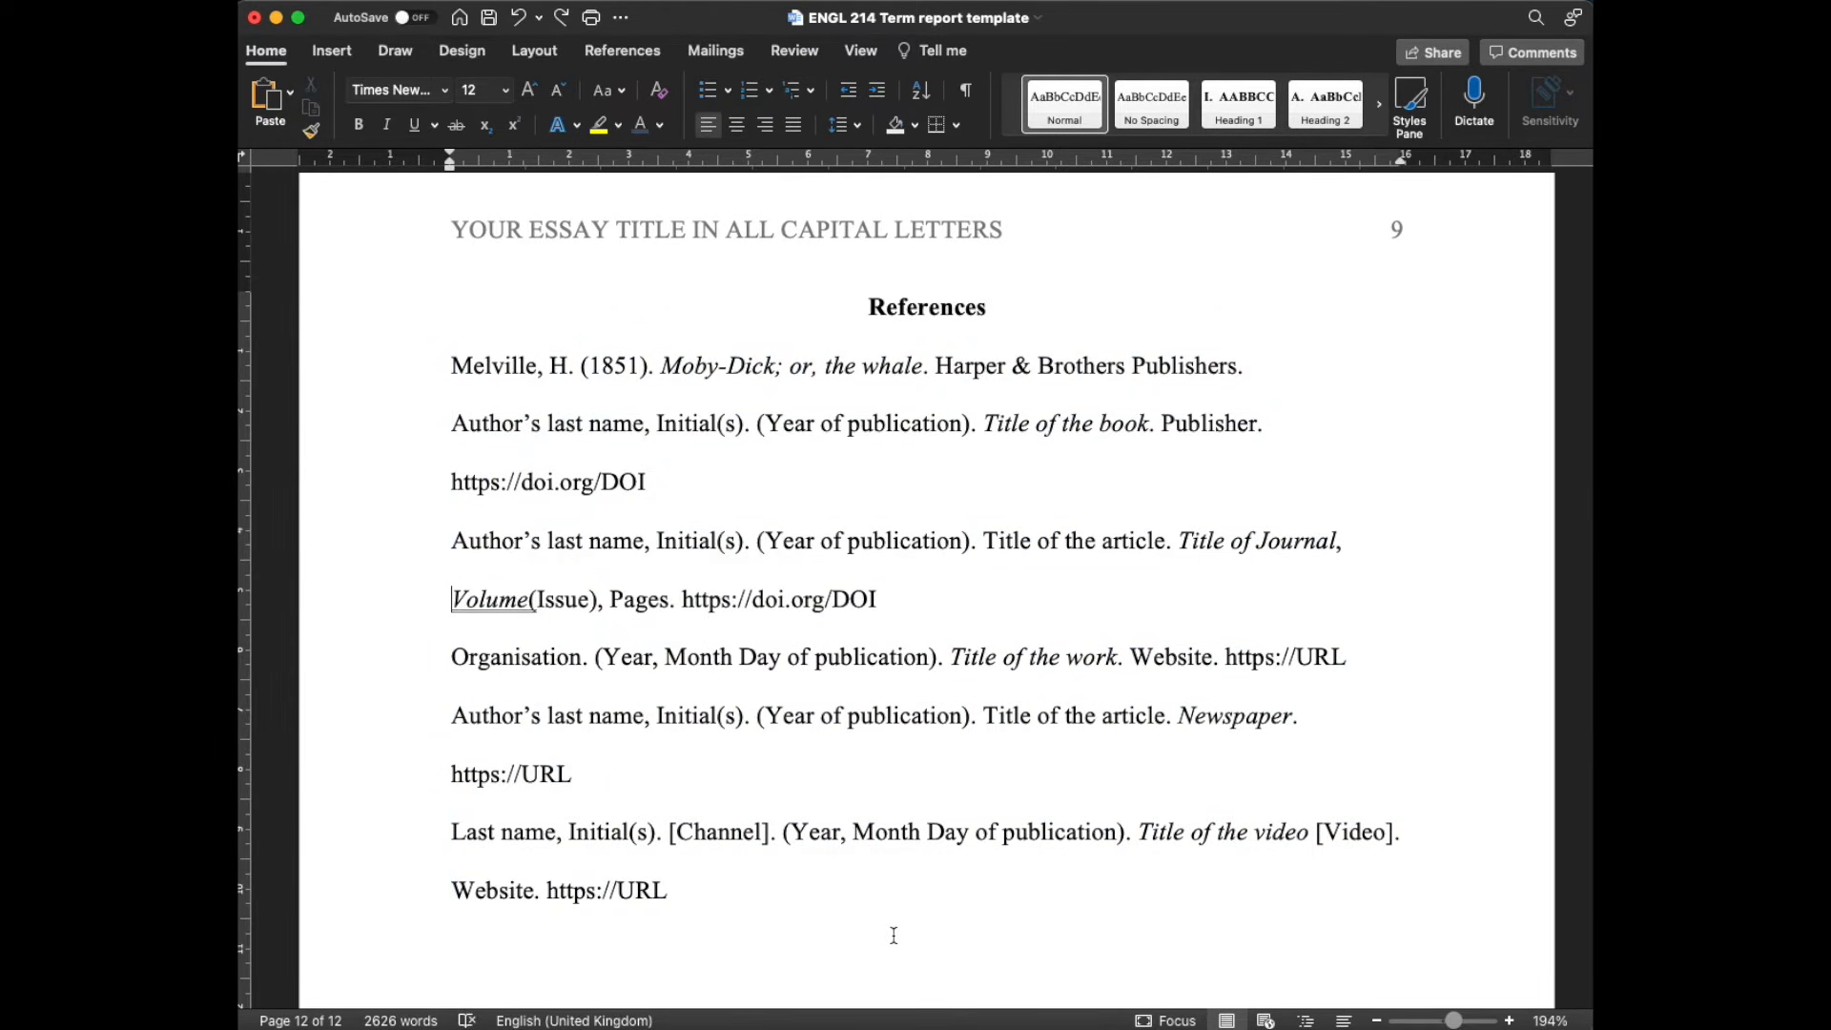
- Apply a special Hanging indent to all the reference entries through the Paragraph settings
left_click_drag(863, 918, 431, 379)
right_click(611, 439)
left_click(724, 672)
left_click(706, 330)
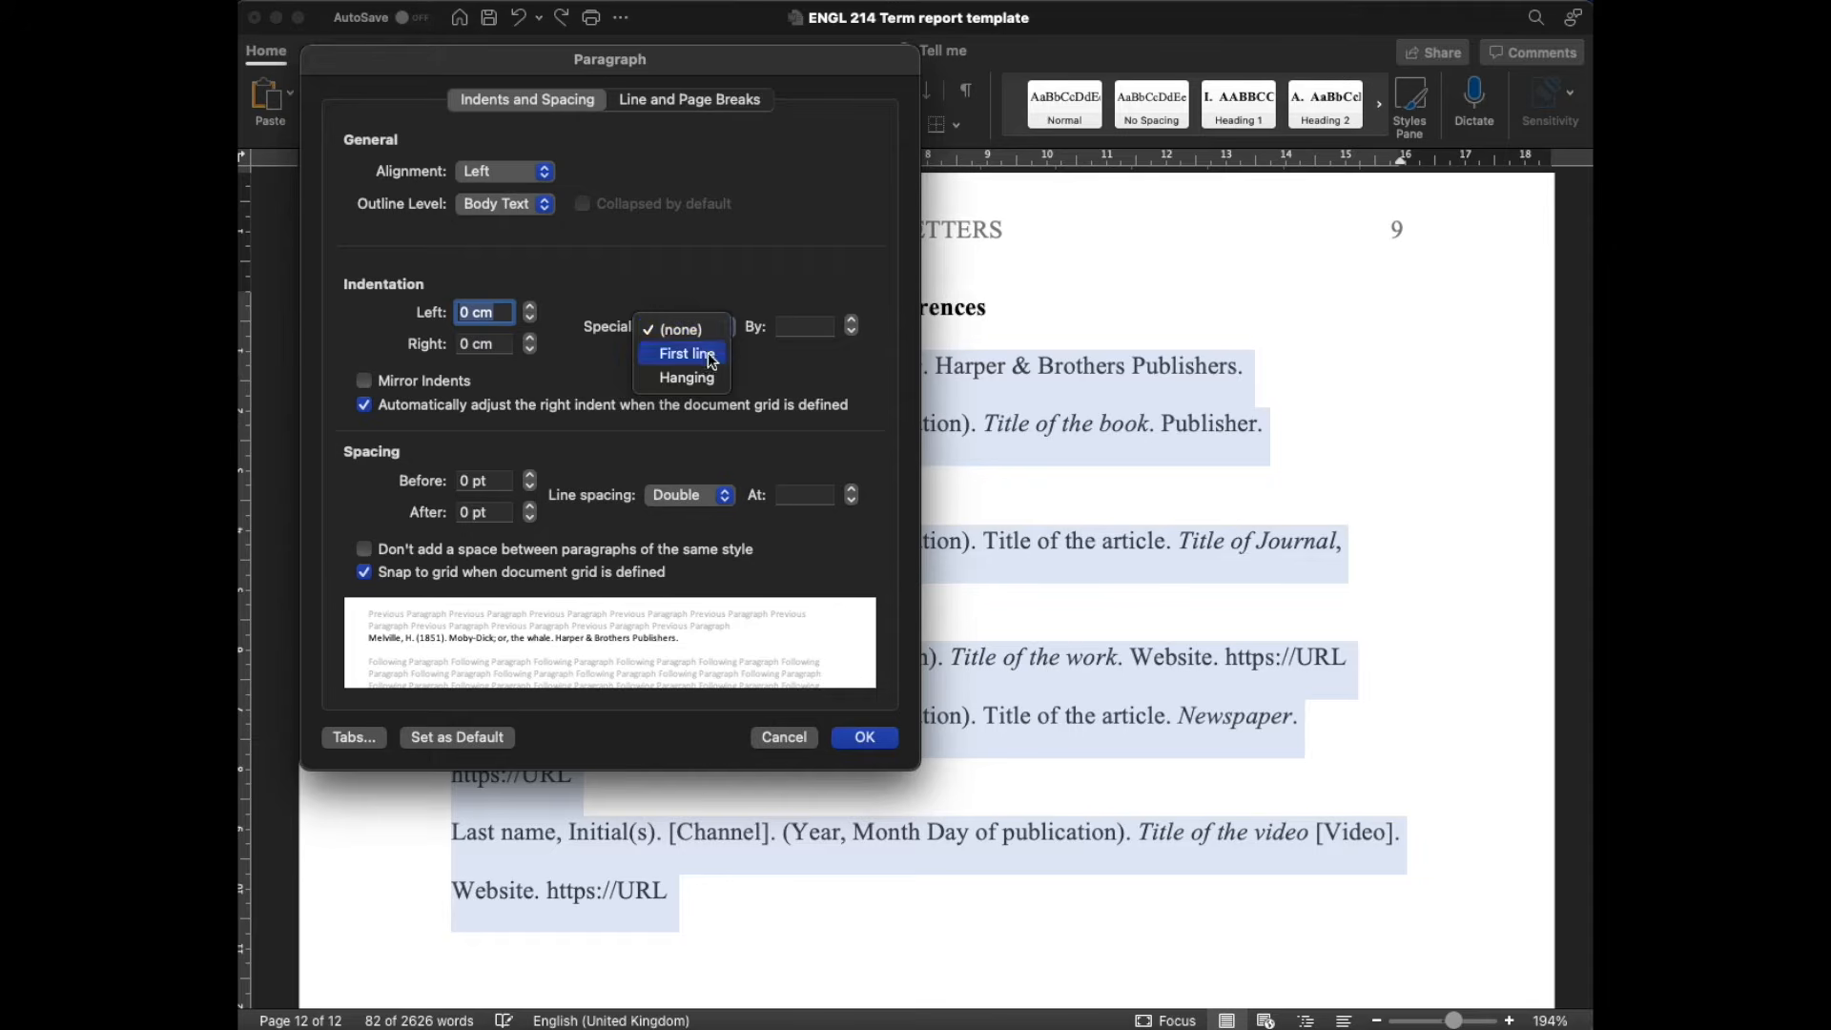
left_click(686, 377)
left_click(860, 738)
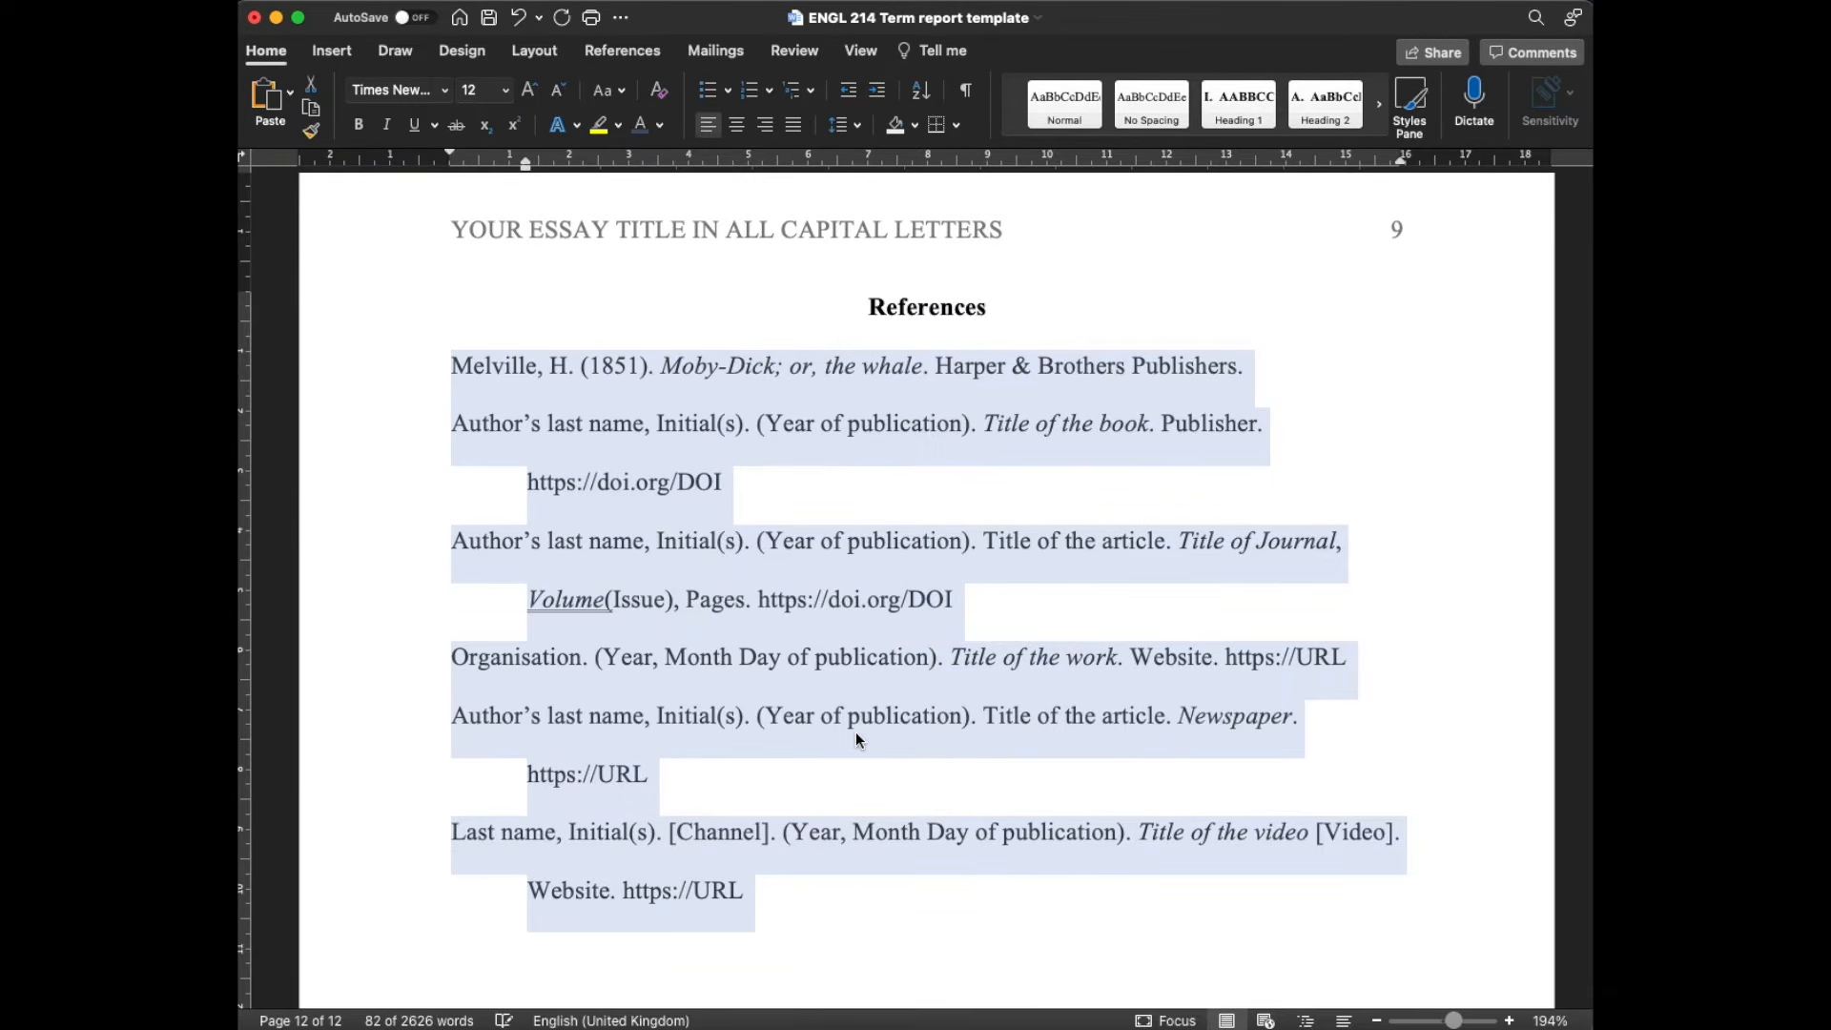
- Sort the hanging-indented reference entries by Paragraphs, type Text, in Ascending order with no header row, and deselect them
left_click(934, 93)
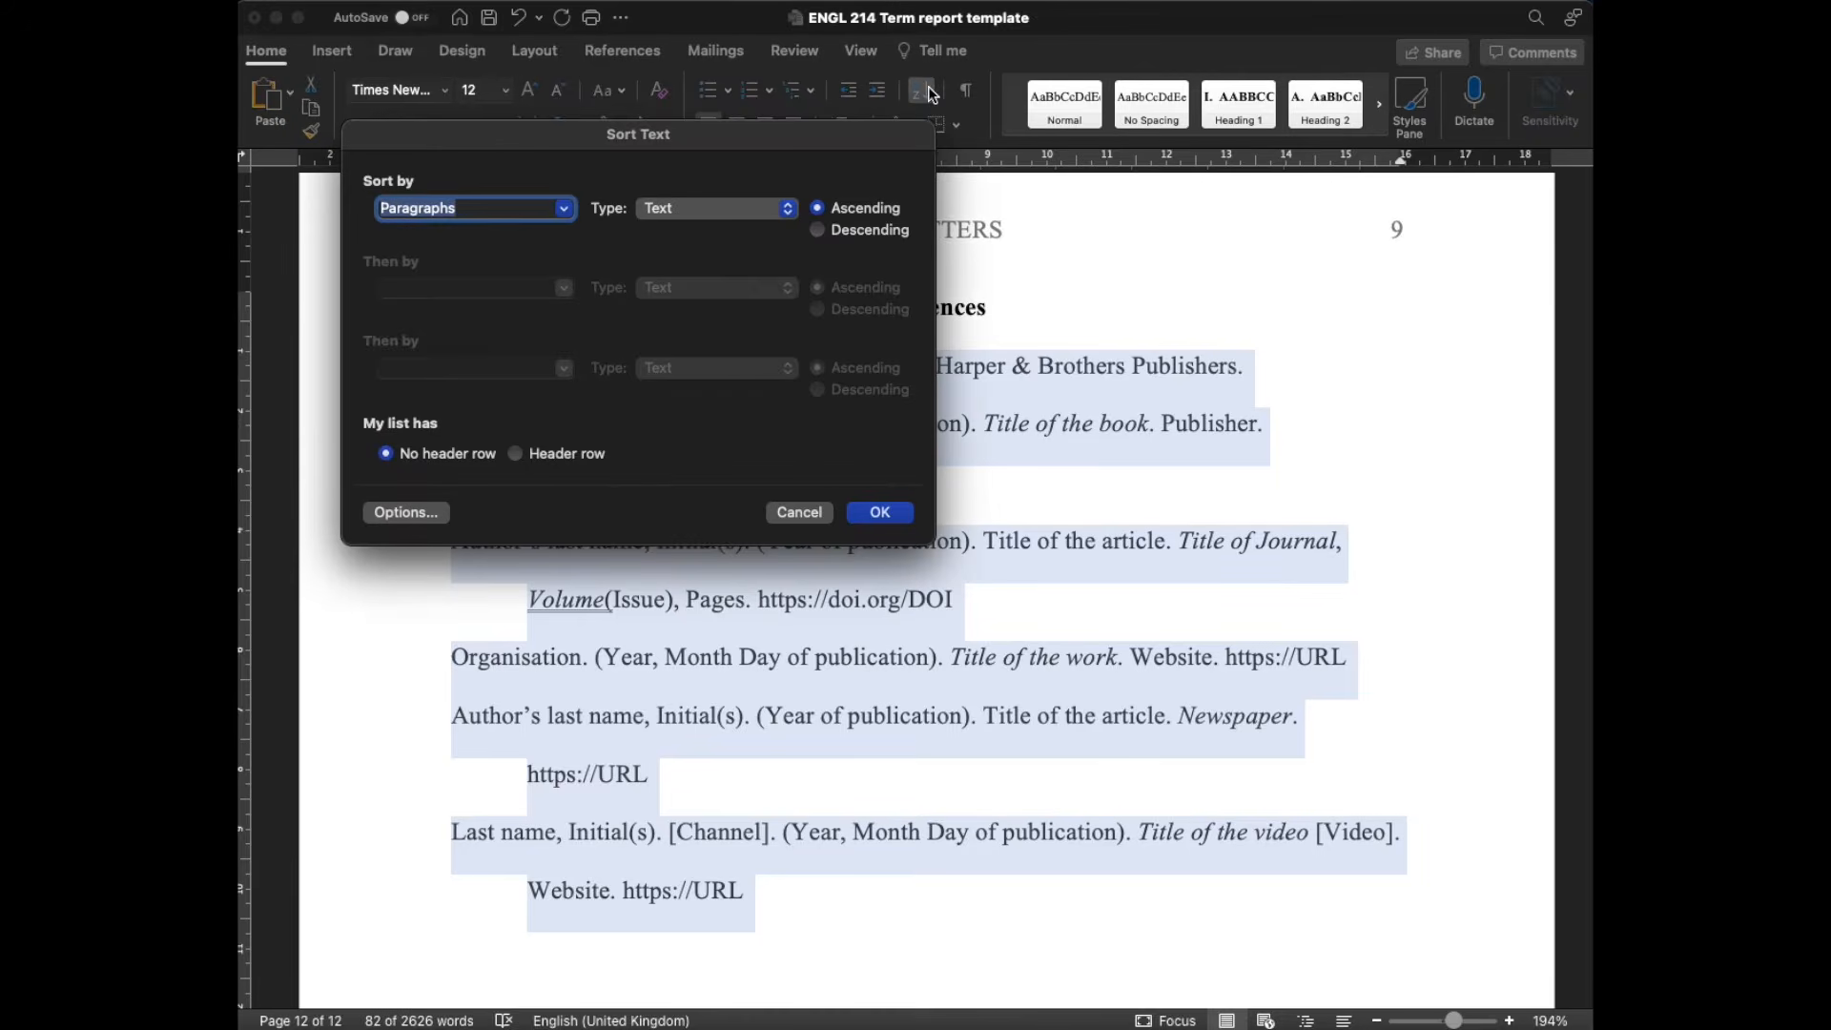
left_click(880, 513)
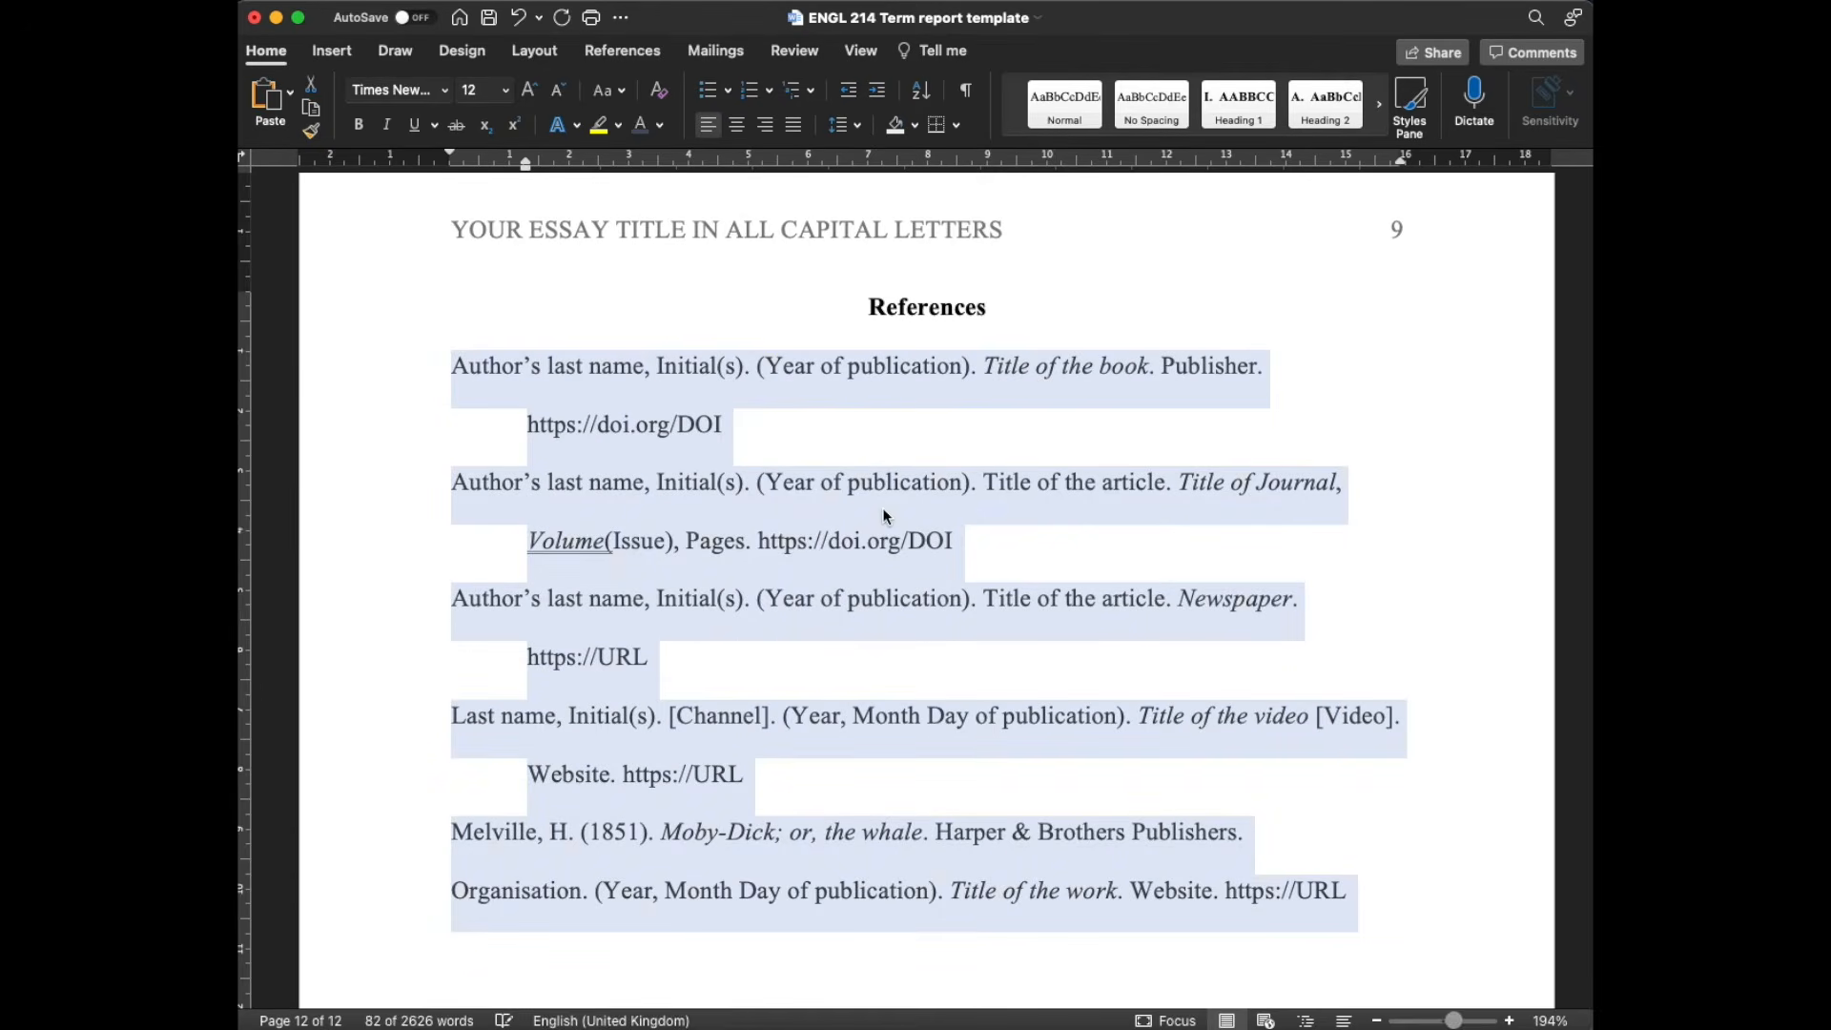
left_click(1457, 850)
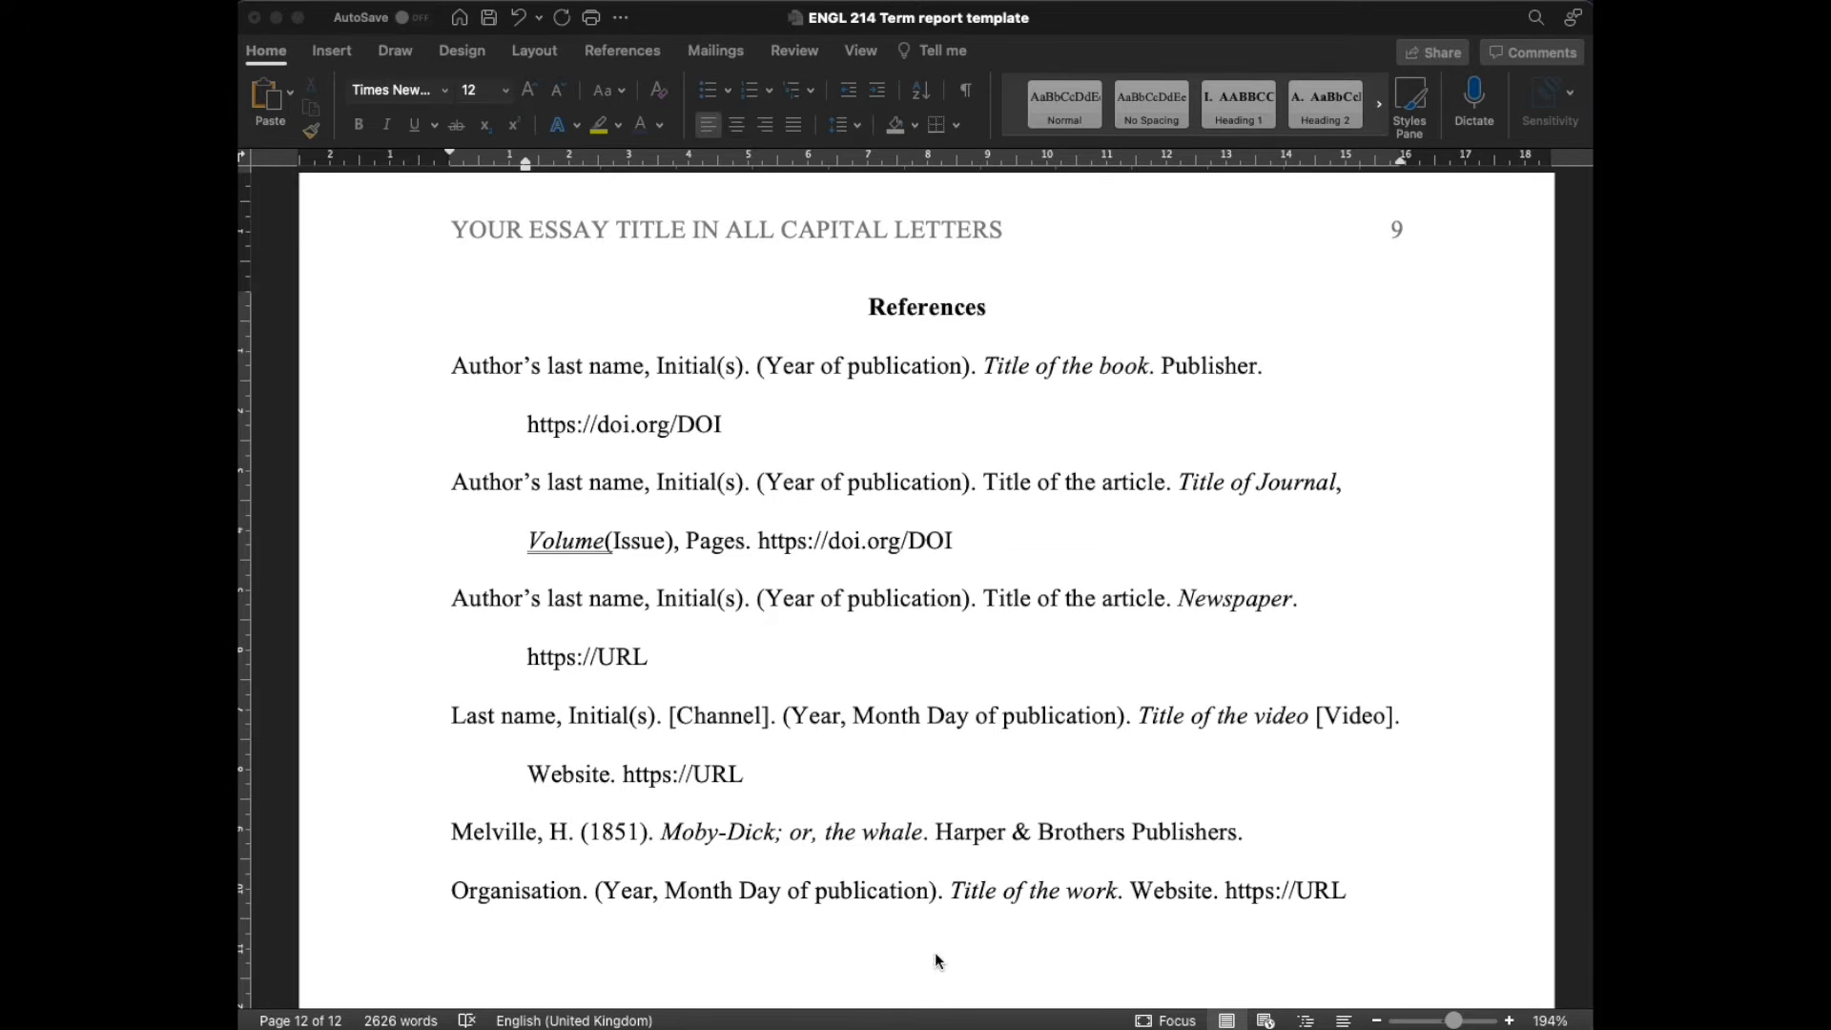
- Copy the highlighted sentence beginning "I stand alone here upon an open sea" from the "So fare thee well" document
scroll(937, 960, "up", 5)
scroll(937, 960, "up", 20)
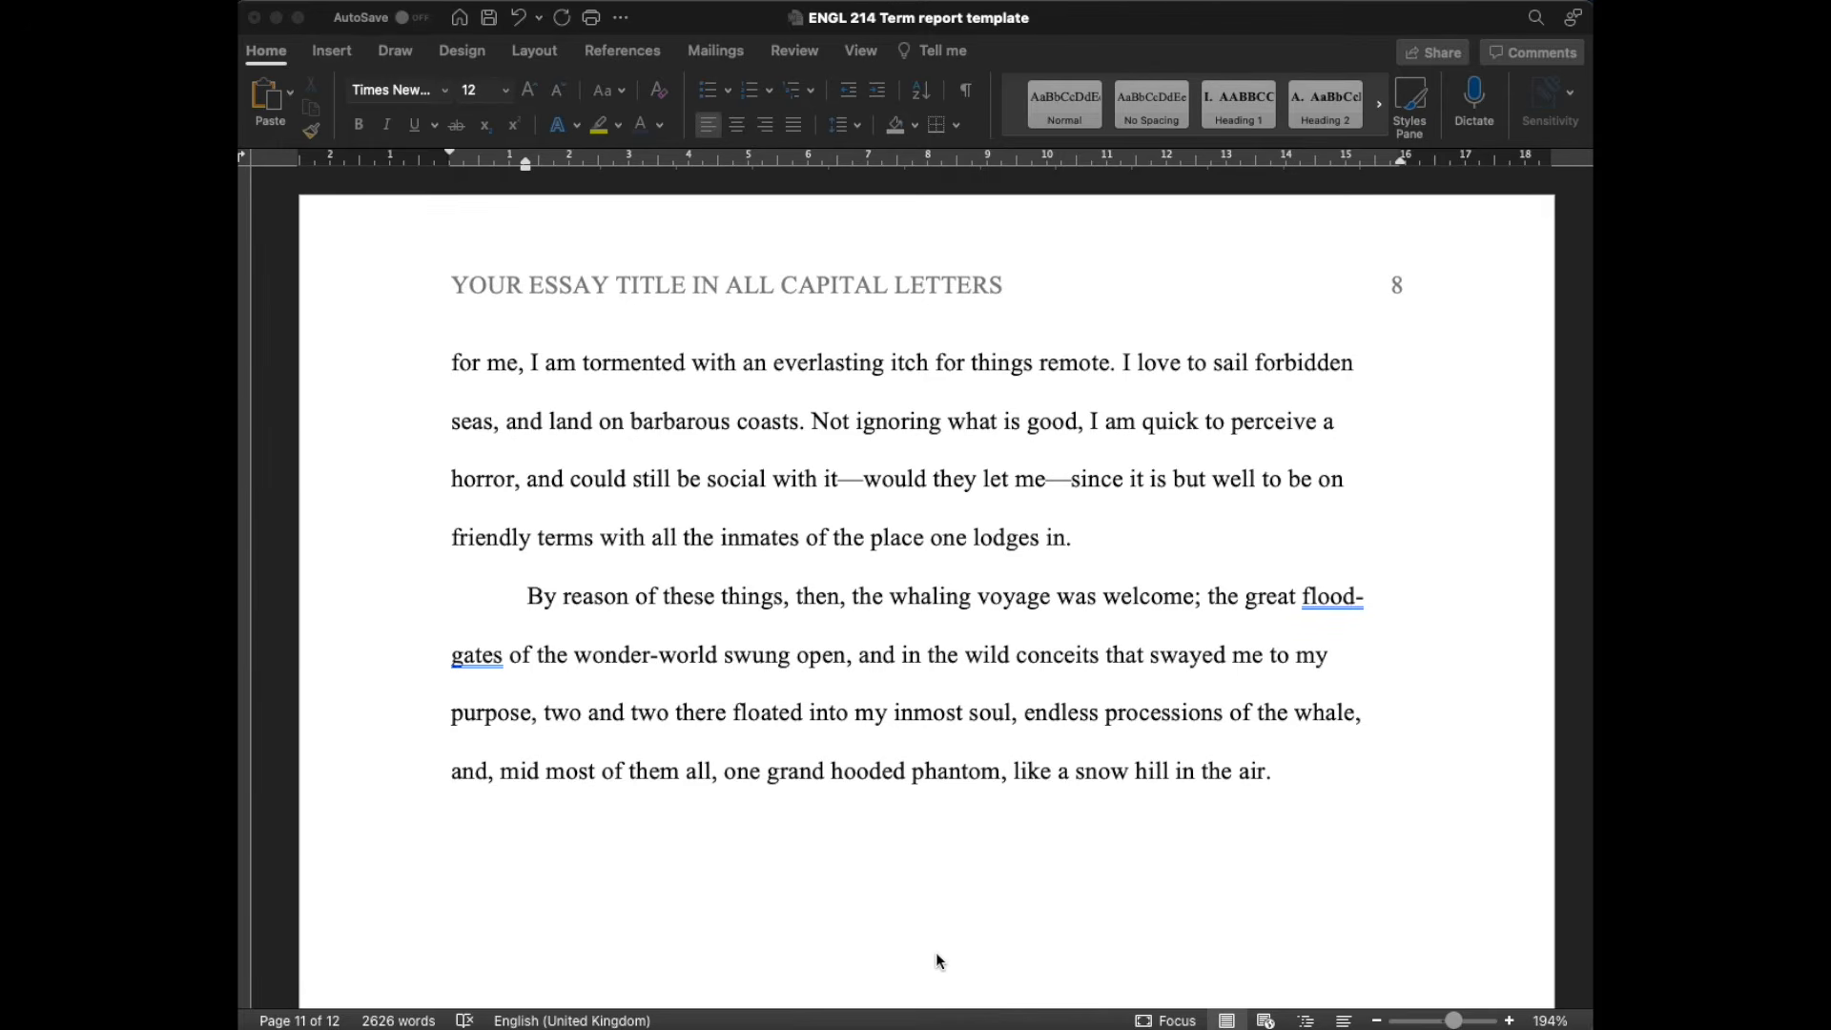
scroll(938, 960, "up", 5)
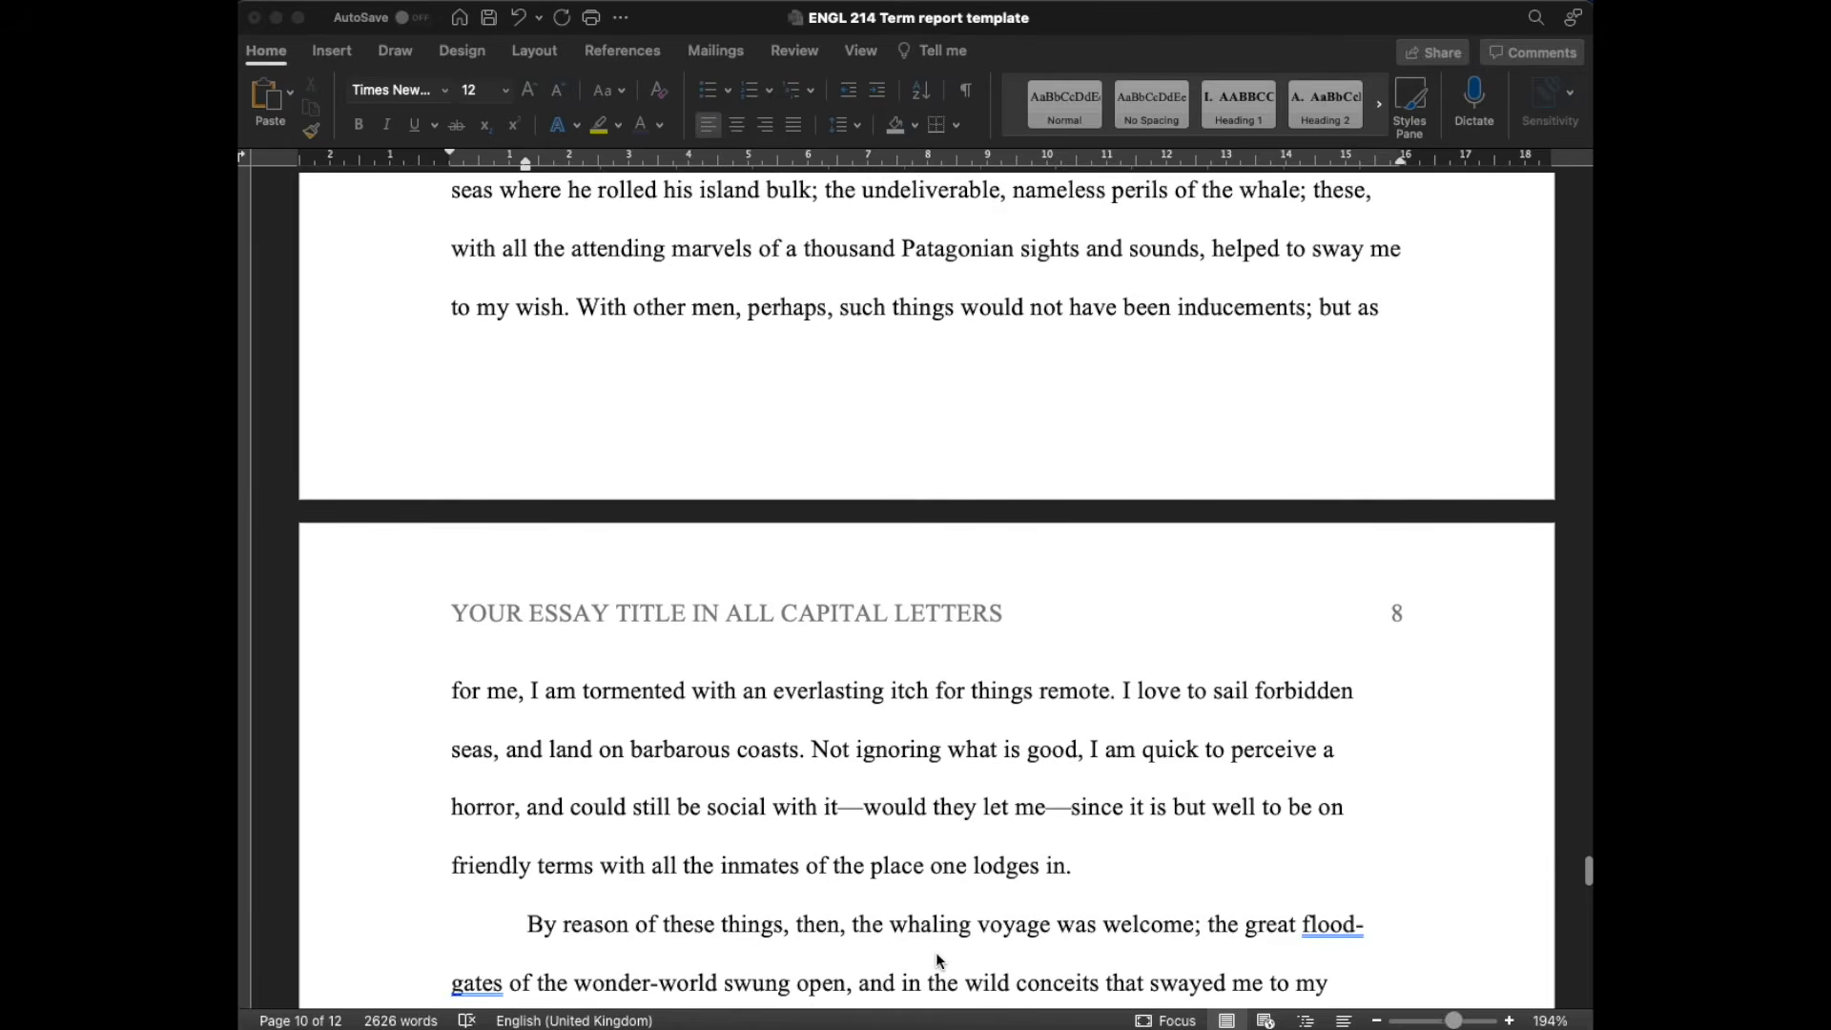
scroll(938, 960, "up", 2)
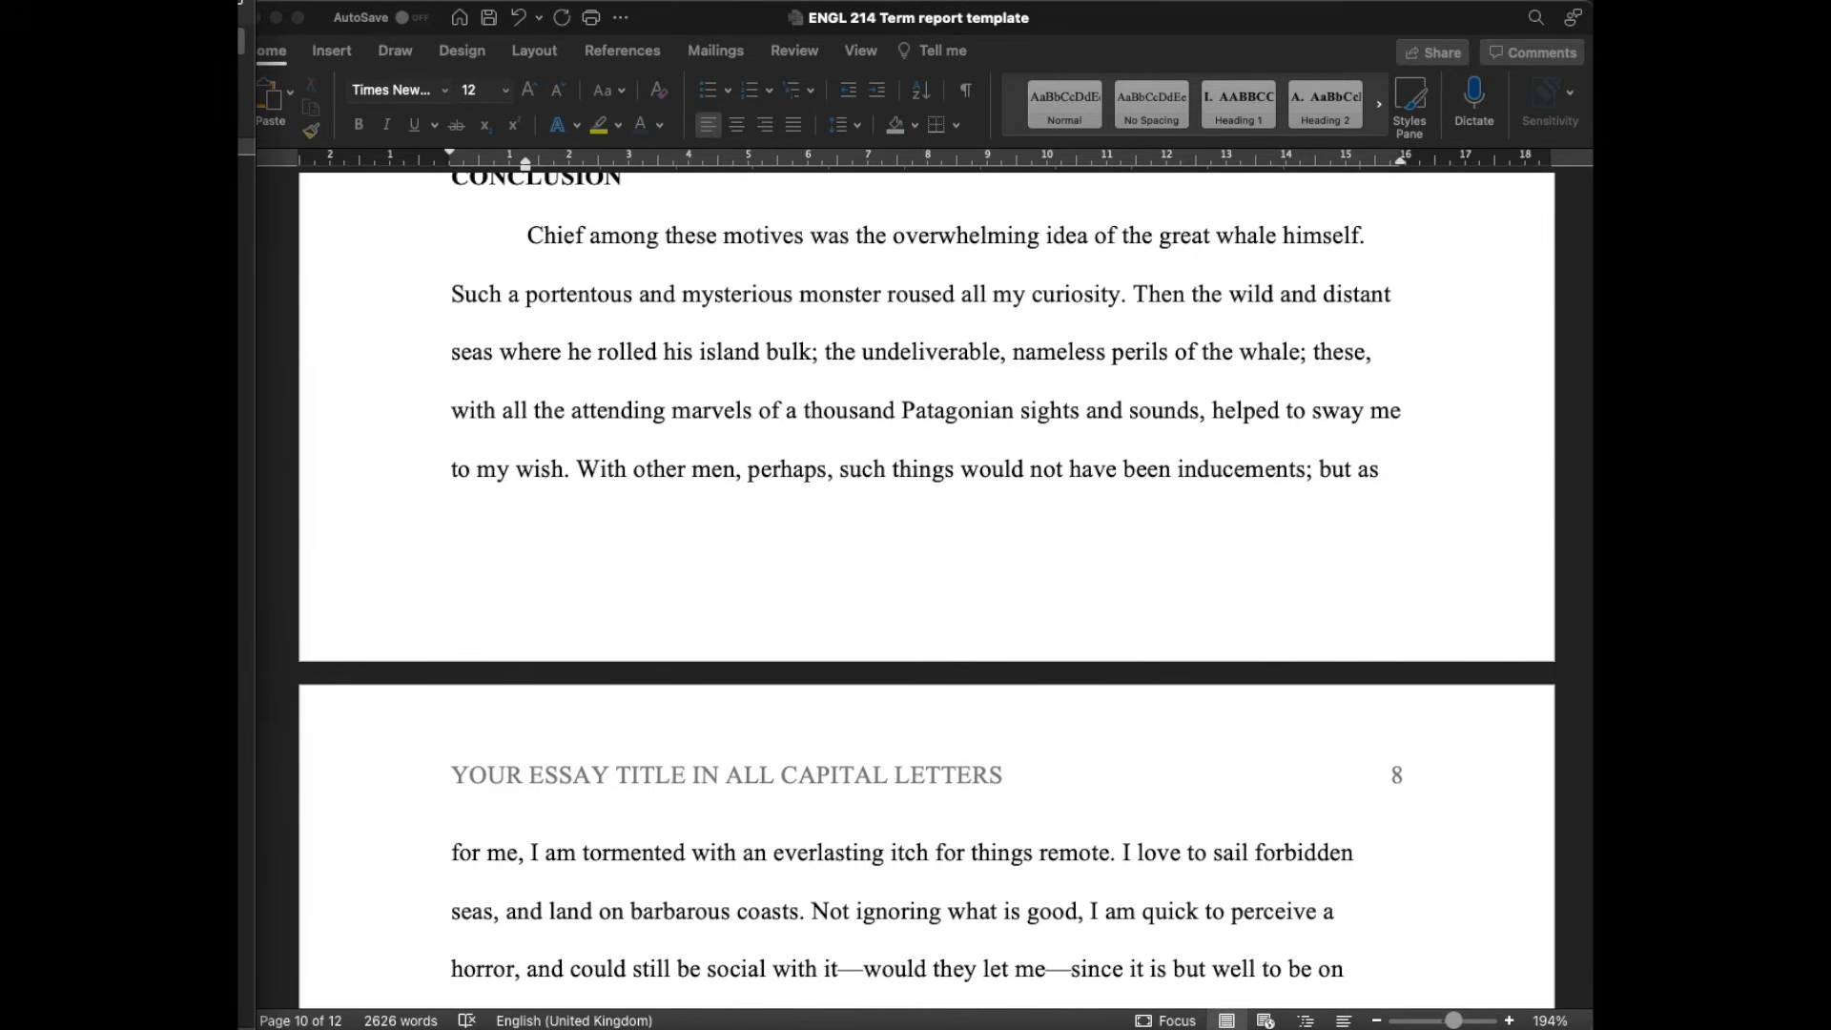
left_click_drag(239, 32, 1127, 40)
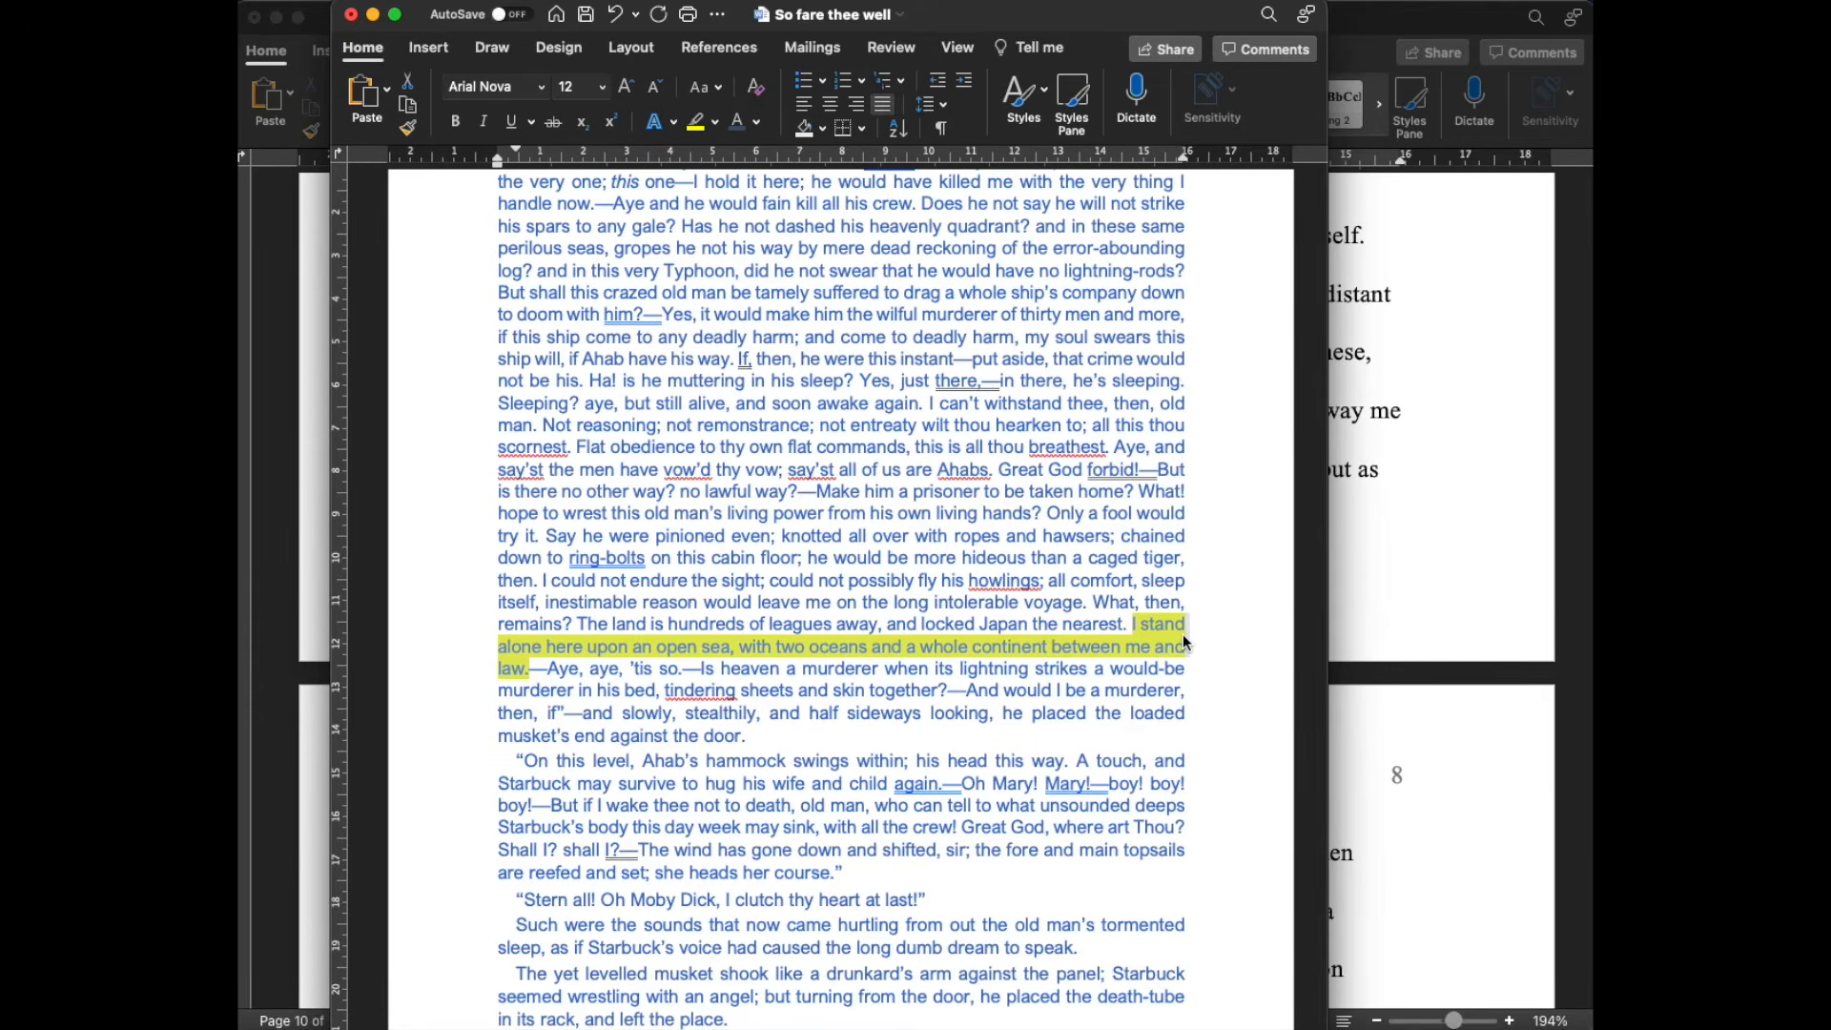
left_click_drag(1133, 625, 529, 674)
right_click(585, 641)
left_click(620, 658)
left_click_drag(1144, 19, 42, 45)
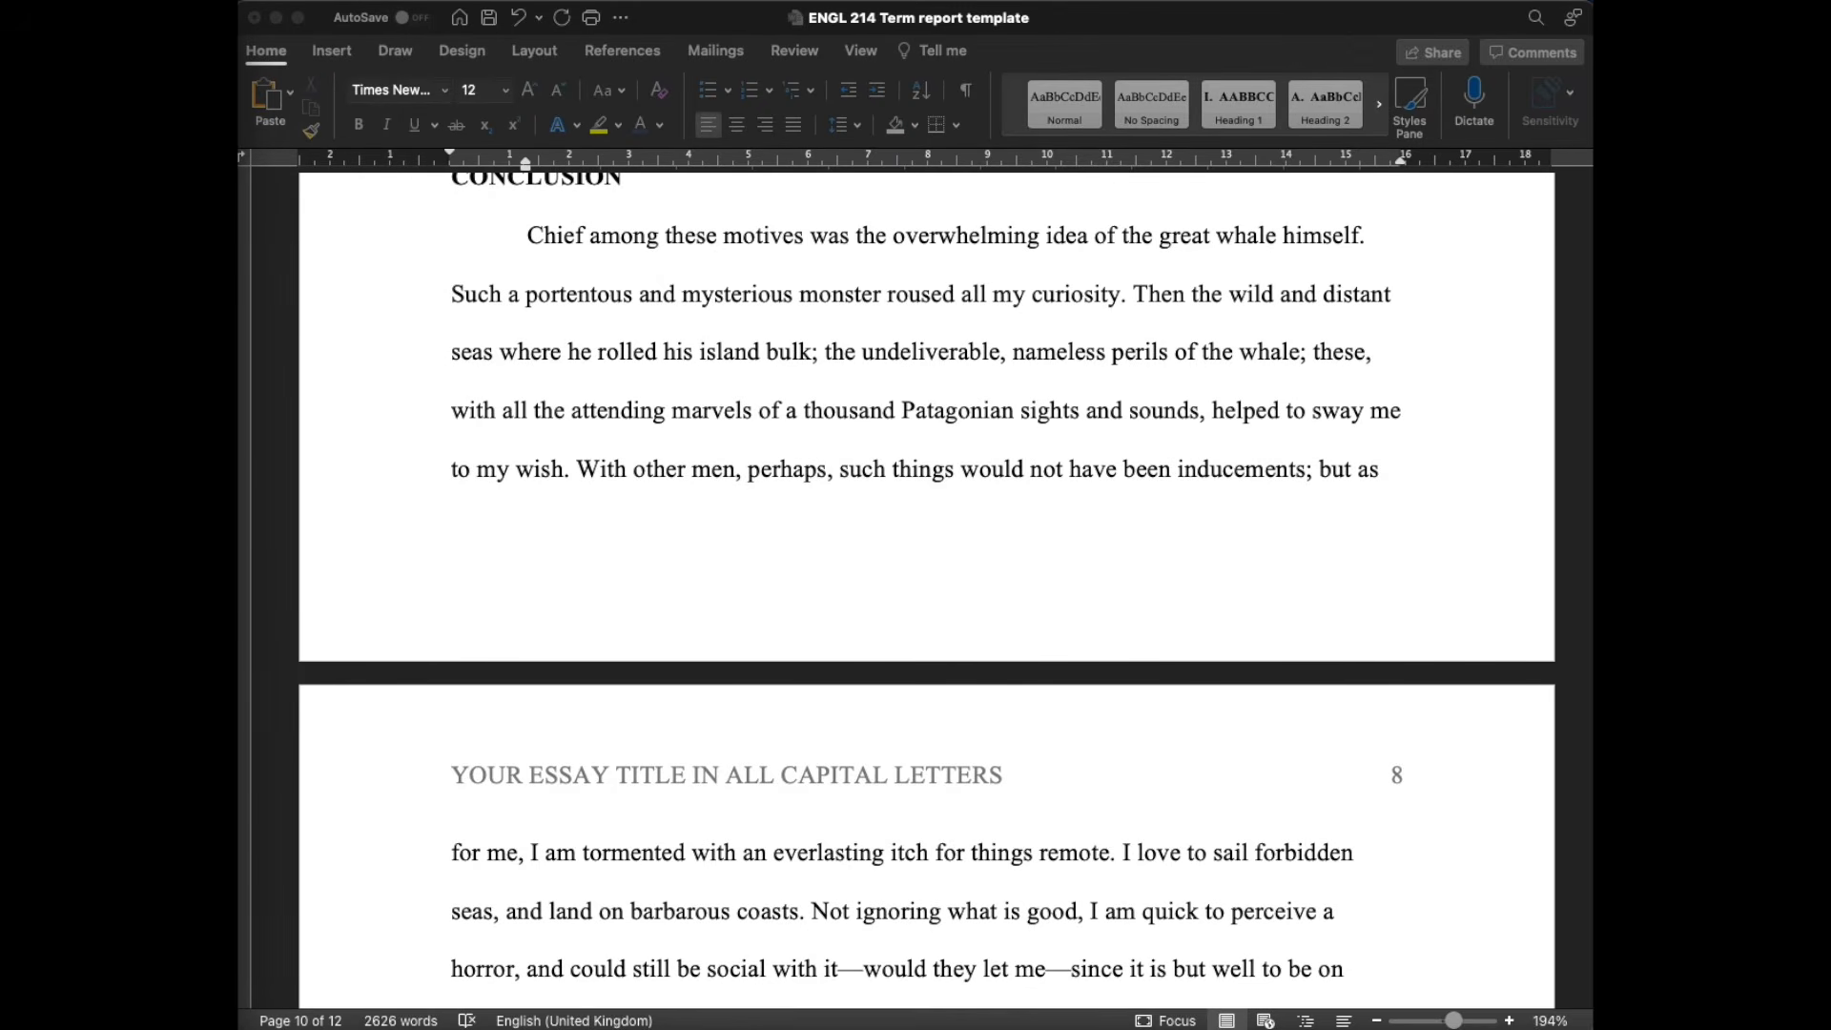
- Paste the copied sentence before "I love to sail forbidden seas" on page 8 of the term report template
scroll(1157, 467, "down", 2)
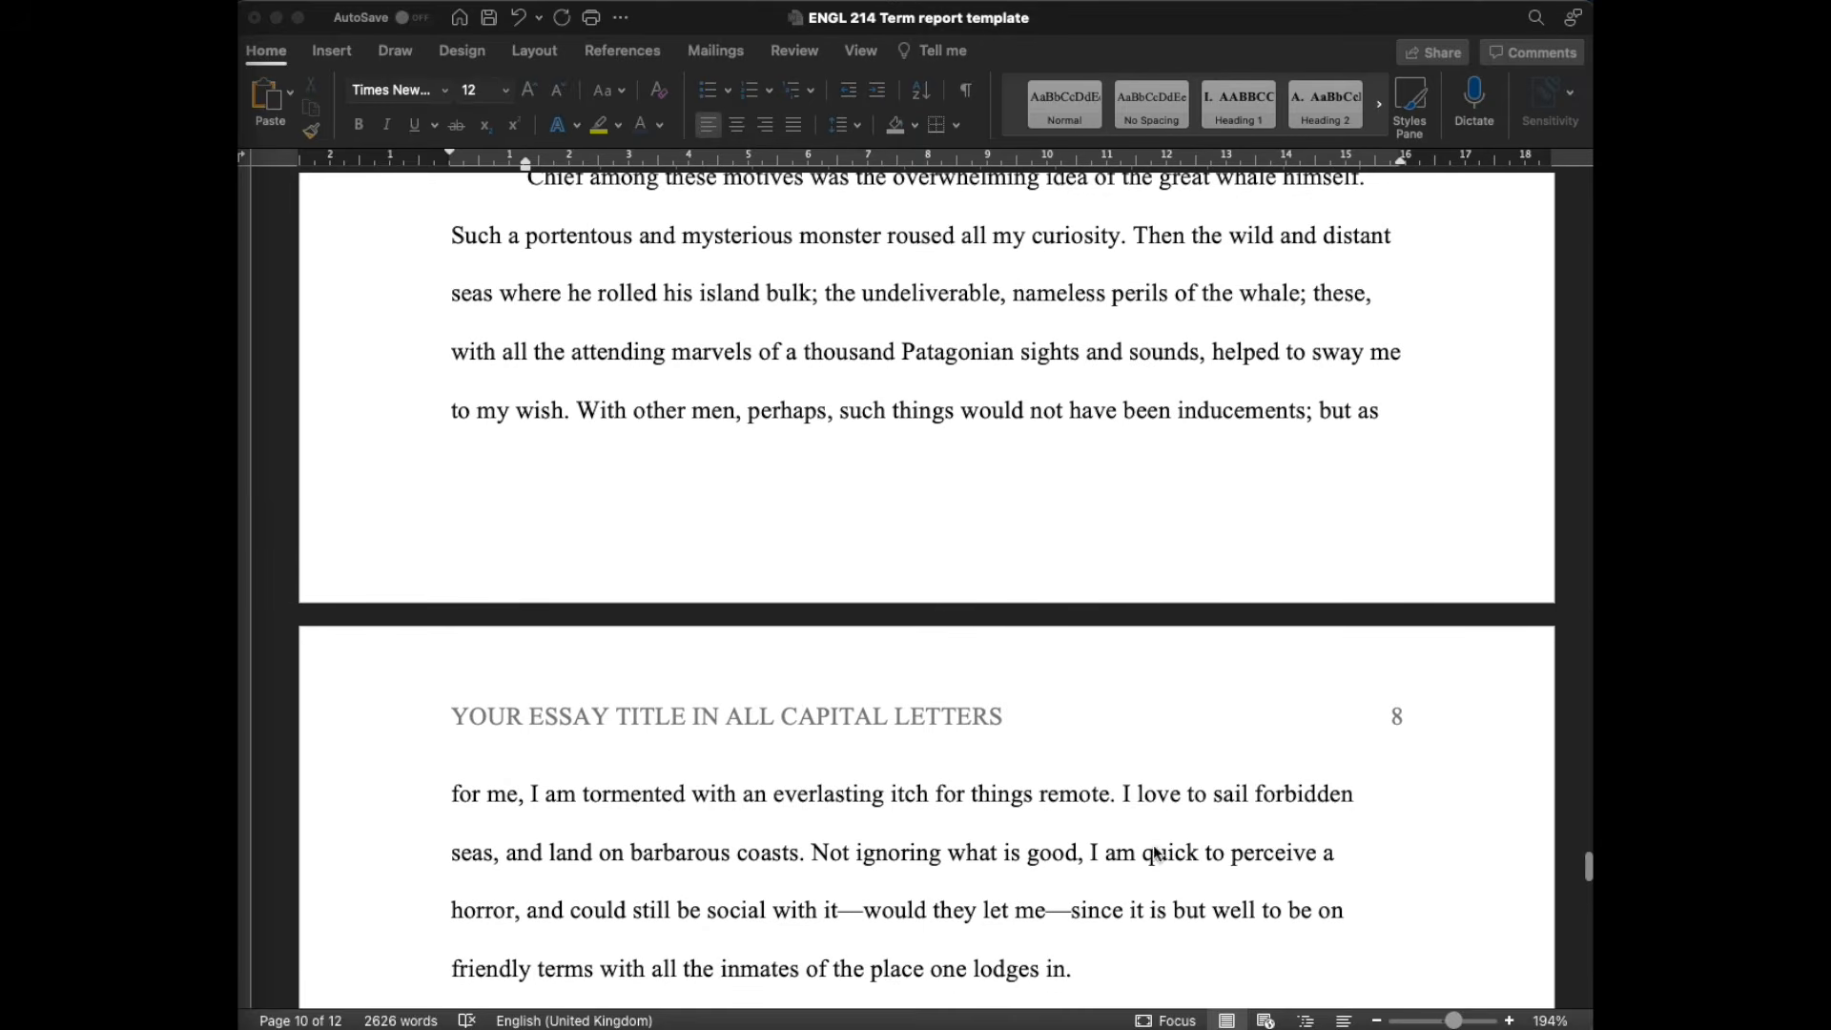
left_click(1124, 795)
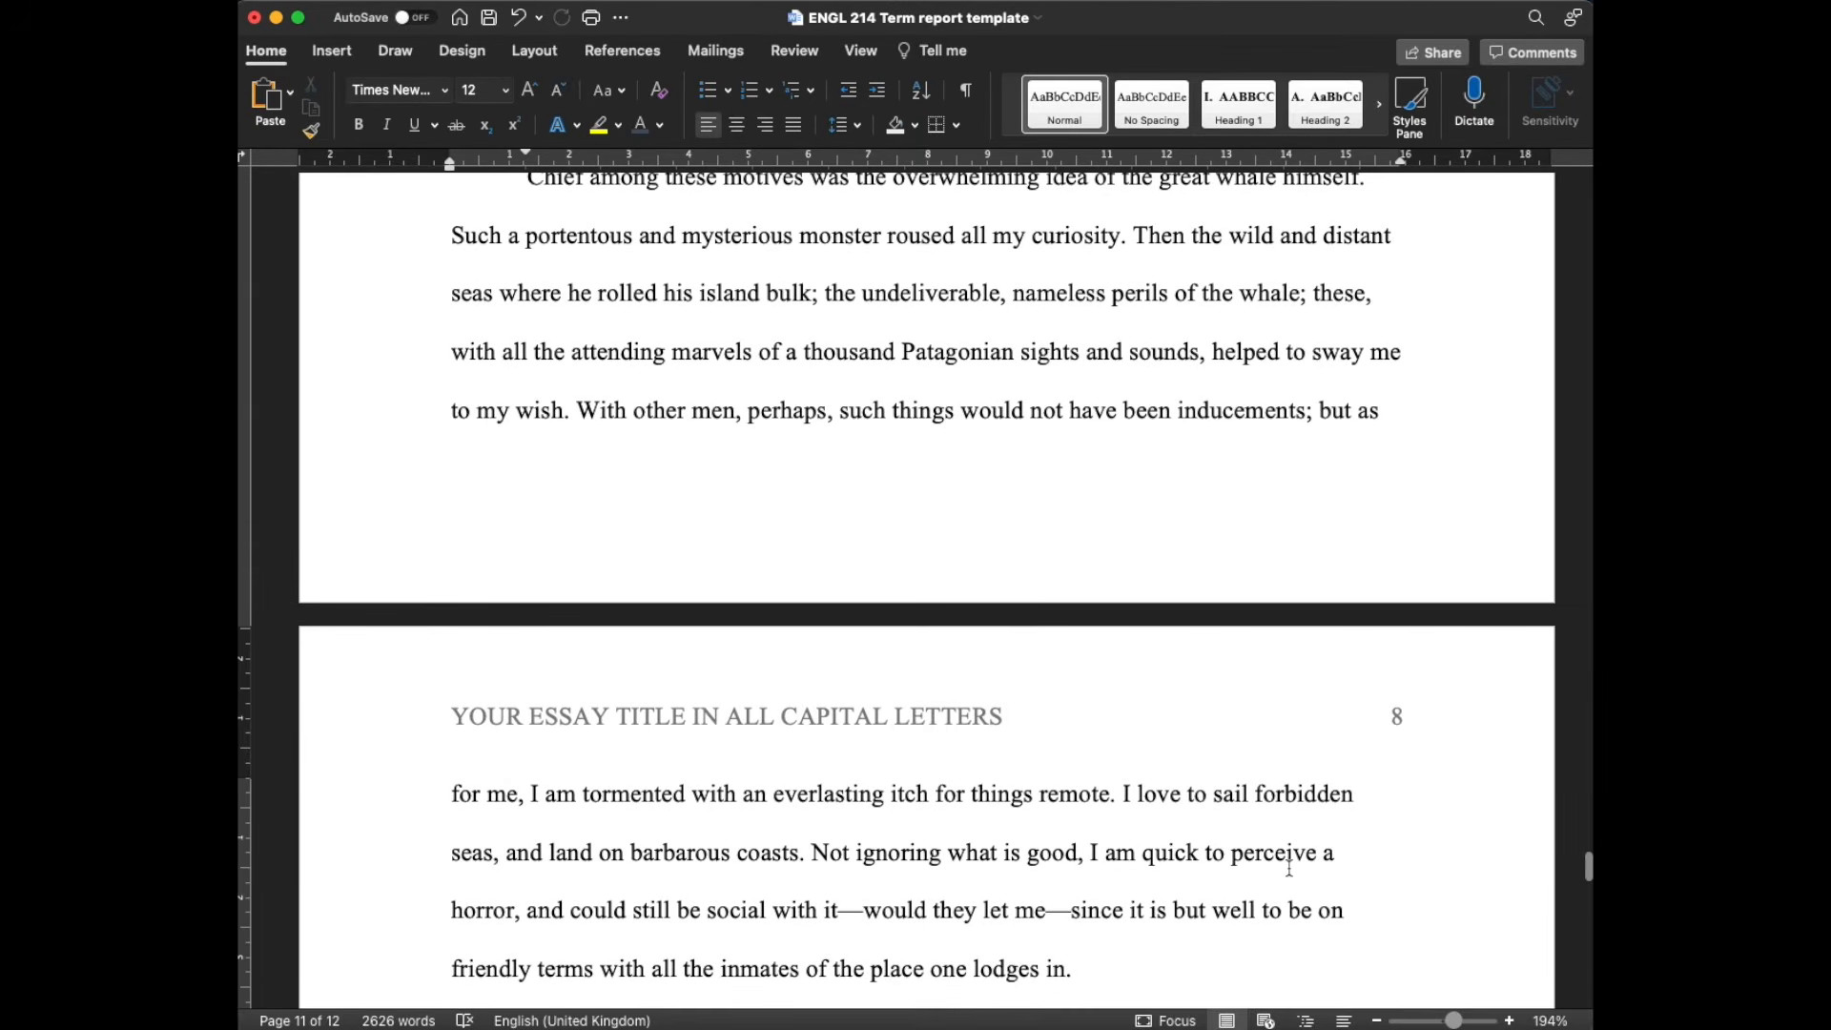
right_click(1123, 795)
left_click(1209, 715)
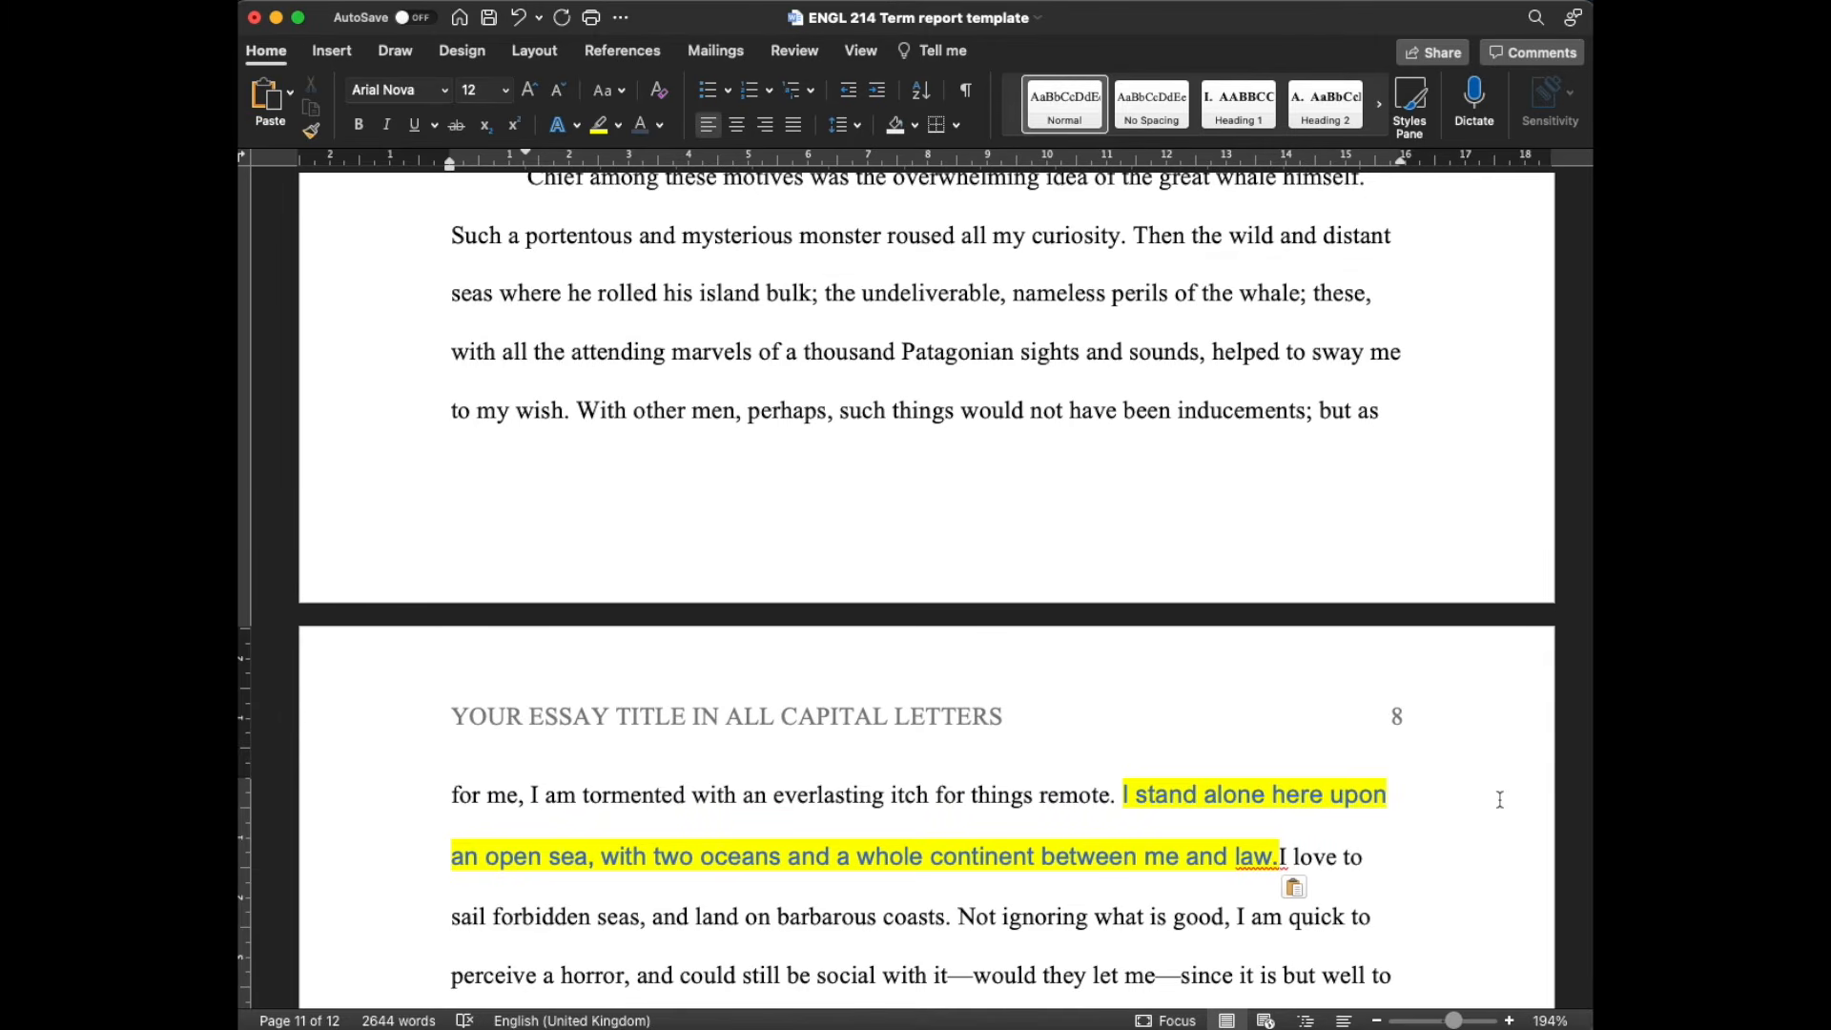
- Apply Match Destination Formatting to the pasted sentence on page 8 and add a space after it
scroll(1500, 799, "down", 2)
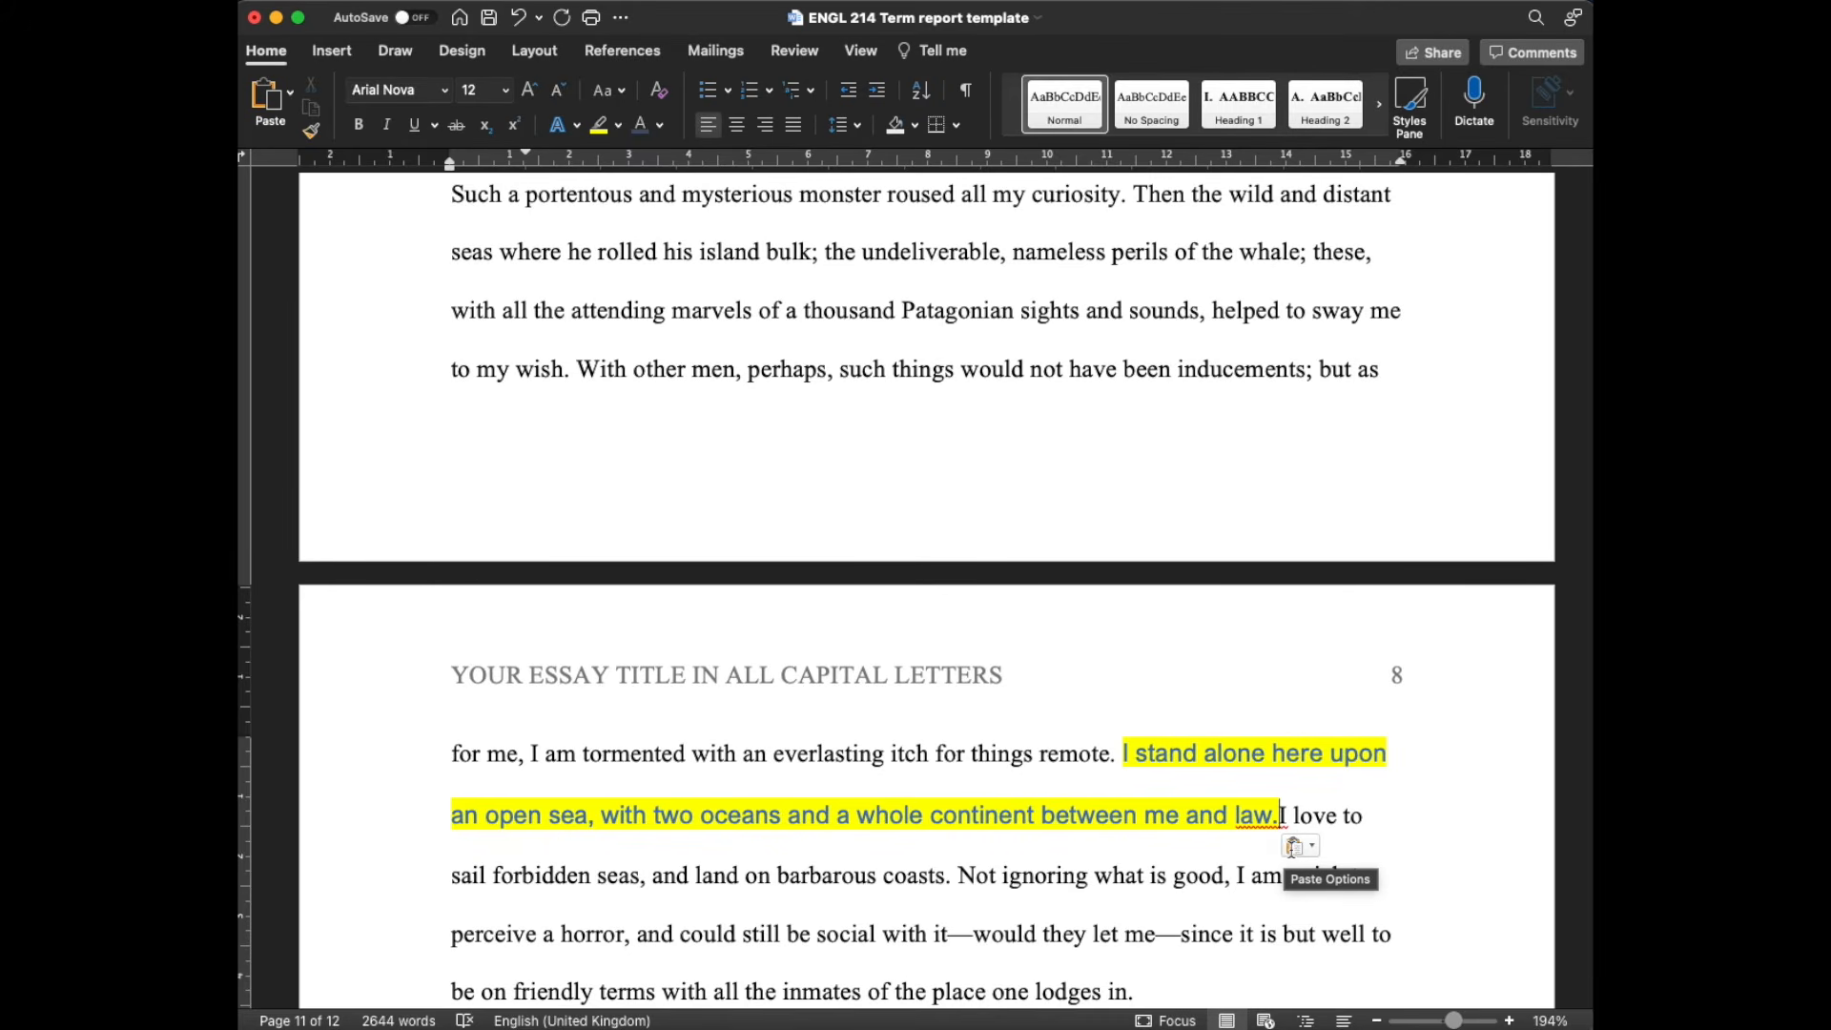
left_click(1301, 847)
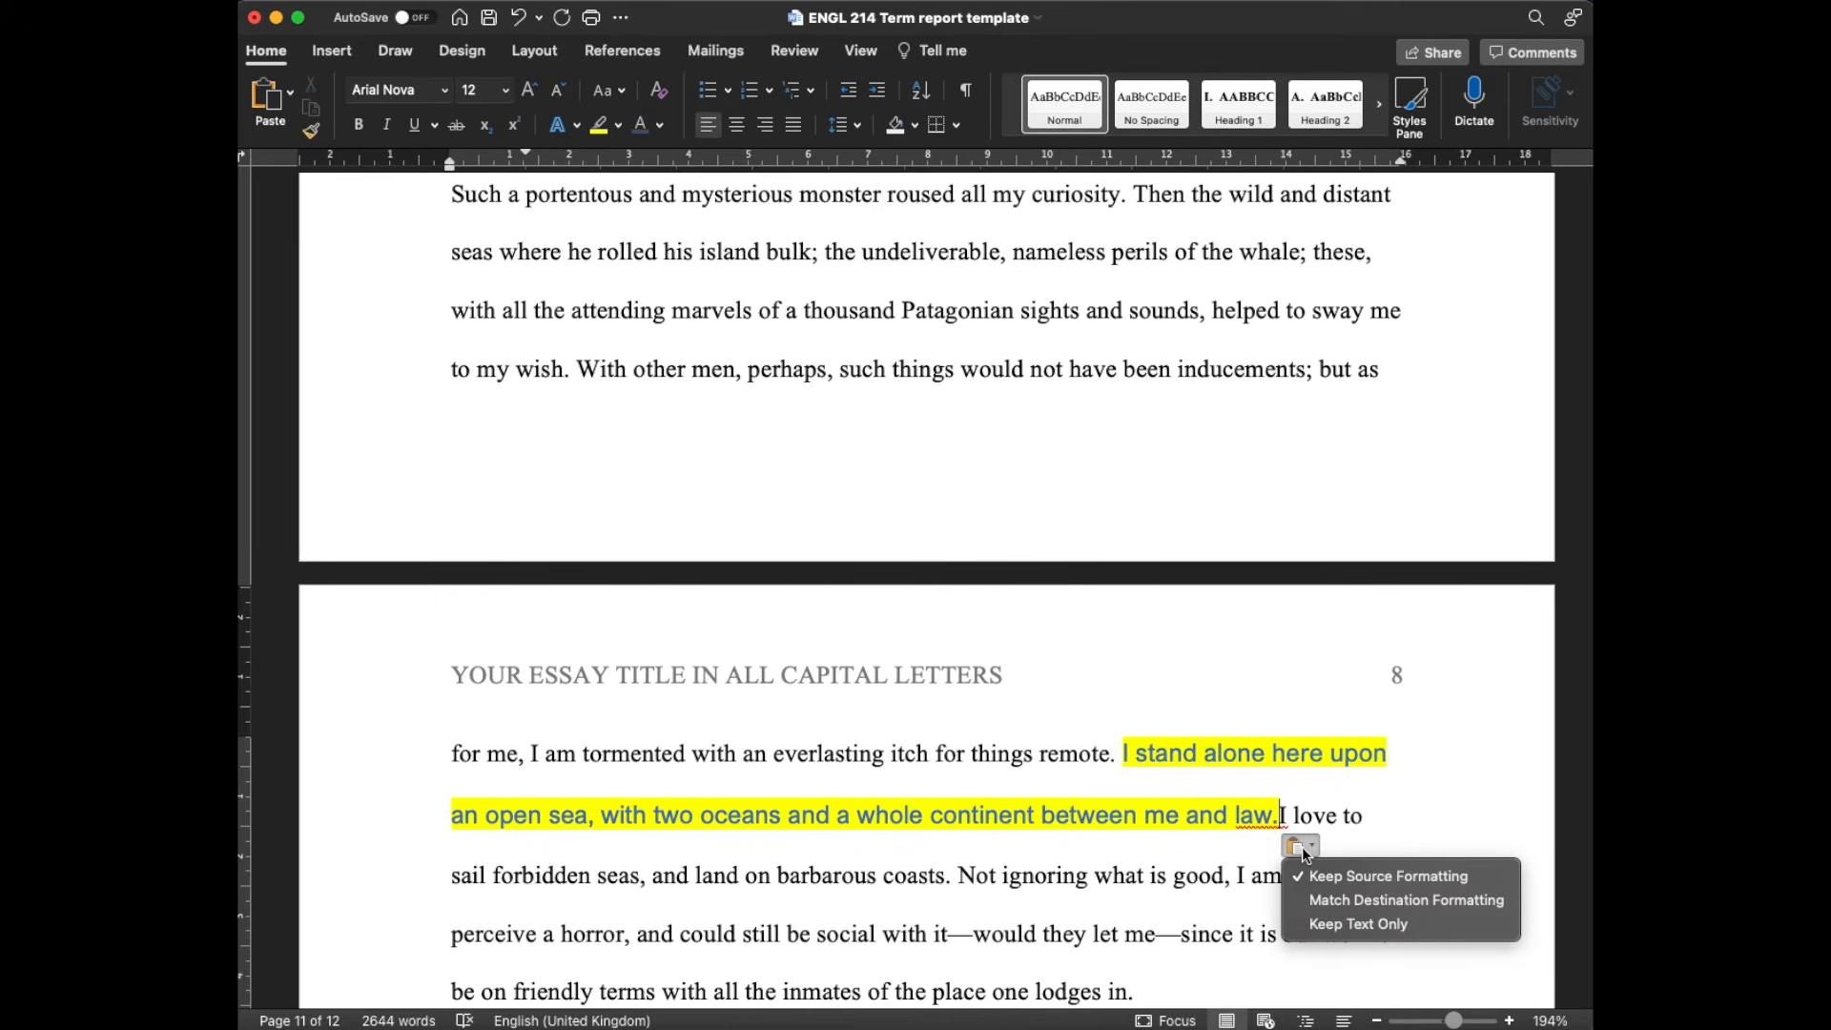
left_click(1351, 909)
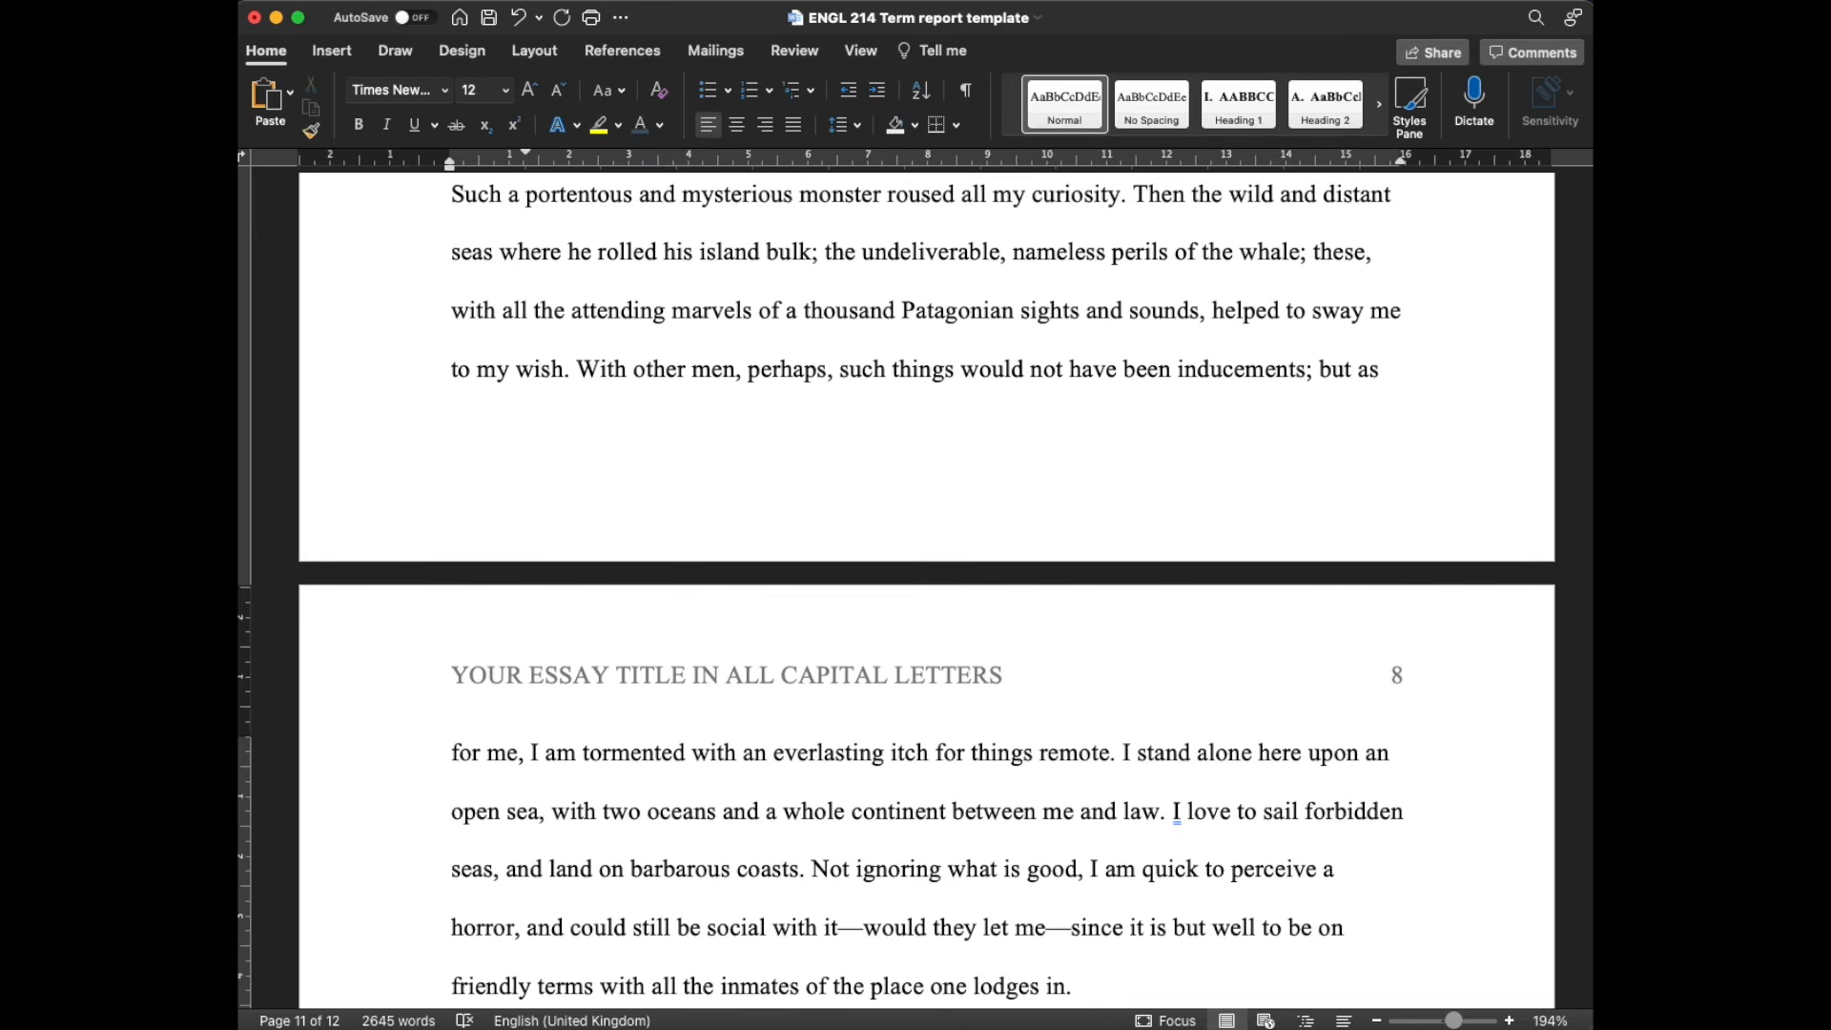
- Undo the reformatted paste, then paste the sentence again before "I love to sail forbidden seas" with Match Destination Formatting
key("super+z")
key("super+z")
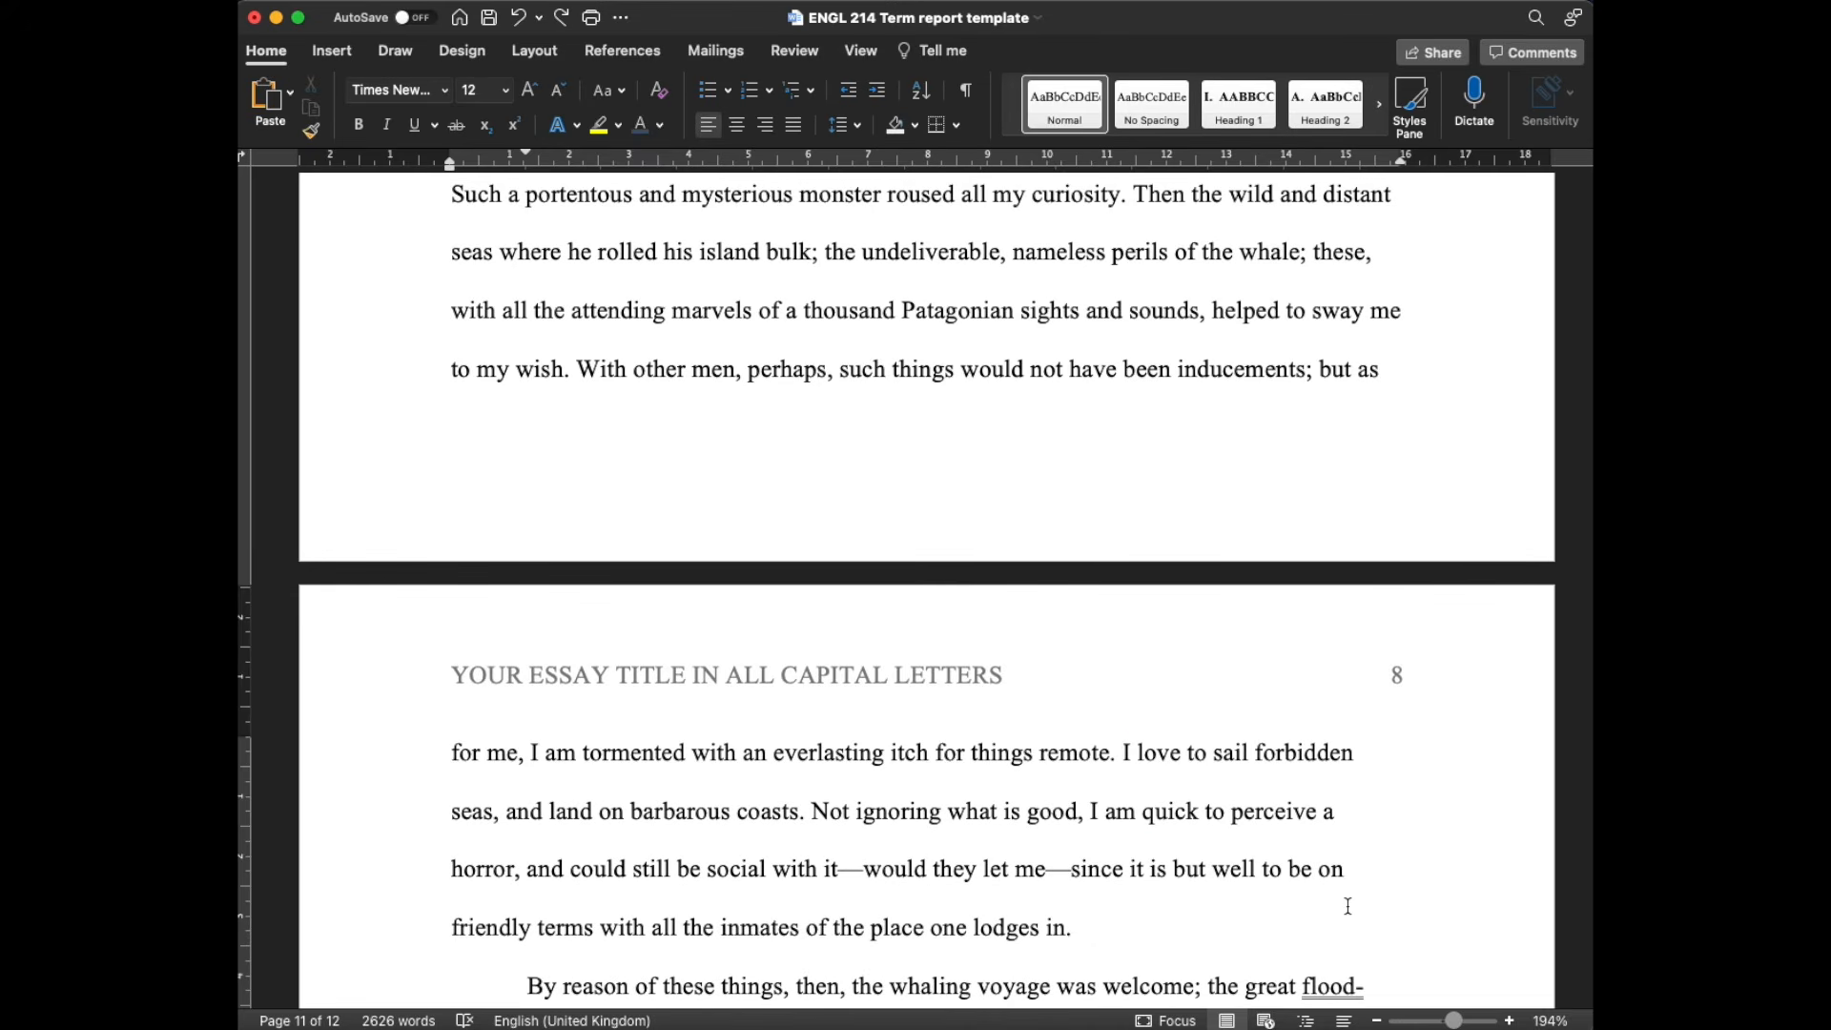
key("super+v")
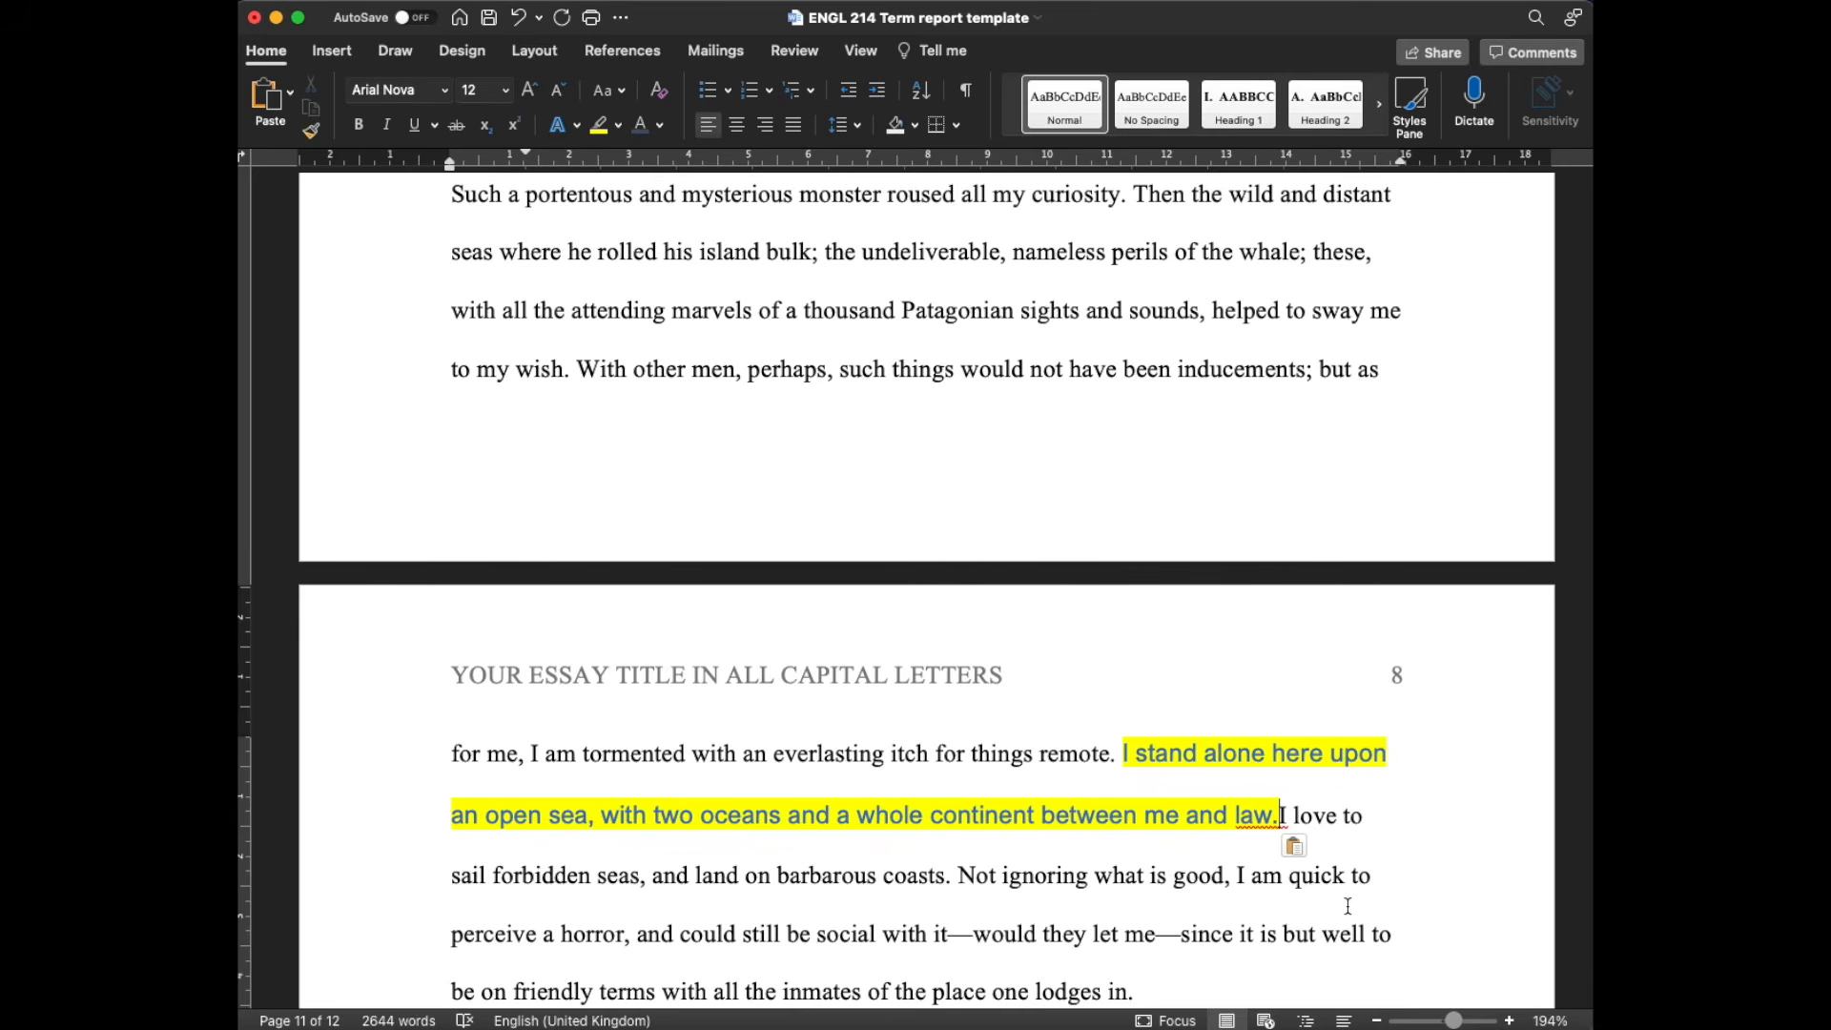
left_click(1299, 847)
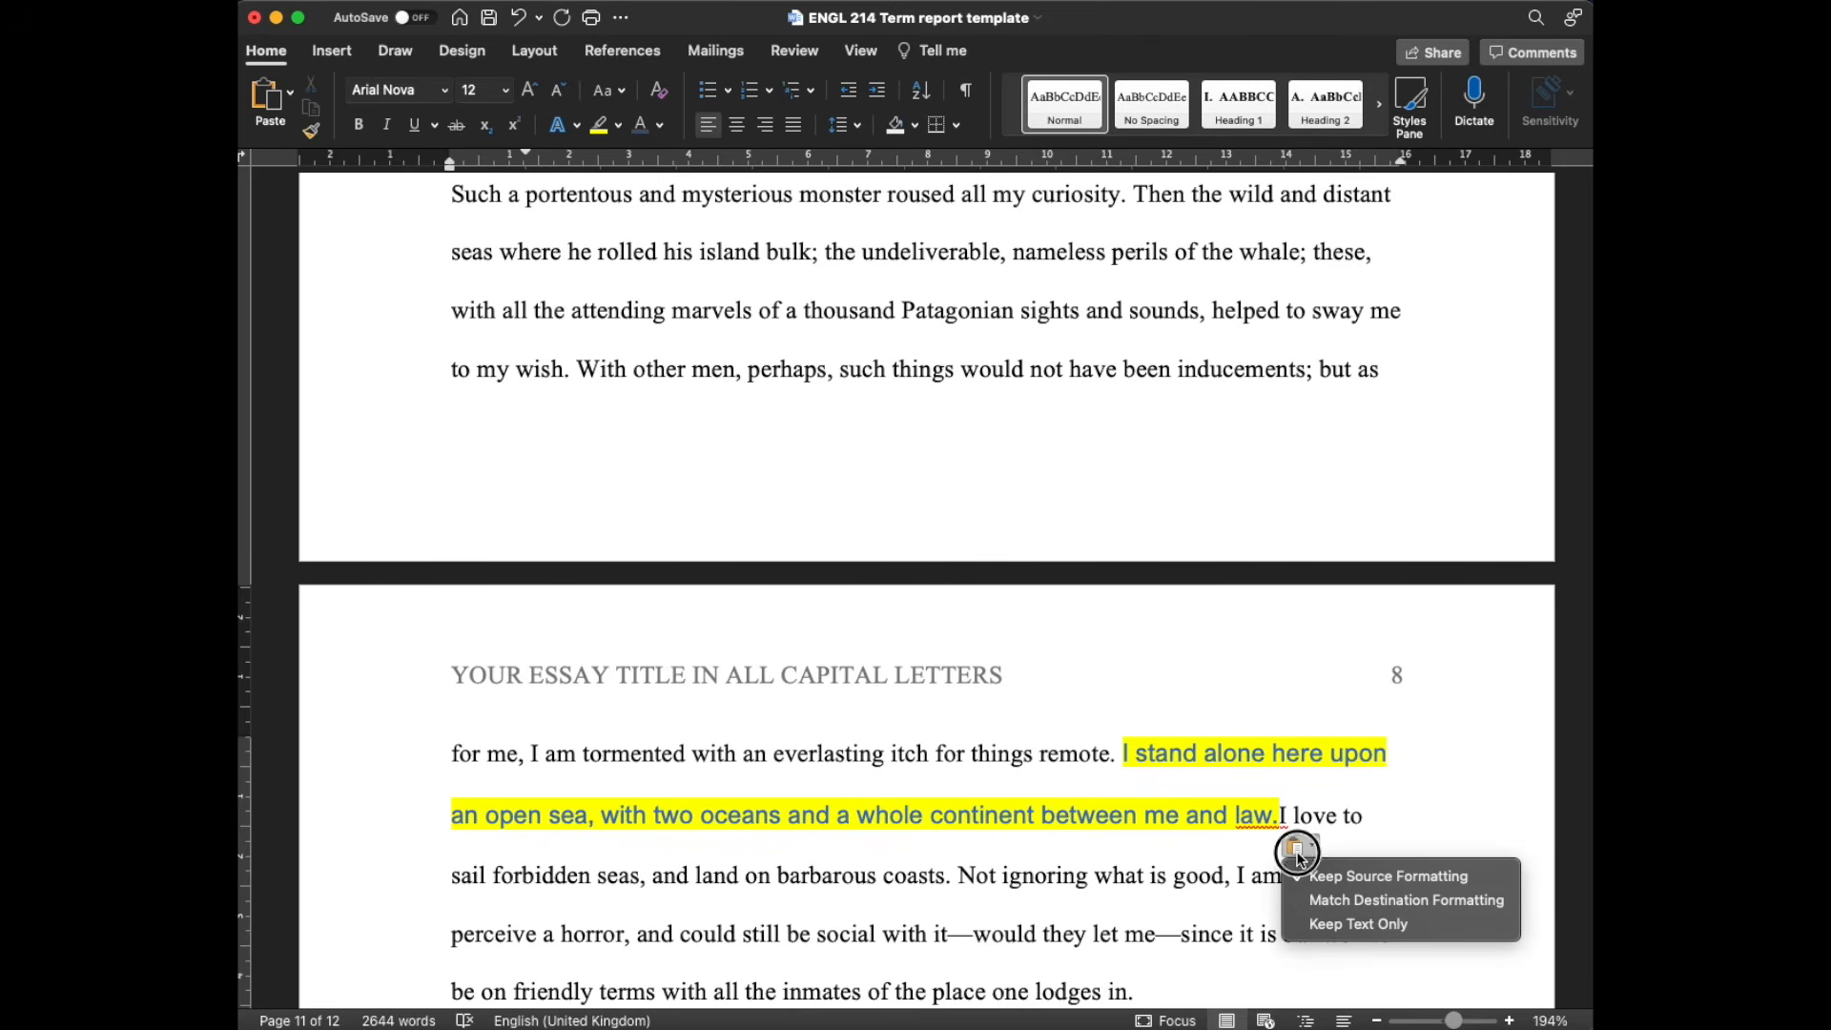
left_click(1384, 908)
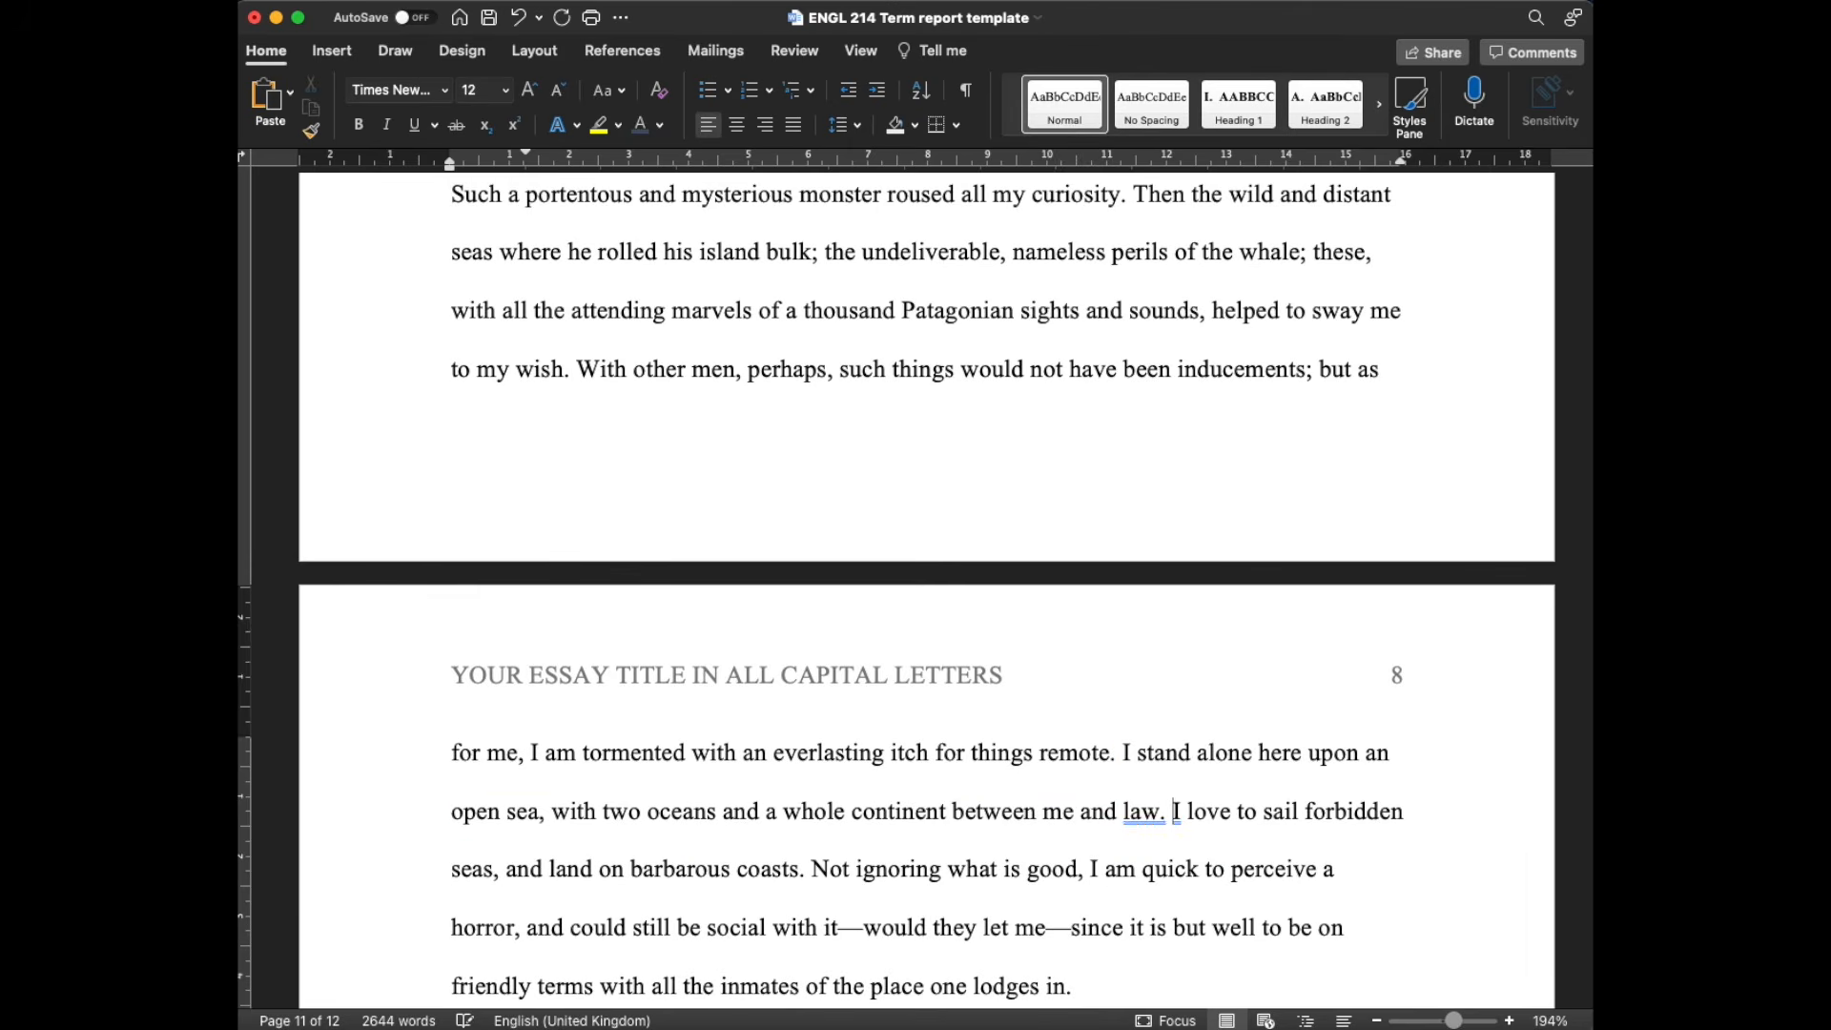
- Undo the format-matched paste and paste the sentence again at the same place with its source formatting
key("super+z")
key("super+z")
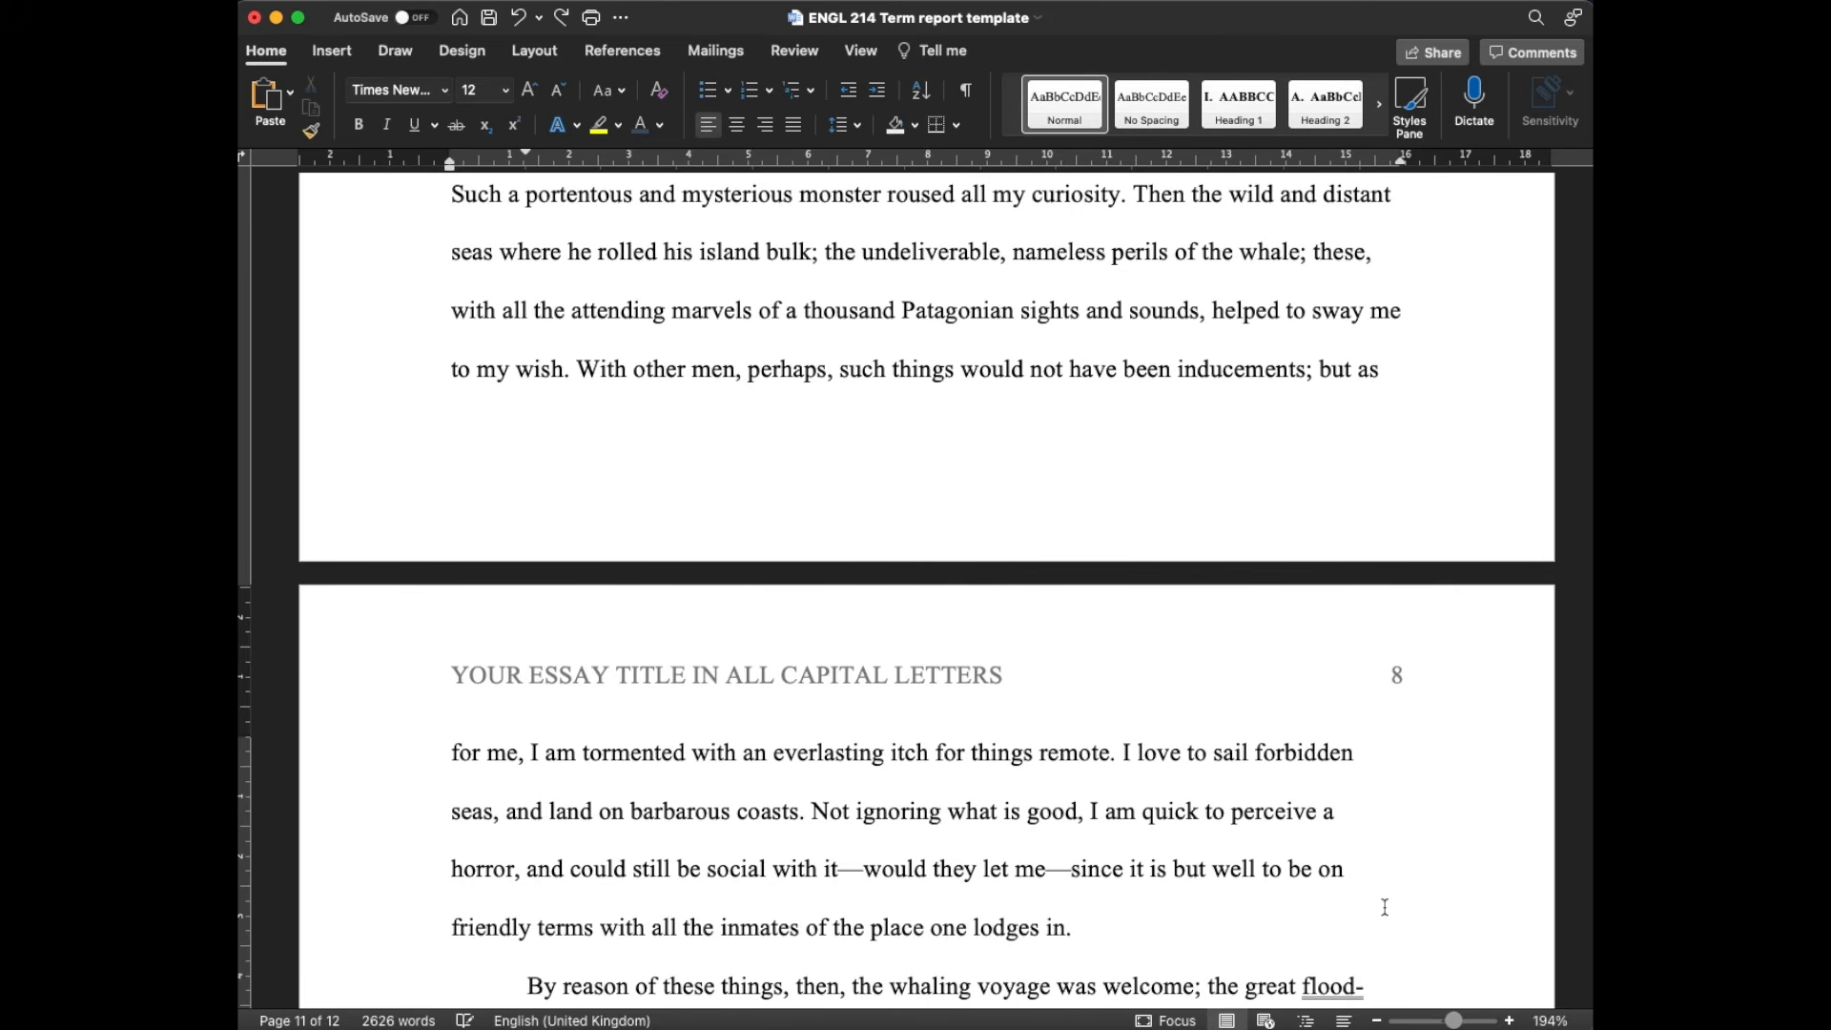
key("super+v")
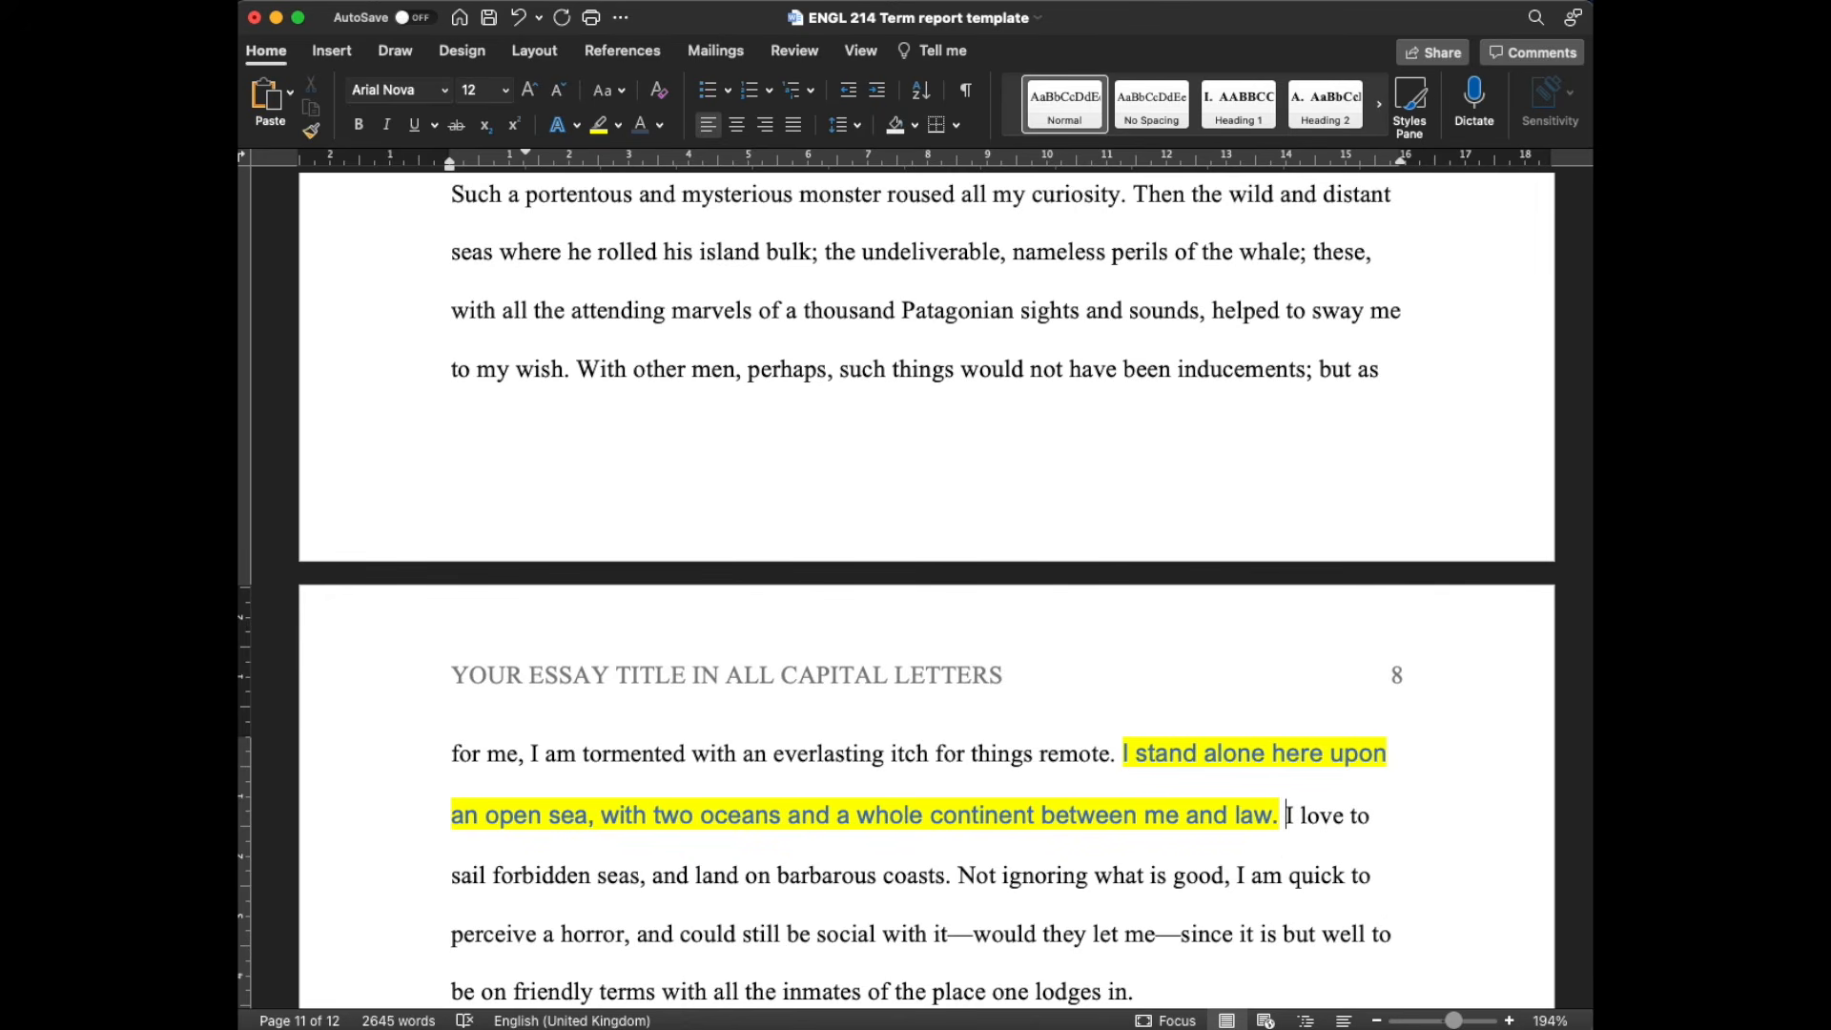
key("super+z")
key("super+z")
key("super+v")
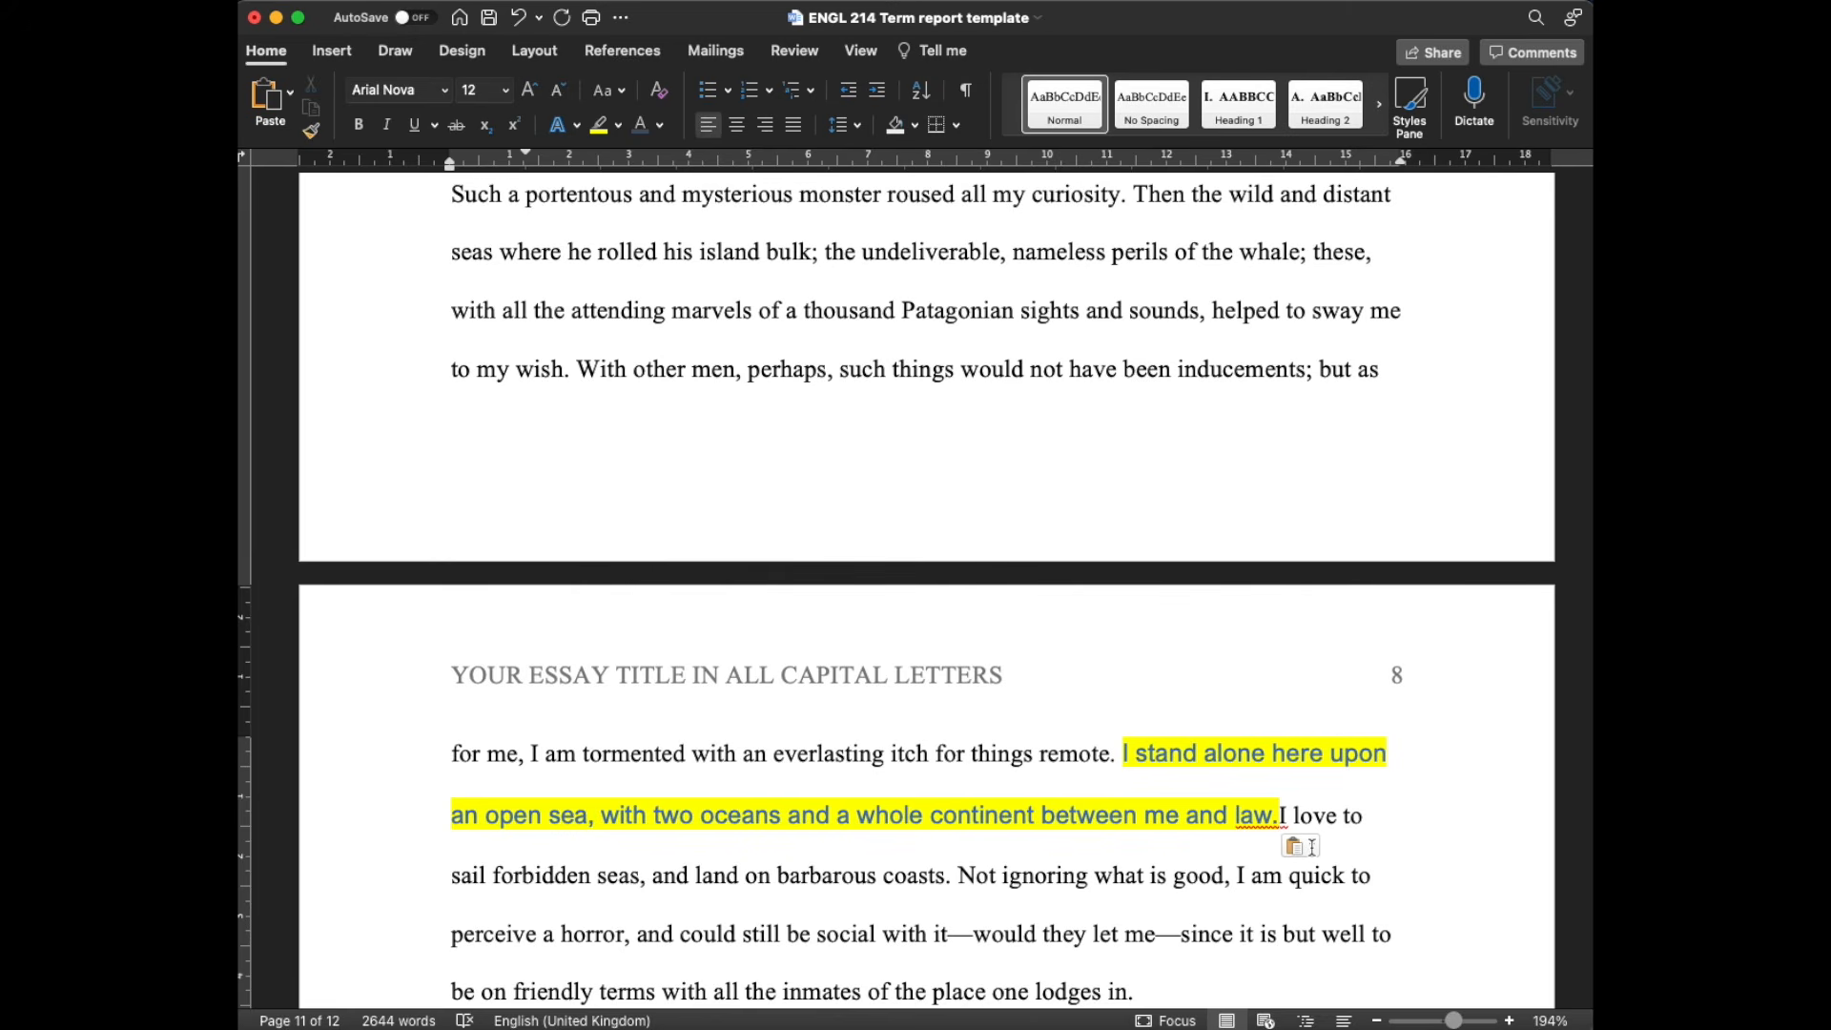
- Undo the last paste of the sentence on page 8 and switch away from the term report template
key("super+z")
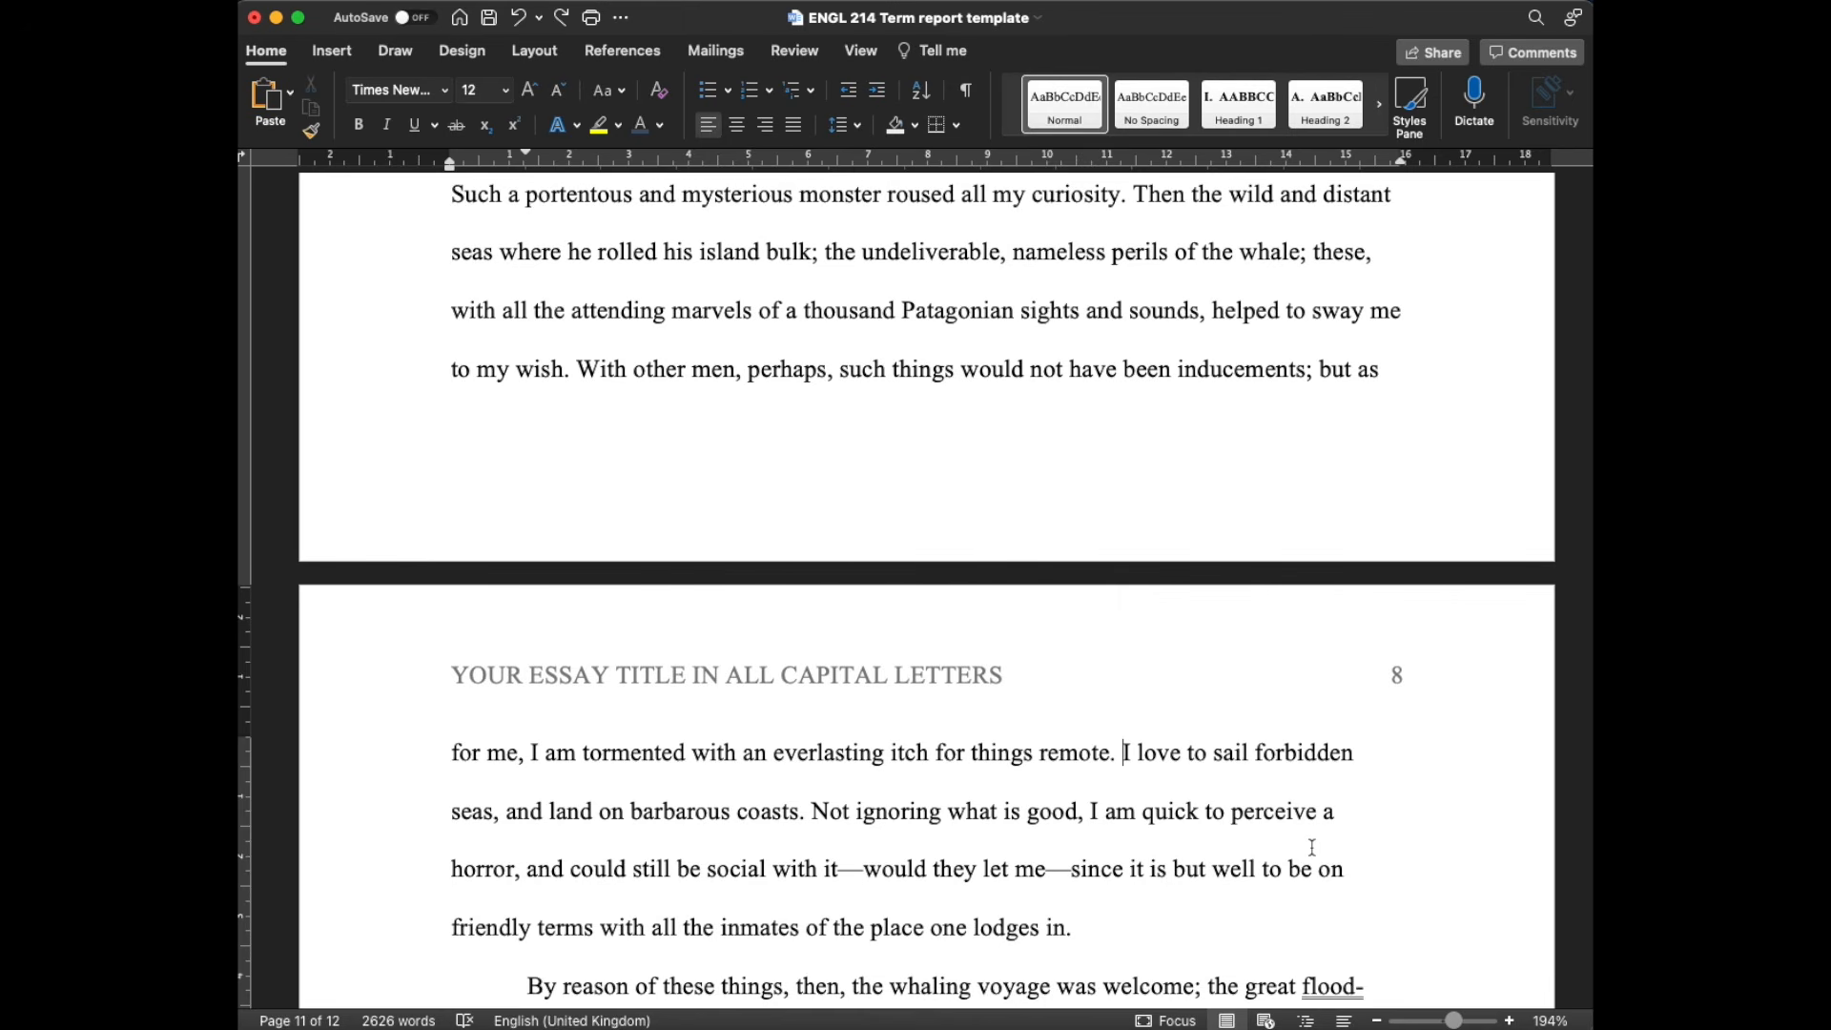
key("super+Tab")
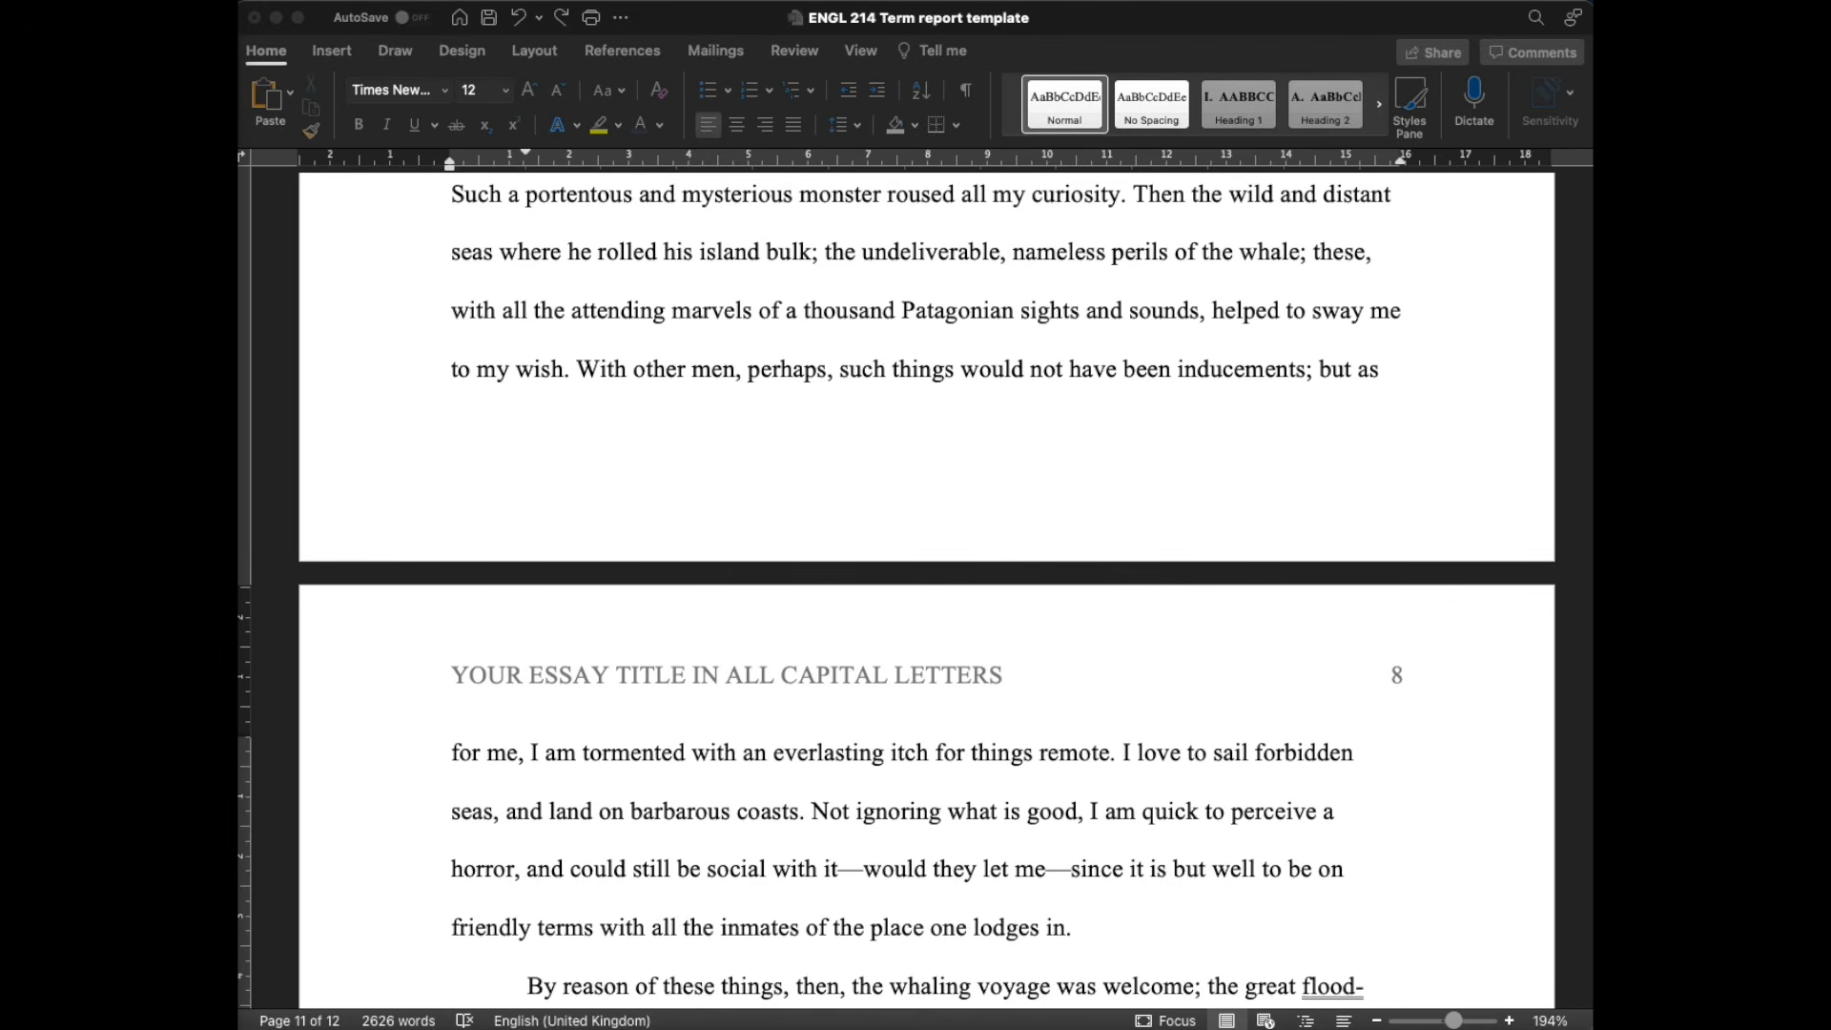